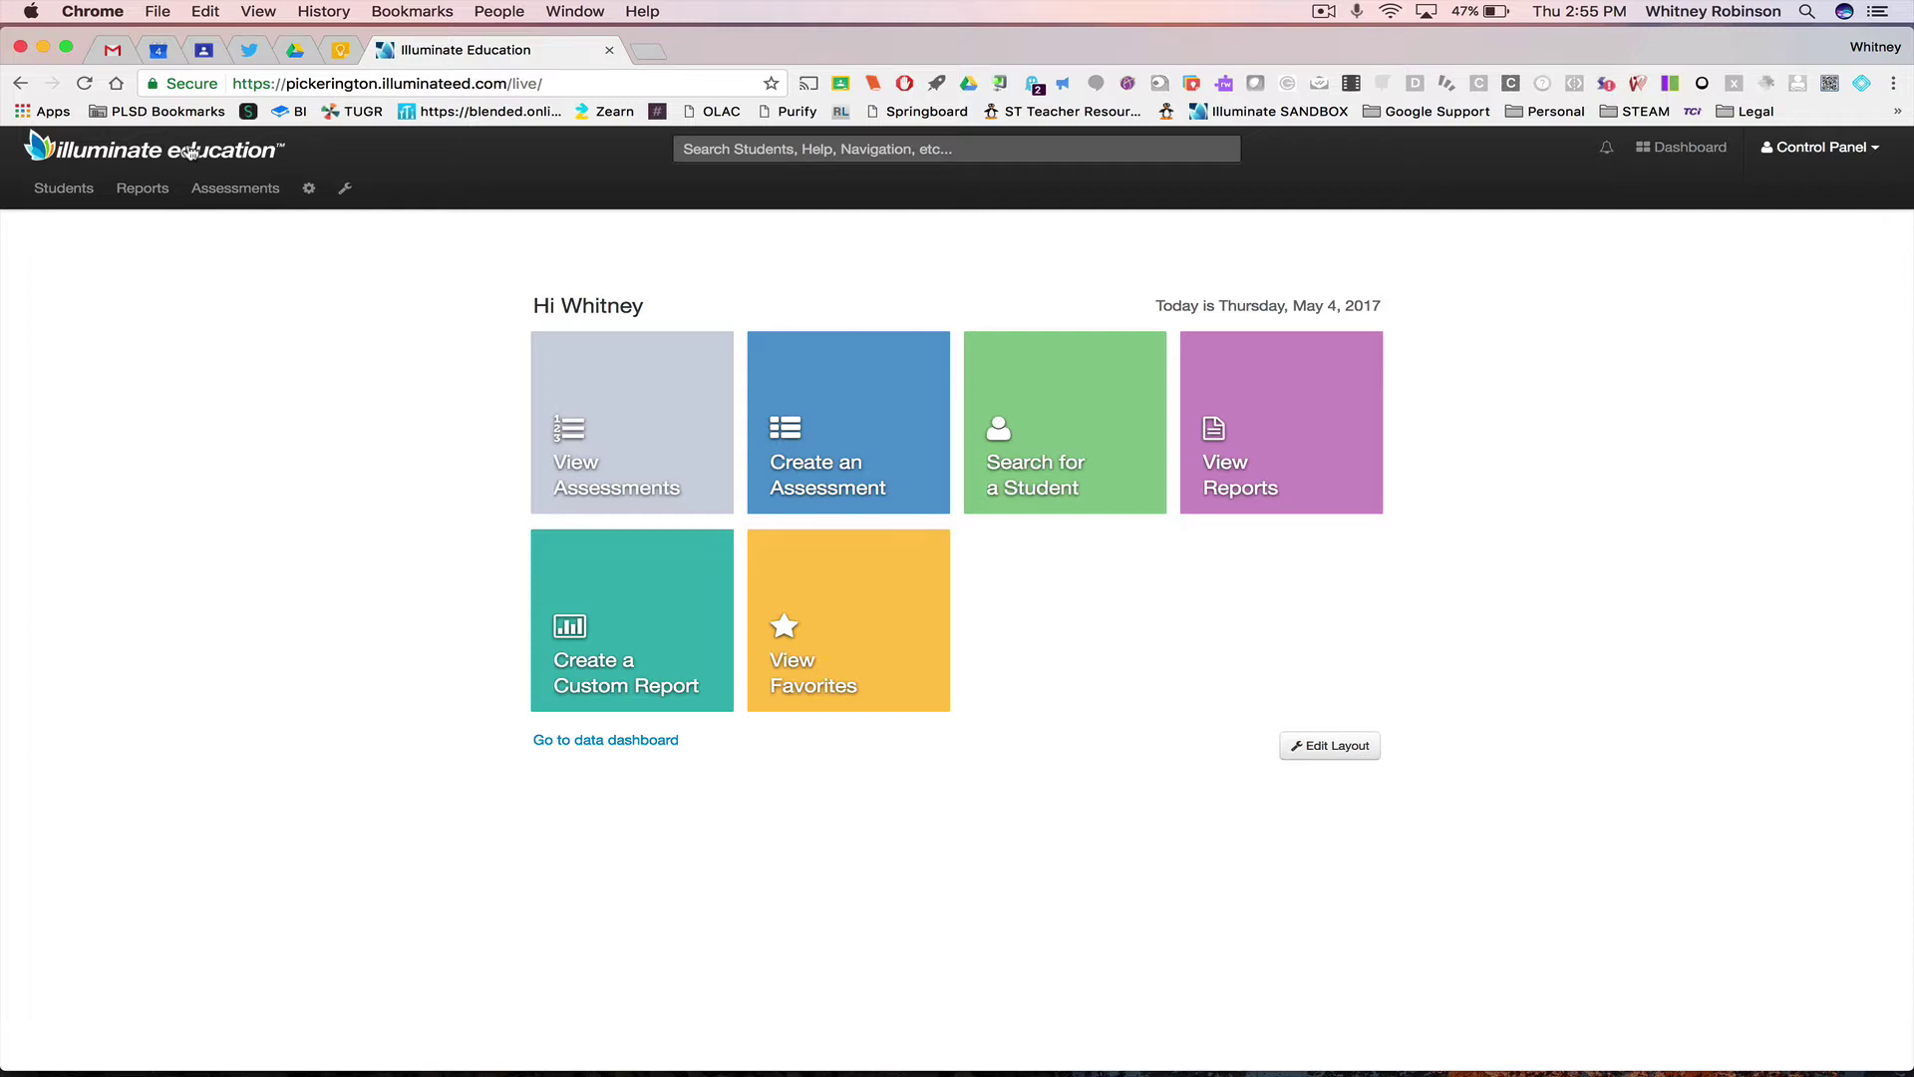
Step: Create a new report titled "Custom Report" with the description "Description" and continue to adding columns
{"action": "left_click", "coordinate": [119, 189]}
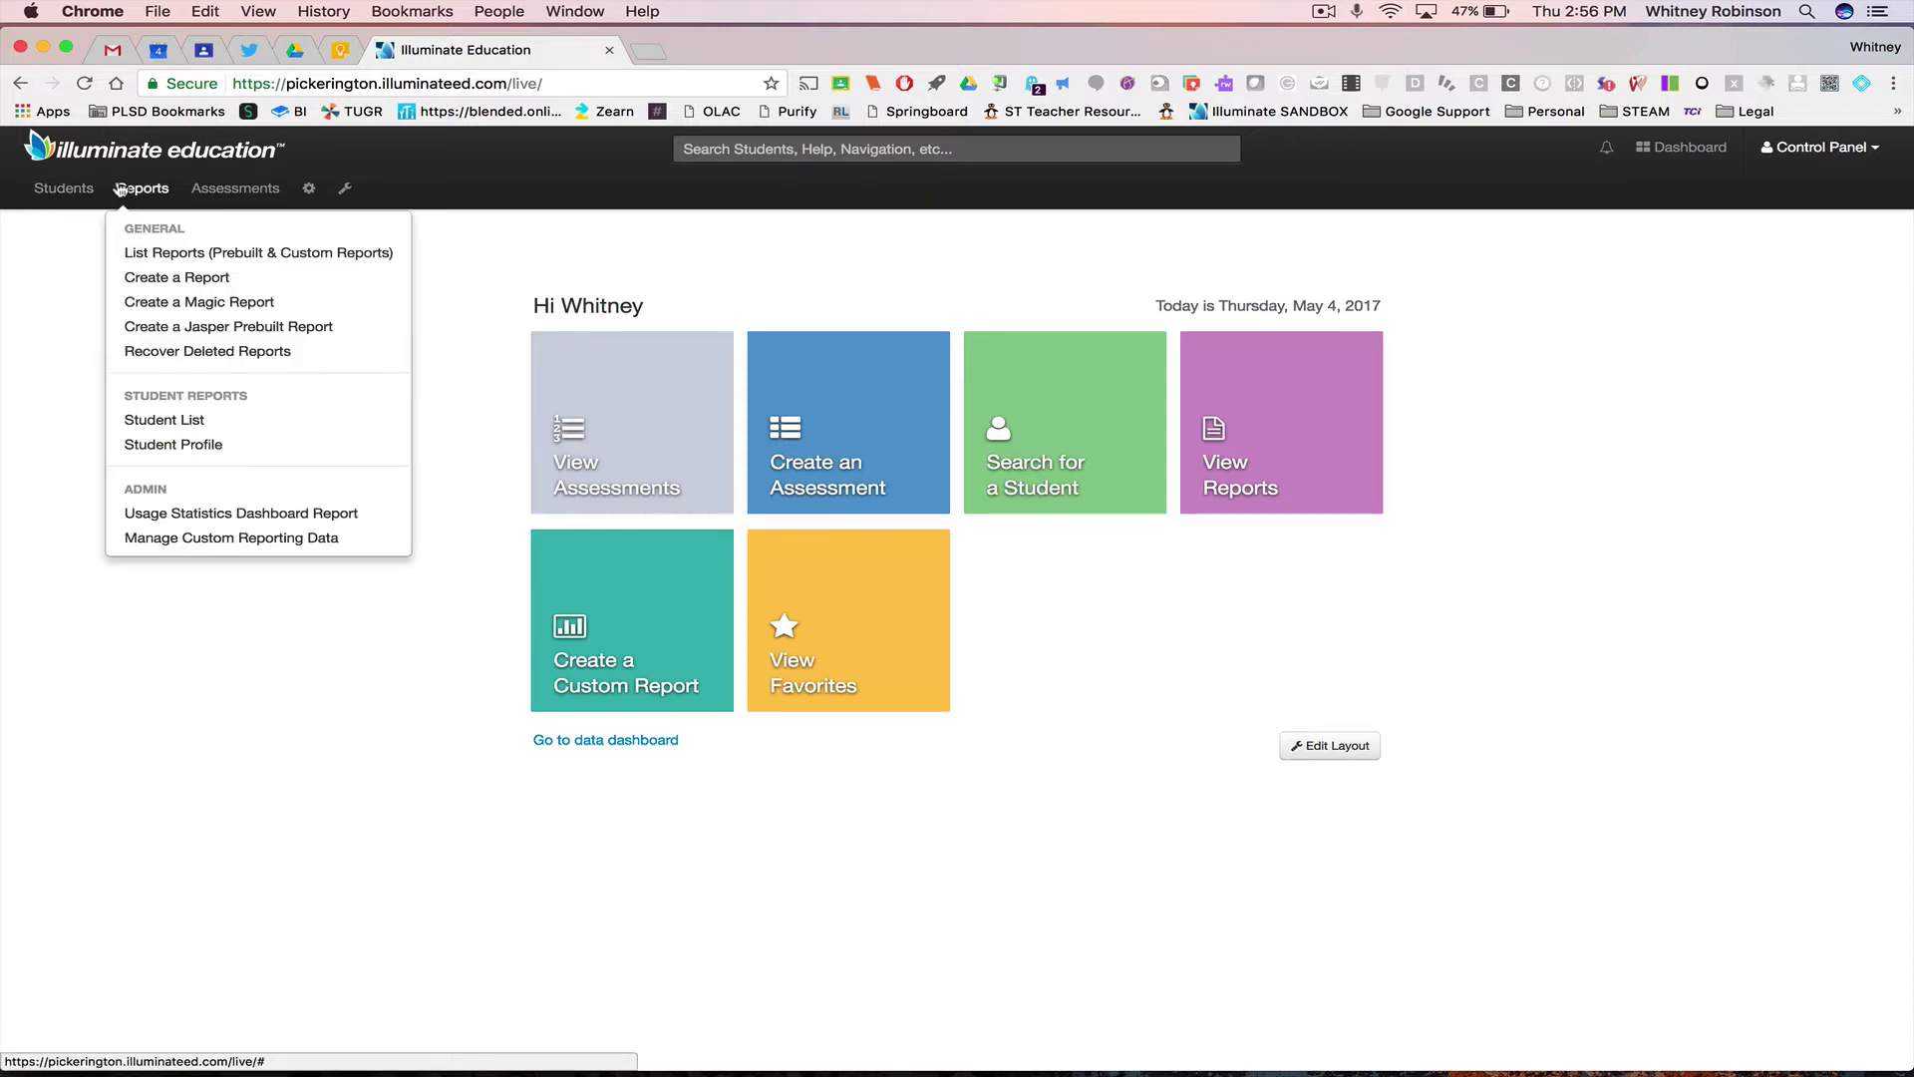
{"action": "left_click", "coordinate": [136, 276]}
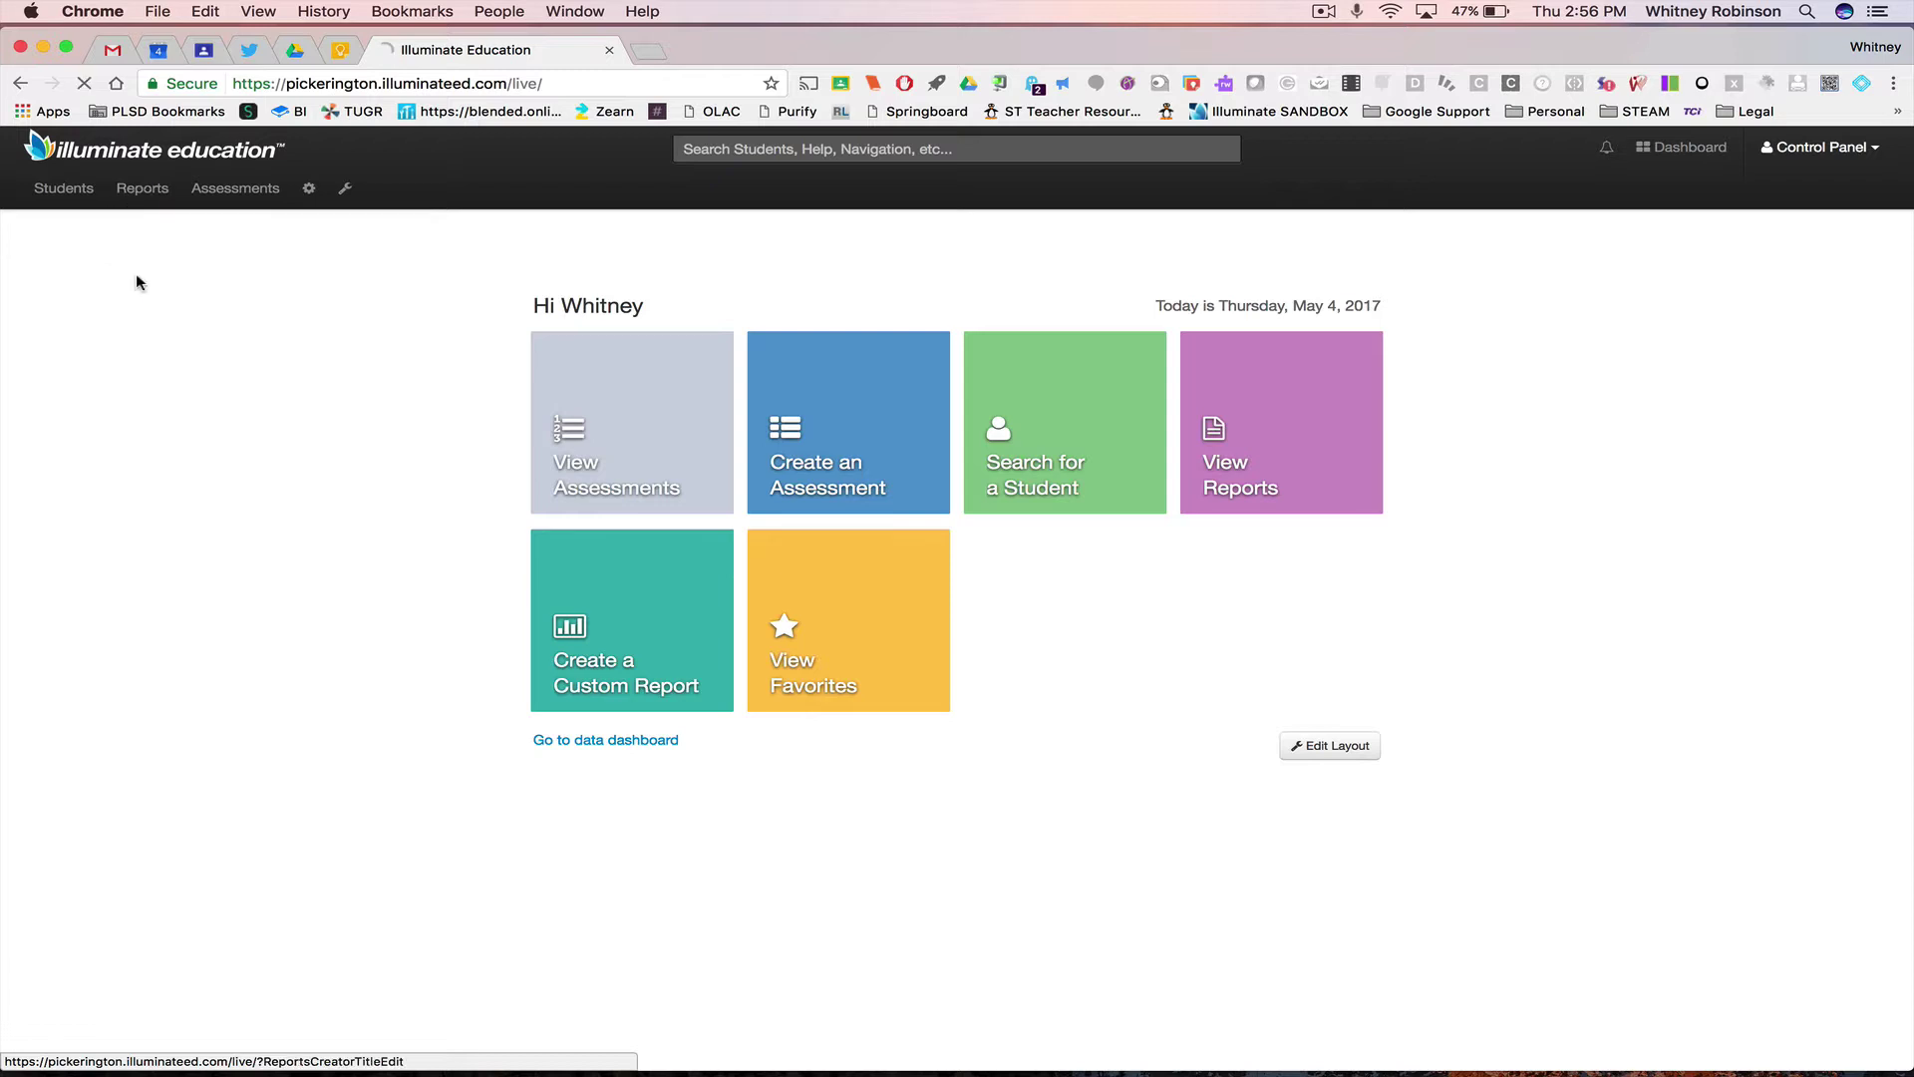
{"action": "left_click", "coordinate": [776, 403]}
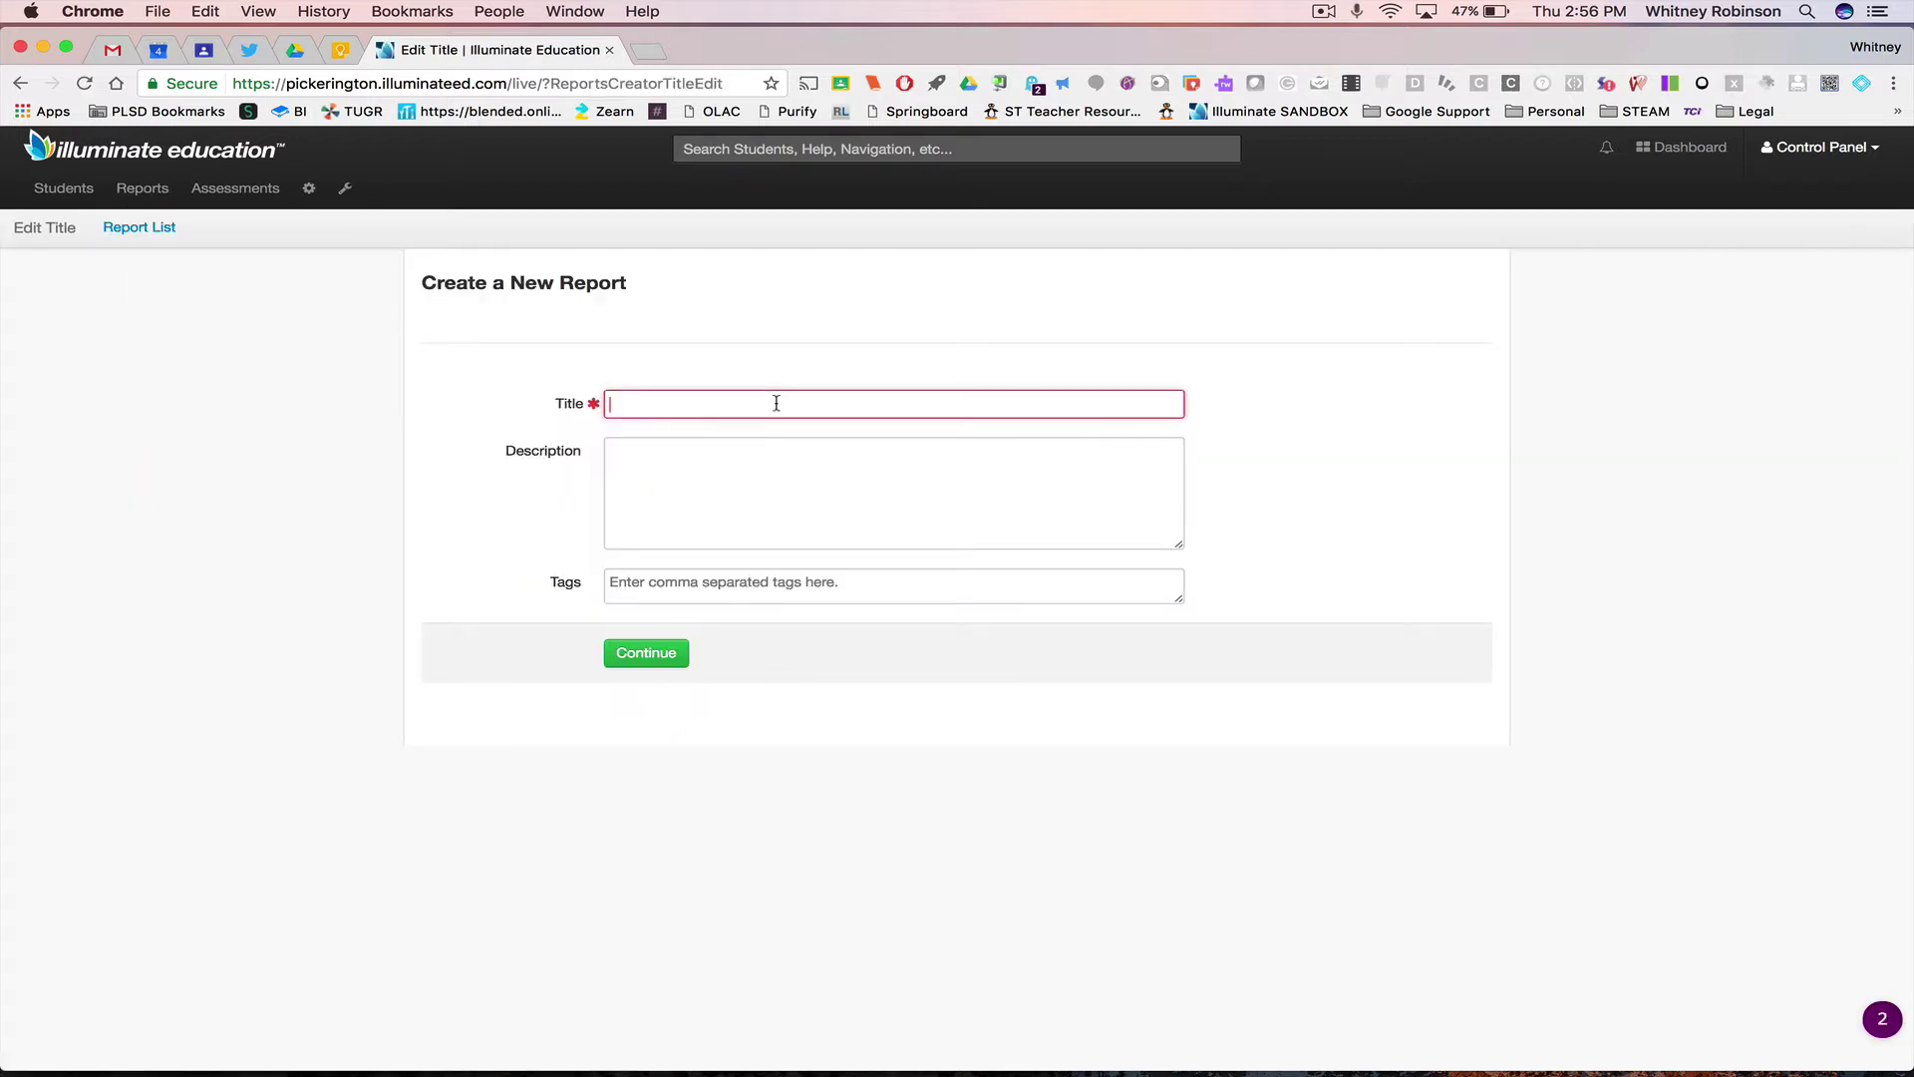
{"action": "type", "text": "Custom"}
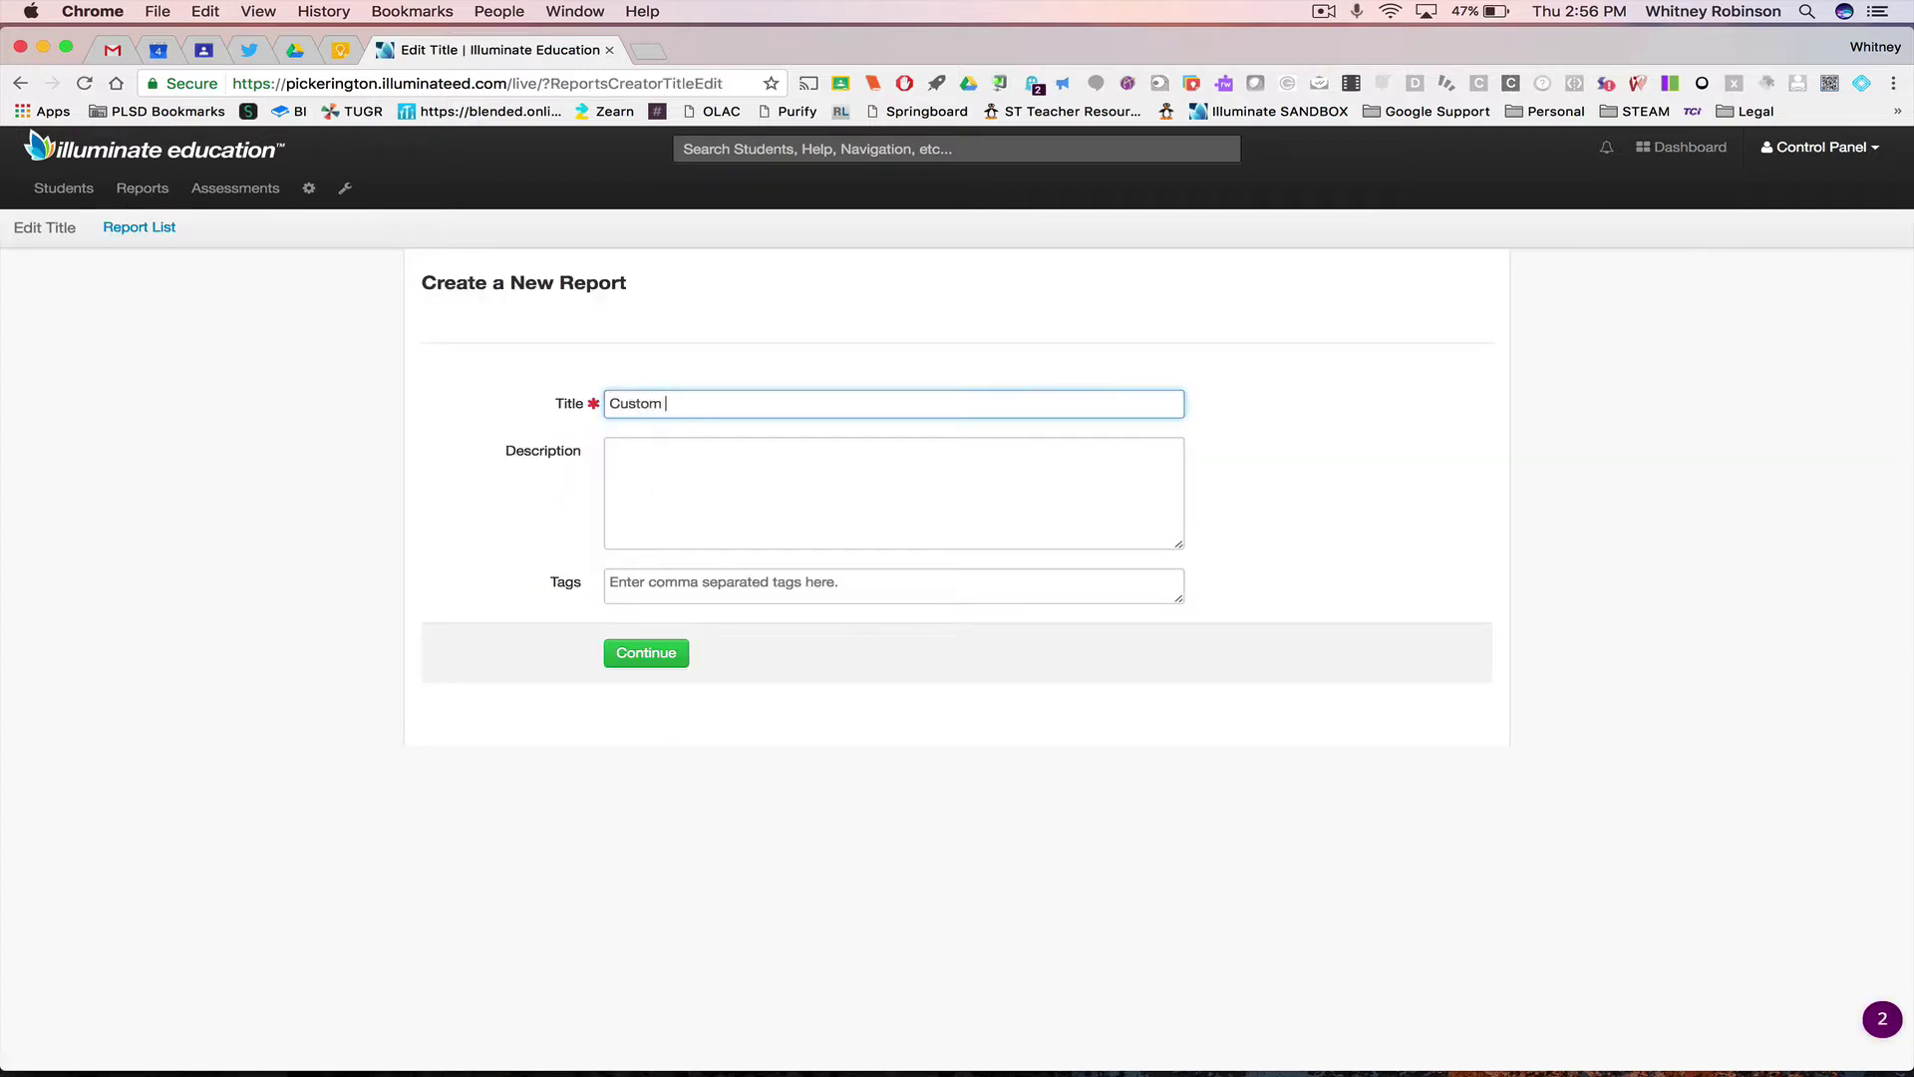
{"action": "type", "text": " Report"}
{"action": "left_click", "coordinate": [735, 445]}
{"action": "type", "text": "De"}
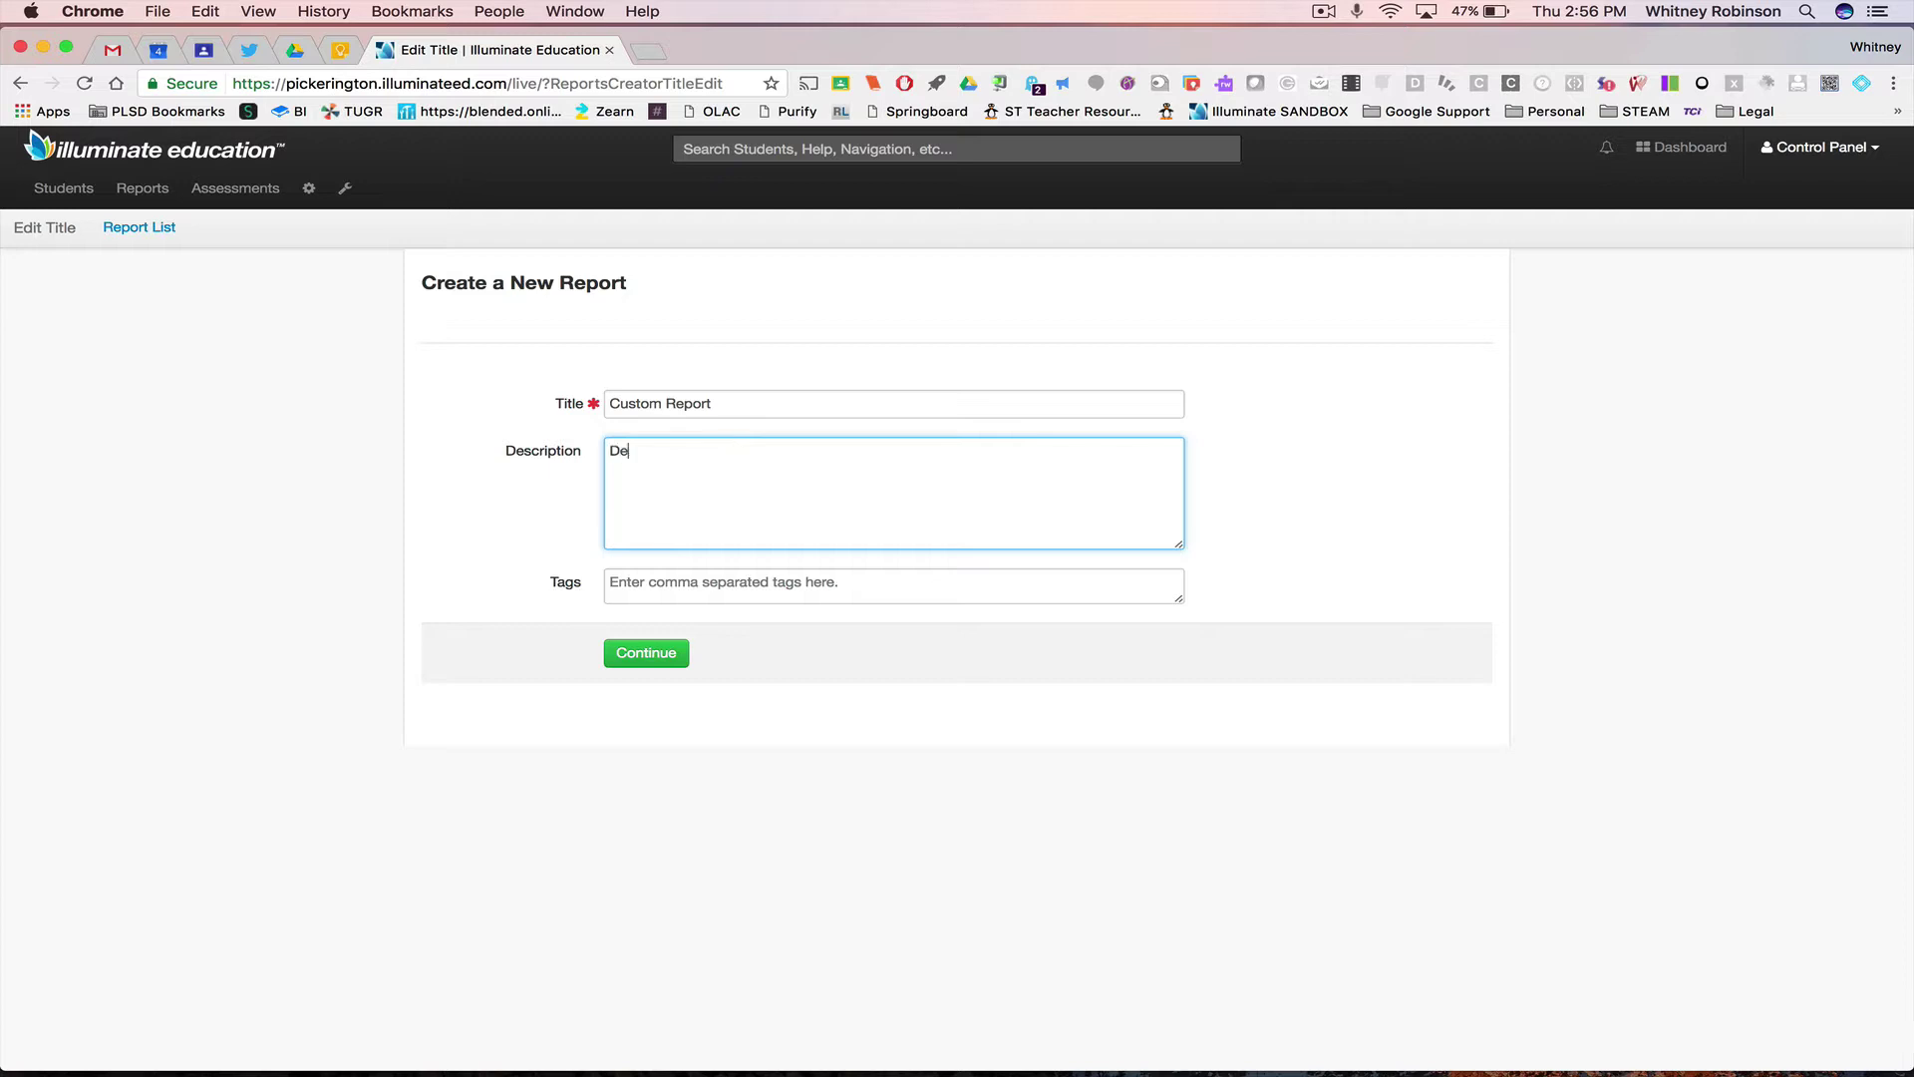
{"action": "type", "text": "scription"}
{"action": "left_click", "coordinate": [646, 655]}
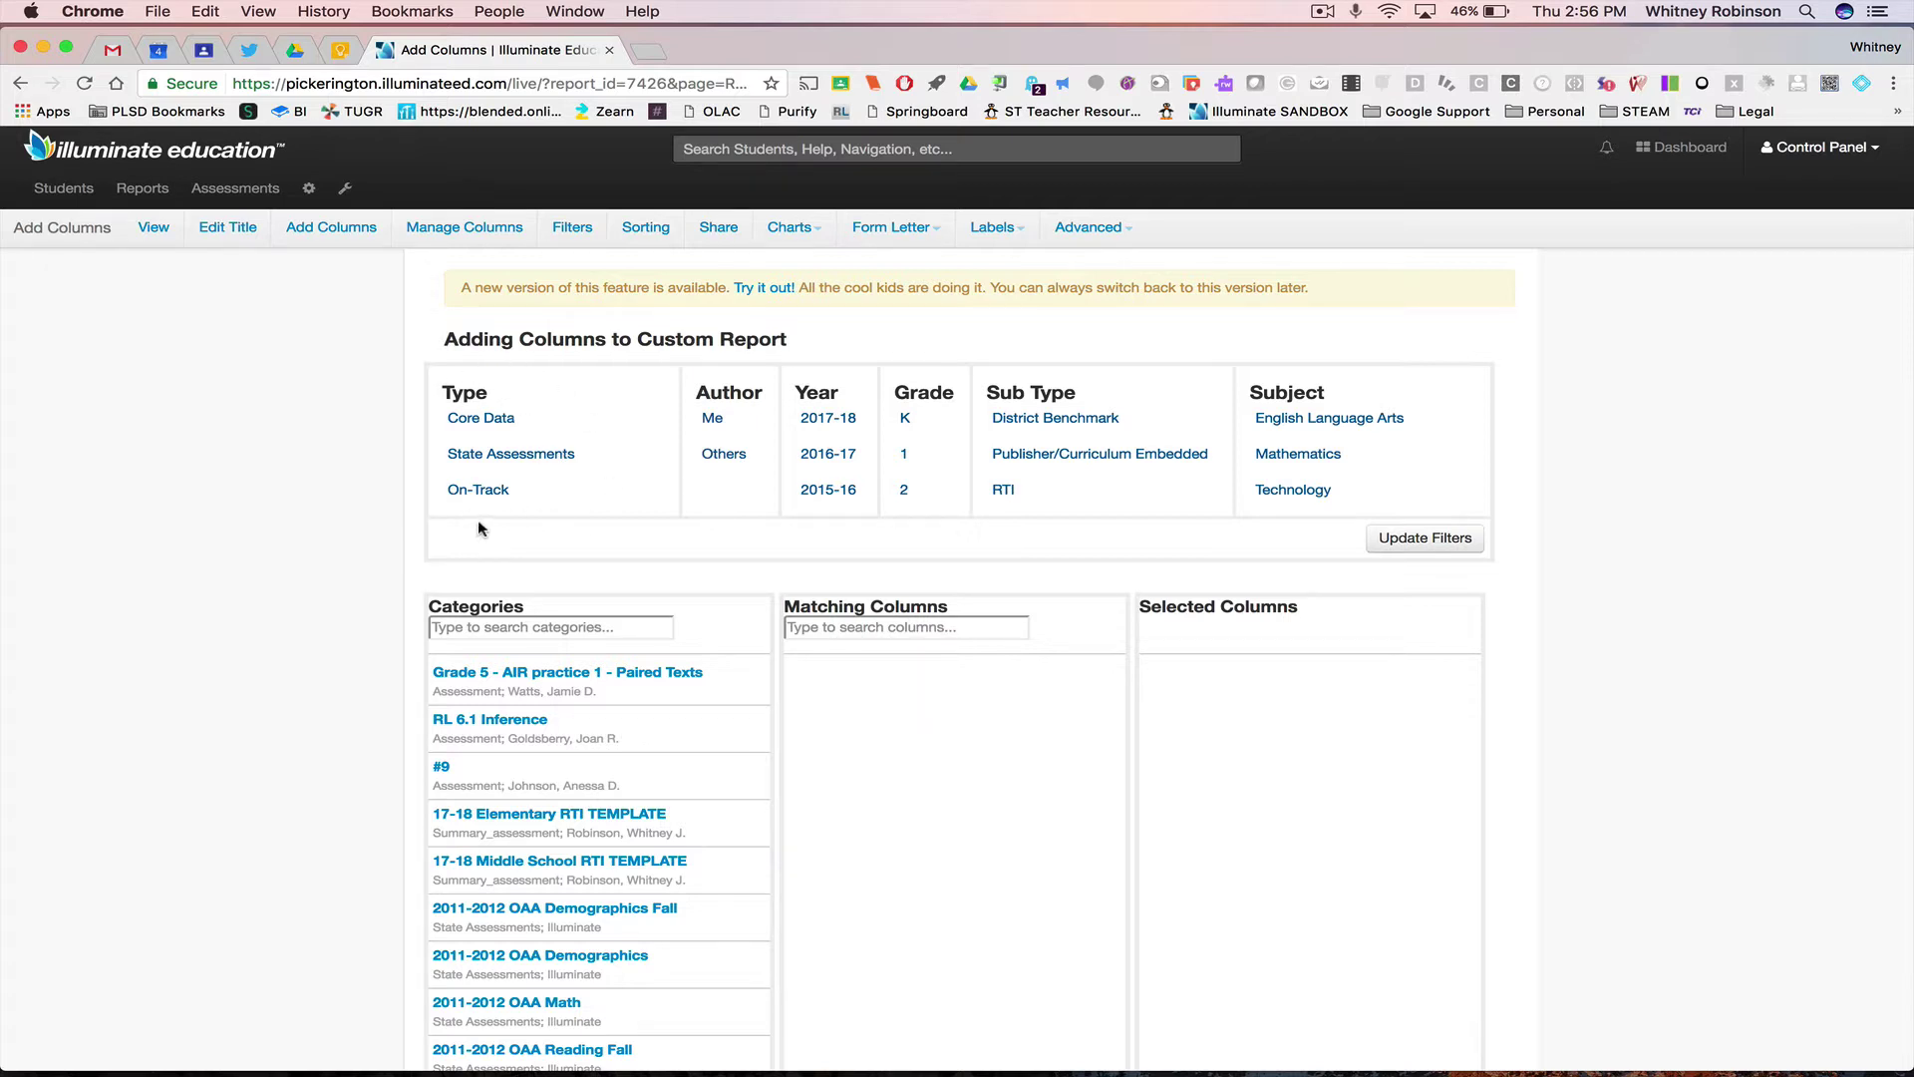
Step: Filter the available column categories to the Core Data type
{"action": "left_click", "coordinate": [456, 420]}
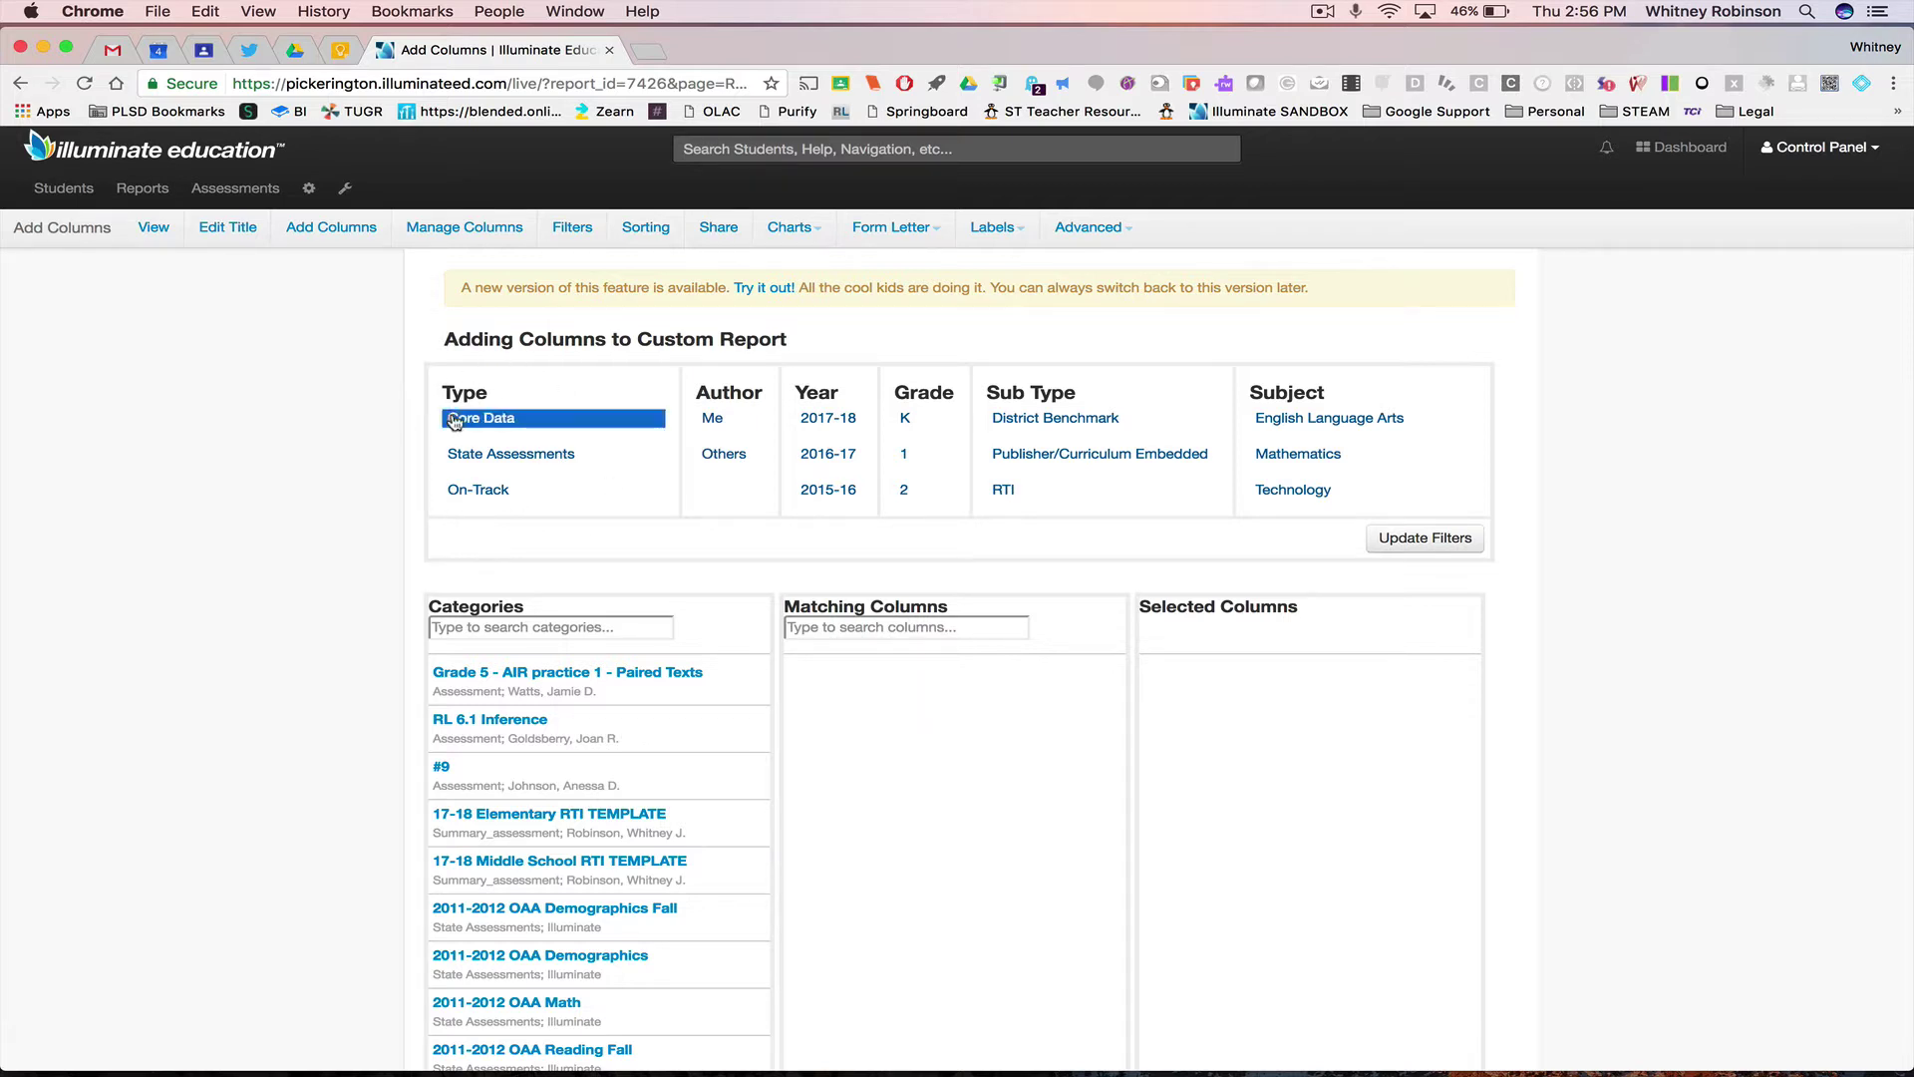
{"action": "left_click", "coordinate": [1406, 538]}
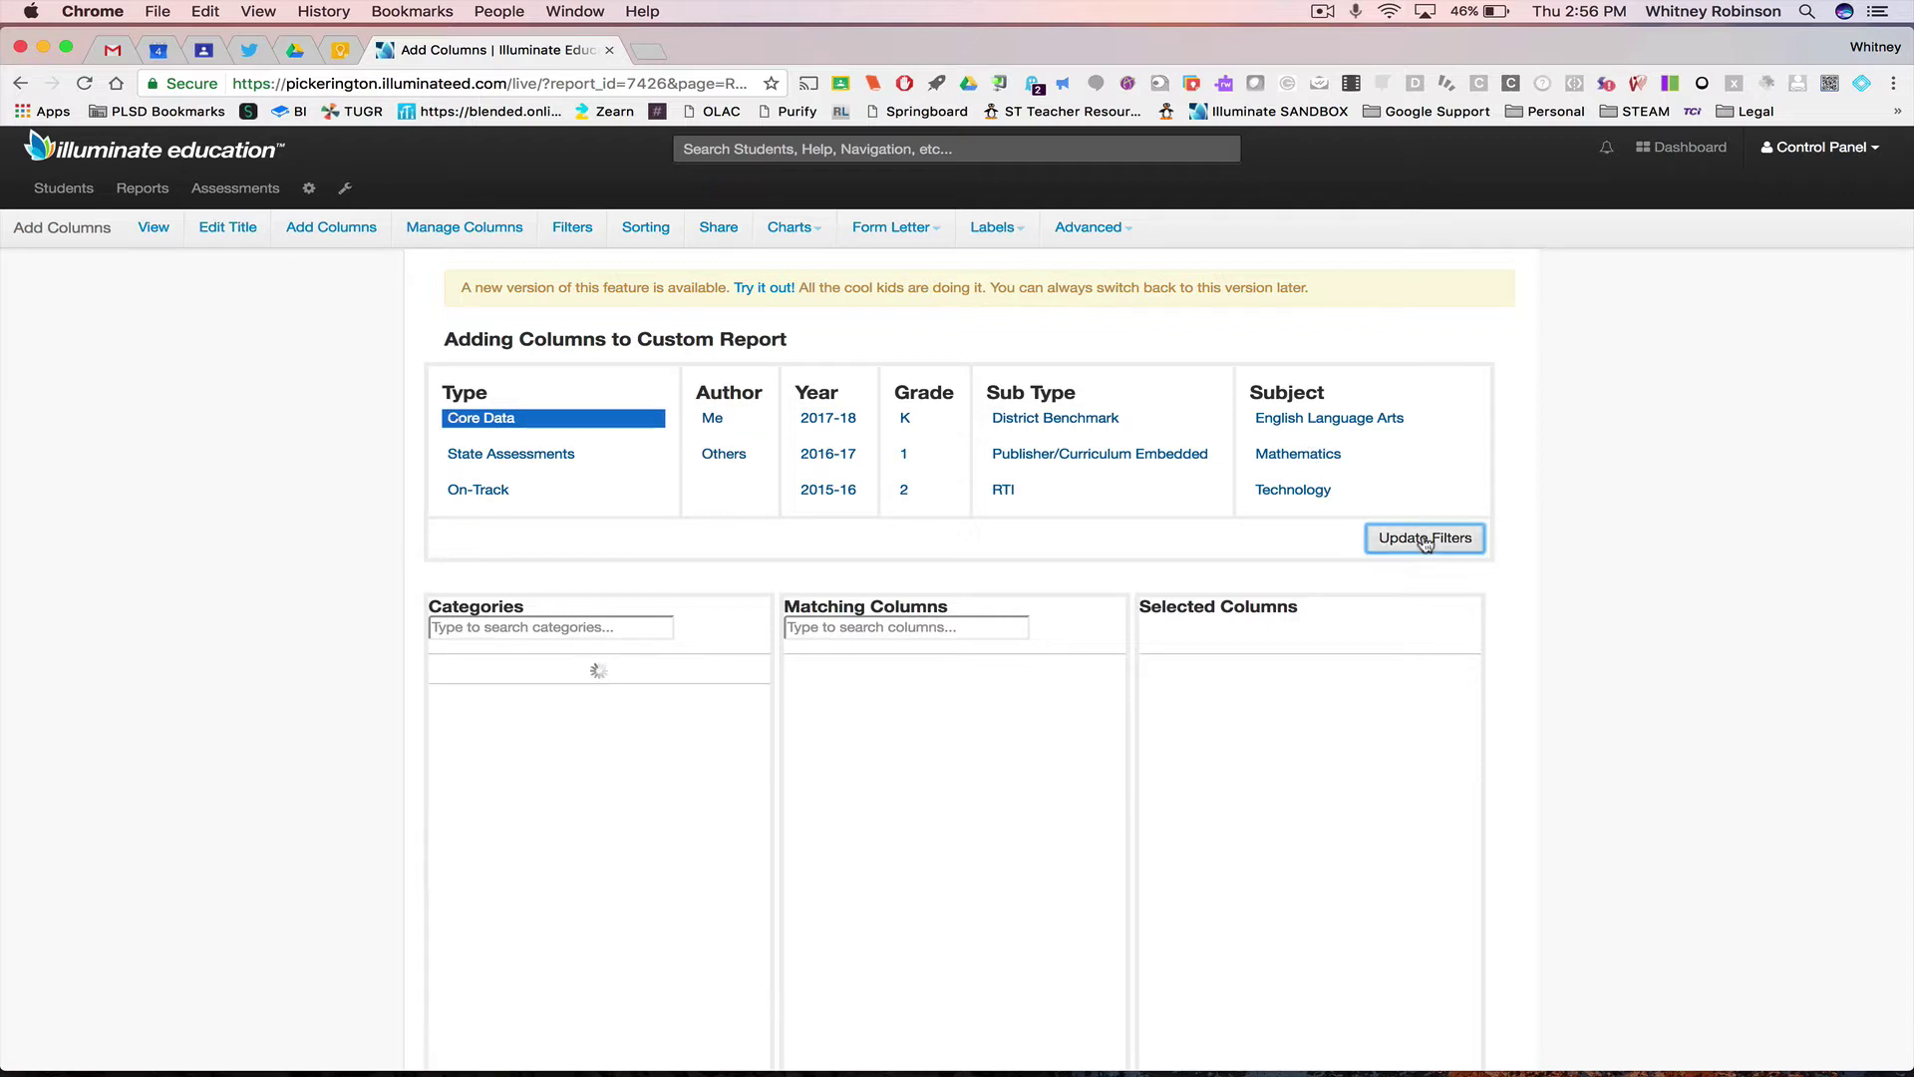
{"action": "scroll", "coordinate": [695, 570], "scroll_direction": "down", "scroll_amount": 2}
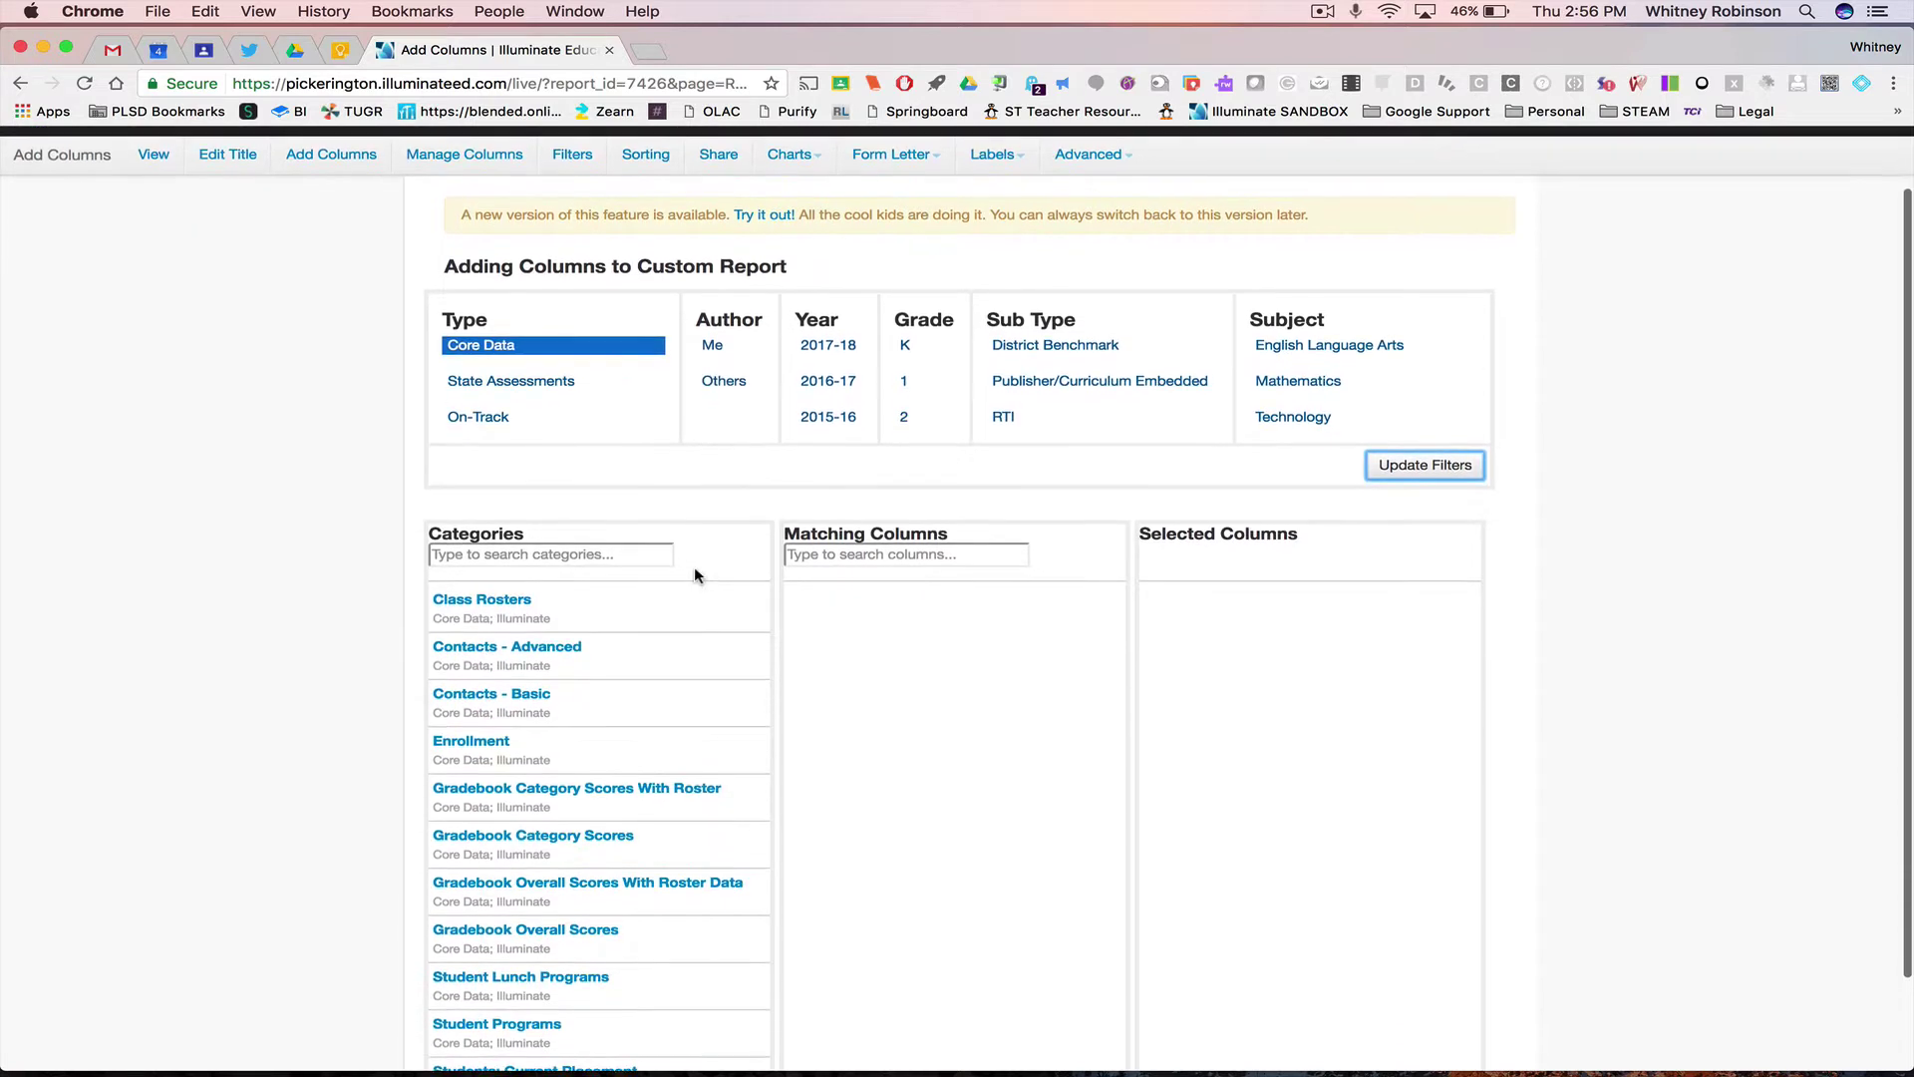
{"action": "scroll", "coordinate": [695, 574], "scroll_direction": "down", "scroll_amount": 2}
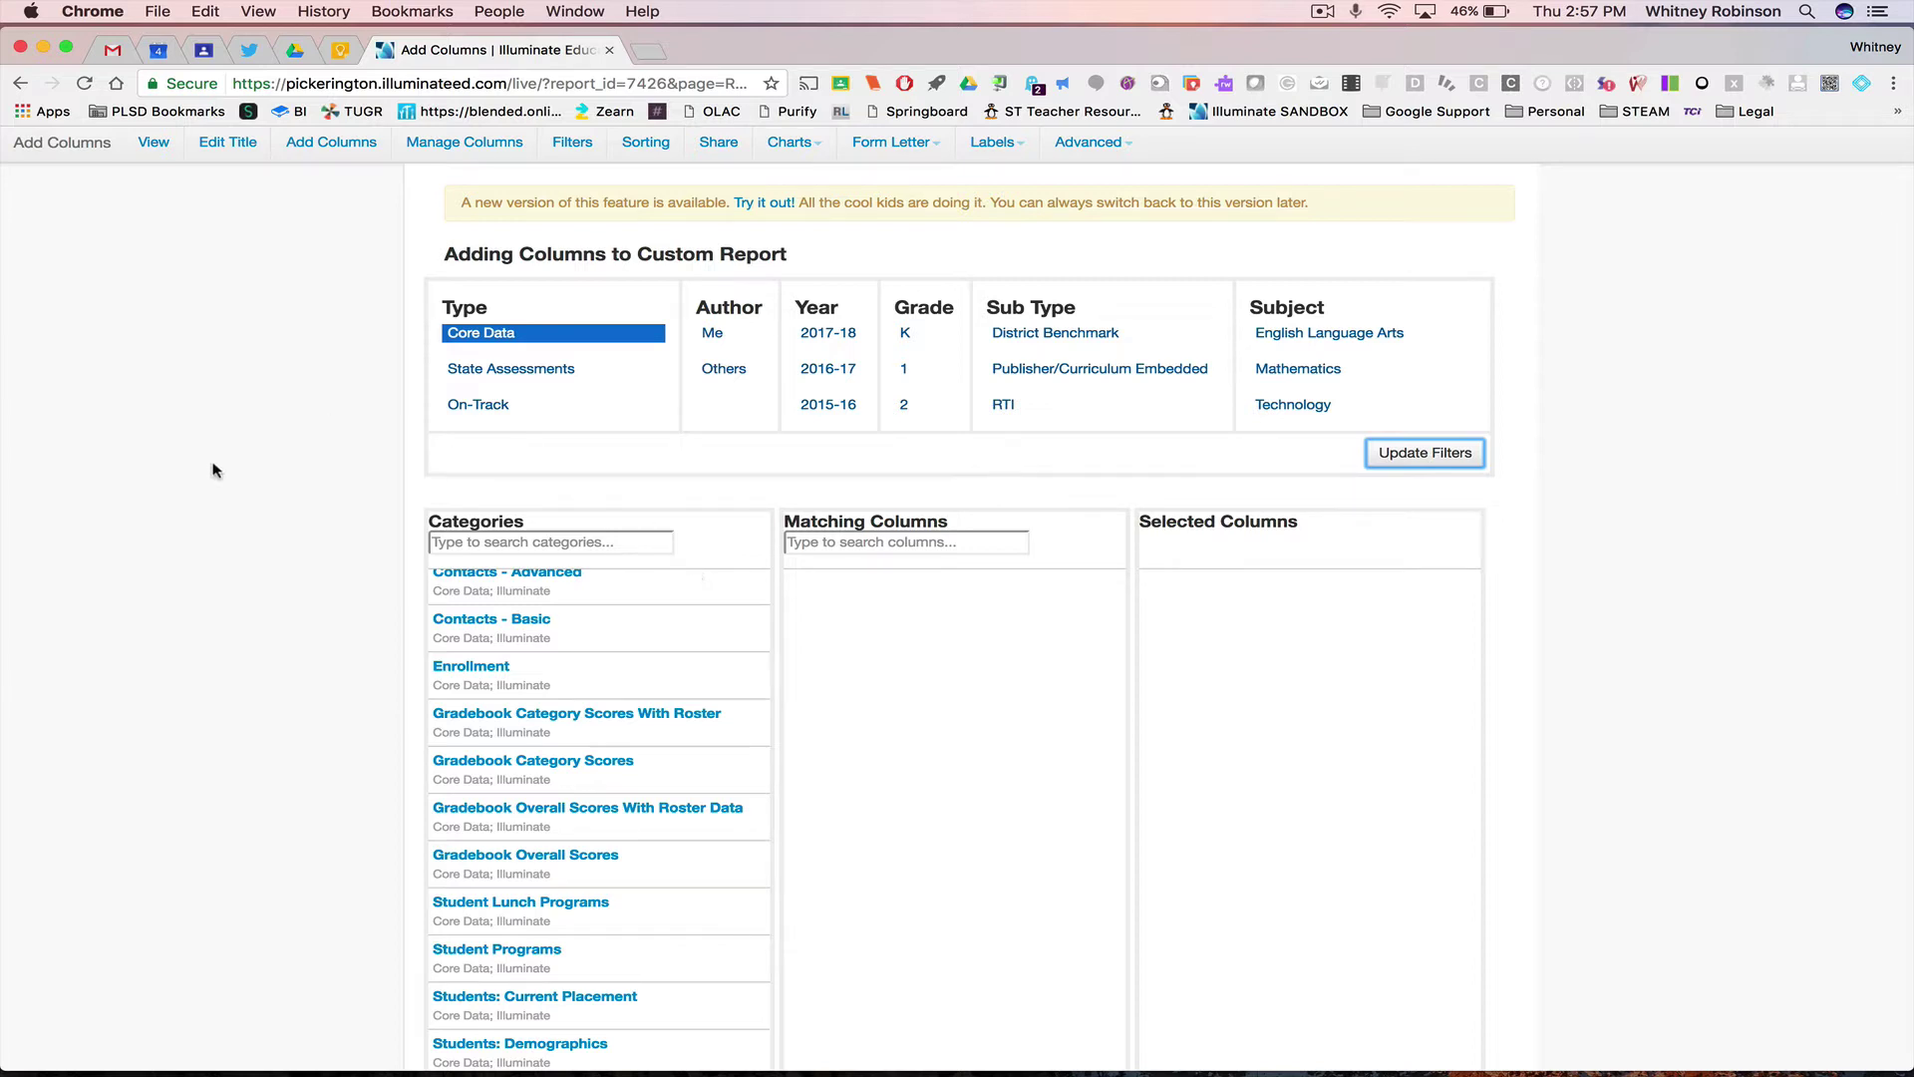
Step: Examine the Core Data categories and the columns offered under Enrollment, Students: Demographics and Students: Special Ed
{"action": "scroll", "coordinate": [308, 521], "scroll_direction": "down", "scroll_amount": 2}
{"action": "scroll", "coordinate": [446, 558], "scroll_direction": "up", "scroll_amount": 3}
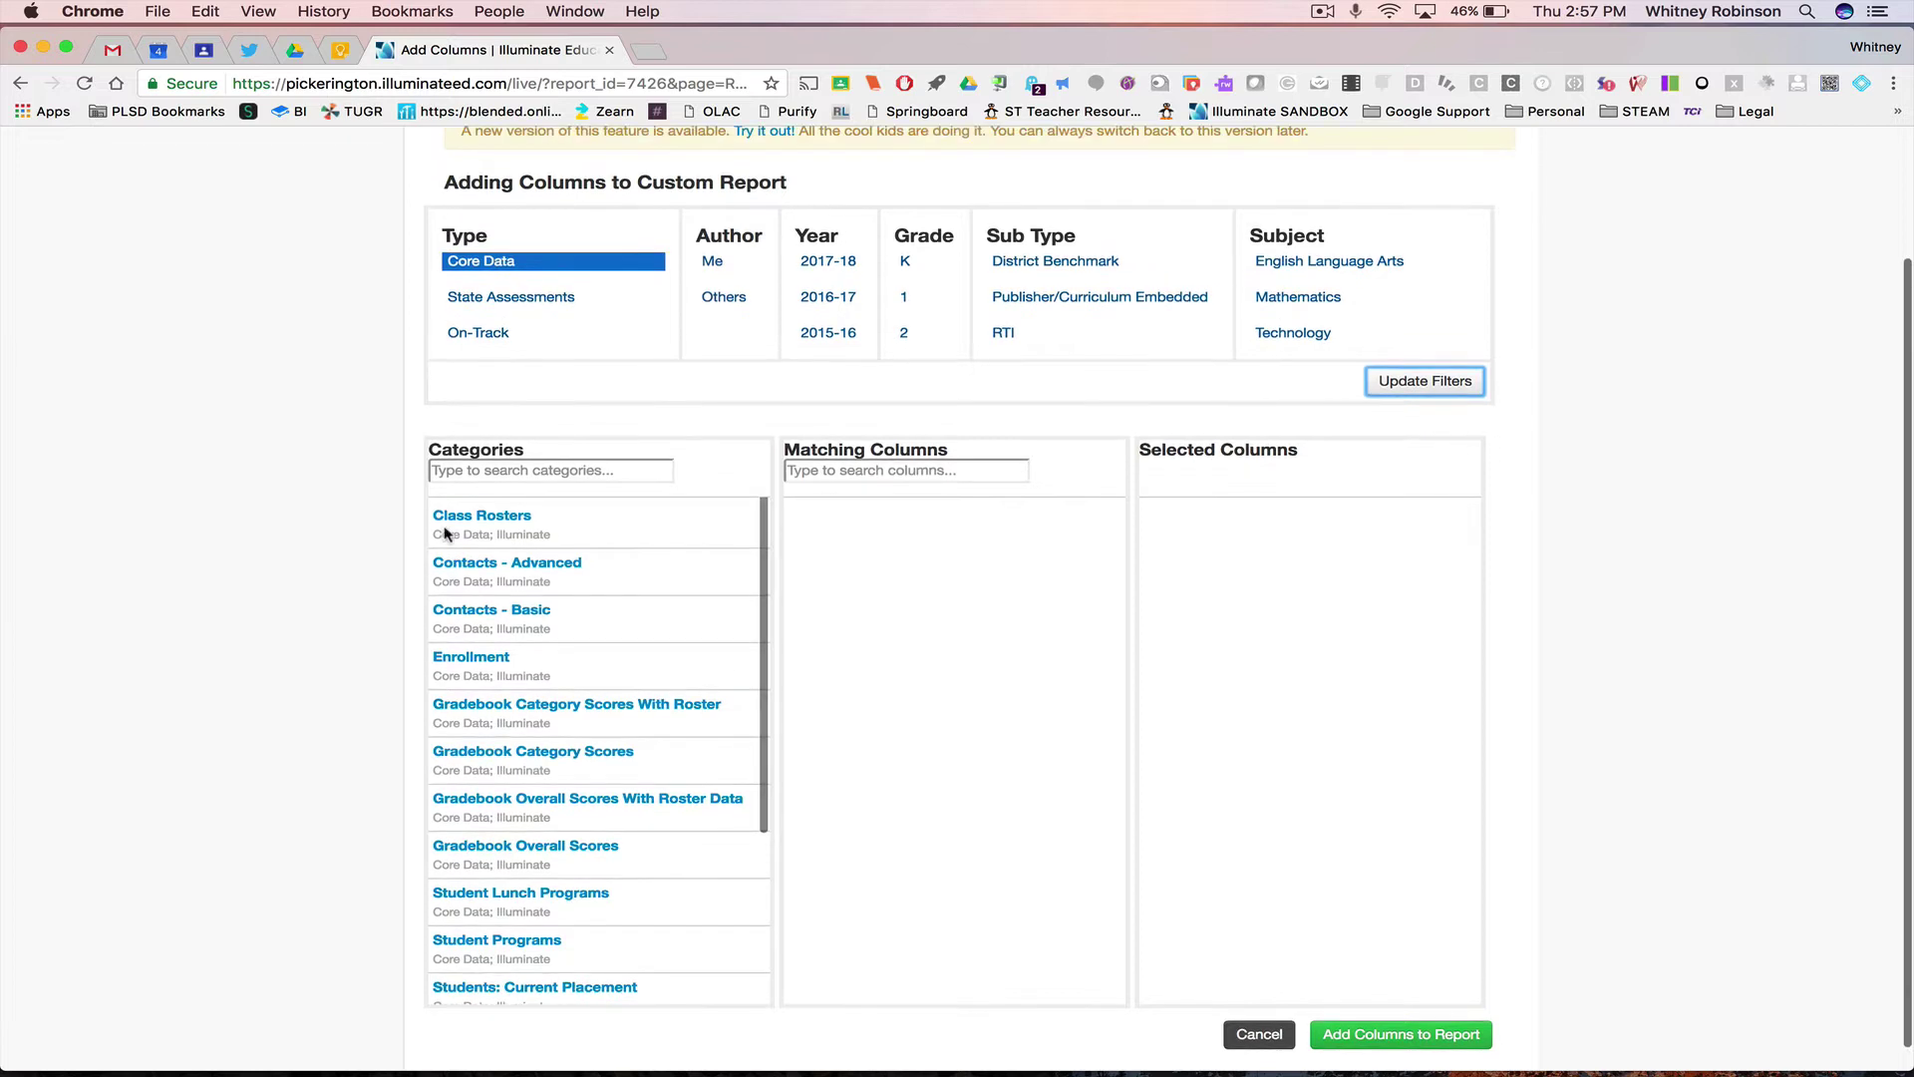
{"action": "left_click", "coordinate": [450, 658]}
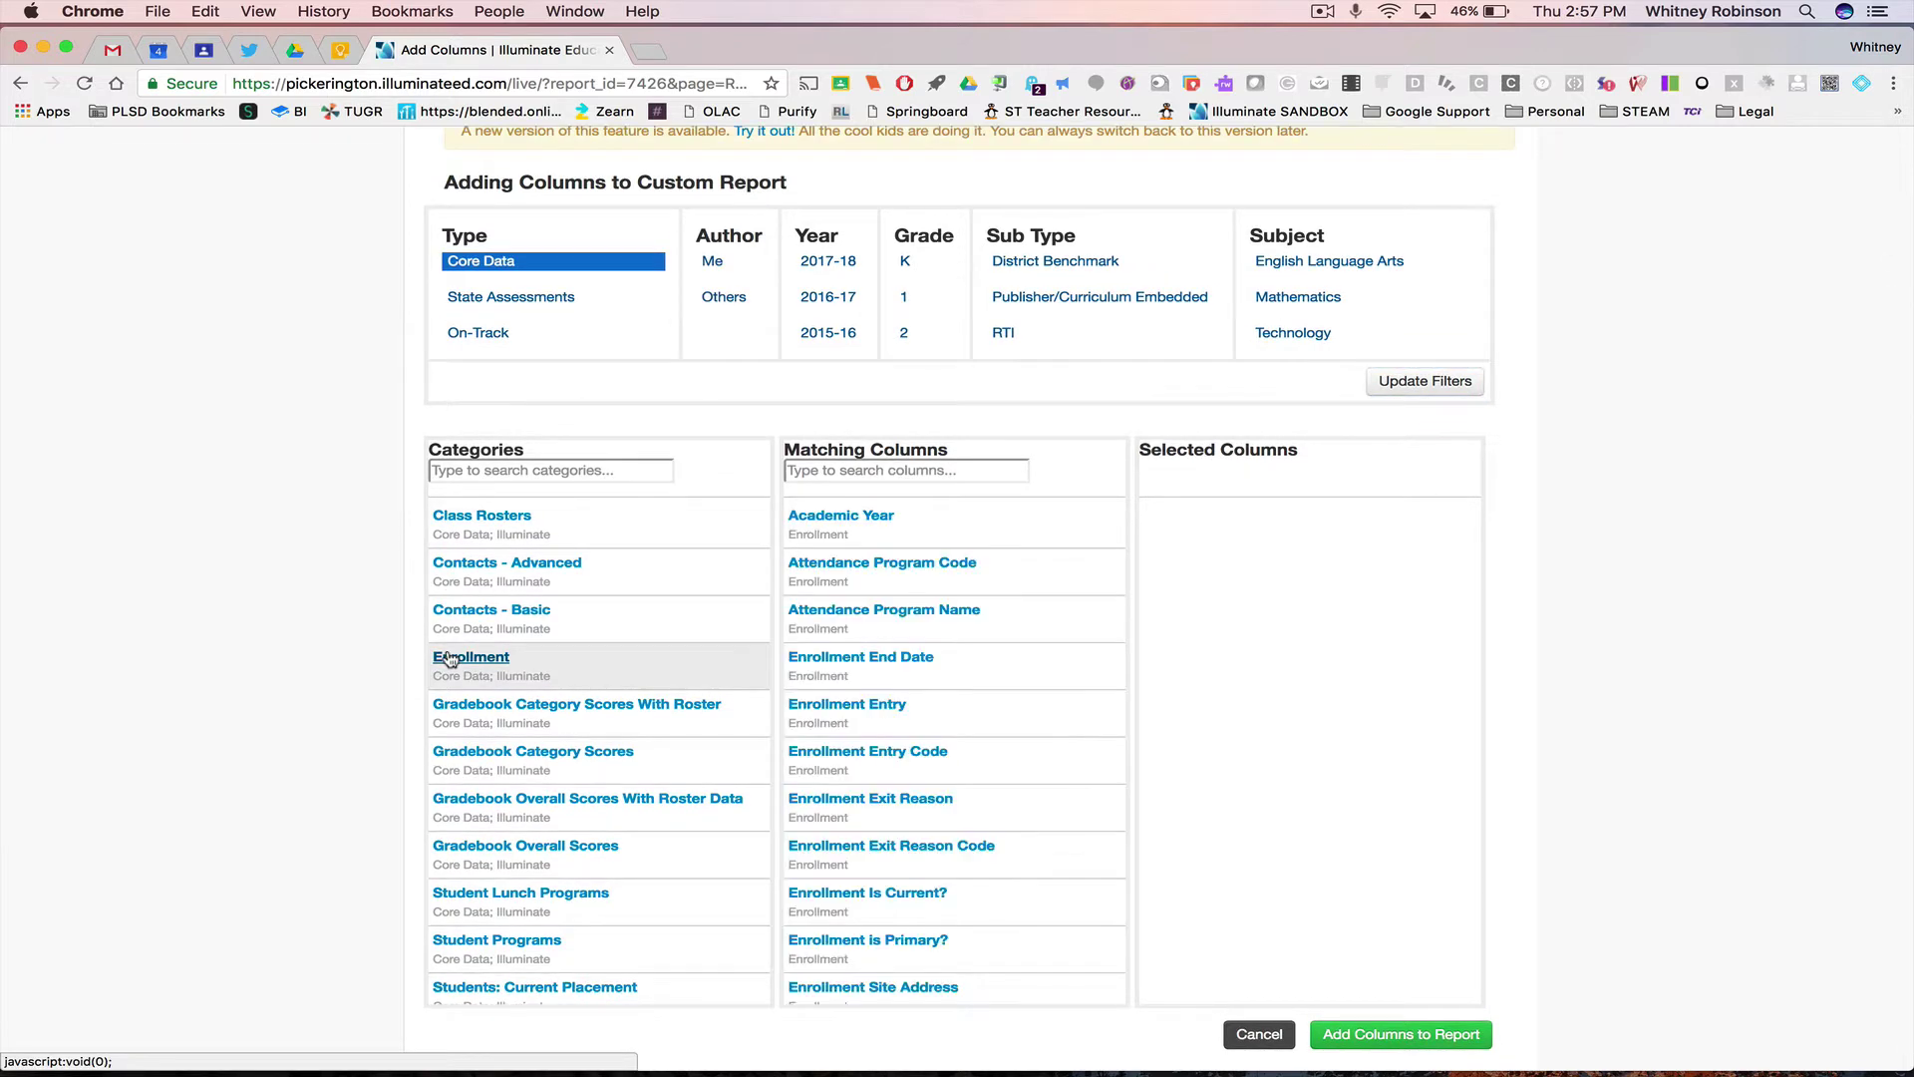
{"action": "scroll", "coordinate": [446, 803], "scroll_direction": "down", "scroll_amount": 2}
{"action": "scroll", "coordinate": [446, 809], "scroll_direction": "down", "scroll_amount": 5}
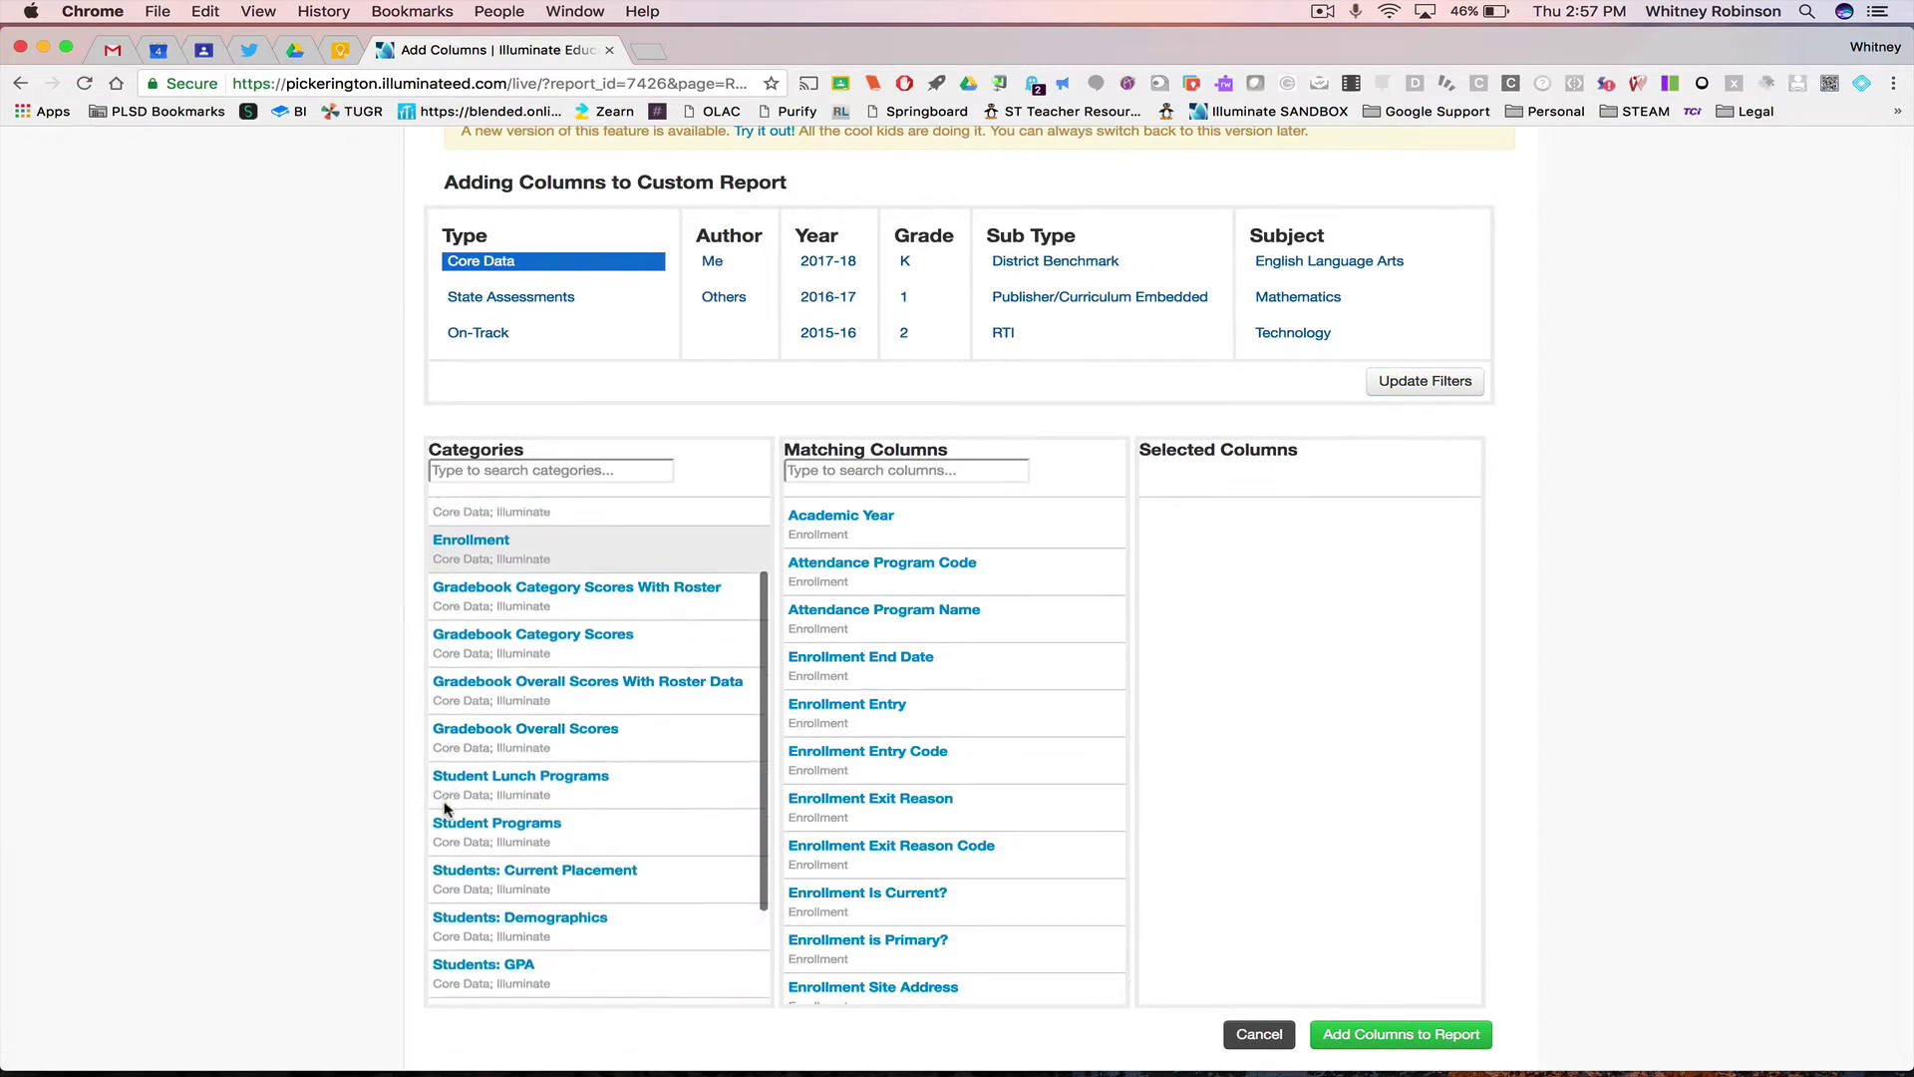
{"action": "left_click", "coordinate": [459, 761]}
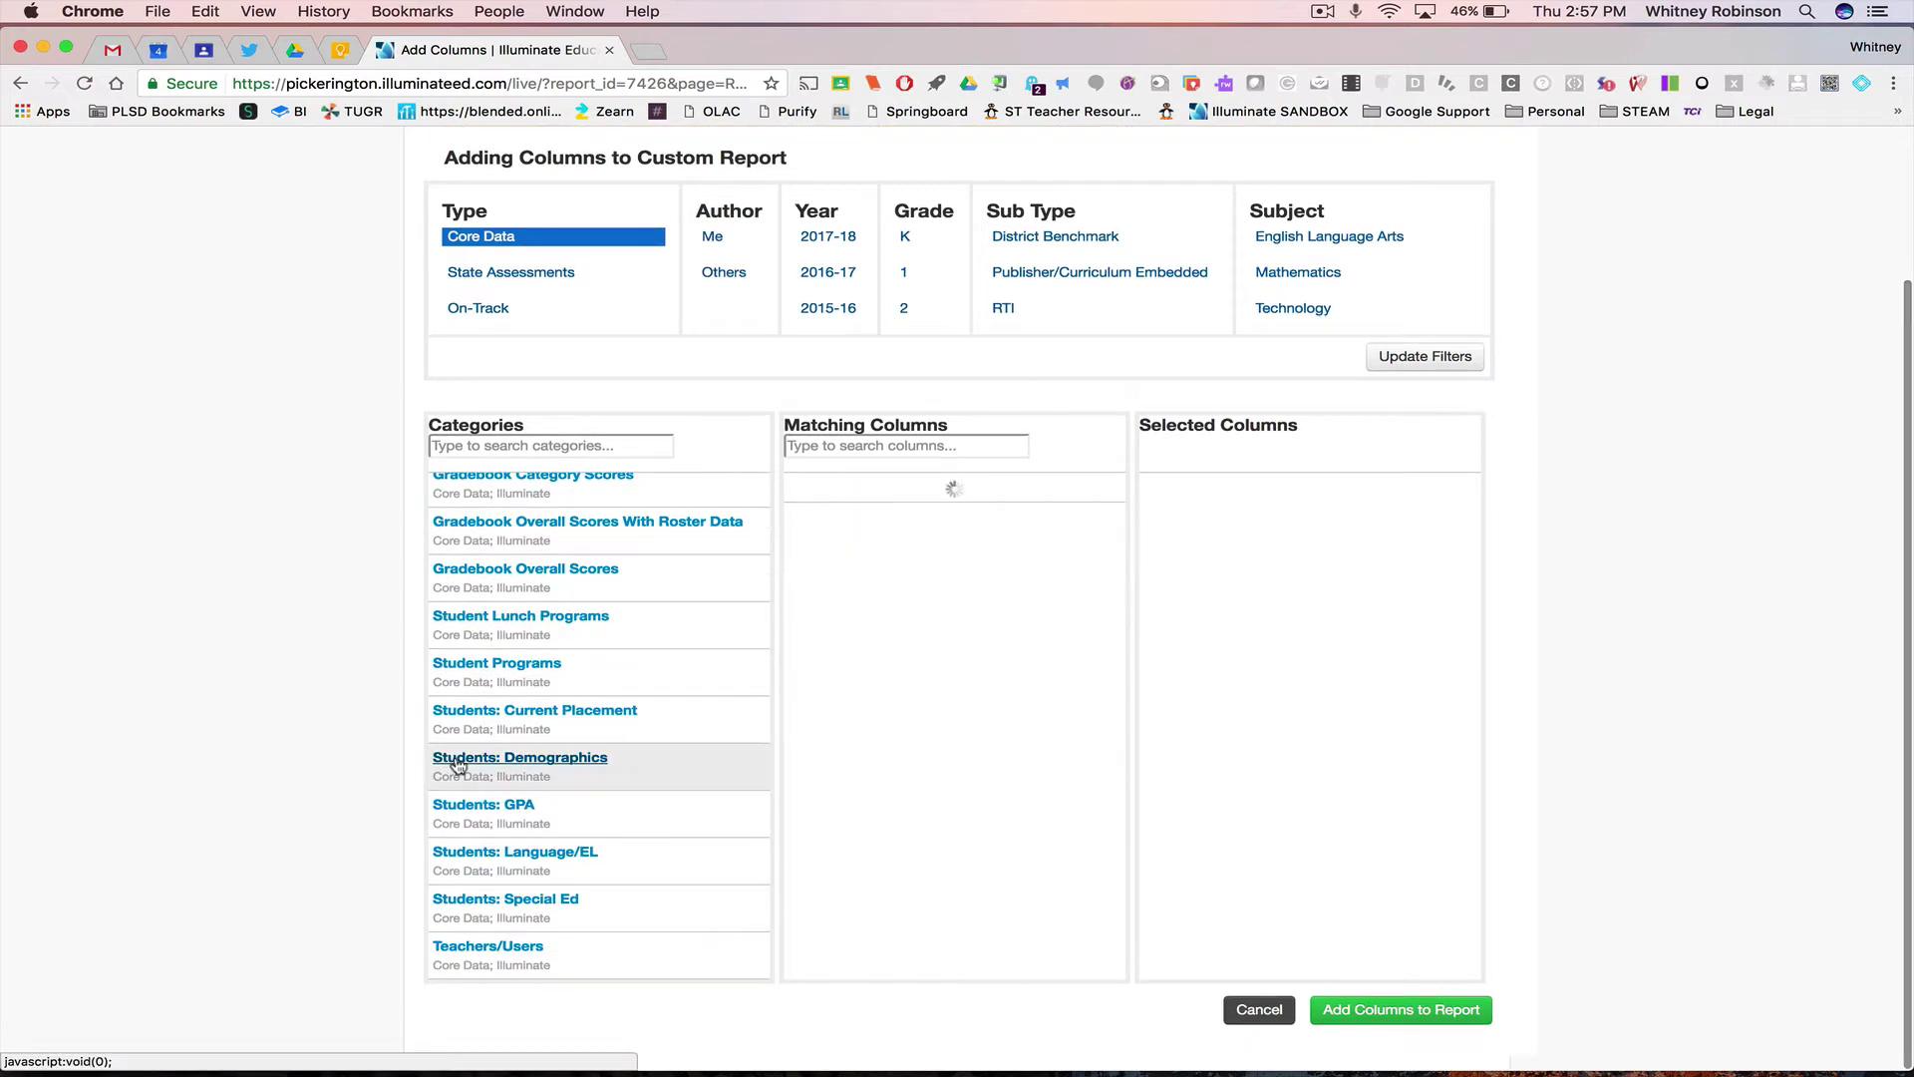
{"action": "left_click", "coordinate": [455, 908]}
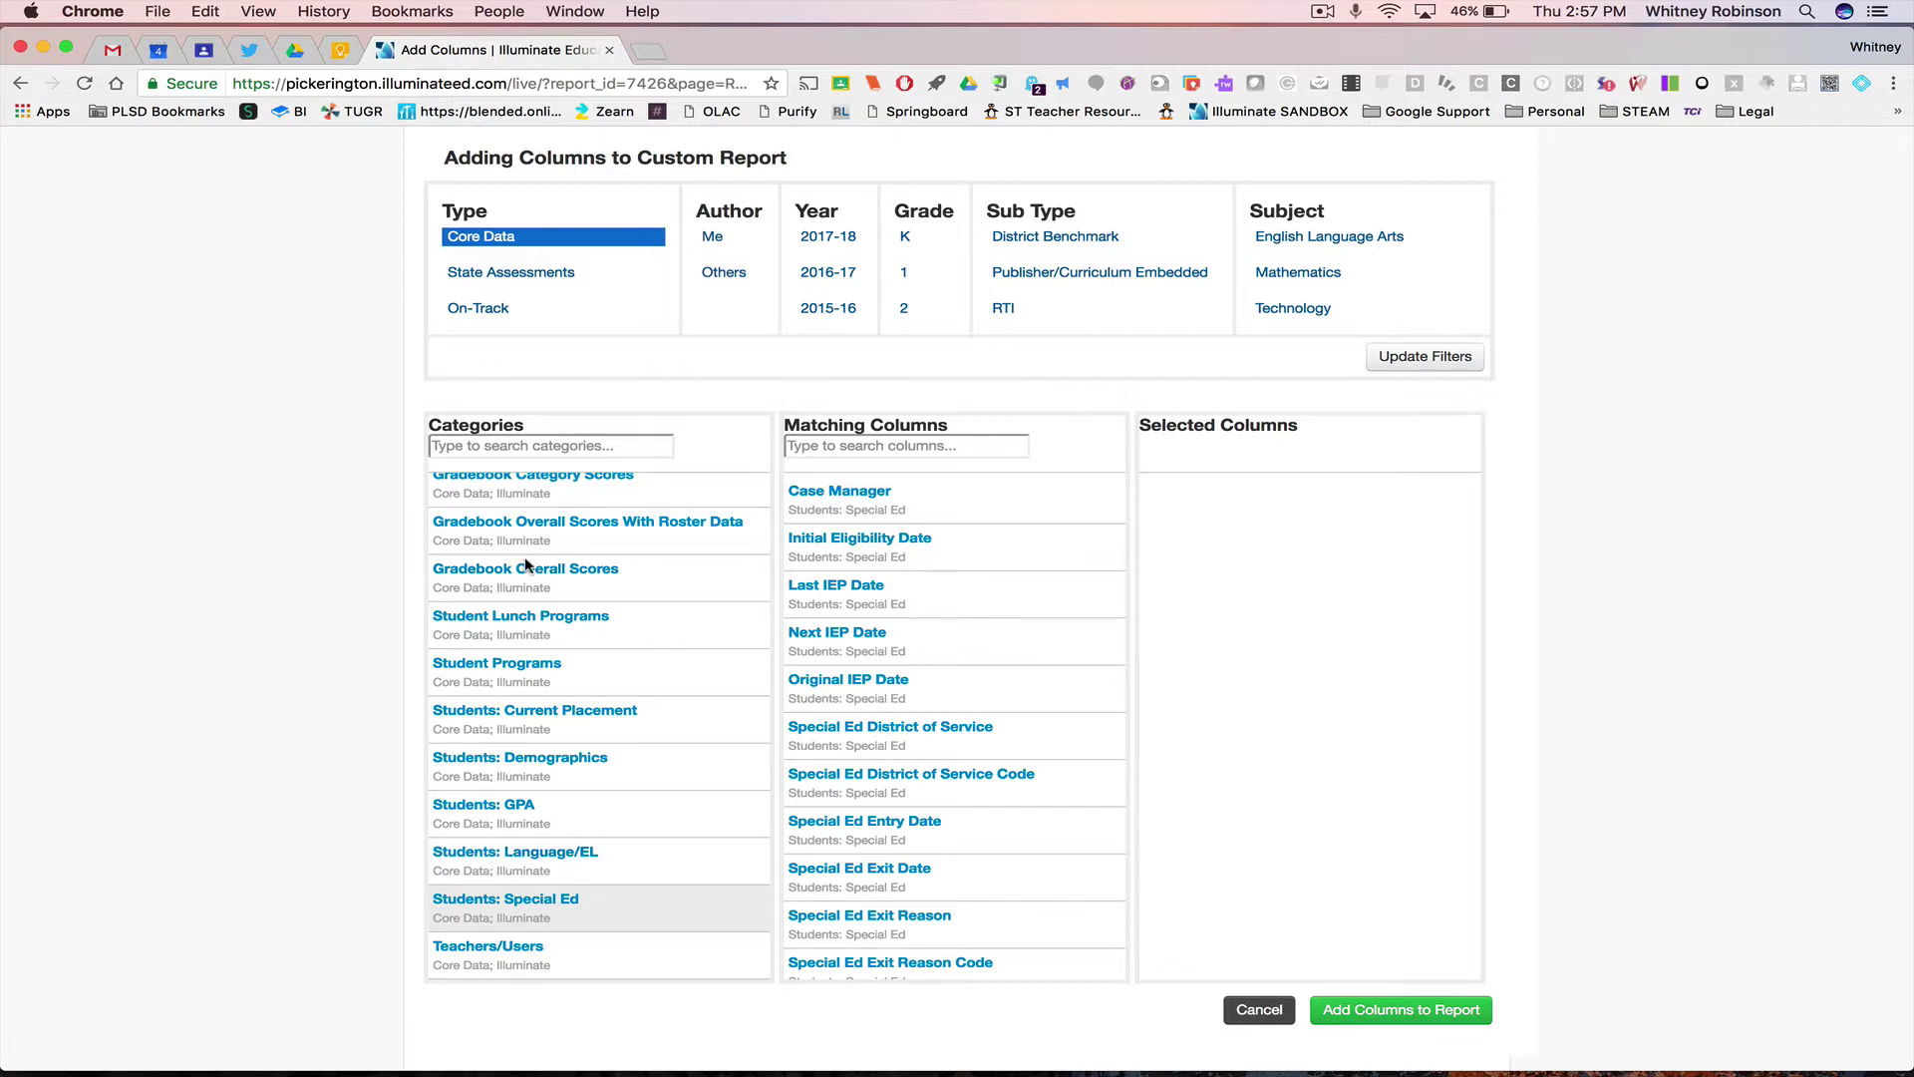
Step: Select the Academic Year and Grade Level columns from the Enrollment category for the report
{"action": "scroll", "coordinate": [527, 565], "scroll_direction": "up", "scroll_amount": 5}
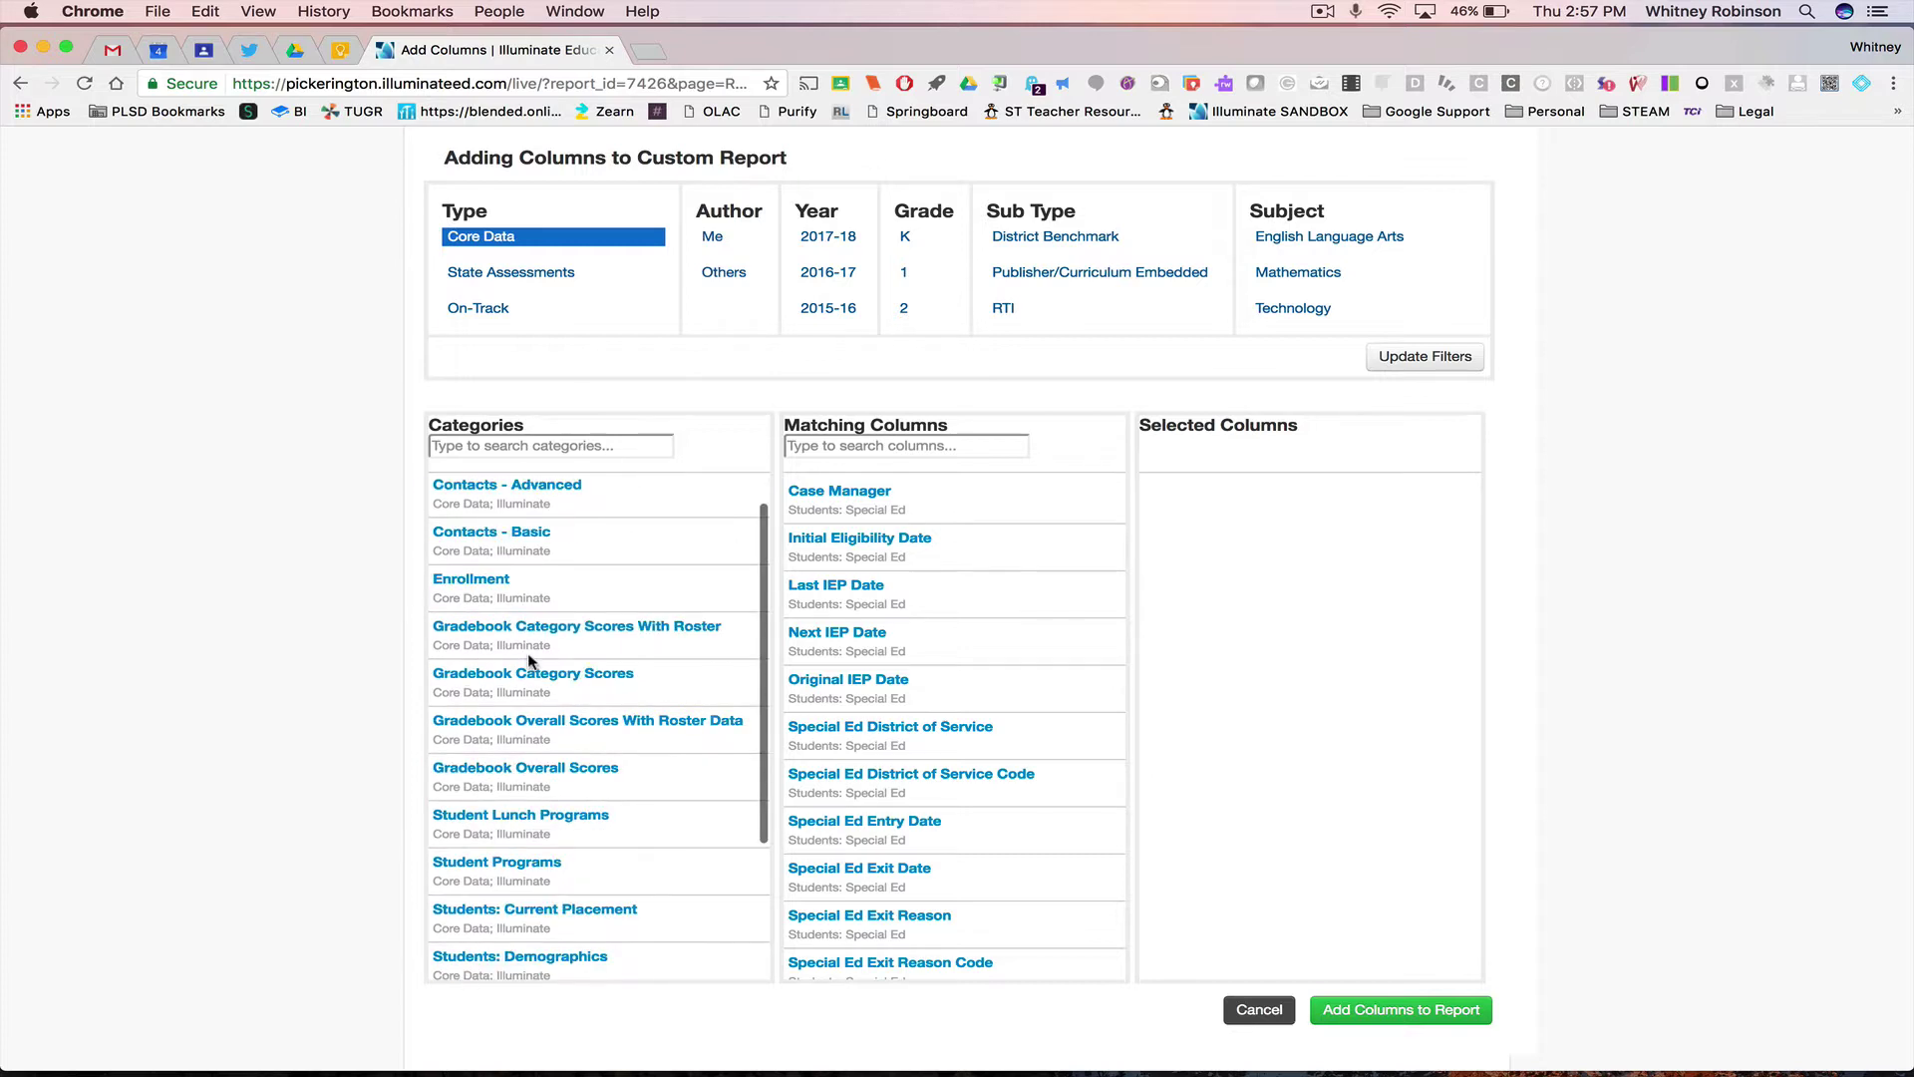
{"action": "left_click", "coordinate": [449, 586]}
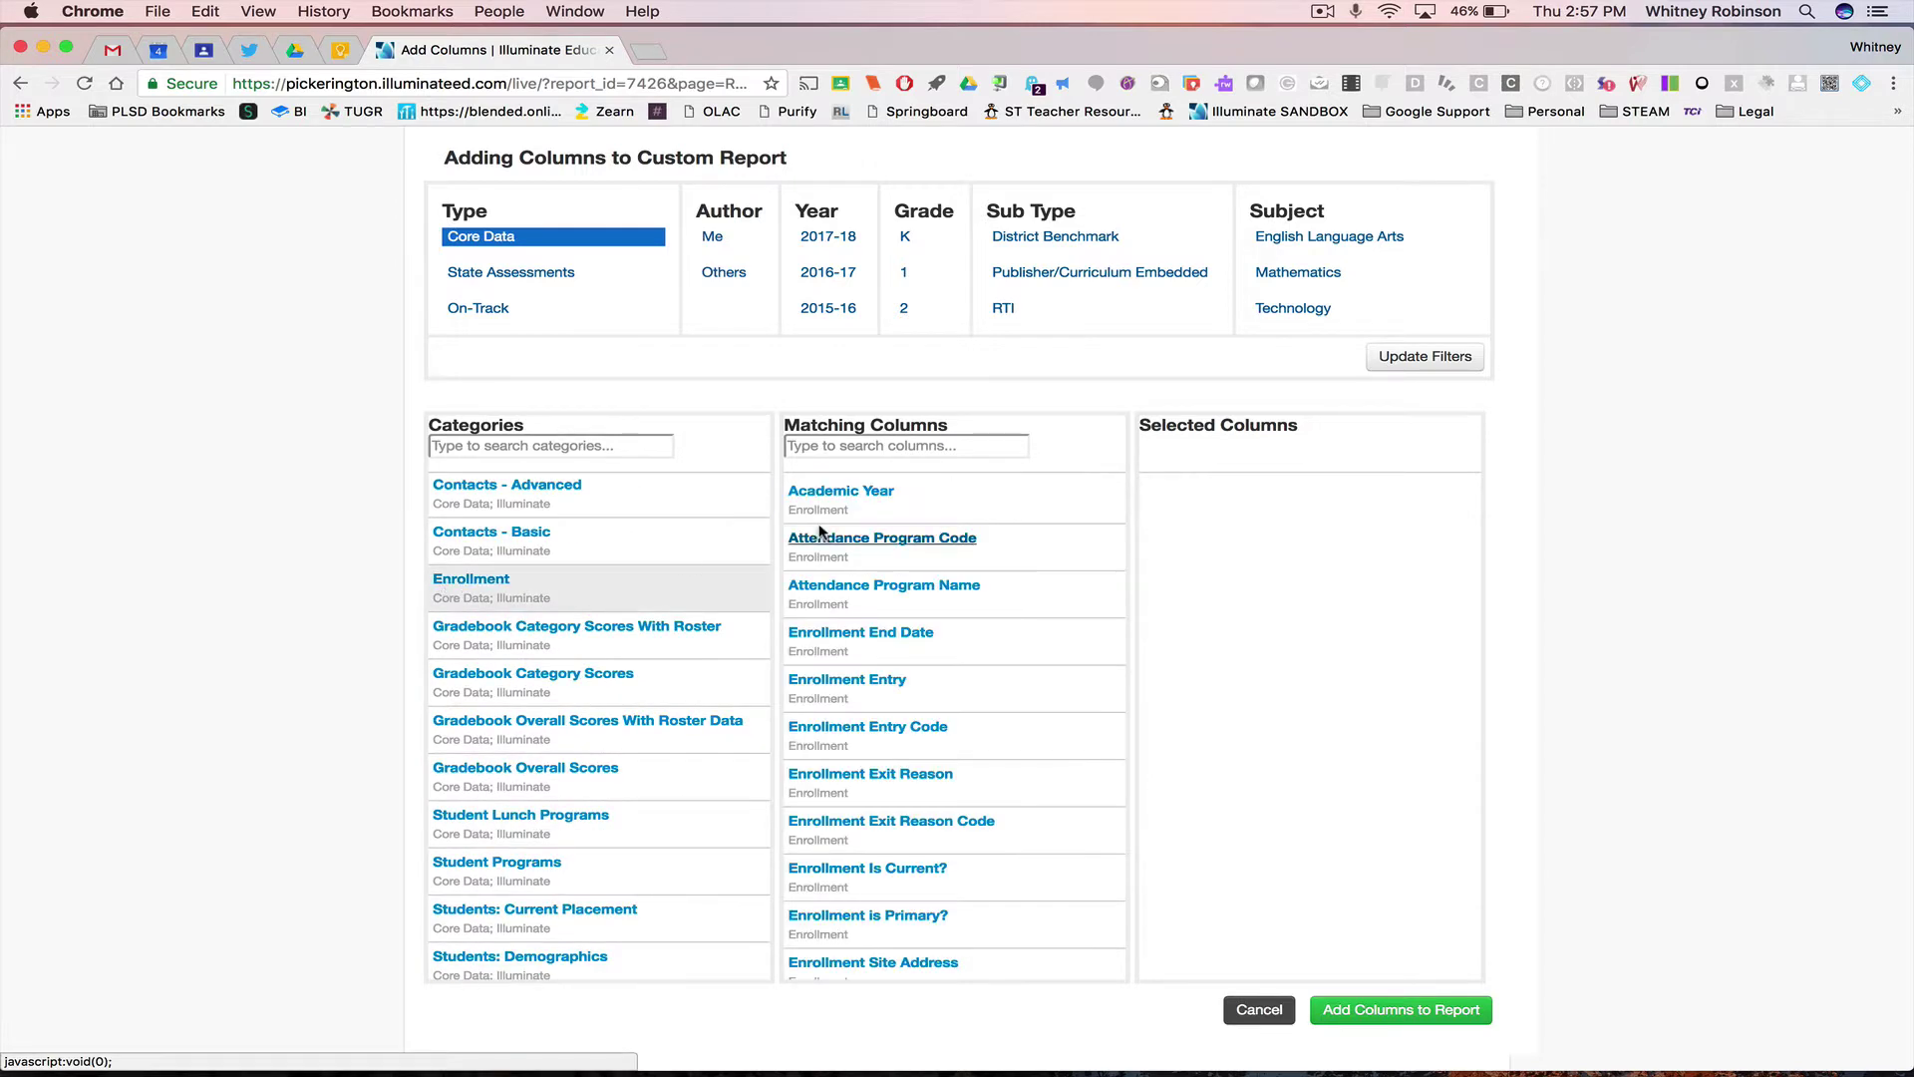
{"action": "left_click", "coordinate": [821, 495]}
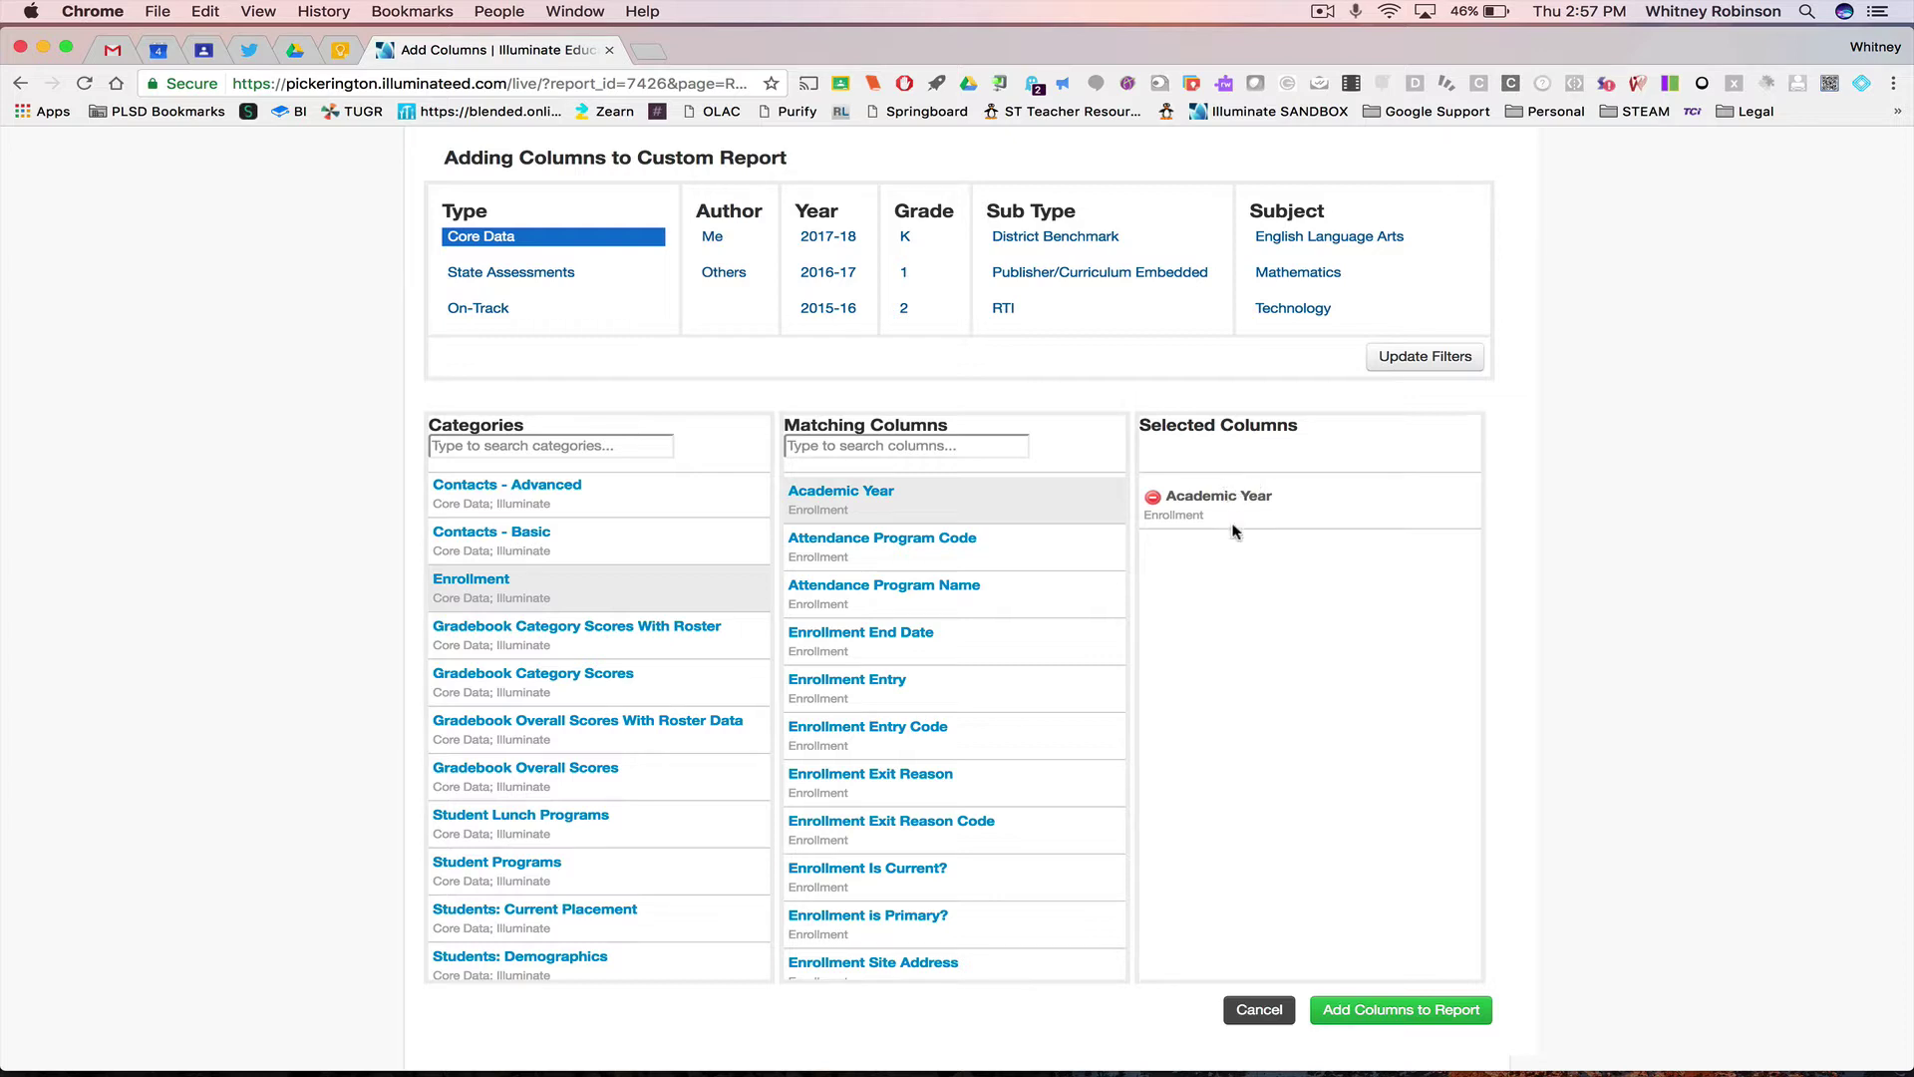
{"action": "scroll", "coordinate": [876, 650], "scroll_direction": "down", "scroll_amount": 10}
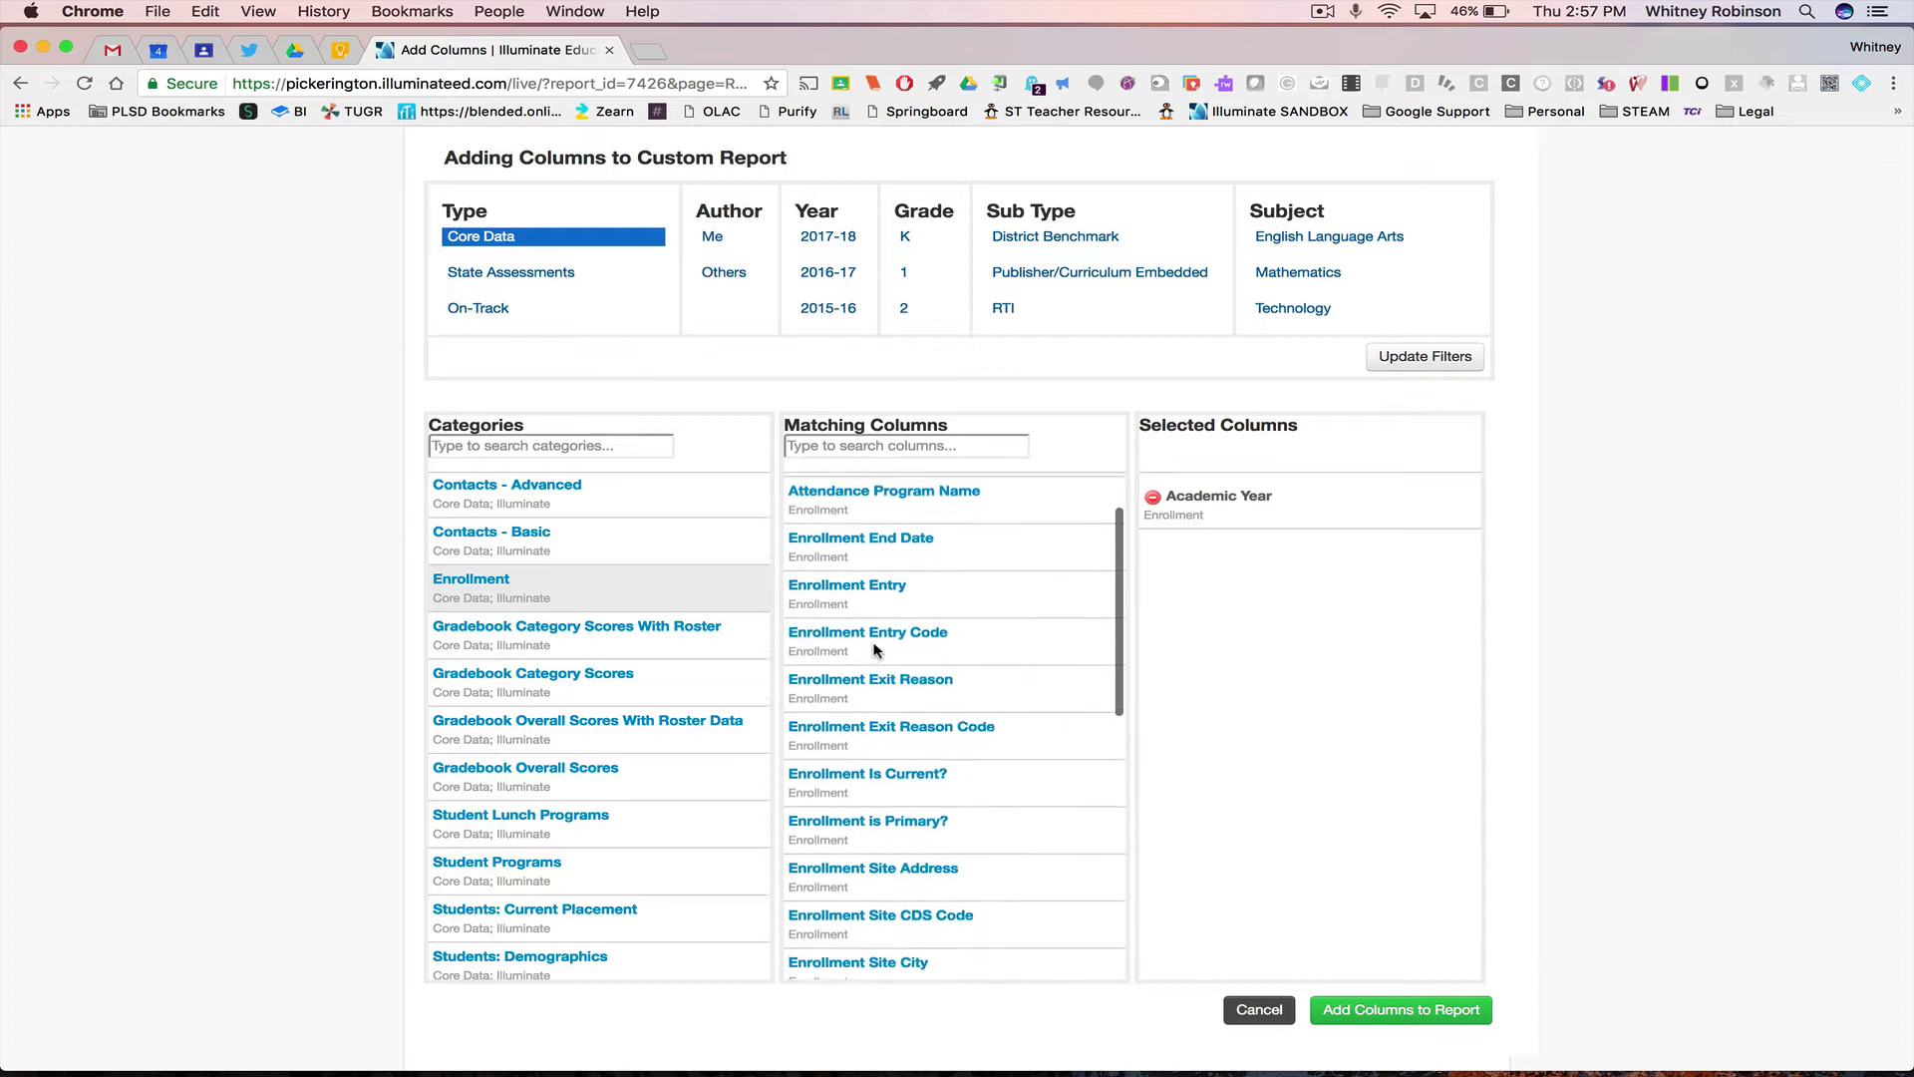
{"action": "scroll", "coordinate": [875, 650], "scroll_direction": "down", "scroll_amount": 2}
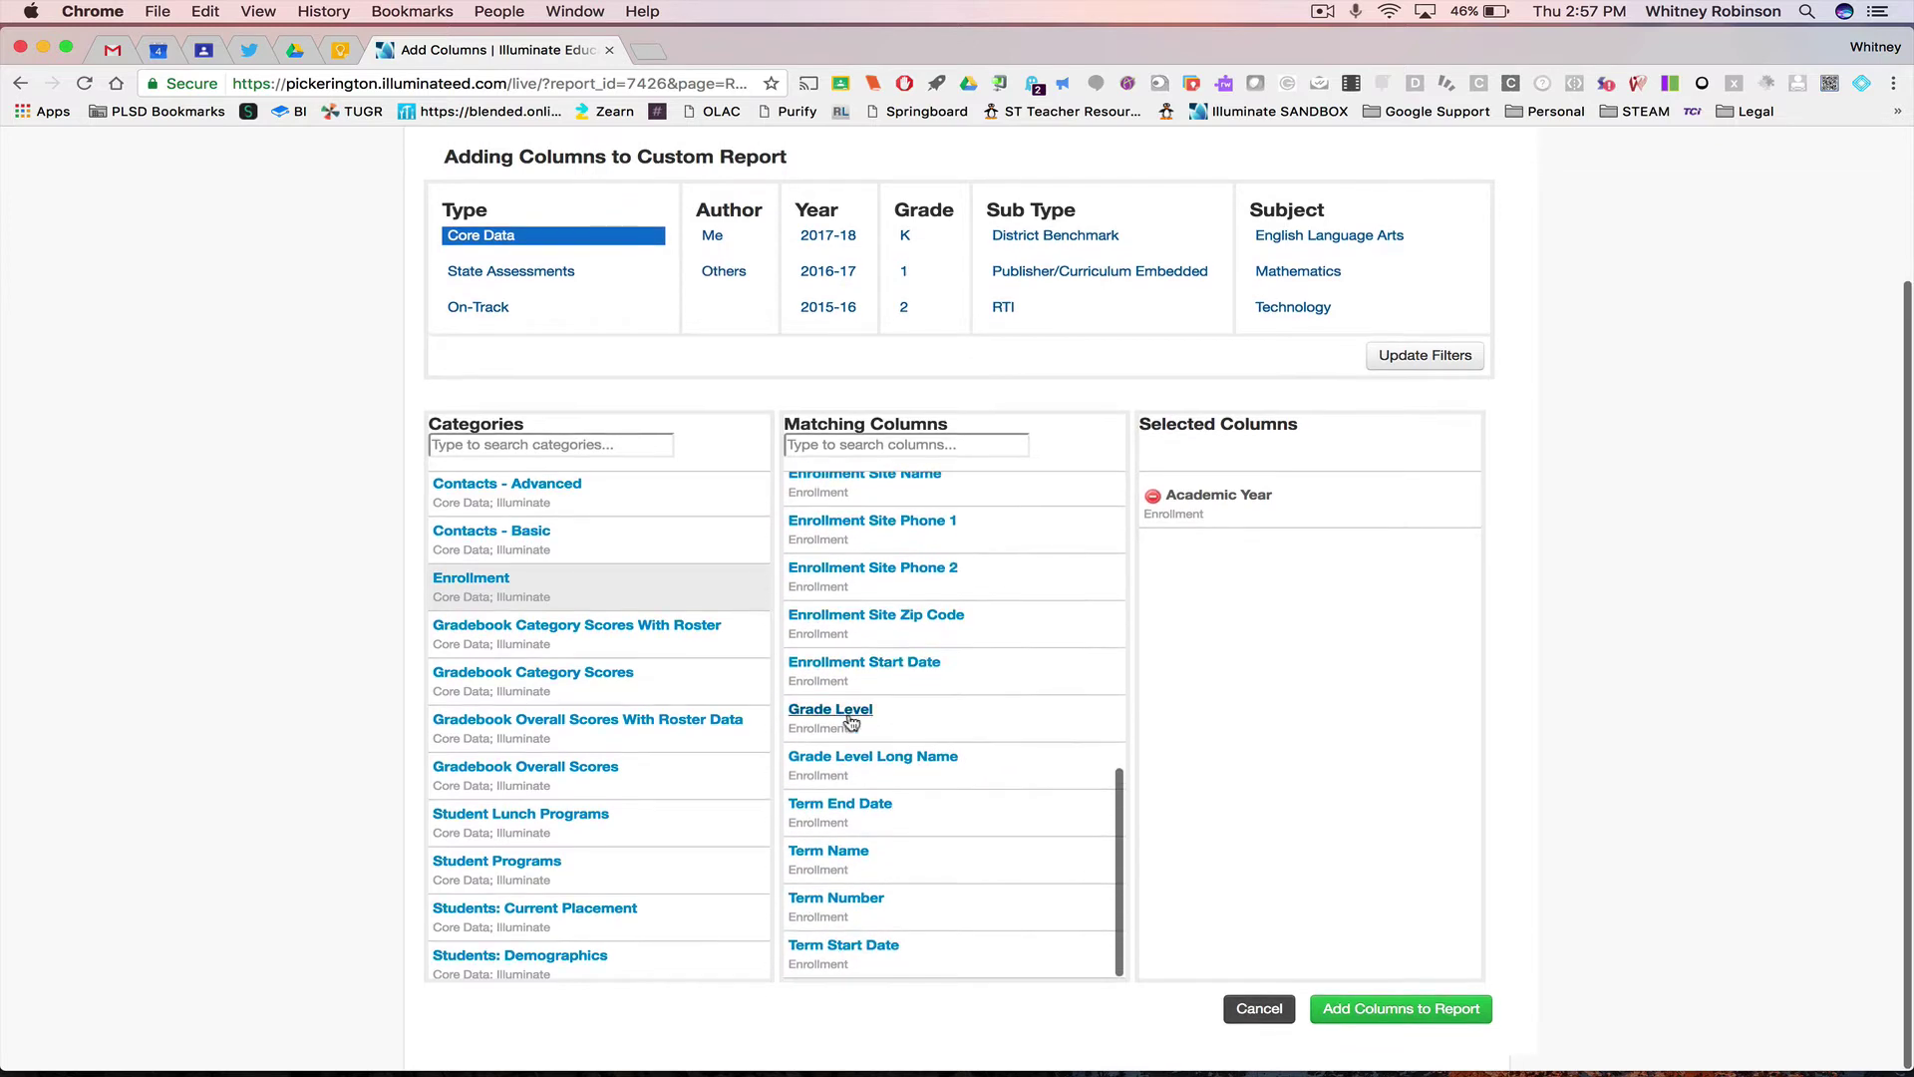
{"action": "left_click", "coordinate": [854, 711]}
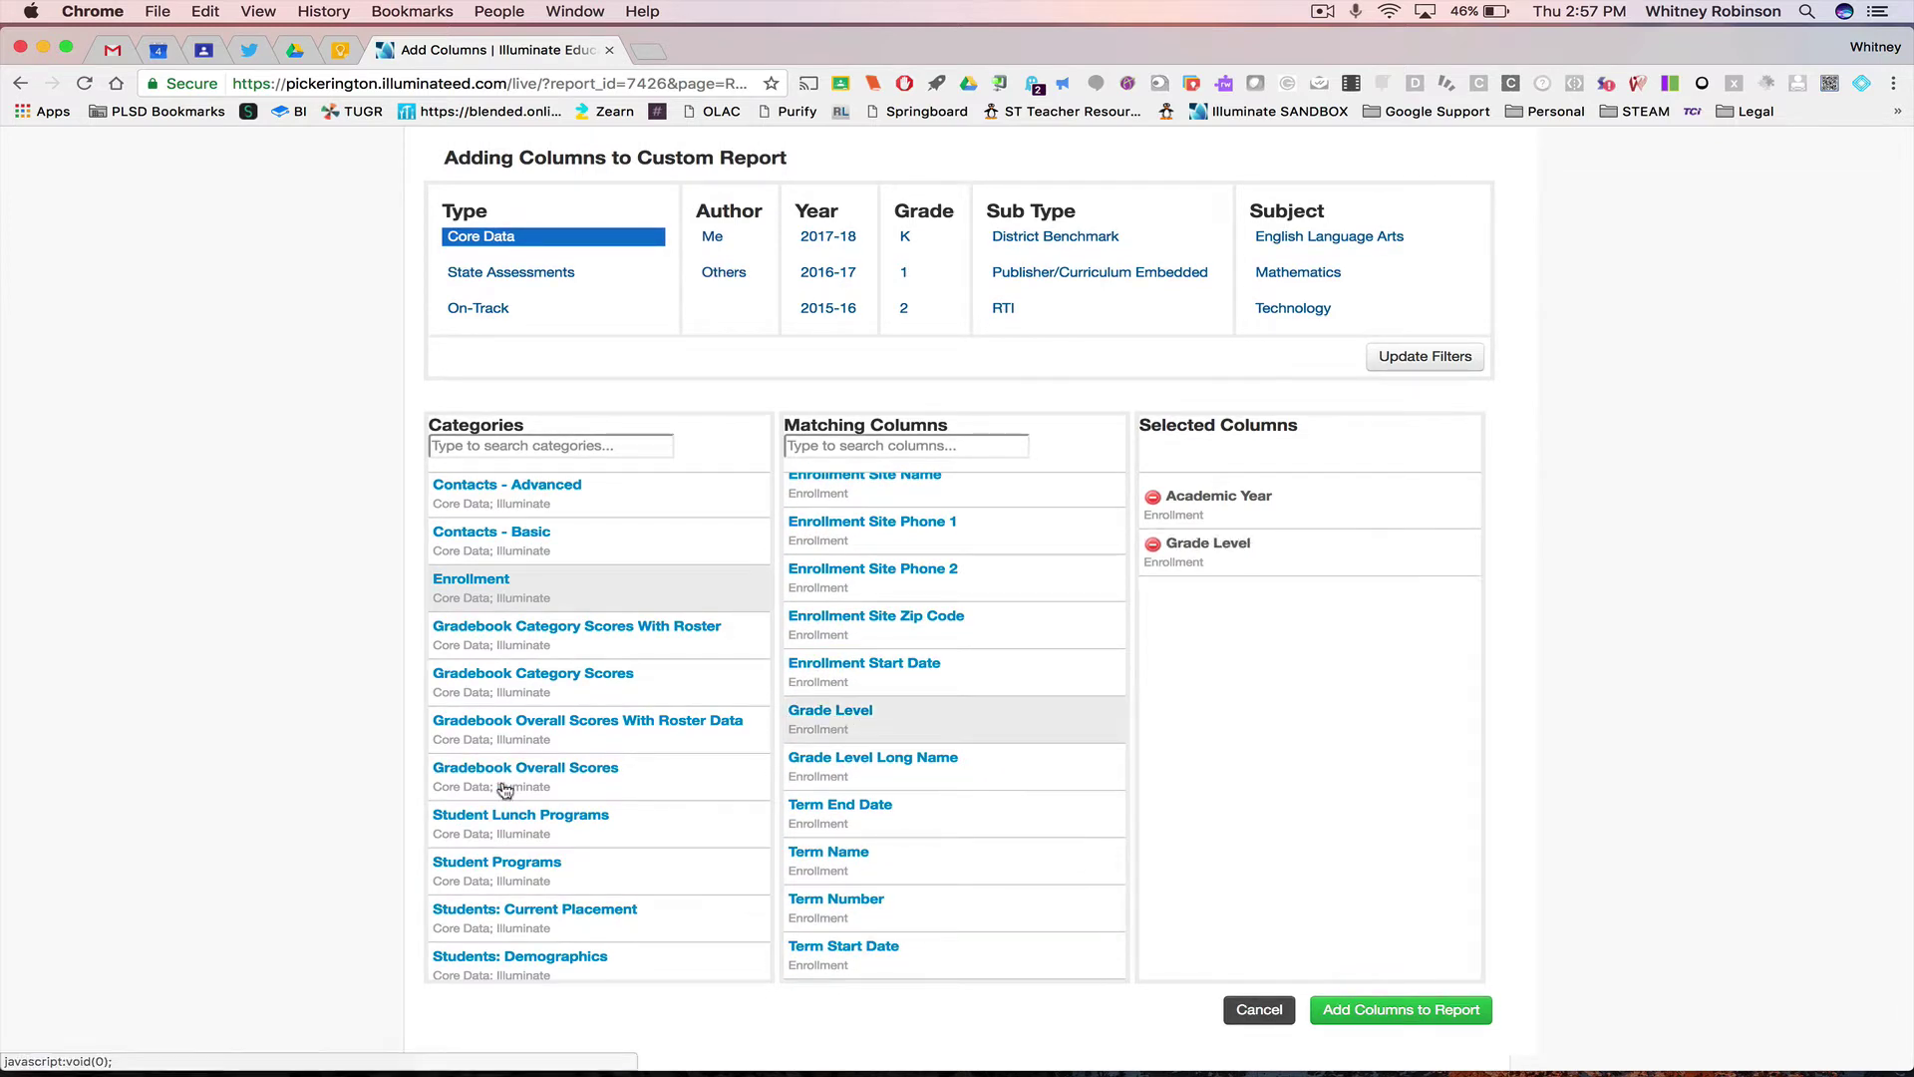
Step: Select the ID: Local Student ID column from the Students: Demographics category
{"action": "scroll", "coordinate": [497, 796], "scroll_direction": "down", "scroll_amount": 4}
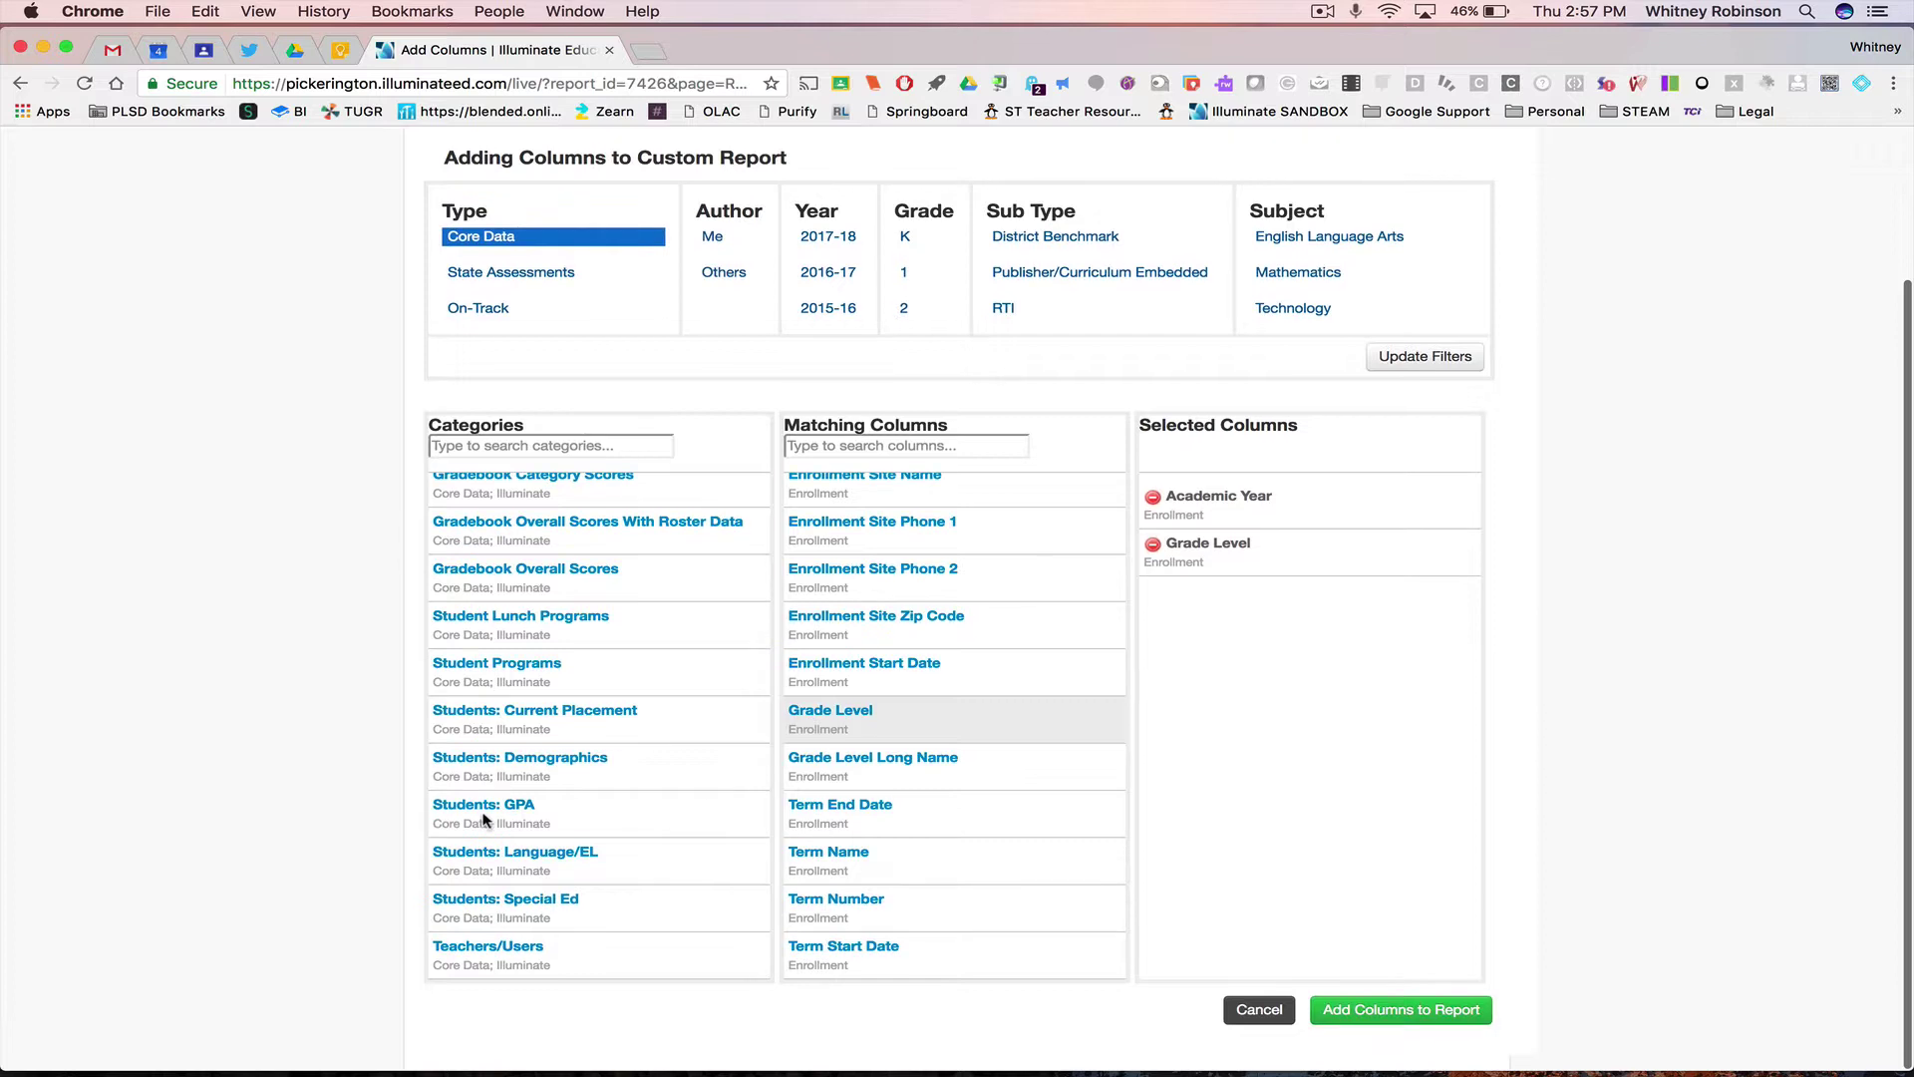
{"action": "left_click", "coordinate": [482, 762]}
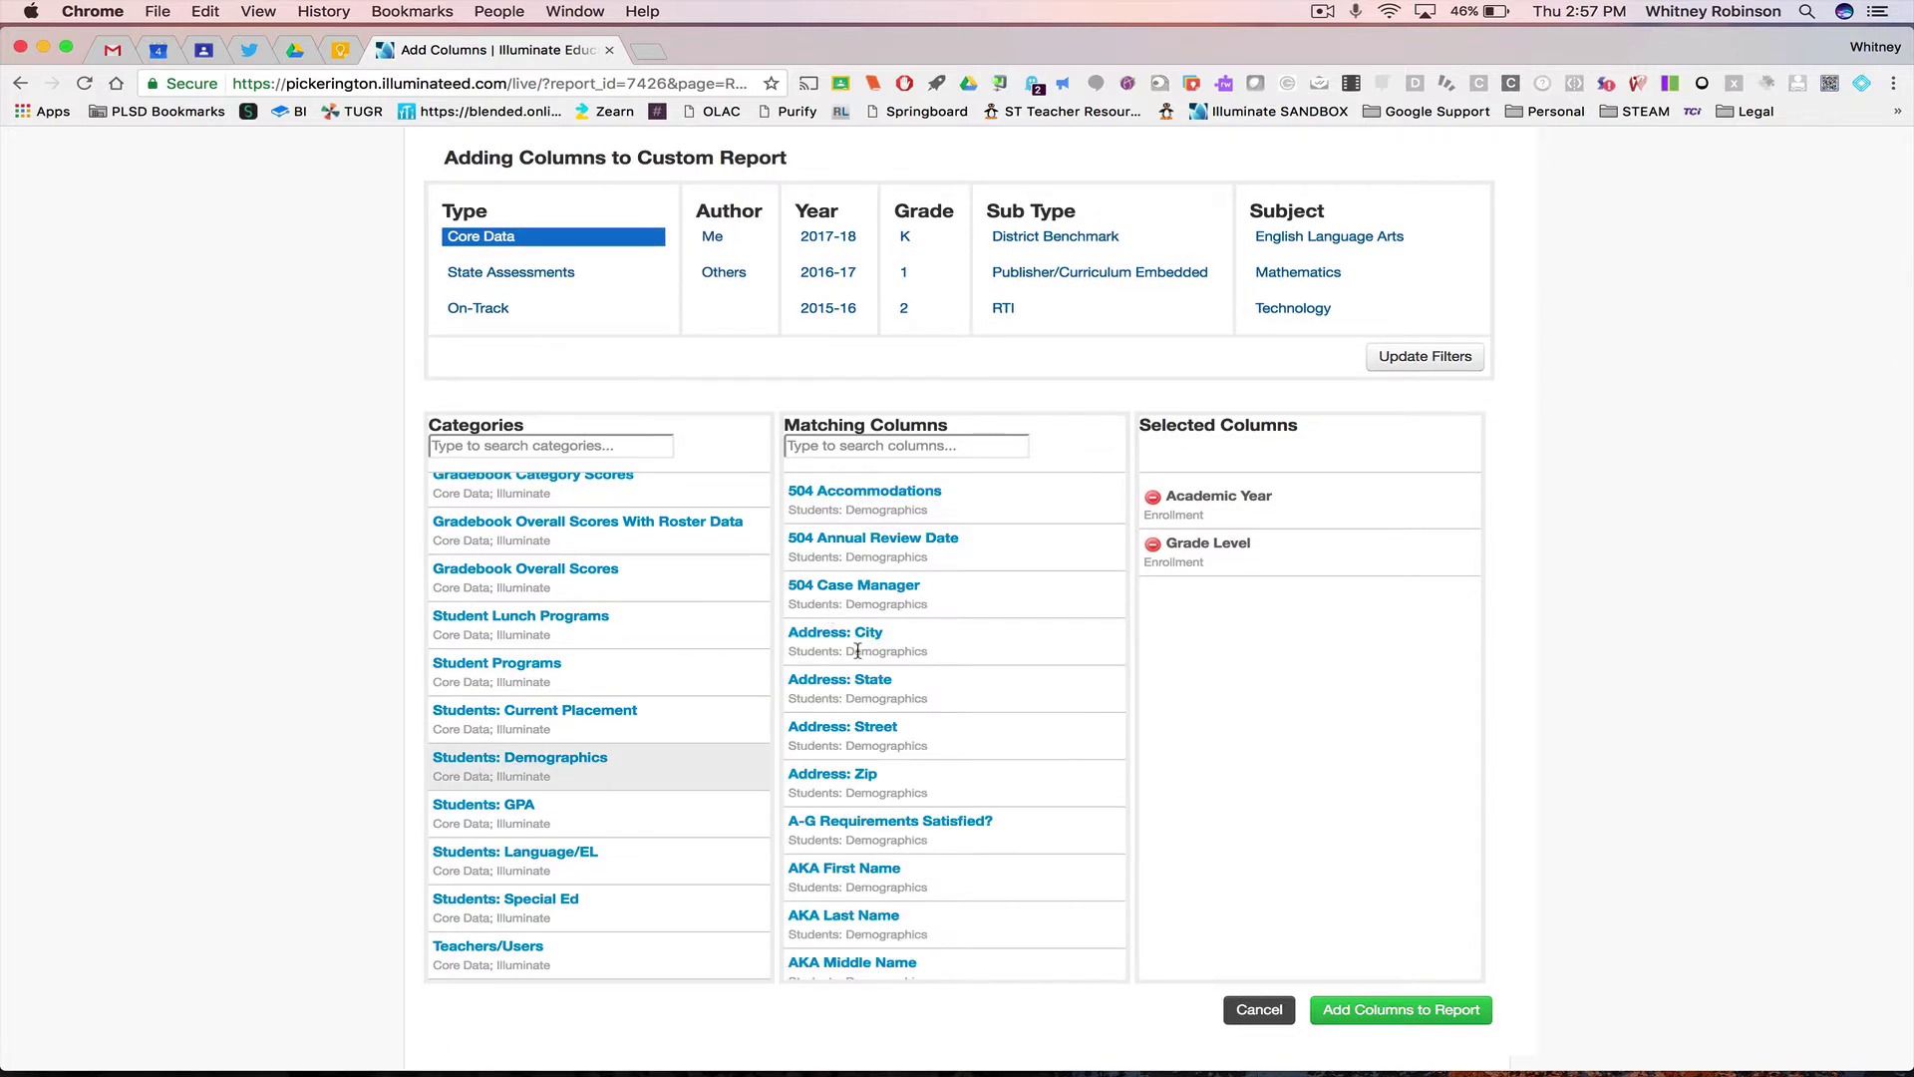
{"action": "scroll", "coordinate": [858, 650], "scroll_direction": "down", "scroll_amount": 5}
{"action": "scroll", "coordinate": [859, 650], "scroll_direction": "down", "scroll_amount": 8}
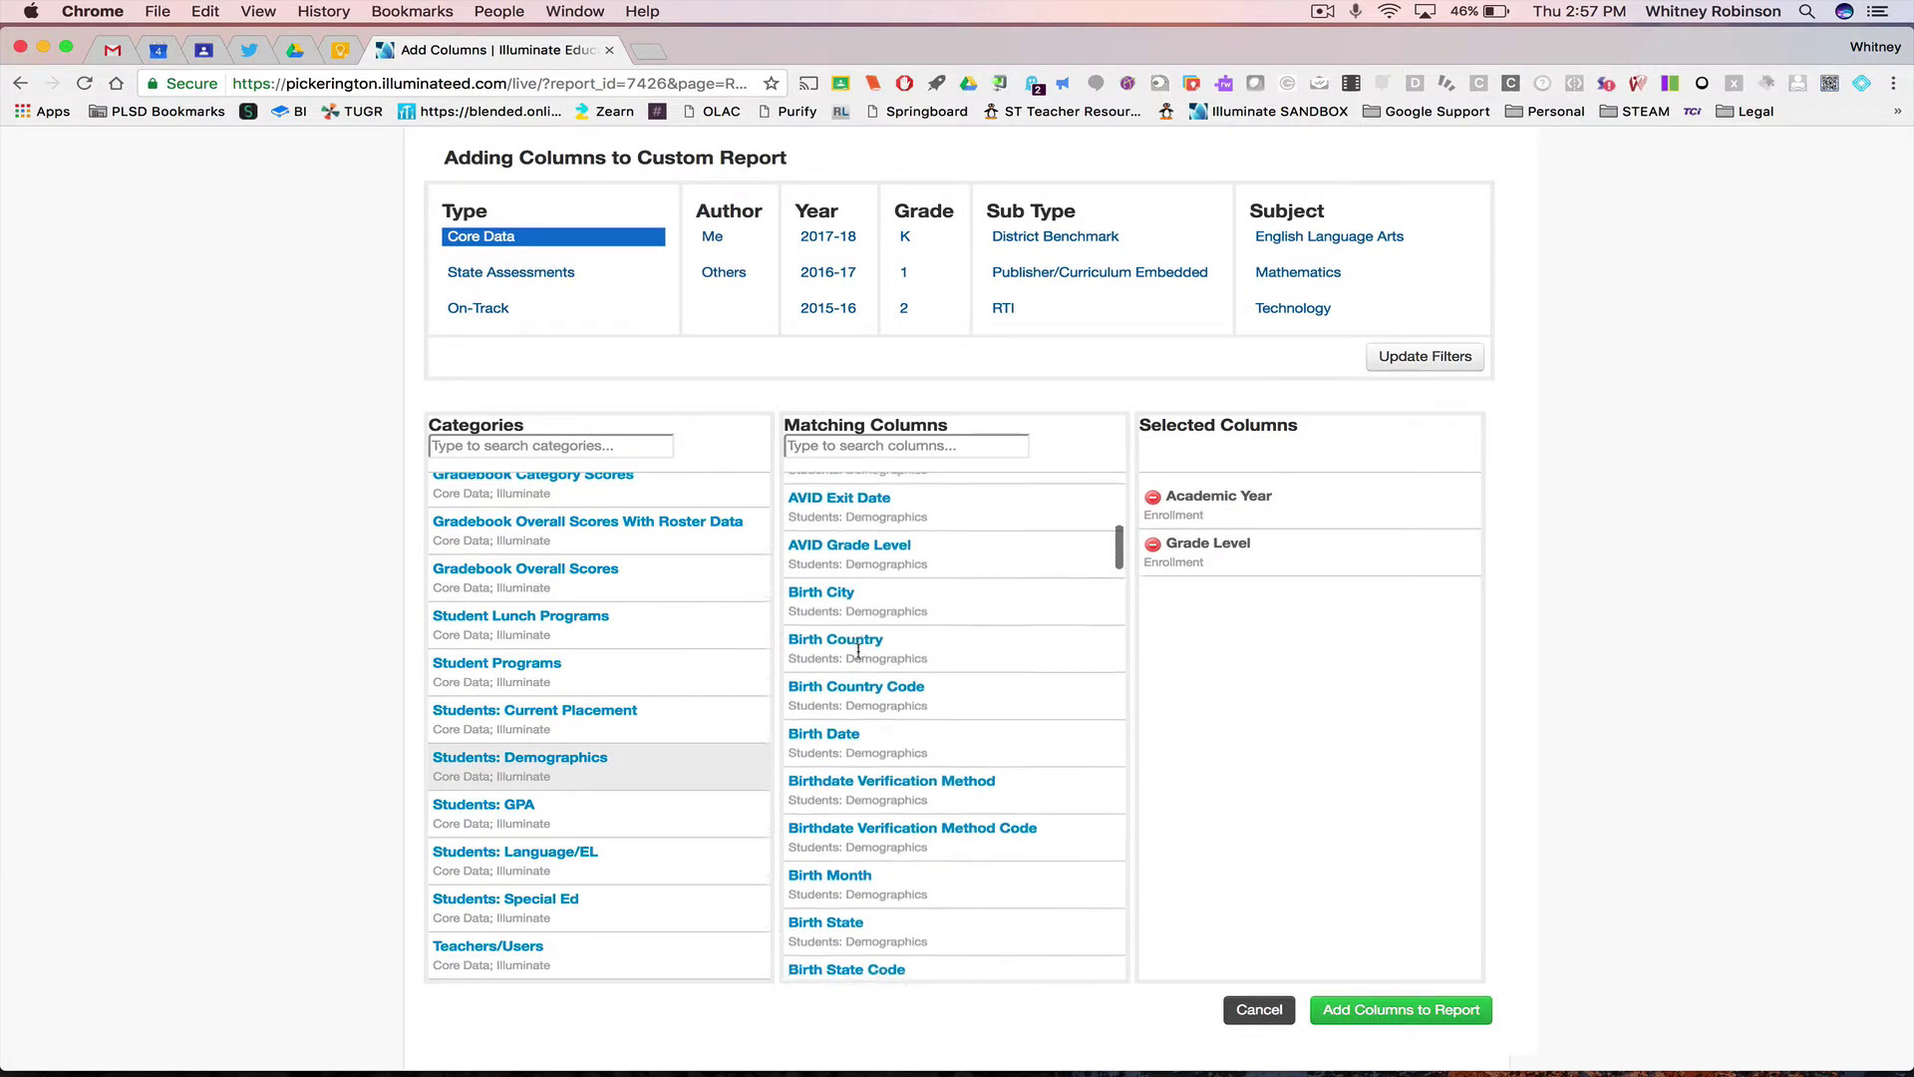
{"action": "scroll", "coordinate": [858, 650], "scroll_direction": "down", "scroll_amount": 6}
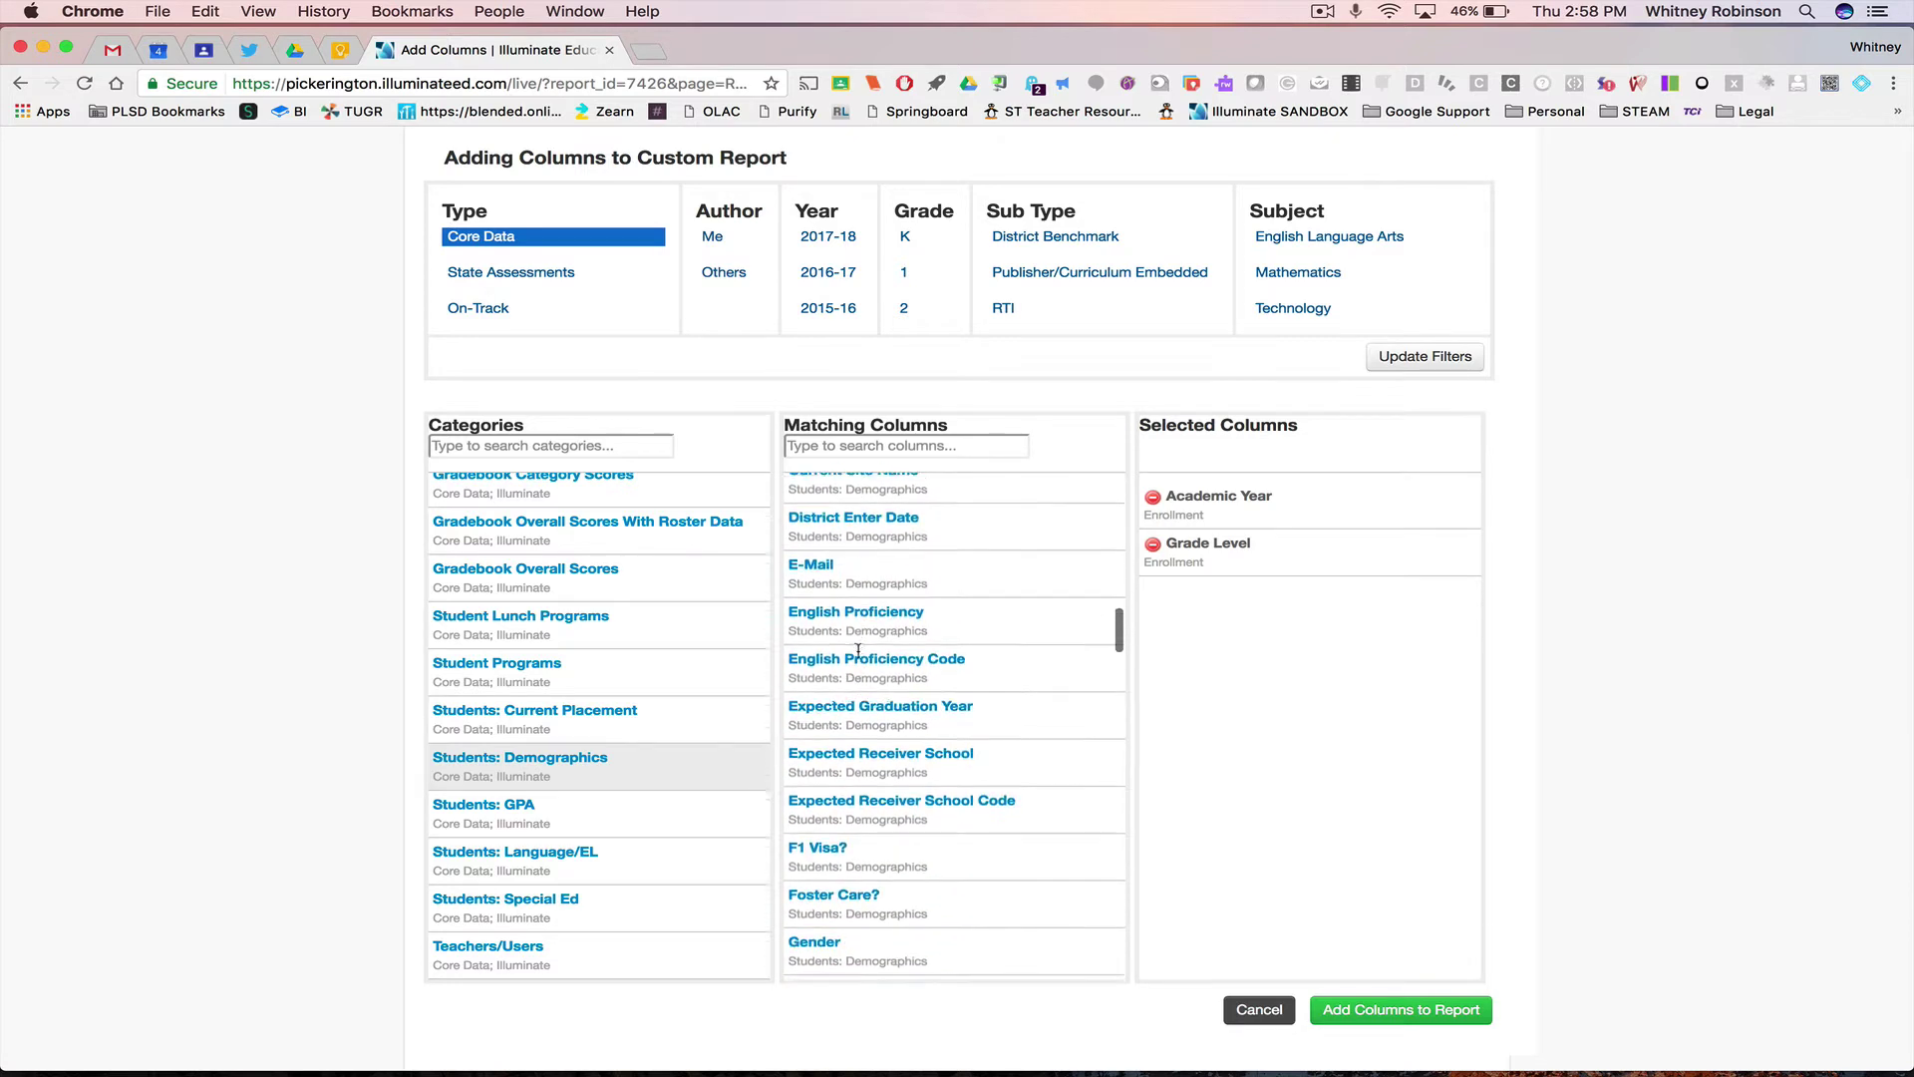
{"action": "scroll", "coordinate": [858, 658], "scroll_direction": "down", "scroll_amount": 5}
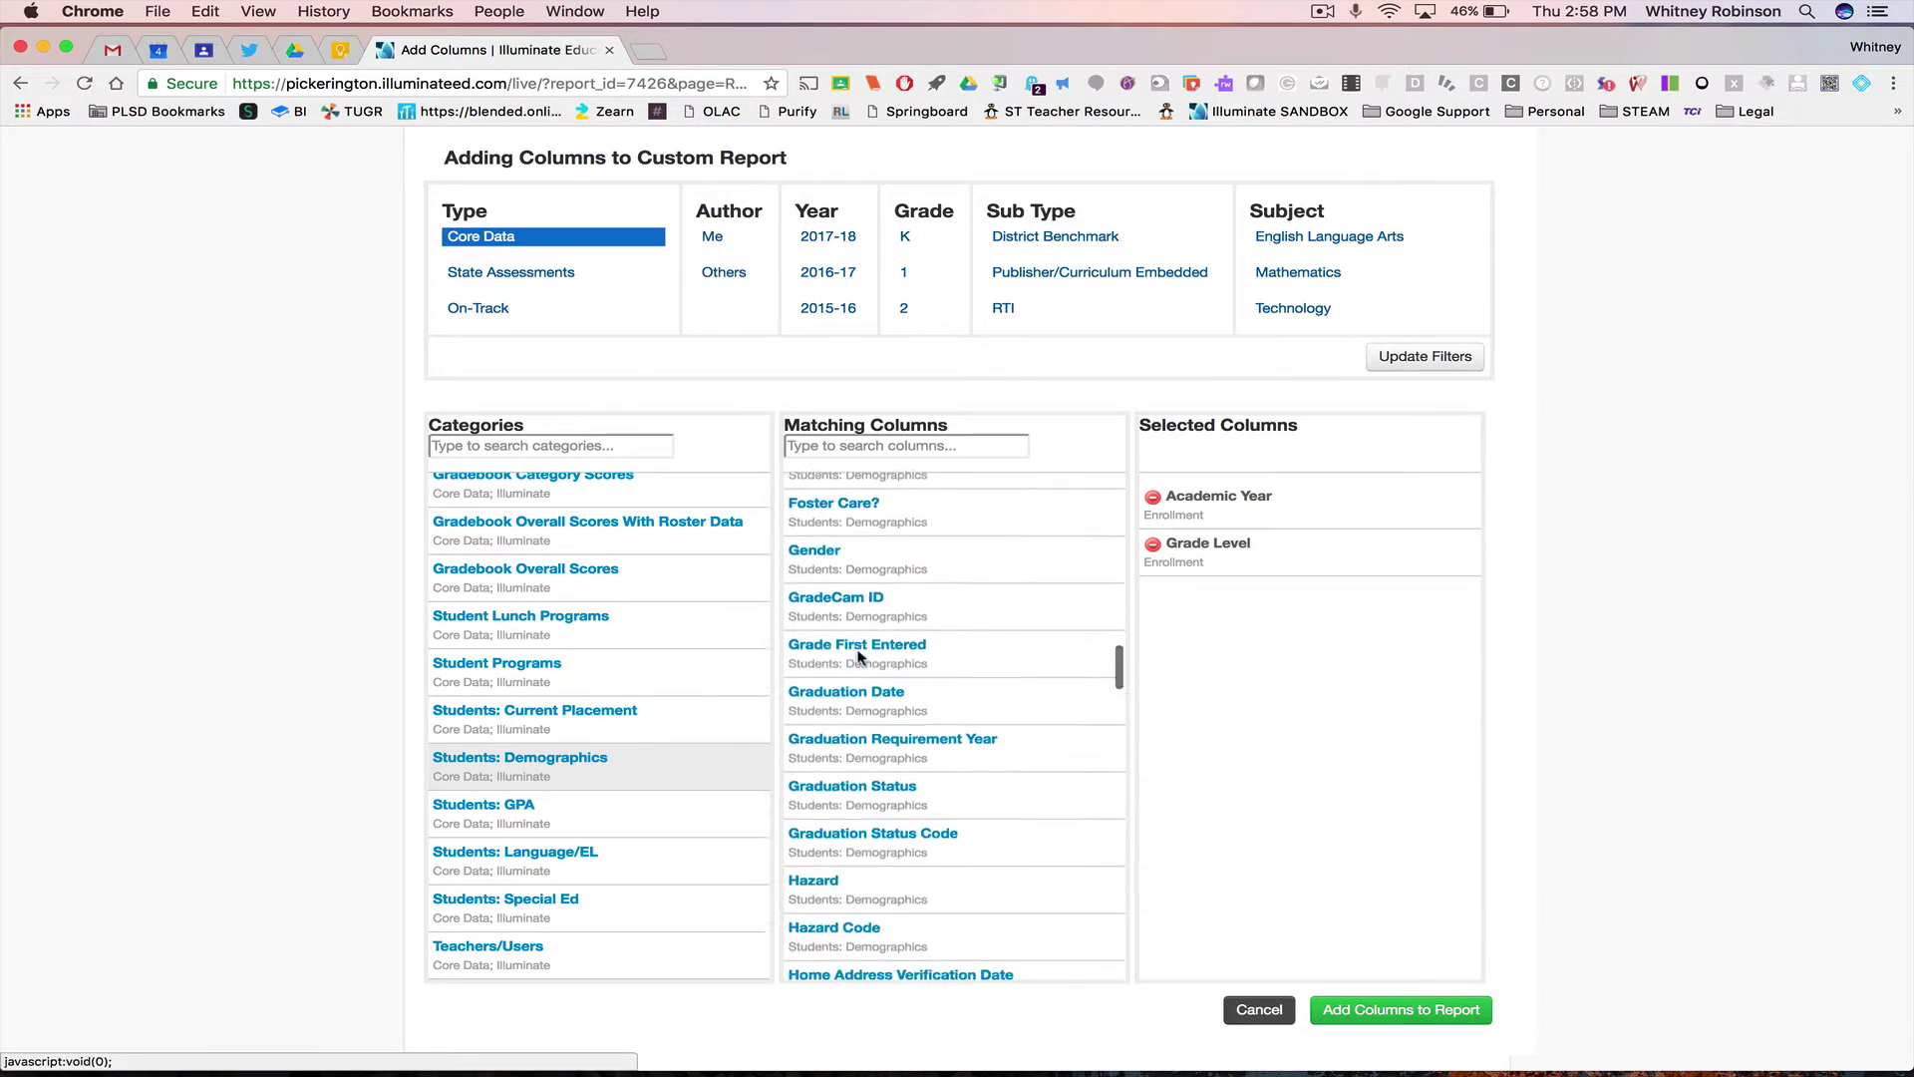
{"action": "scroll", "coordinate": [858, 658], "scroll_direction": "down", "scroll_amount": 3}
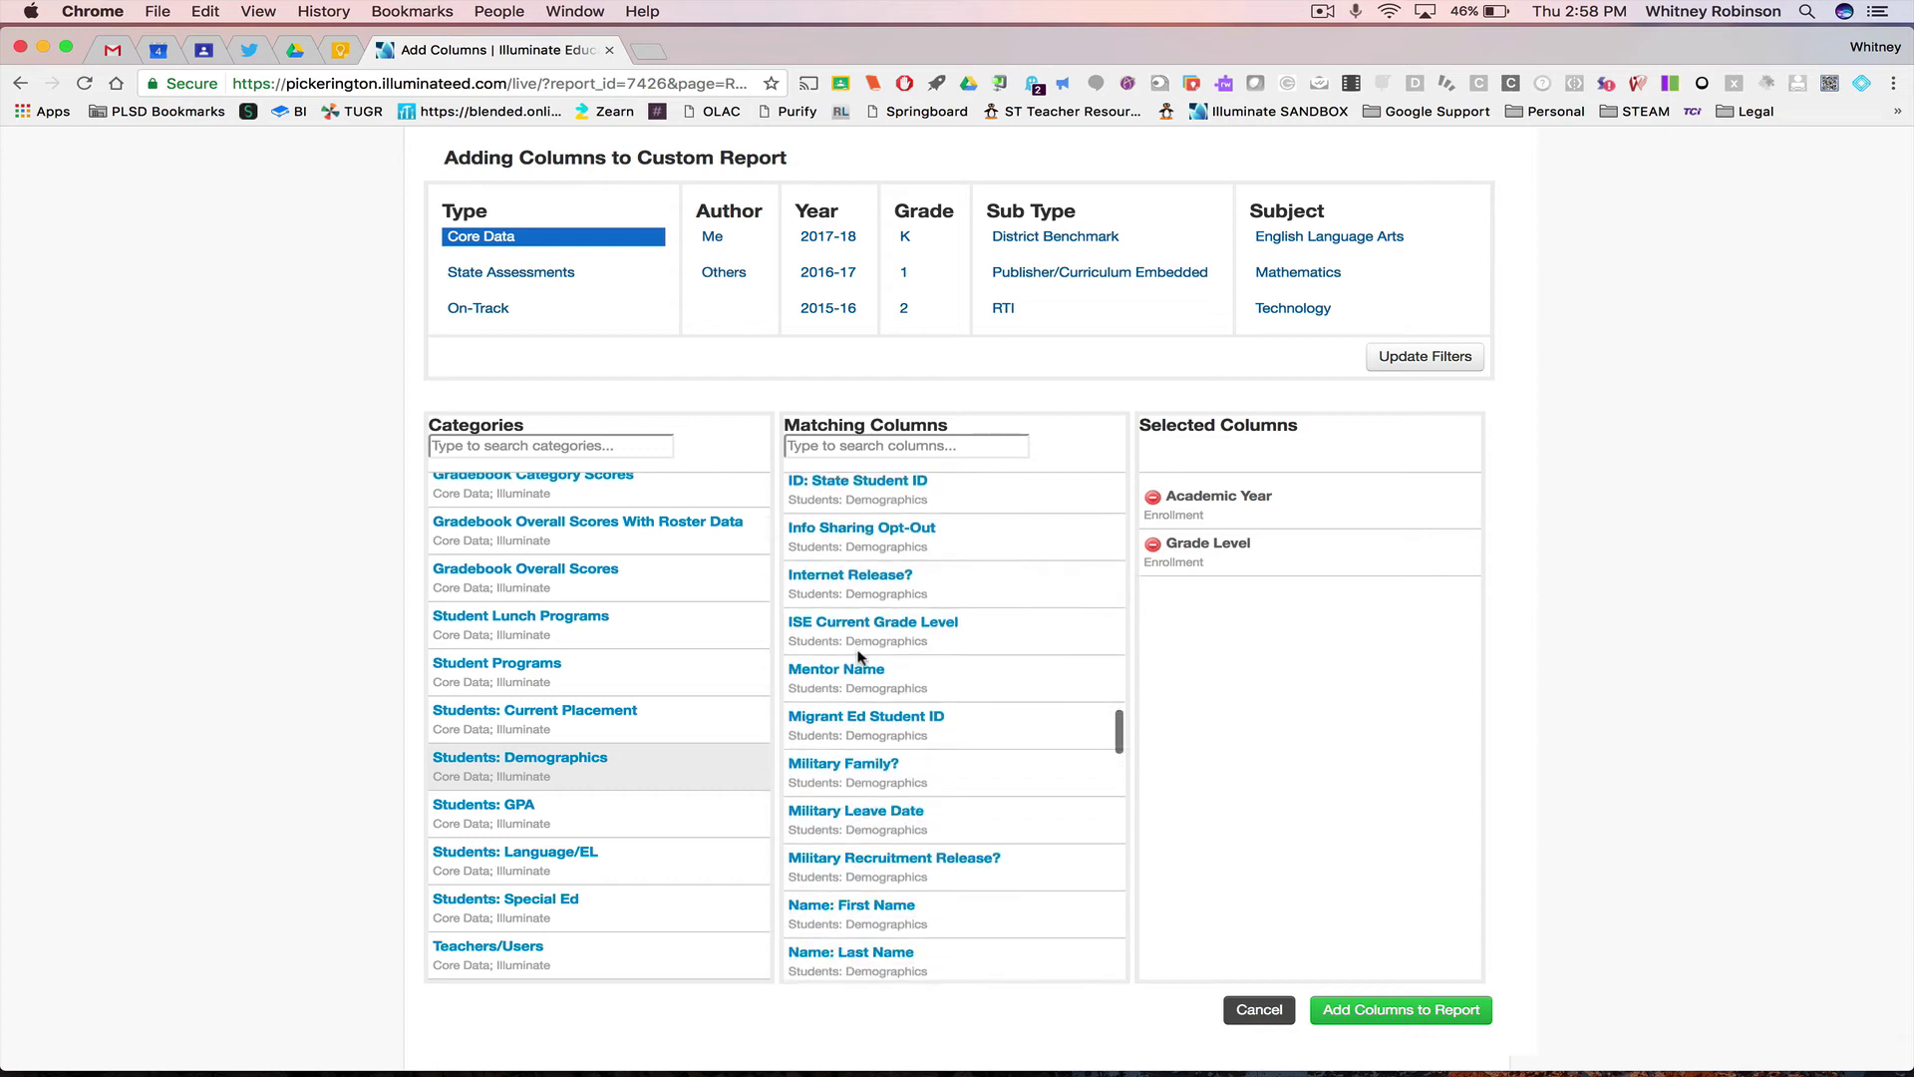
{"action": "scroll", "coordinate": [858, 658], "scroll_direction": "up", "scroll_amount": 2}
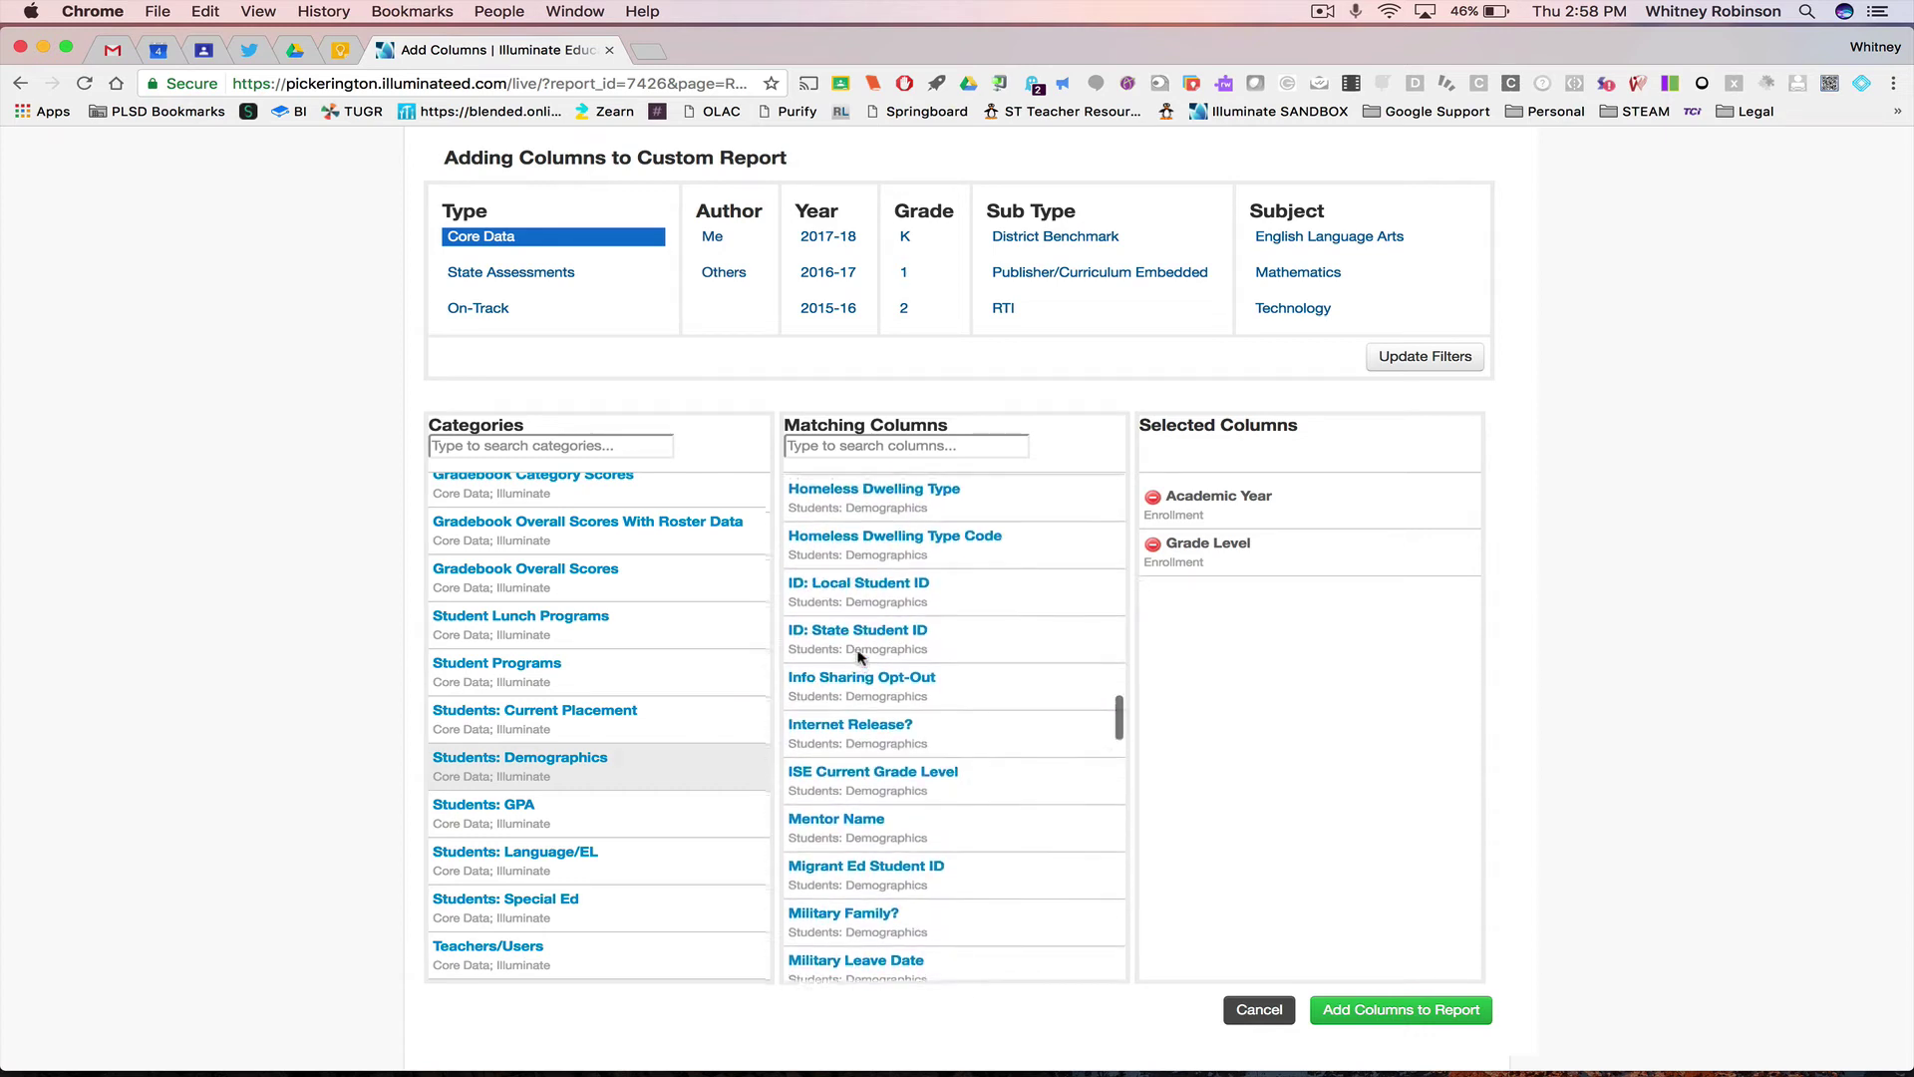
{"action": "left_click", "coordinate": [838, 588]}
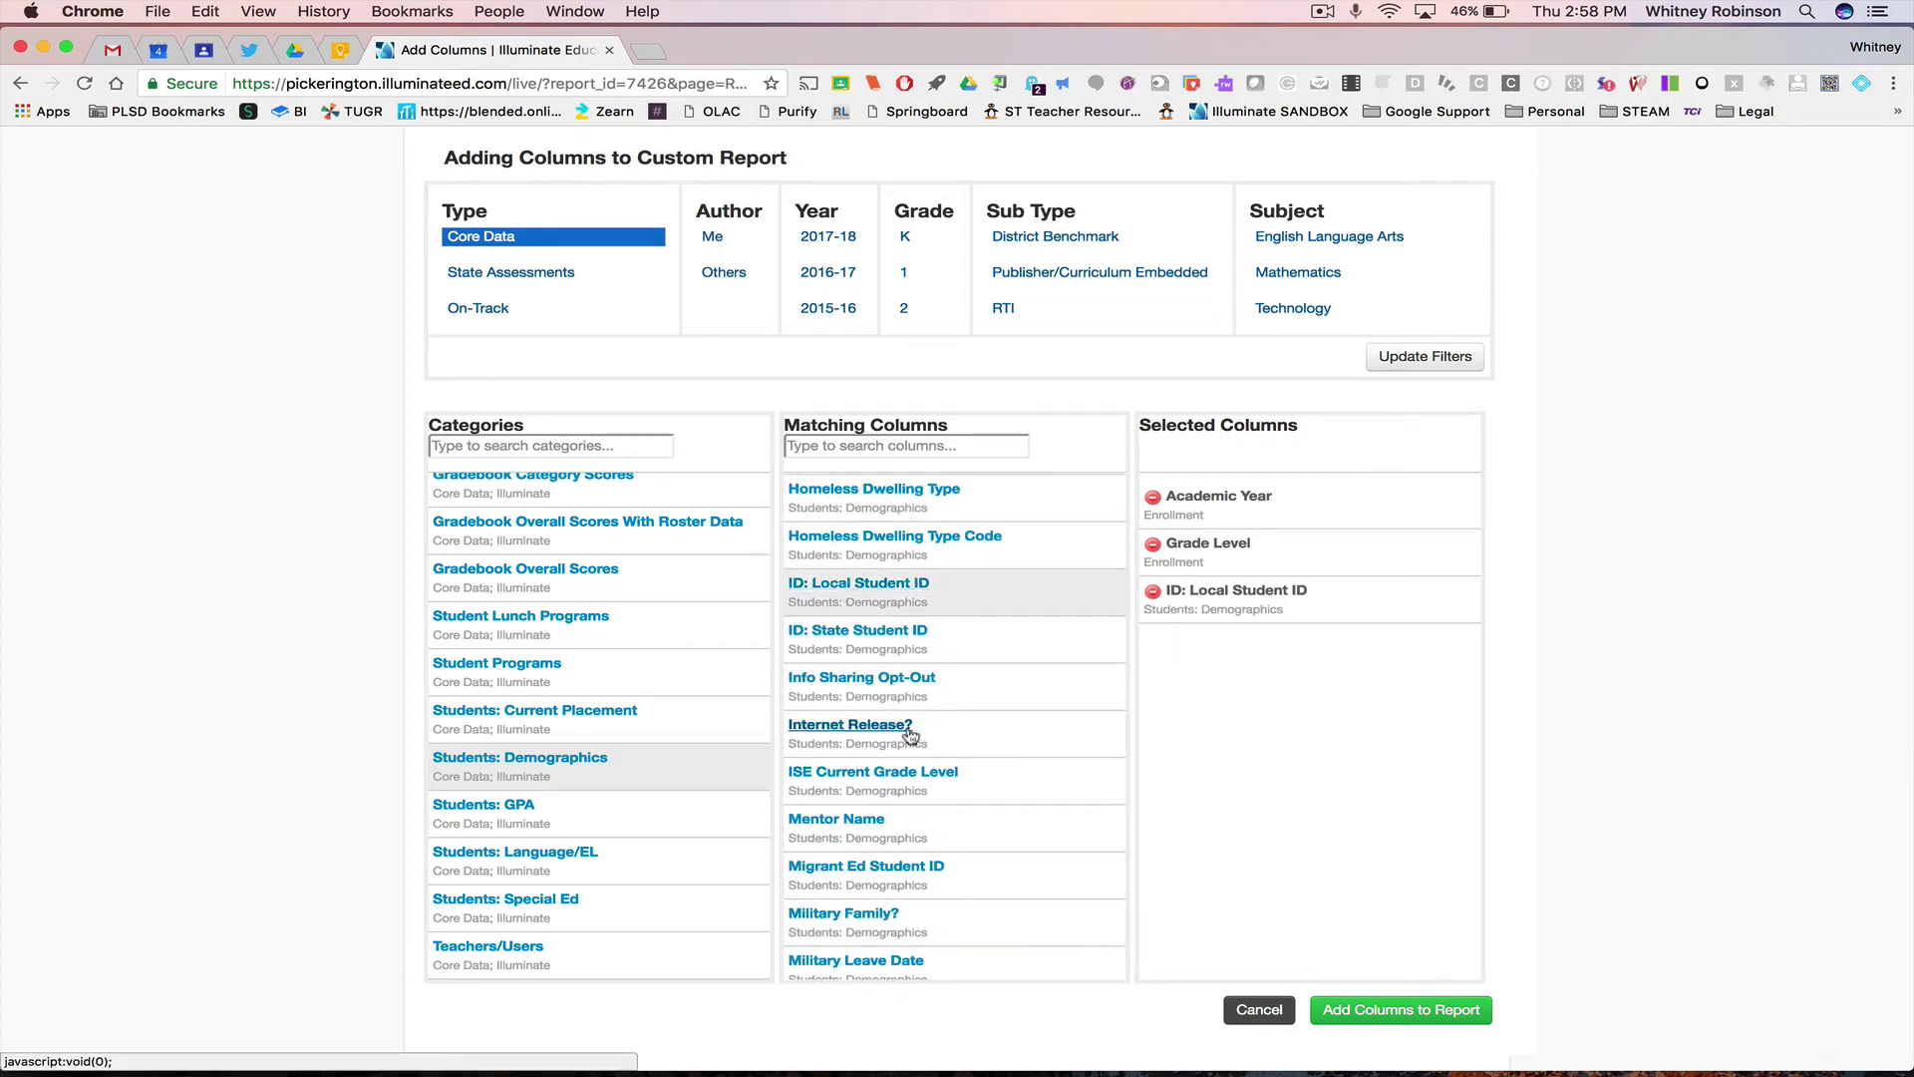
Step: Select the Name: Last Name and Name: First Name columns from Students: Demographics, in that order
{"action": "scroll", "coordinate": [907, 735], "scroll_direction": "down", "scroll_amount": 5}
{"action": "scroll", "coordinate": [907, 732], "scroll_direction": "down", "scroll_amount": 3}
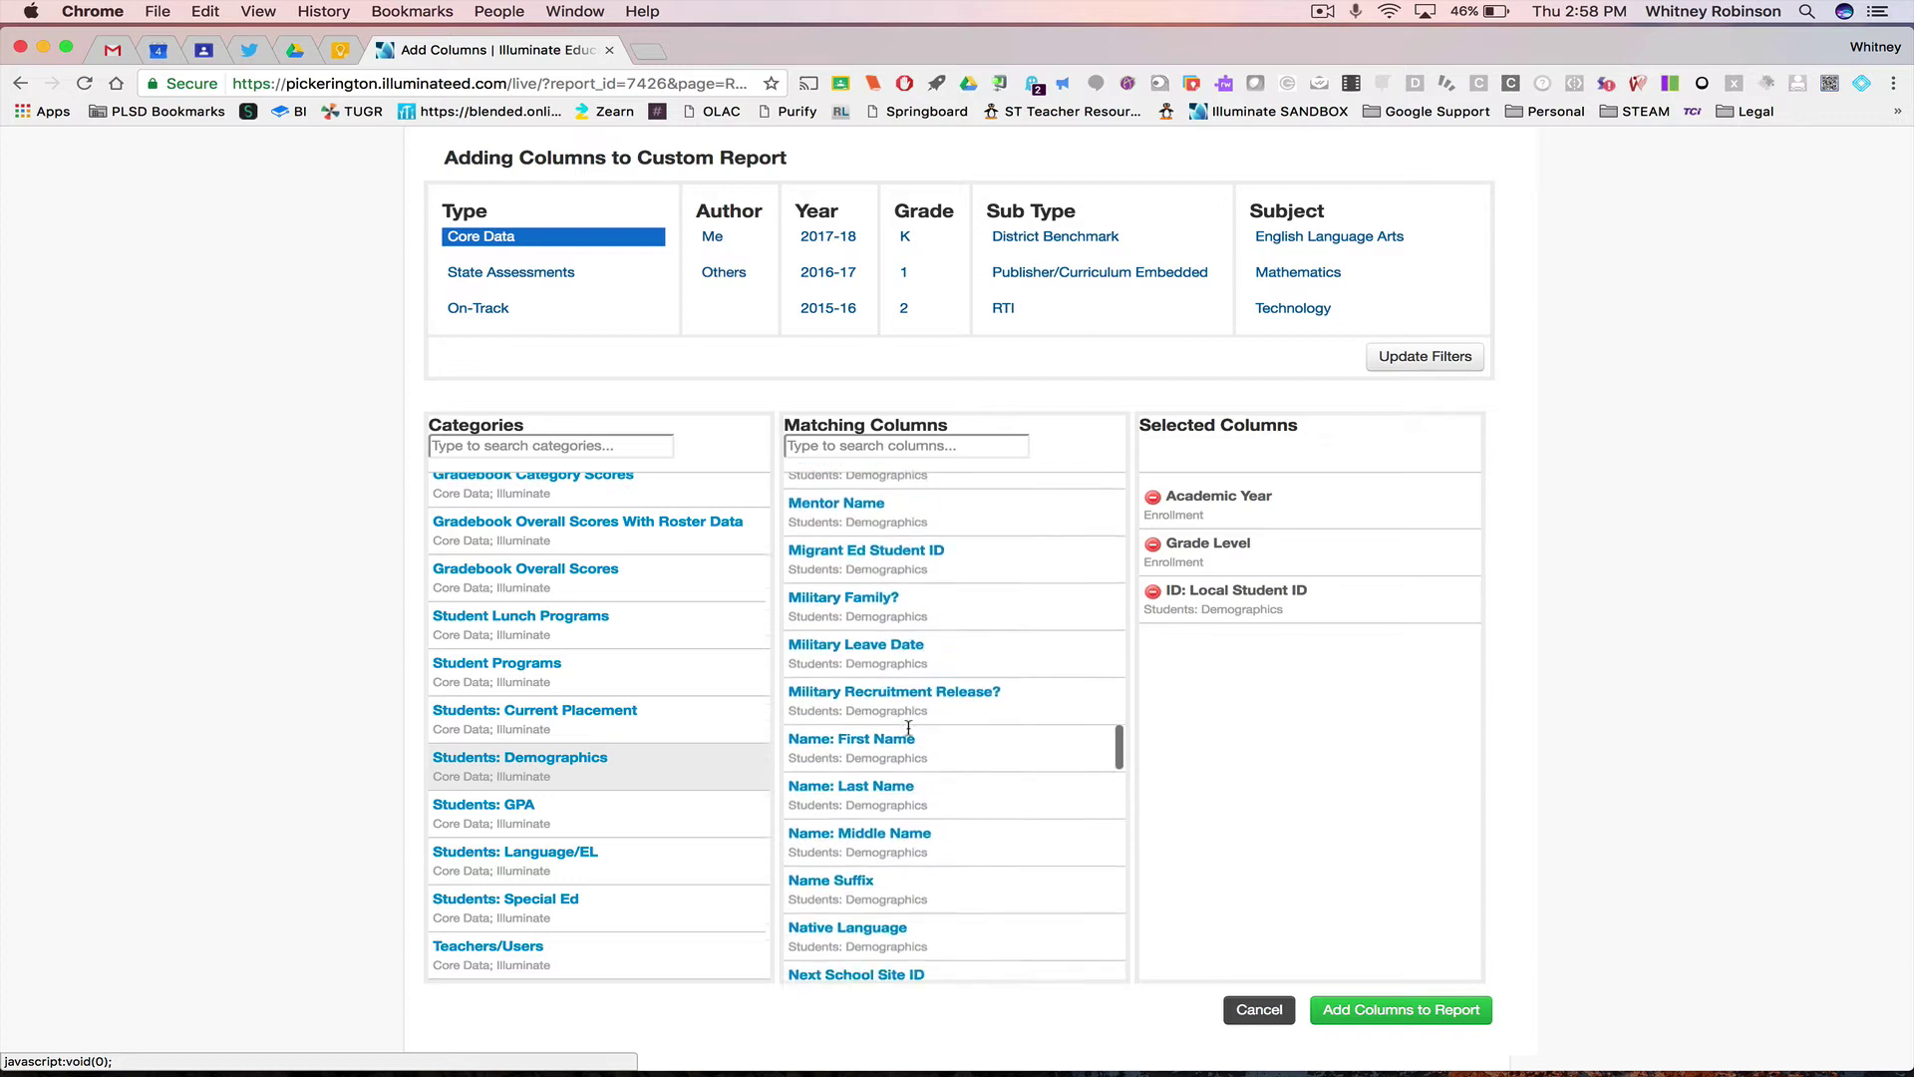
{"action": "left_click", "coordinate": [869, 686]}
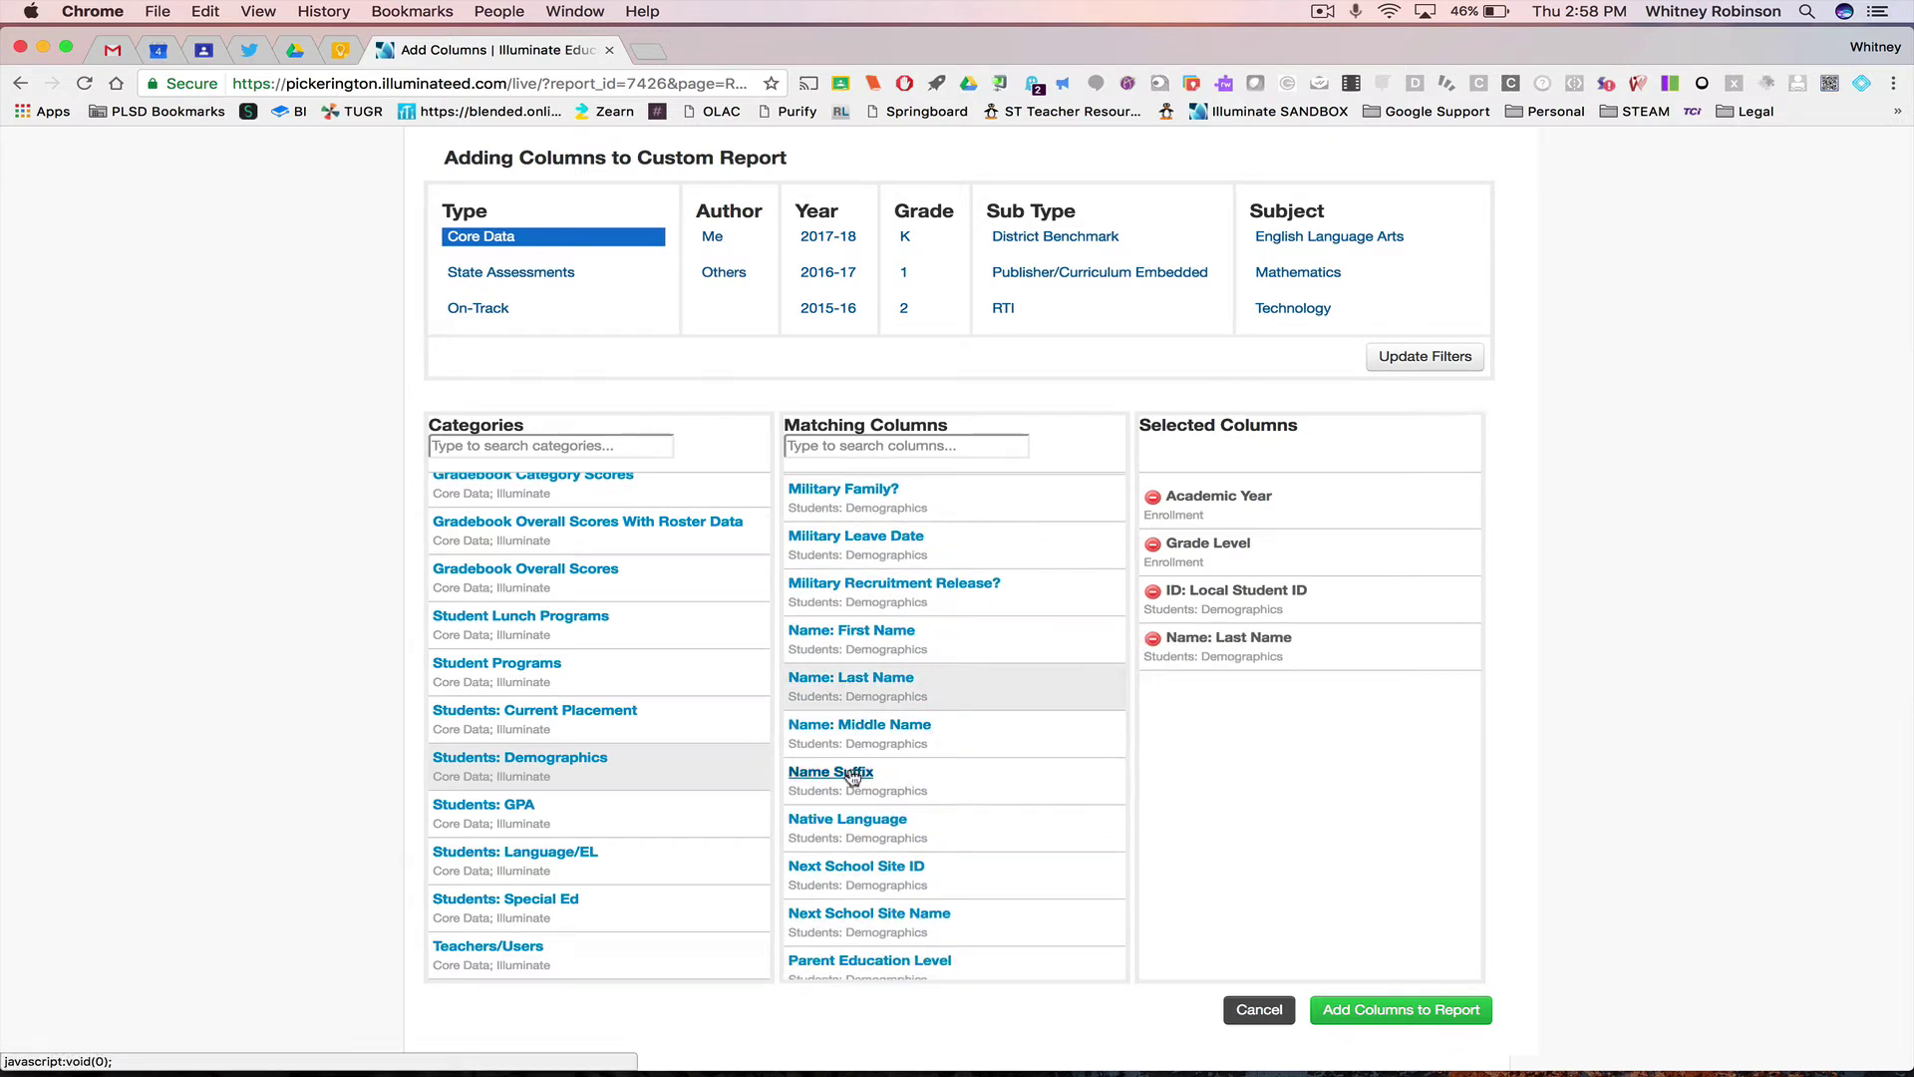
{"action": "left_click", "coordinate": [833, 634]}
Step: Select the Student Is GATE? column from the Students: Demographics category
{"action": "scroll", "coordinate": [980, 795], "scroll_direction": "down", "scroll_amount": 1}
{"action": "scroll", "coordinate": [980, 795], "scroll_direction": "down", "scroll_amount": 10}
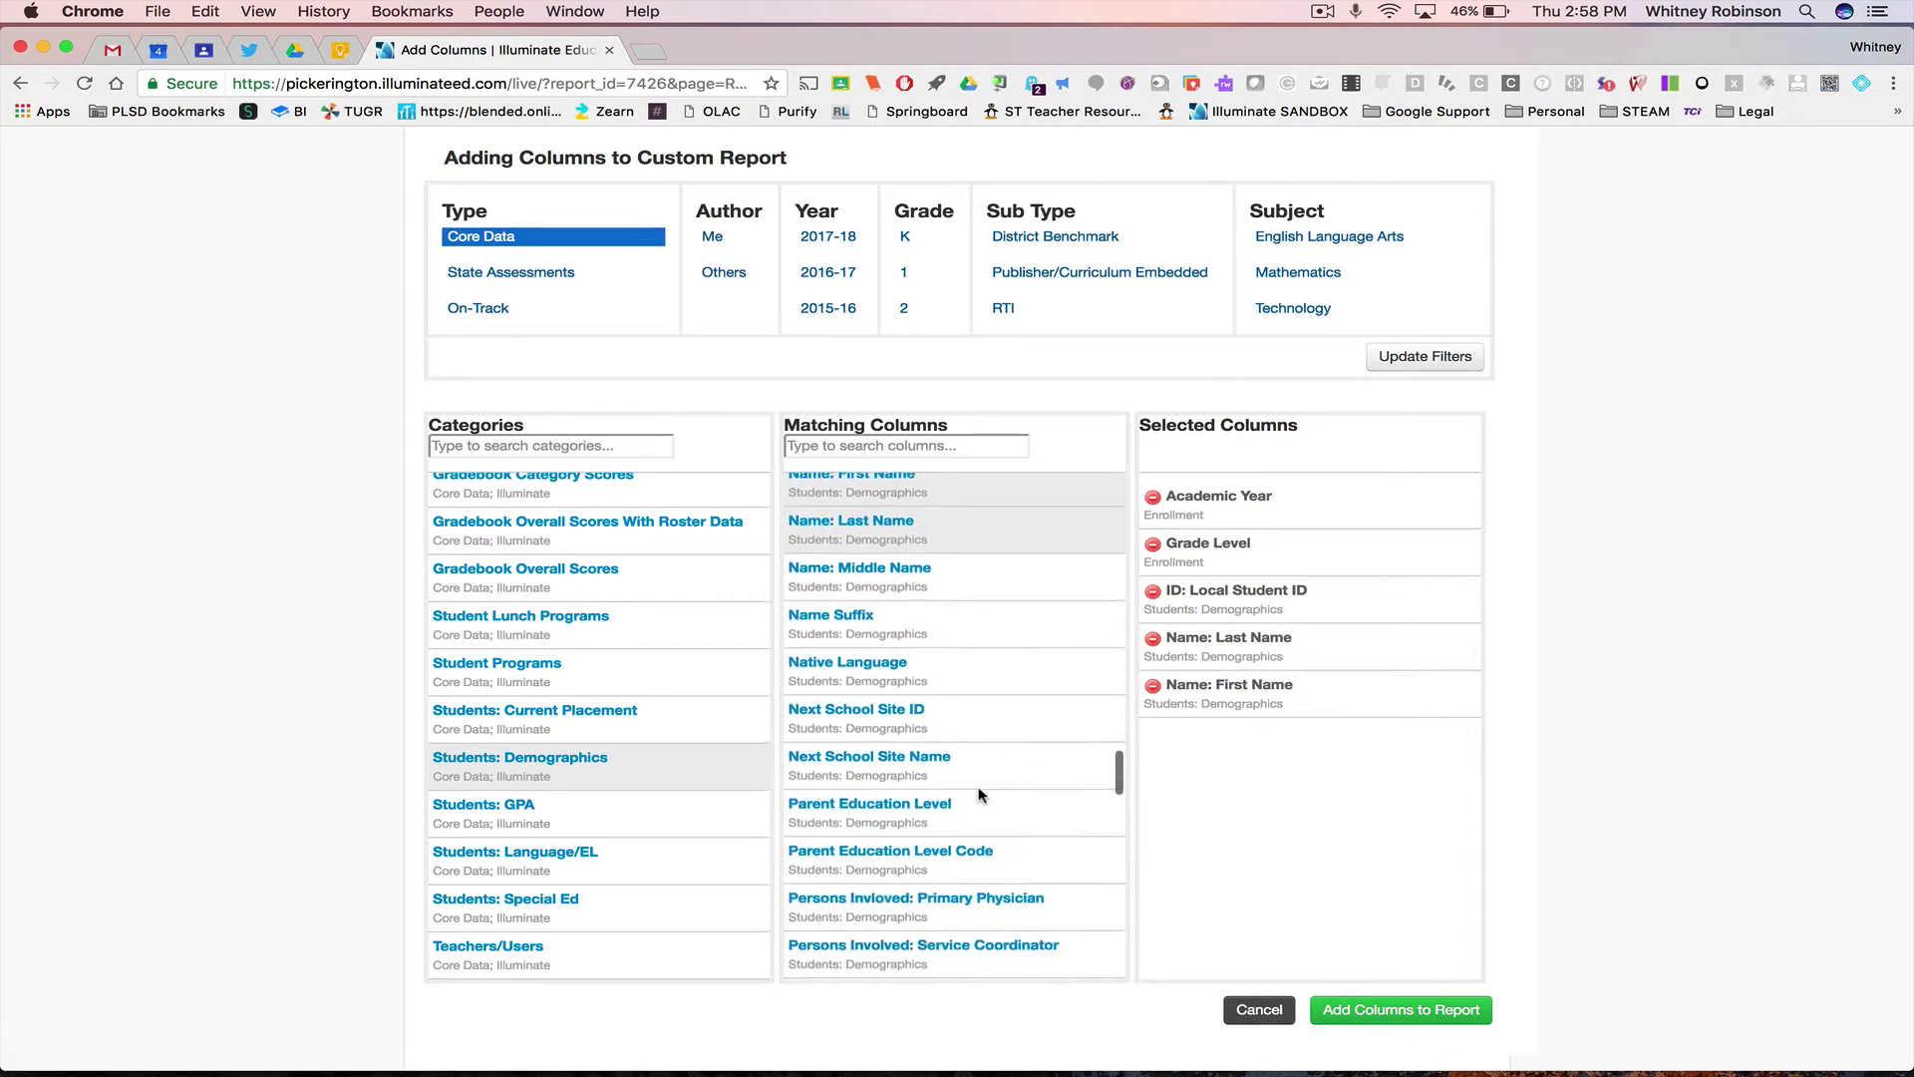
{"action": "scroll", "coordinate": [980, 794], "scroll_direction": "down", "scroll_amount": 15}
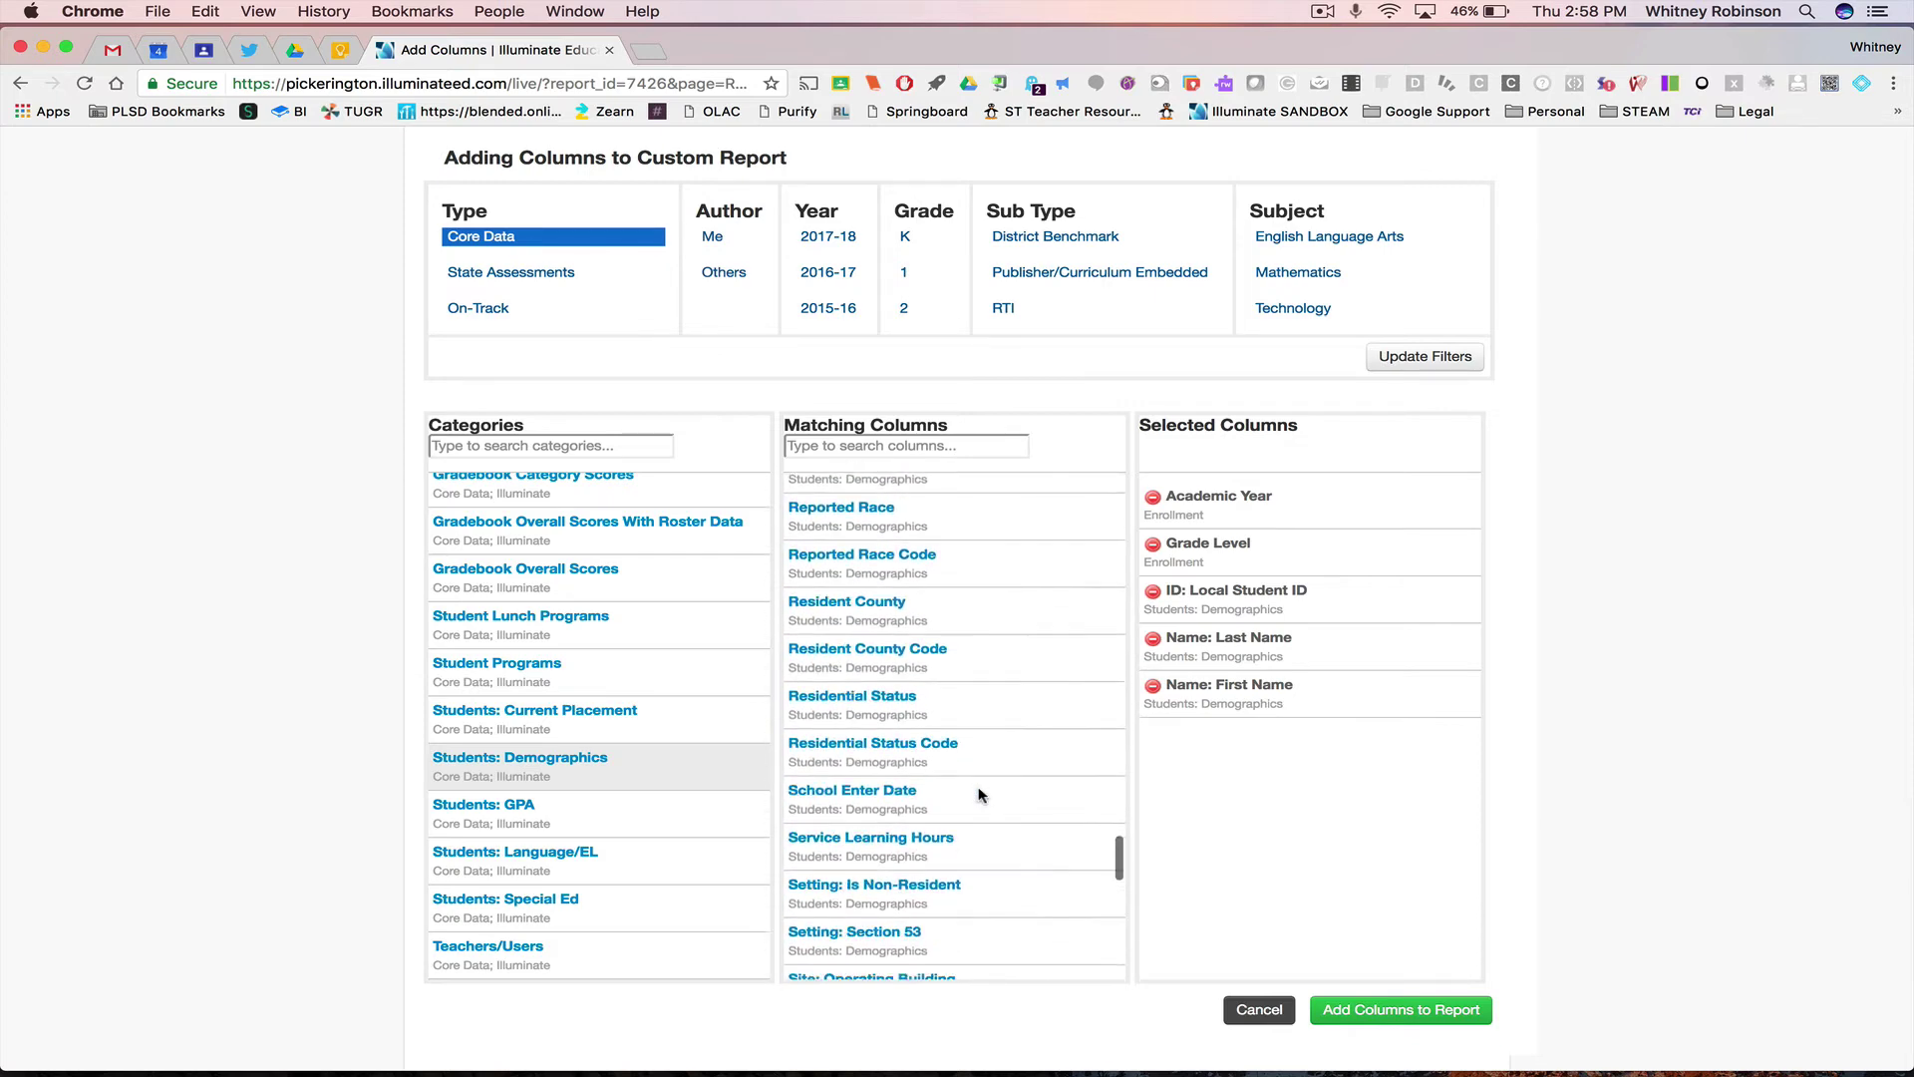
{"action": "scroll", "coordinate": [980, 795], "scroll_direction": "down", "scroll_amount": 3}
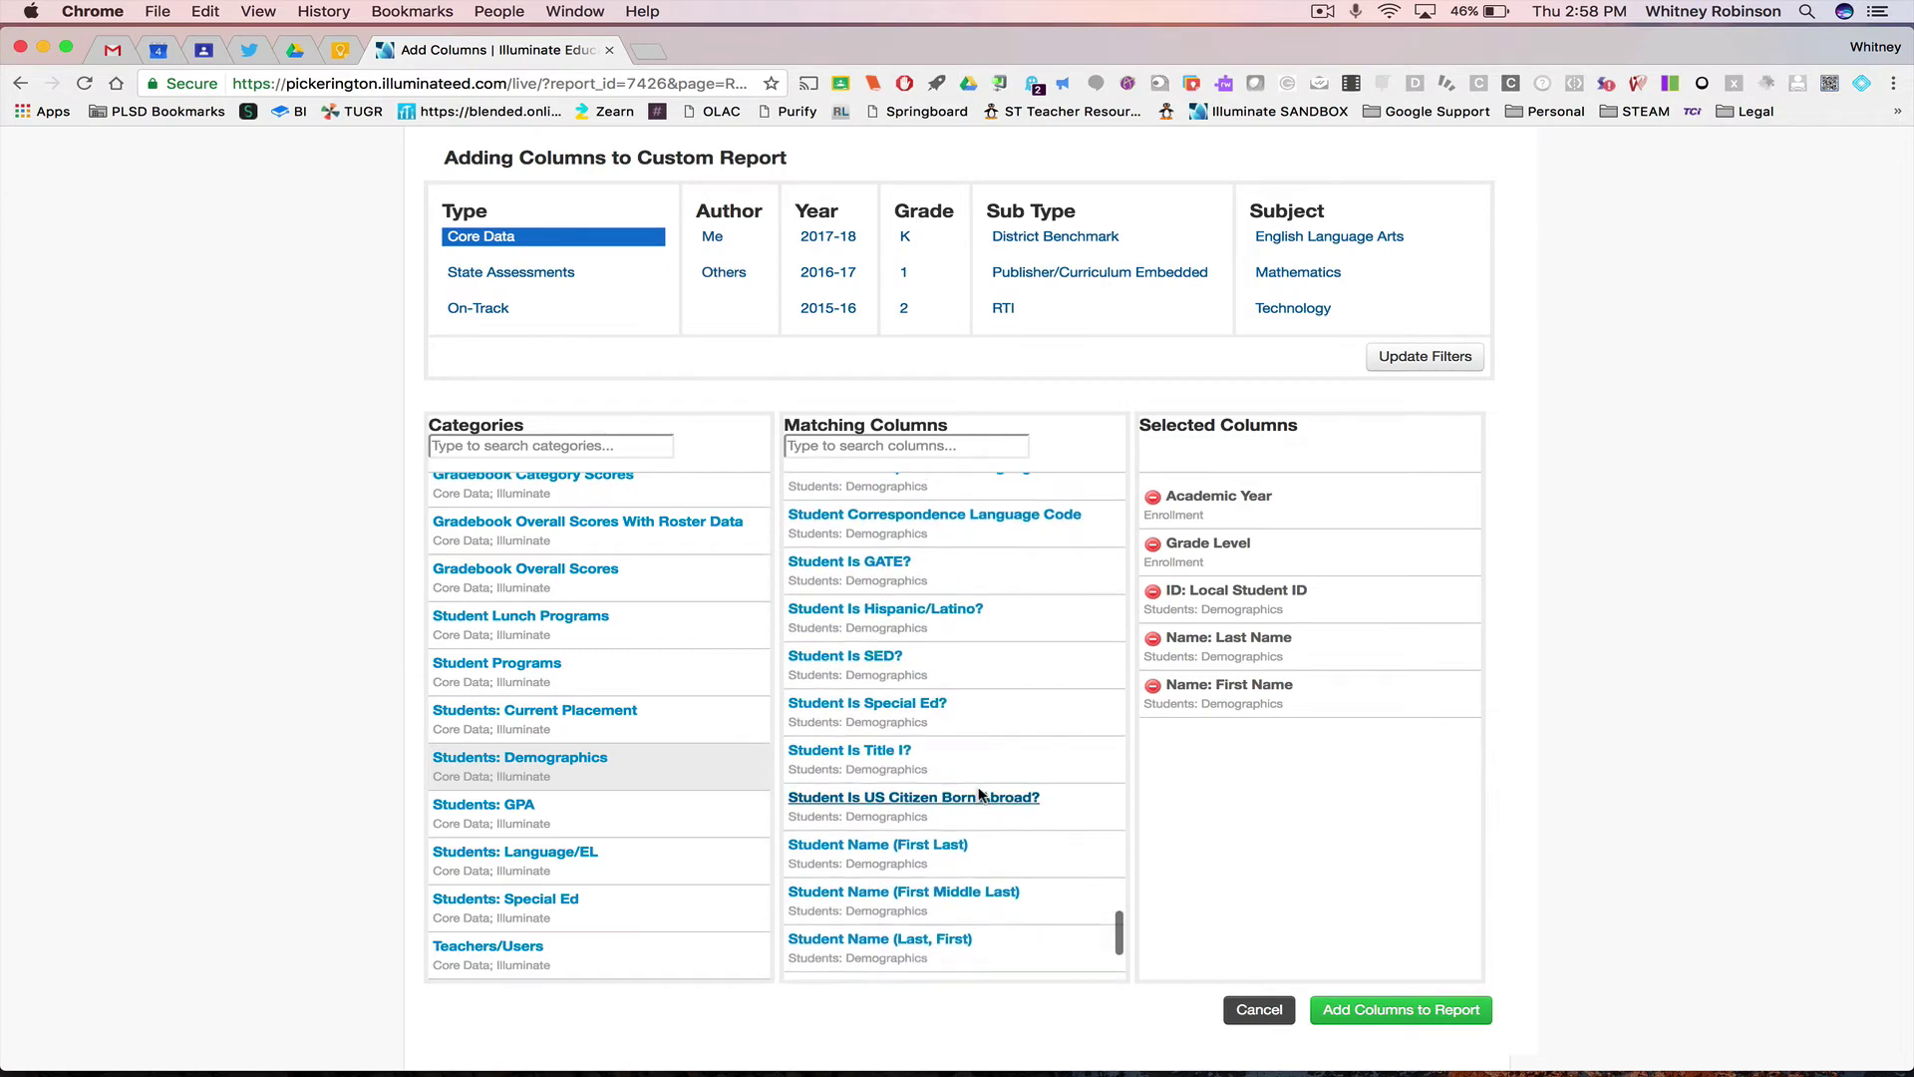
{"action": "left_click", "coordinate": [849, 549]}
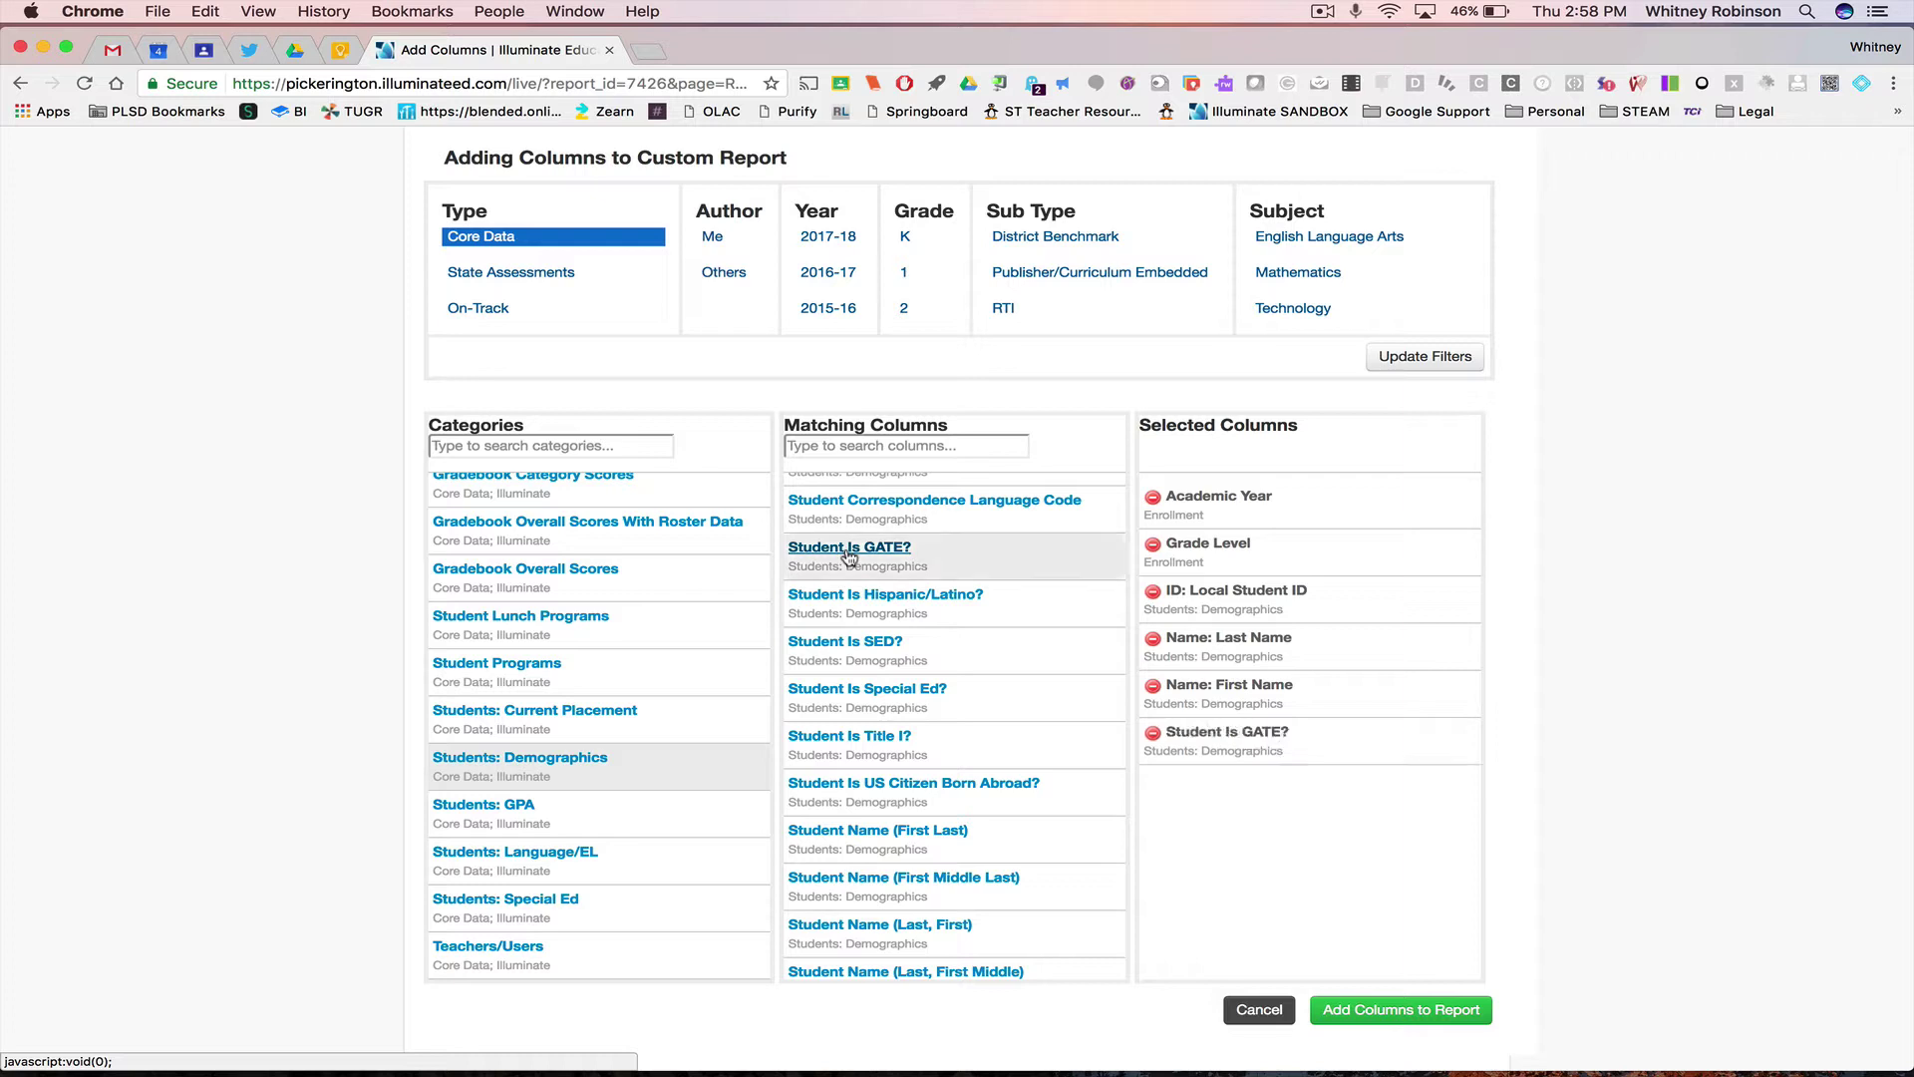
Step: Select the Student Is SED? and Student Is Special Ed? columns, plus Special Ed Primary Disability from the Students: Special Ed category
{"action": "left_click", "coordinate": [818, 644]}
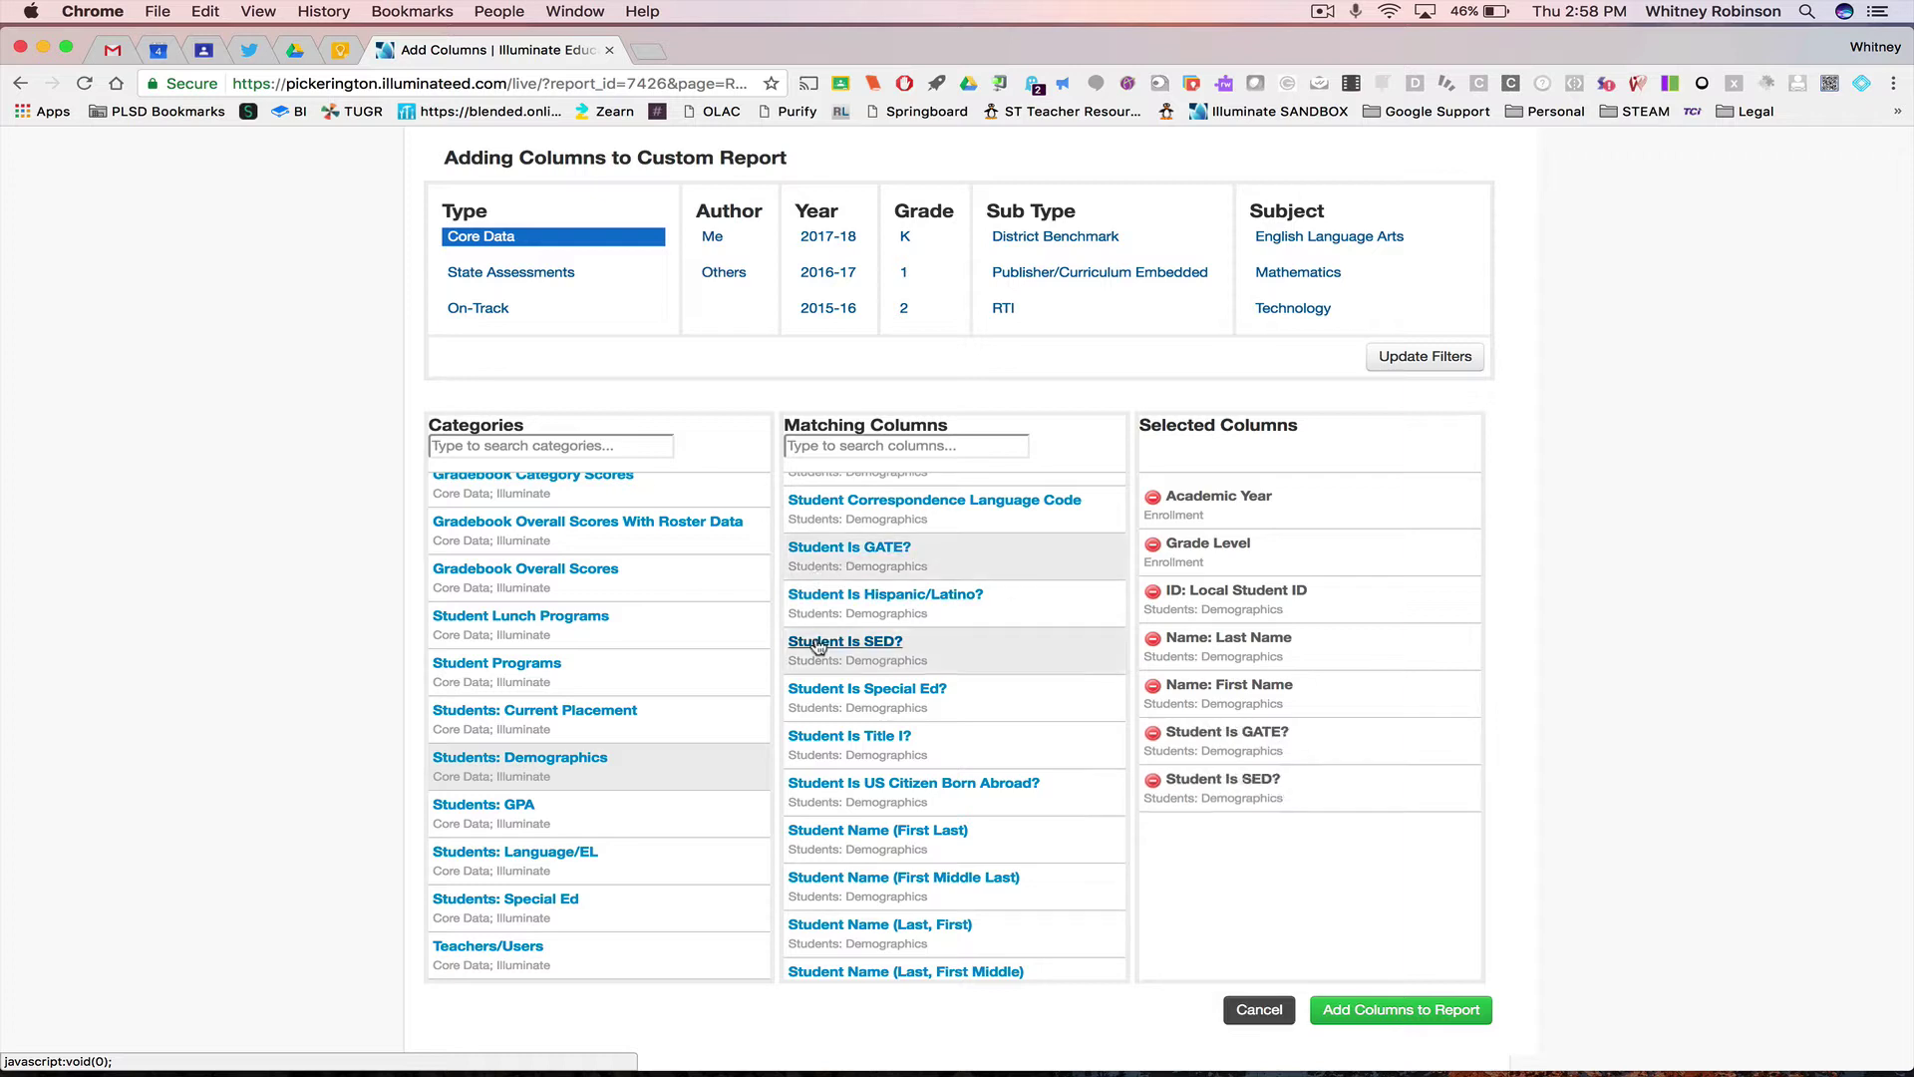
{"action": "left_click", "coordinate": [820, 689]}
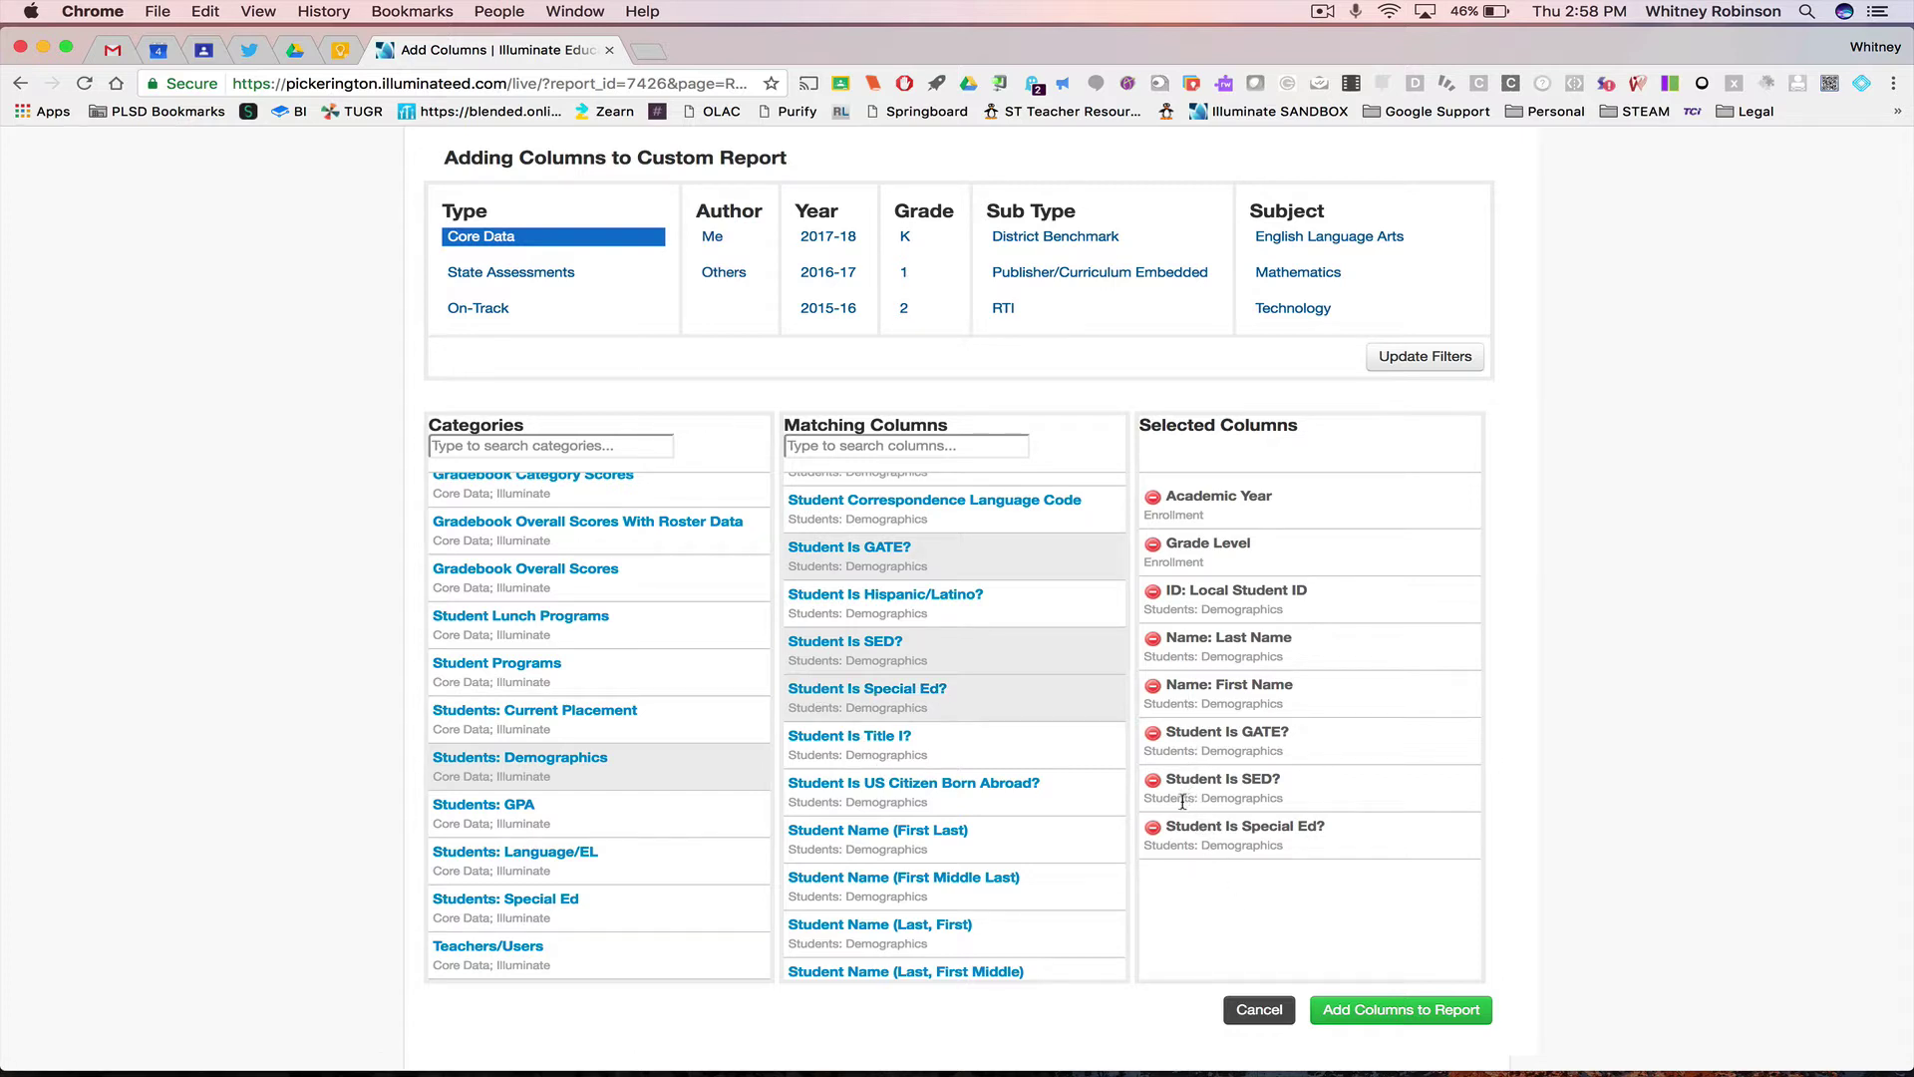
{"action": "left_click", "coordinate": [499, 904]}
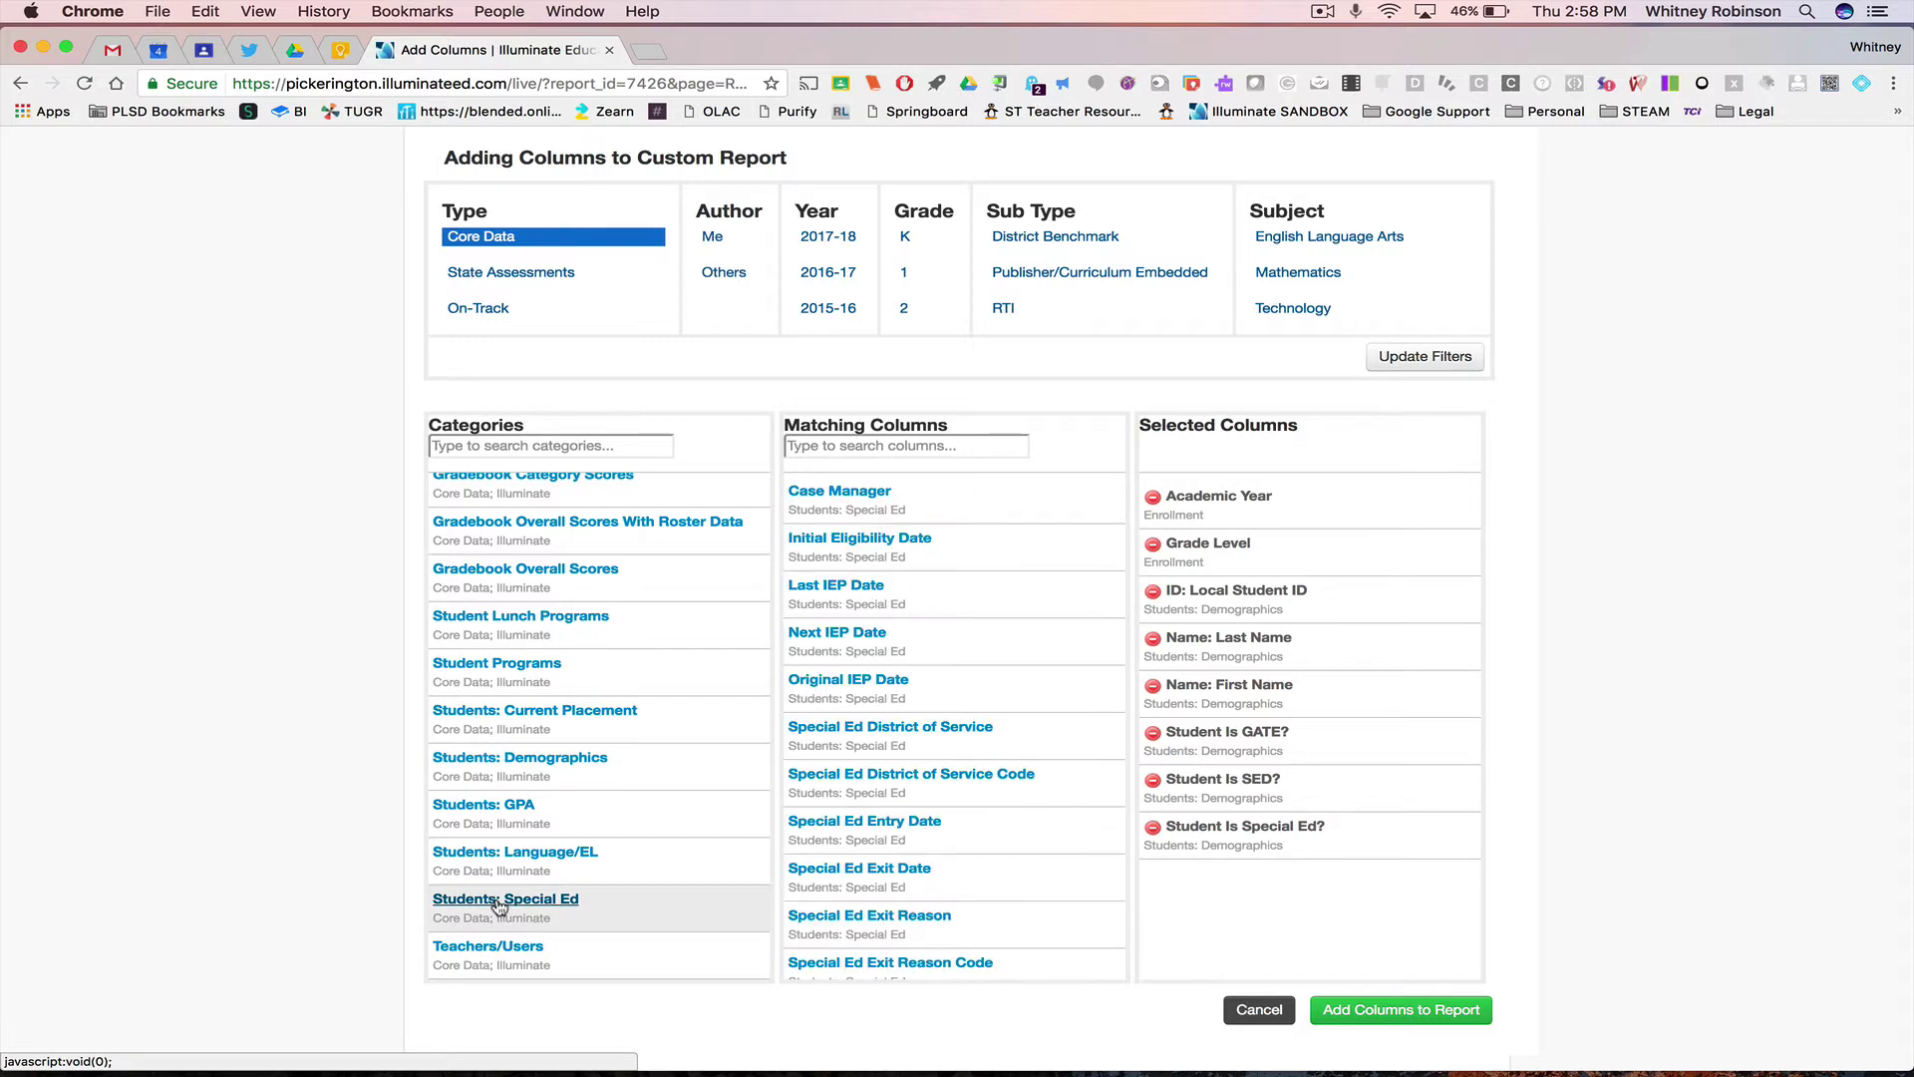
{"action": "scroll", "coordinate": [874, 835], "scroll_direction": "down", "scroll_amount": 2}
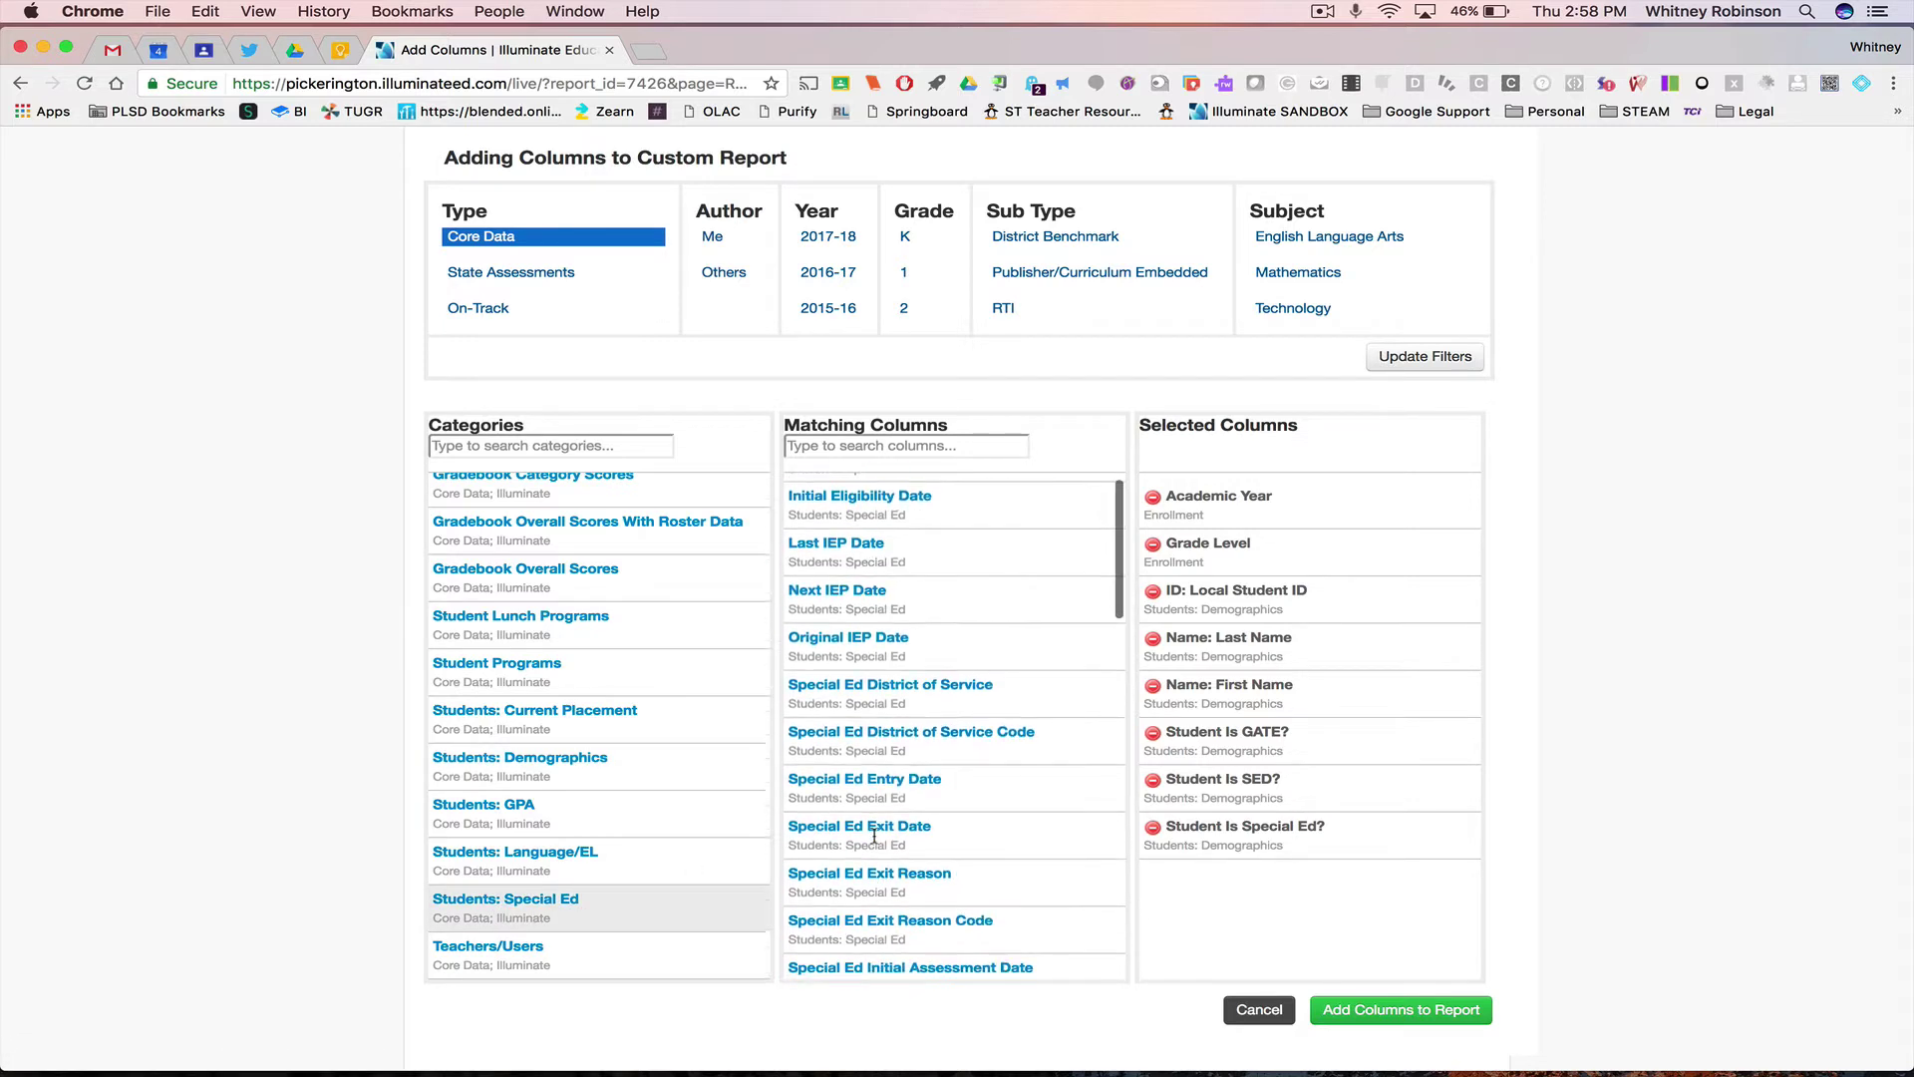
{"action": "scroll", "coordinate": [874, 836], "scroll_direction": "down", "scroll_amount": 10}
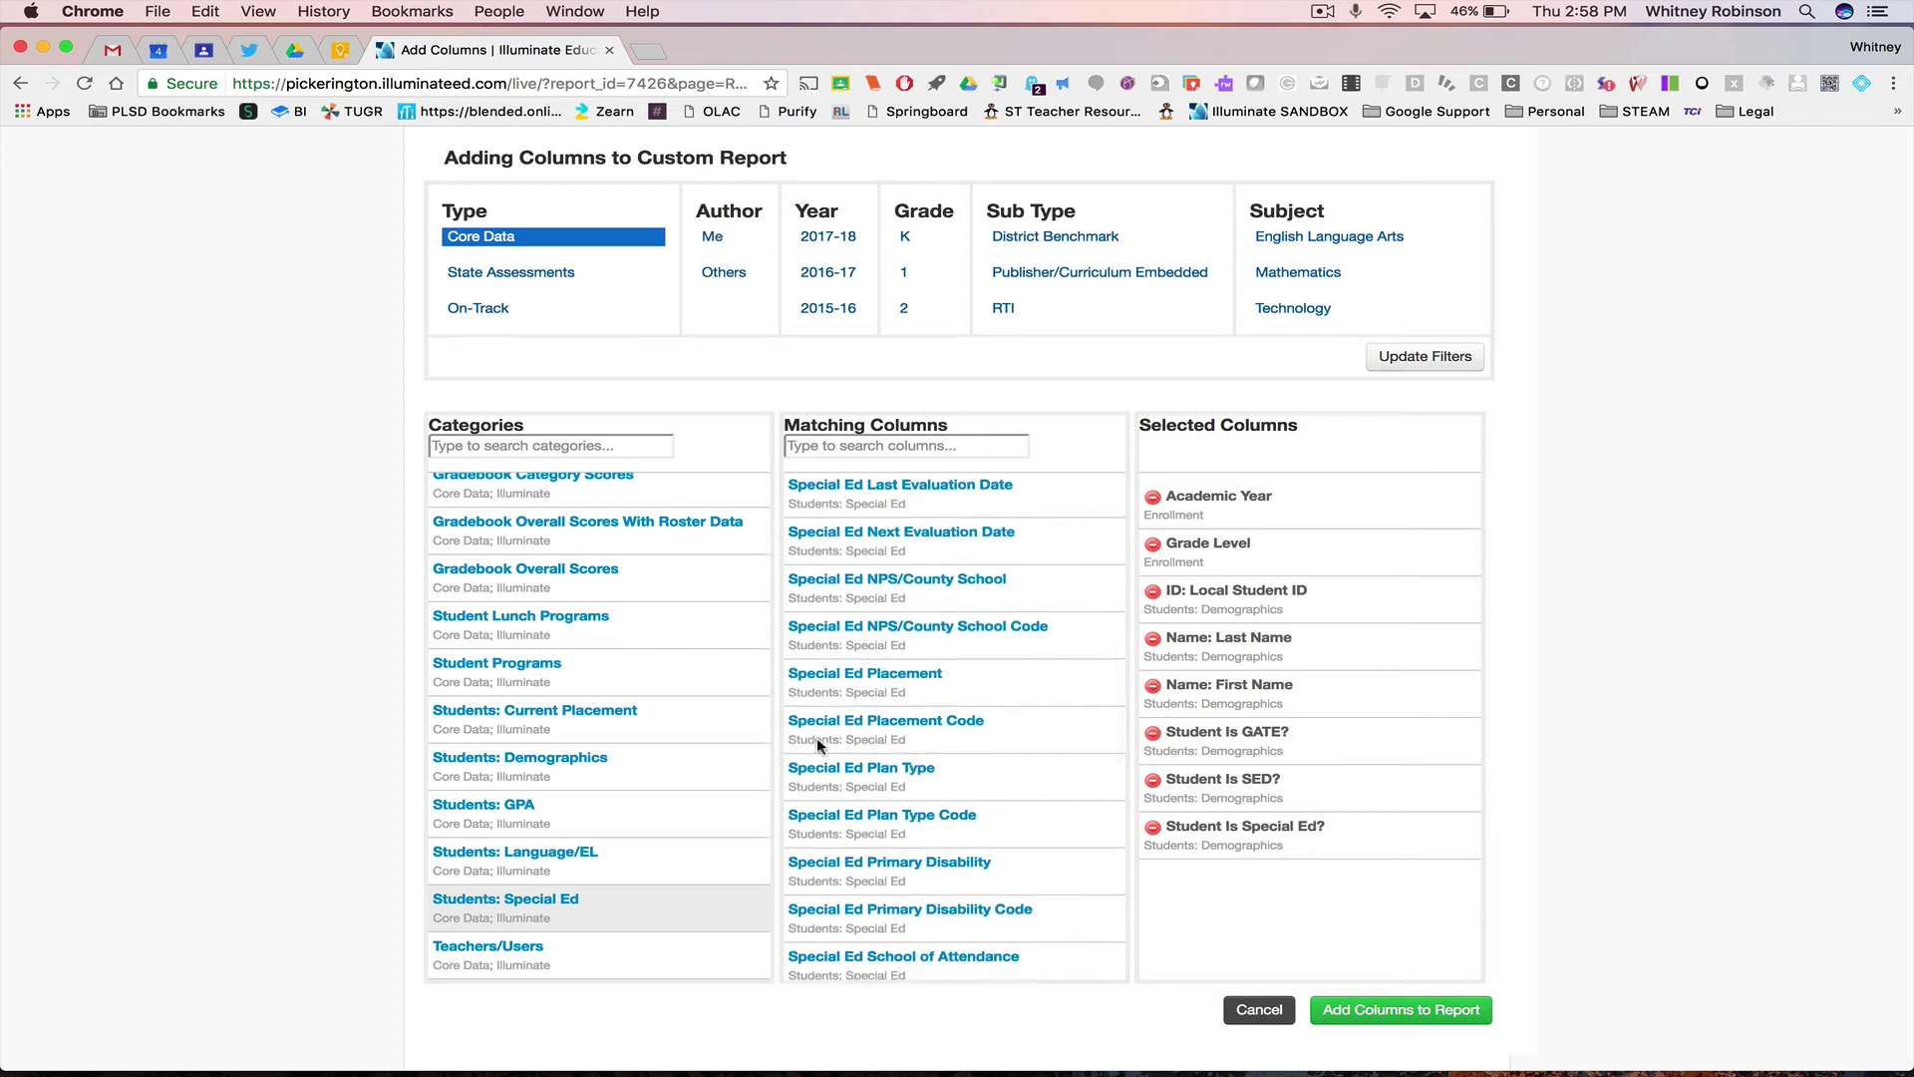
{"action": "scroll", "coordinate": [815, 793], "scroll_direction": "down", "scroll_amount": 2}
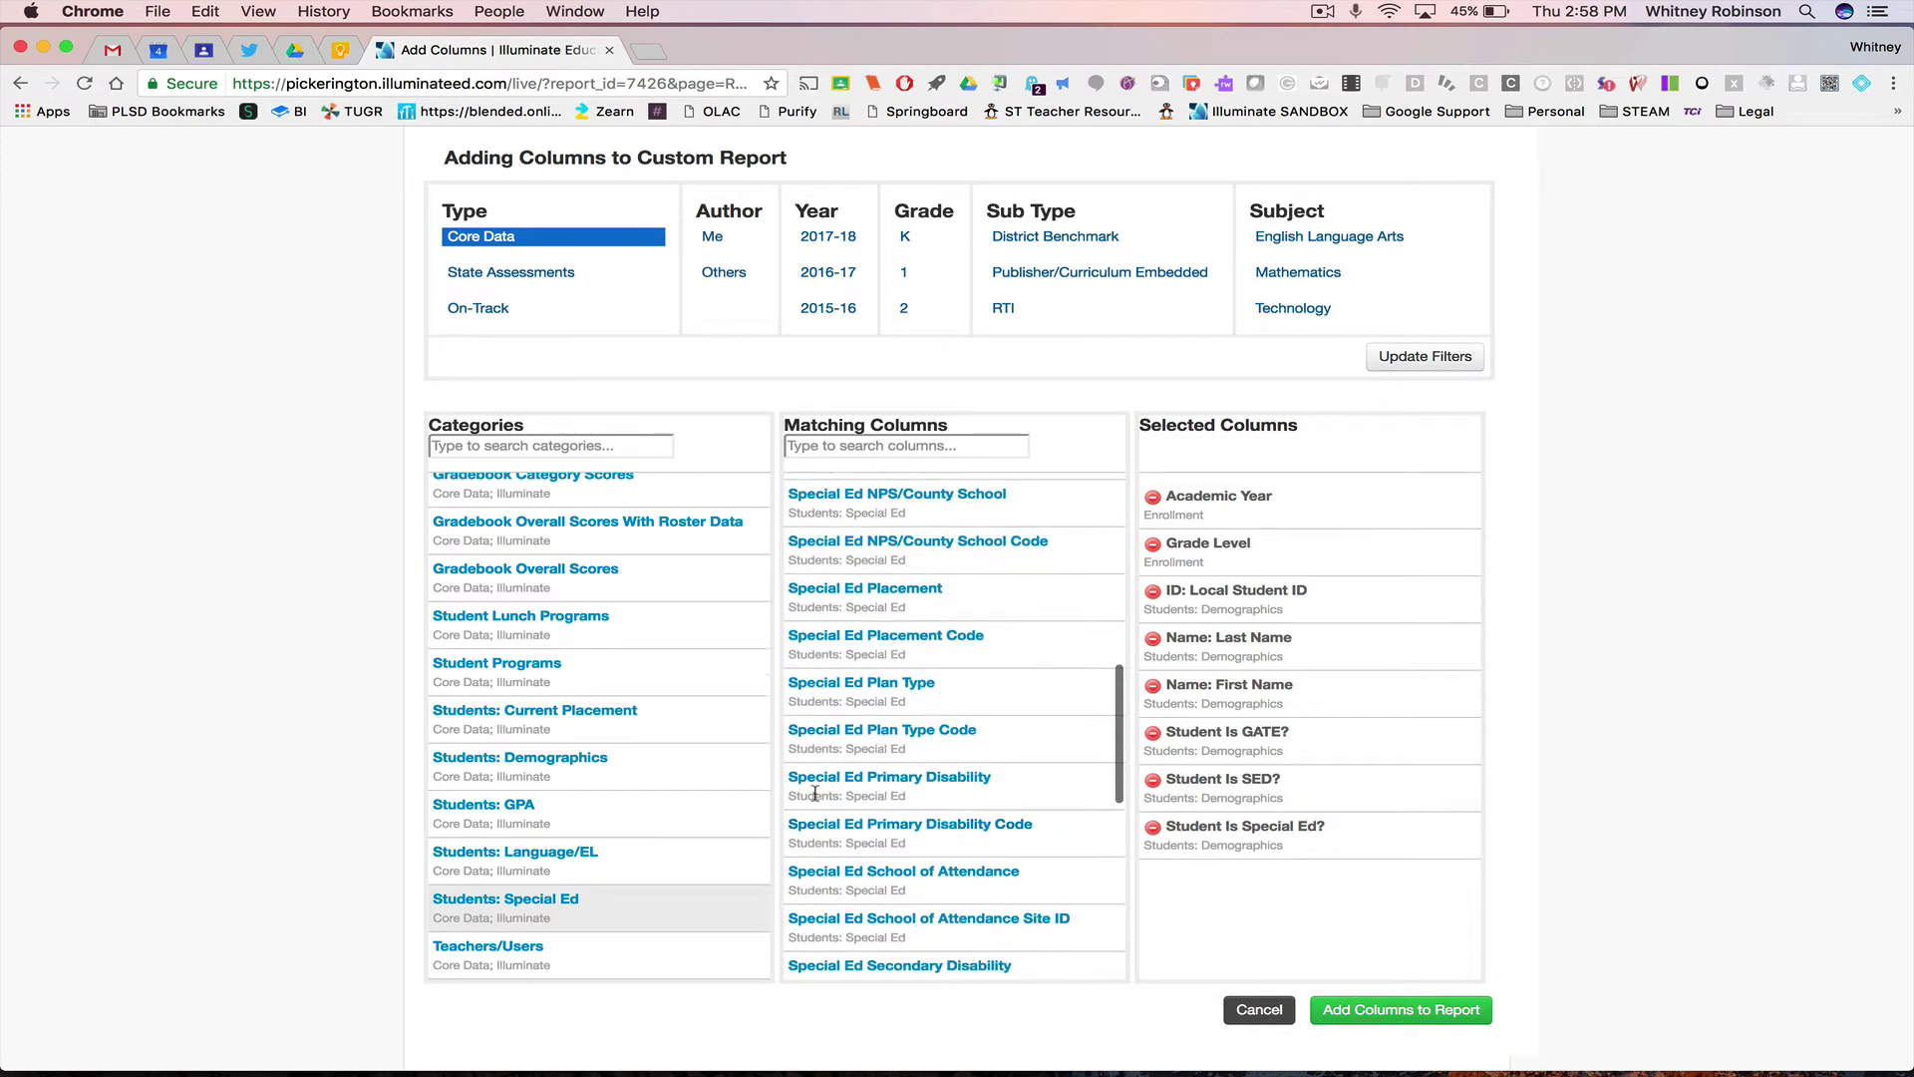
{"action": "left_click", "coordinate": [814, 787]}
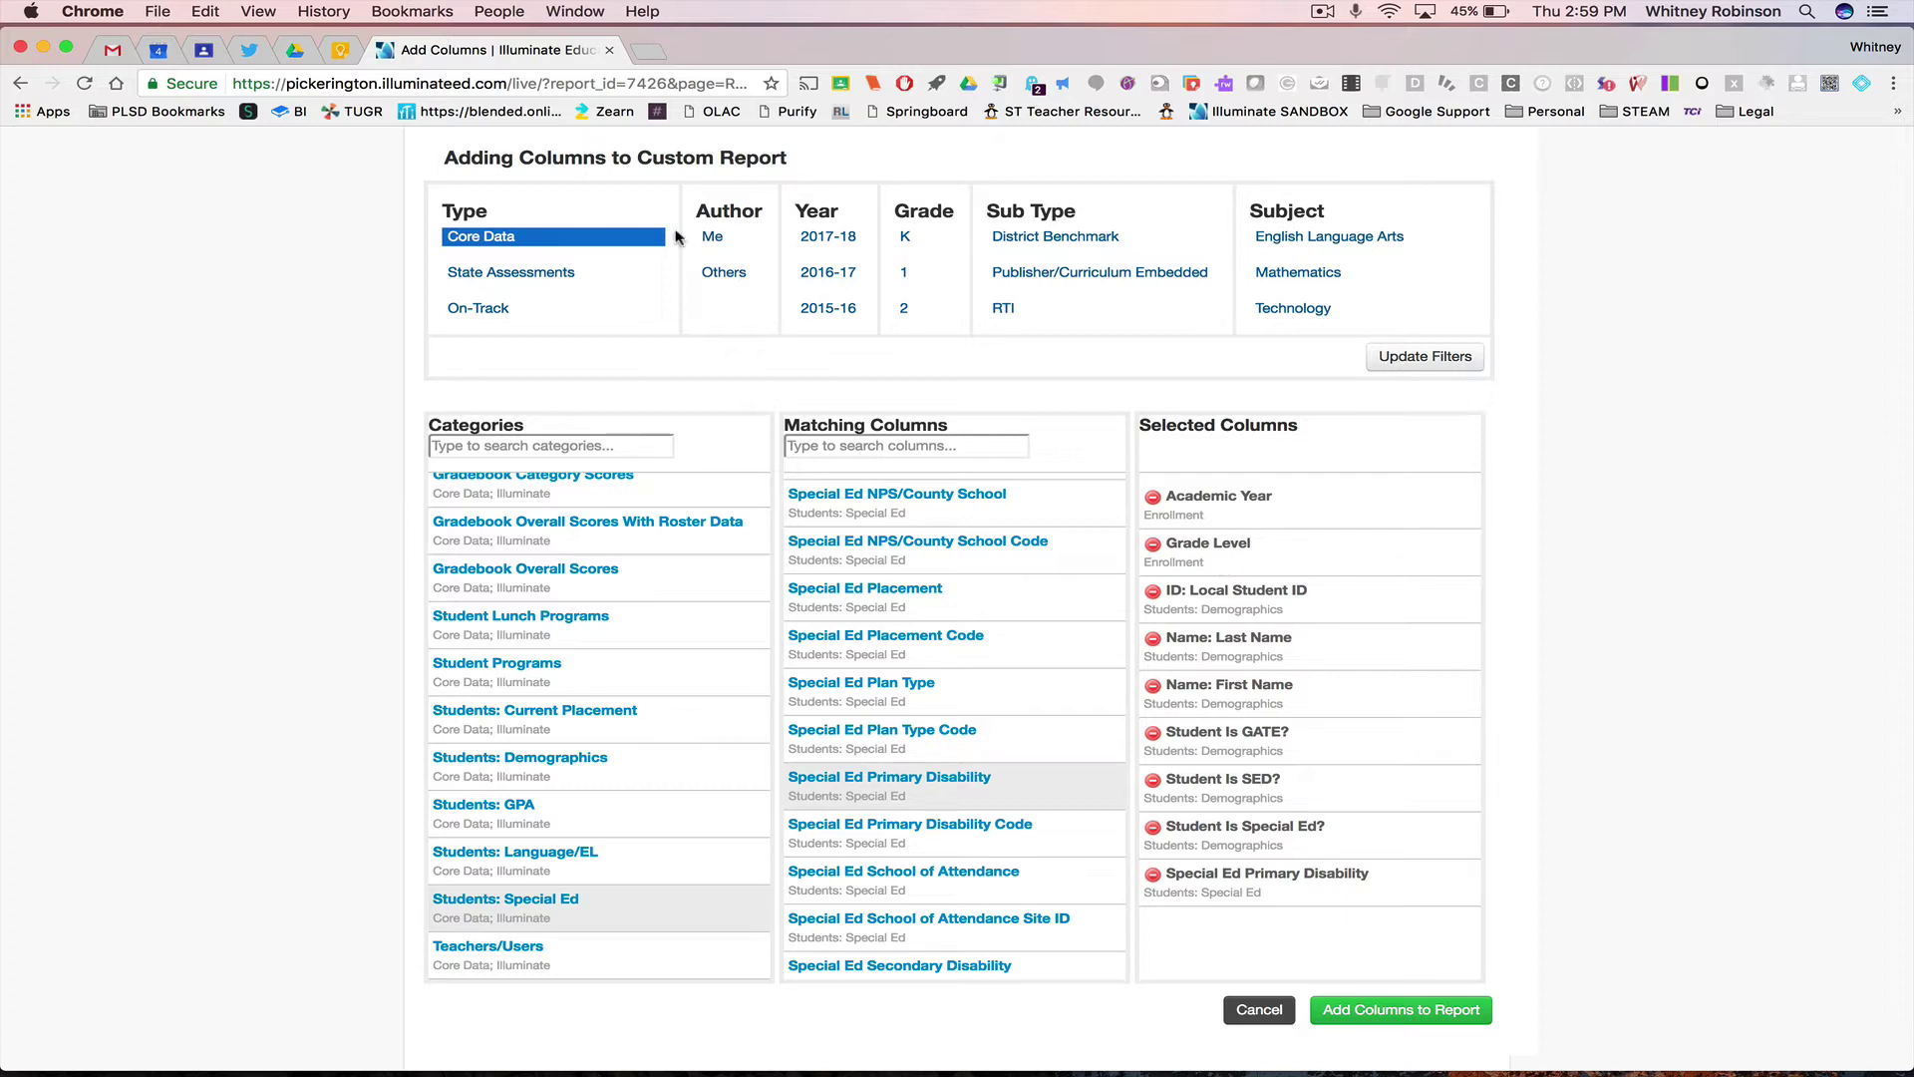
Step: Change the type filter from Core Data to Summary Assessment and update the category list
{"action": "left_click", "coordinate": [469, 240]}
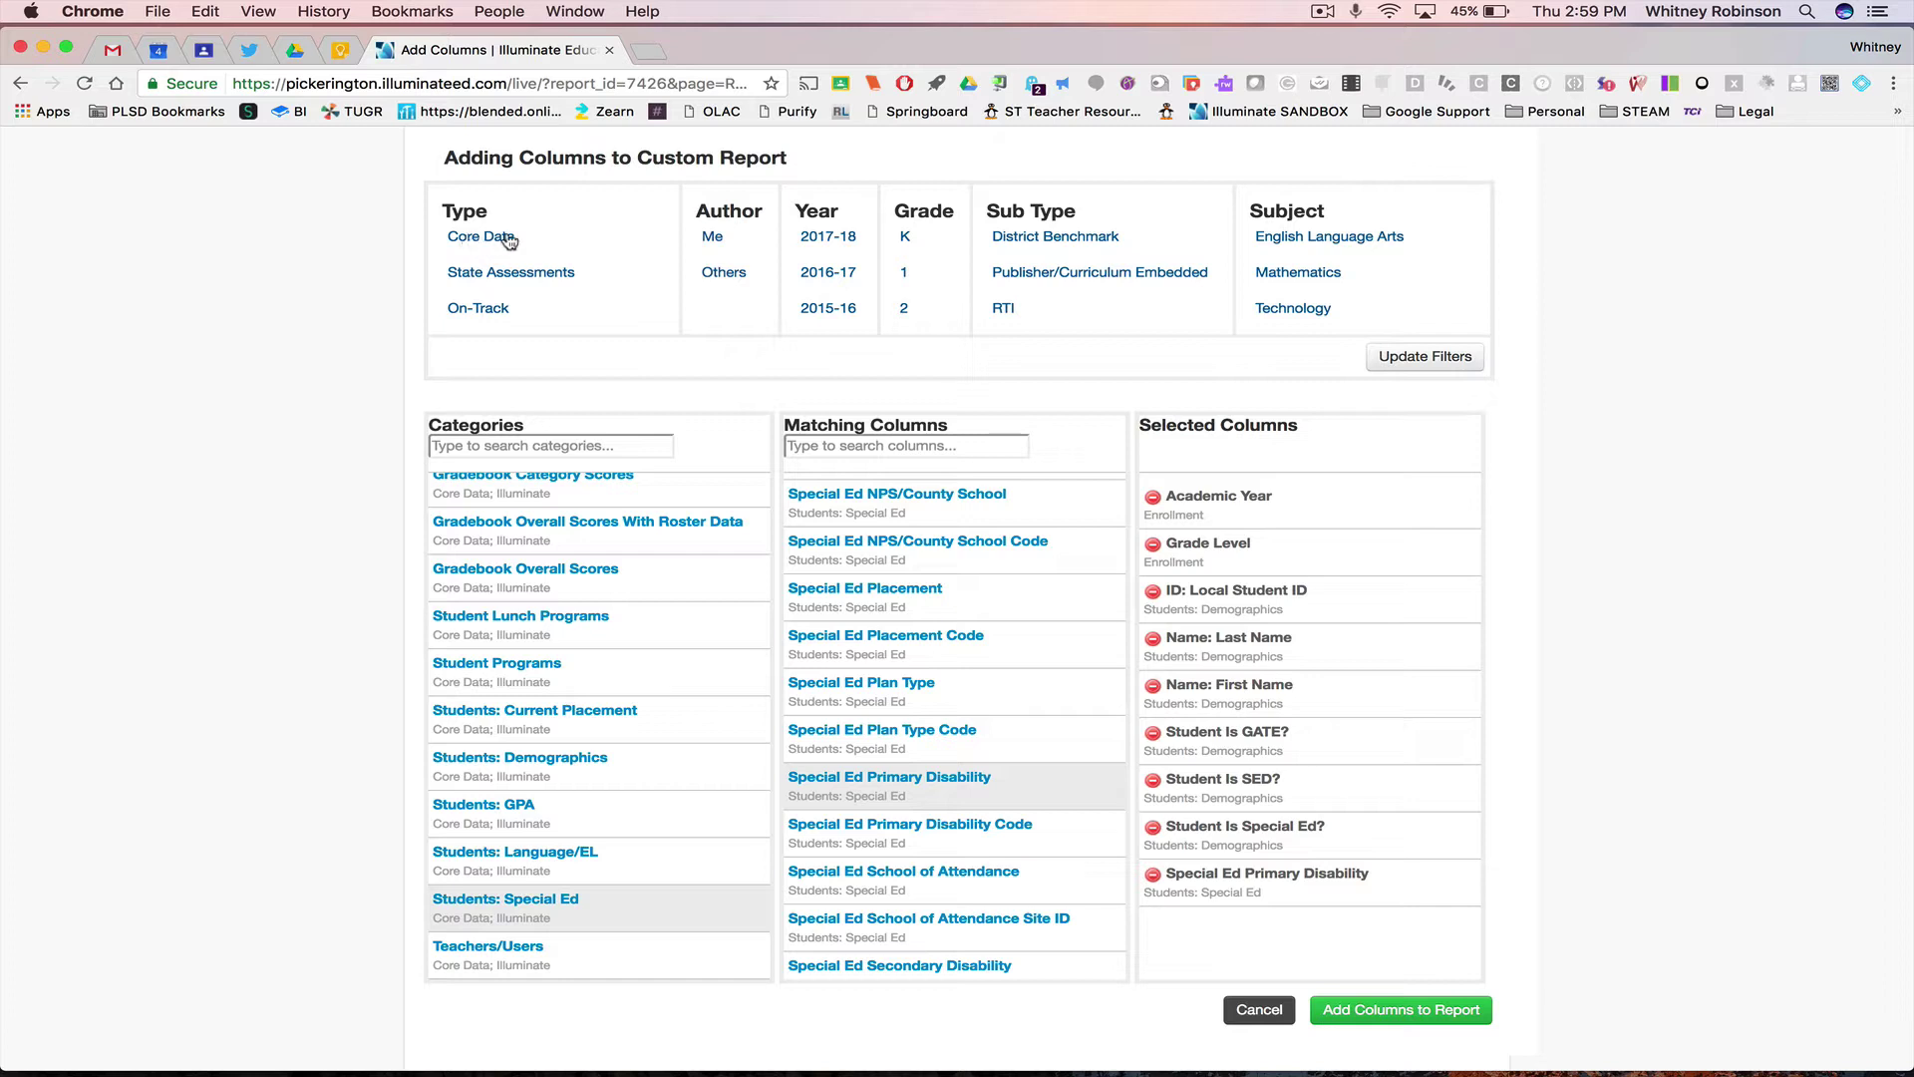
{"action": "scroll", "coordinate": [448, 289], "scroll_direction": "down", "scroll_amount": 5}
{"action": "scroll", "coordinate": [448, 289], "scroll_direction": "up", "scroll_amount": 3}
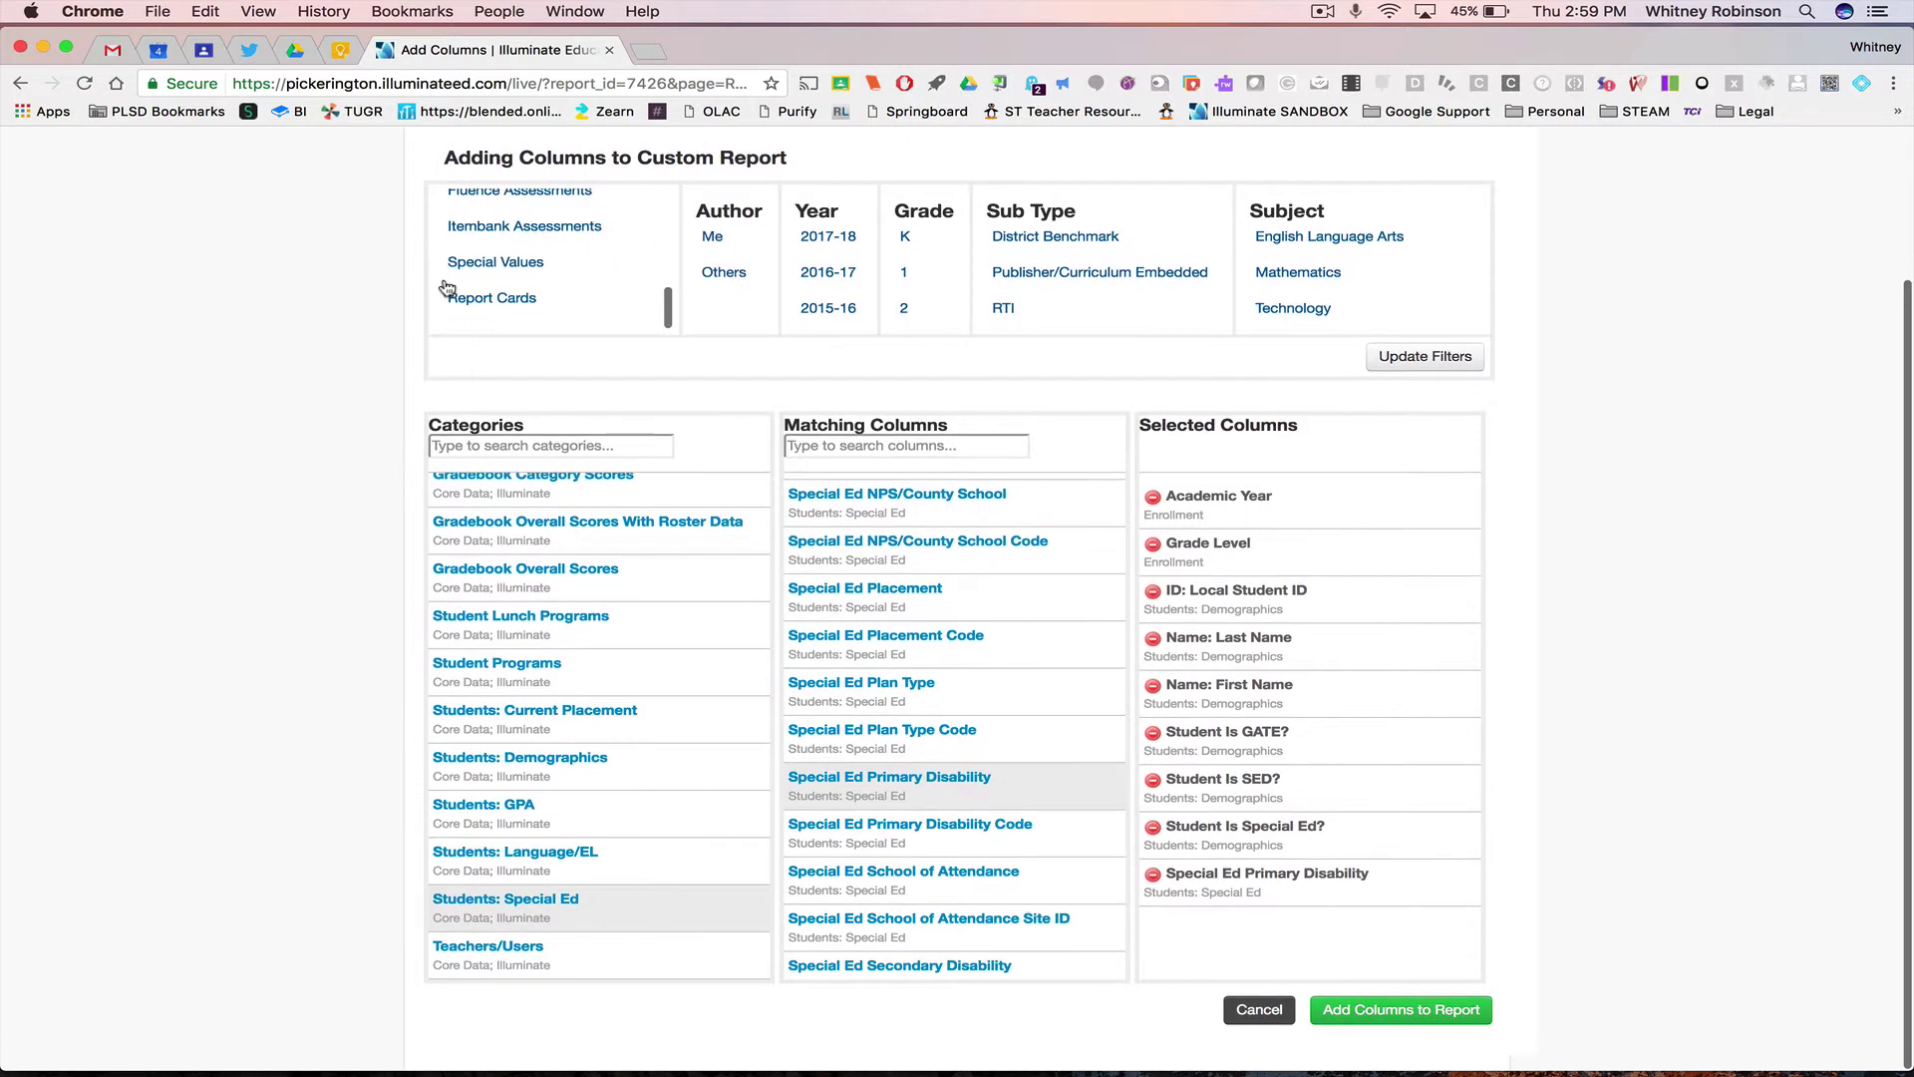
{"action": "left_click", "coordinate": [473, 221]}
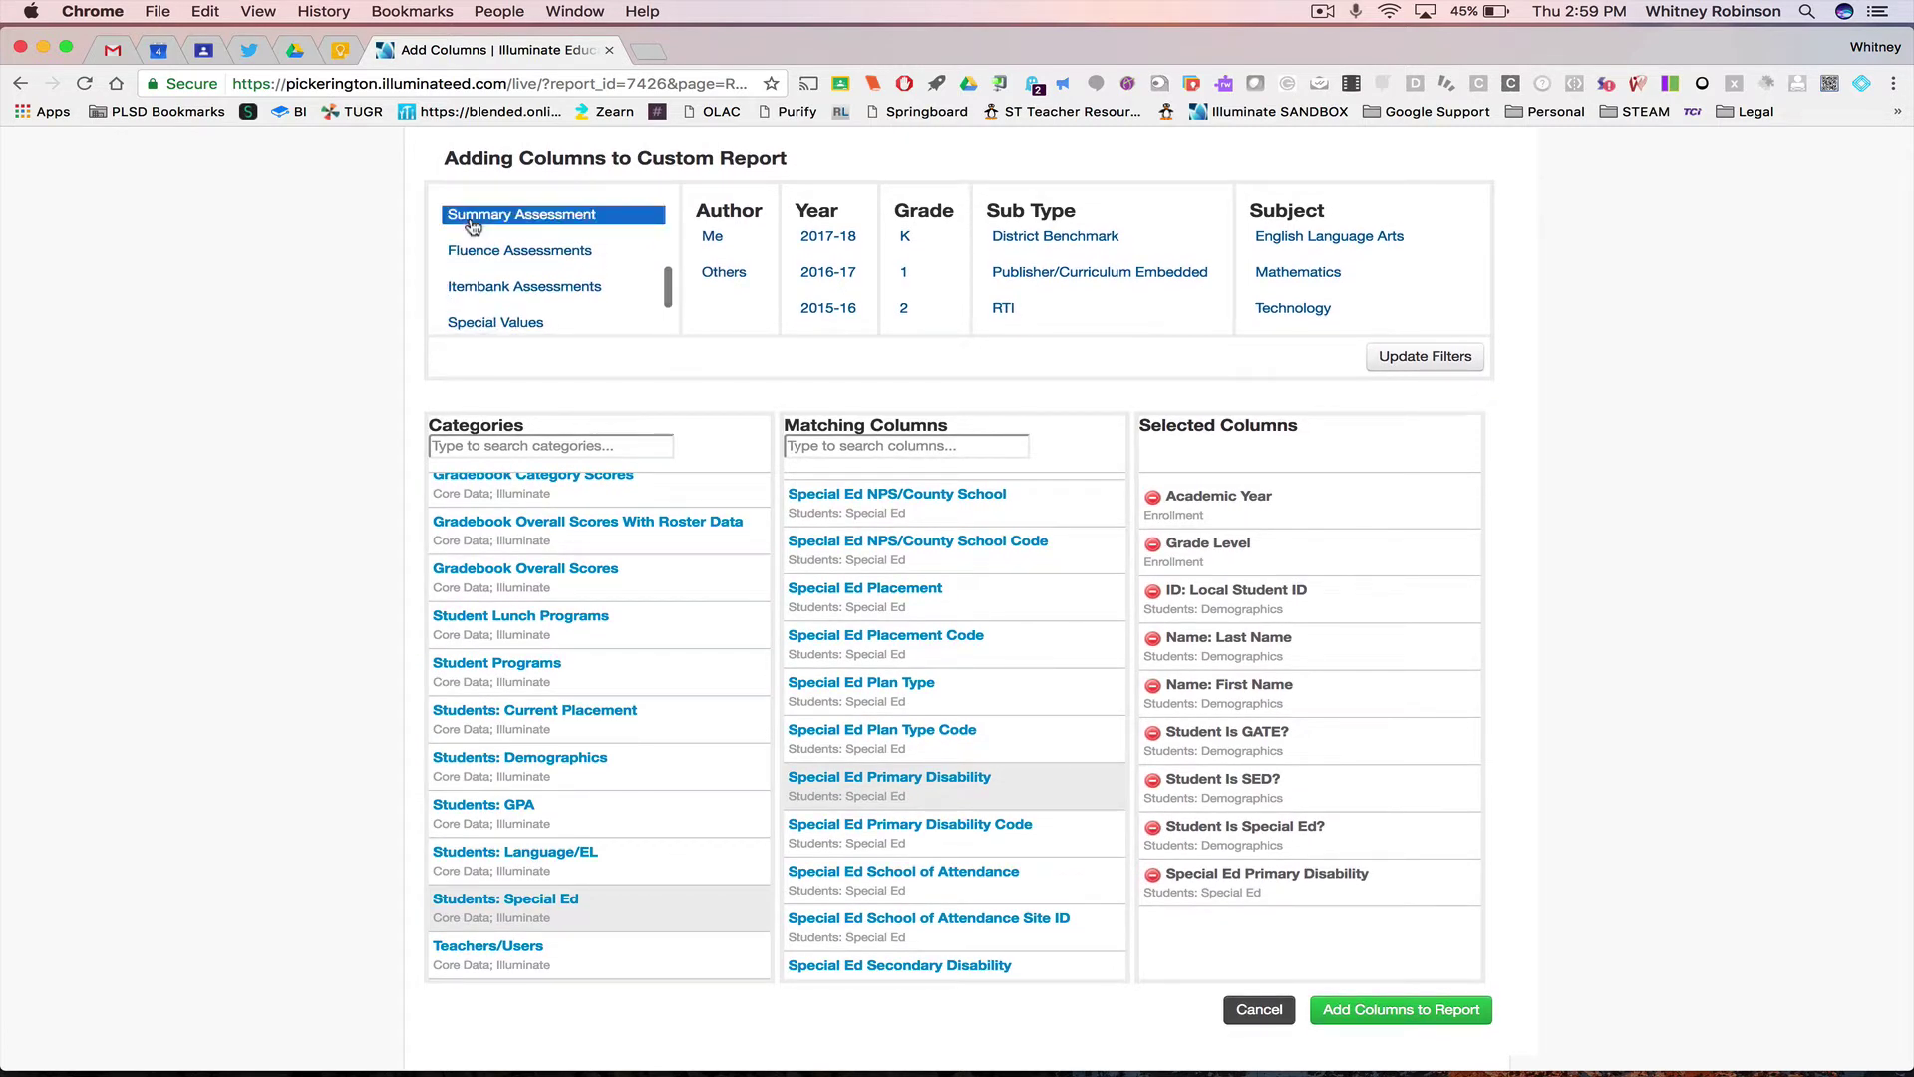
{"action": "left_click", "coordinate": [1425, 364]}
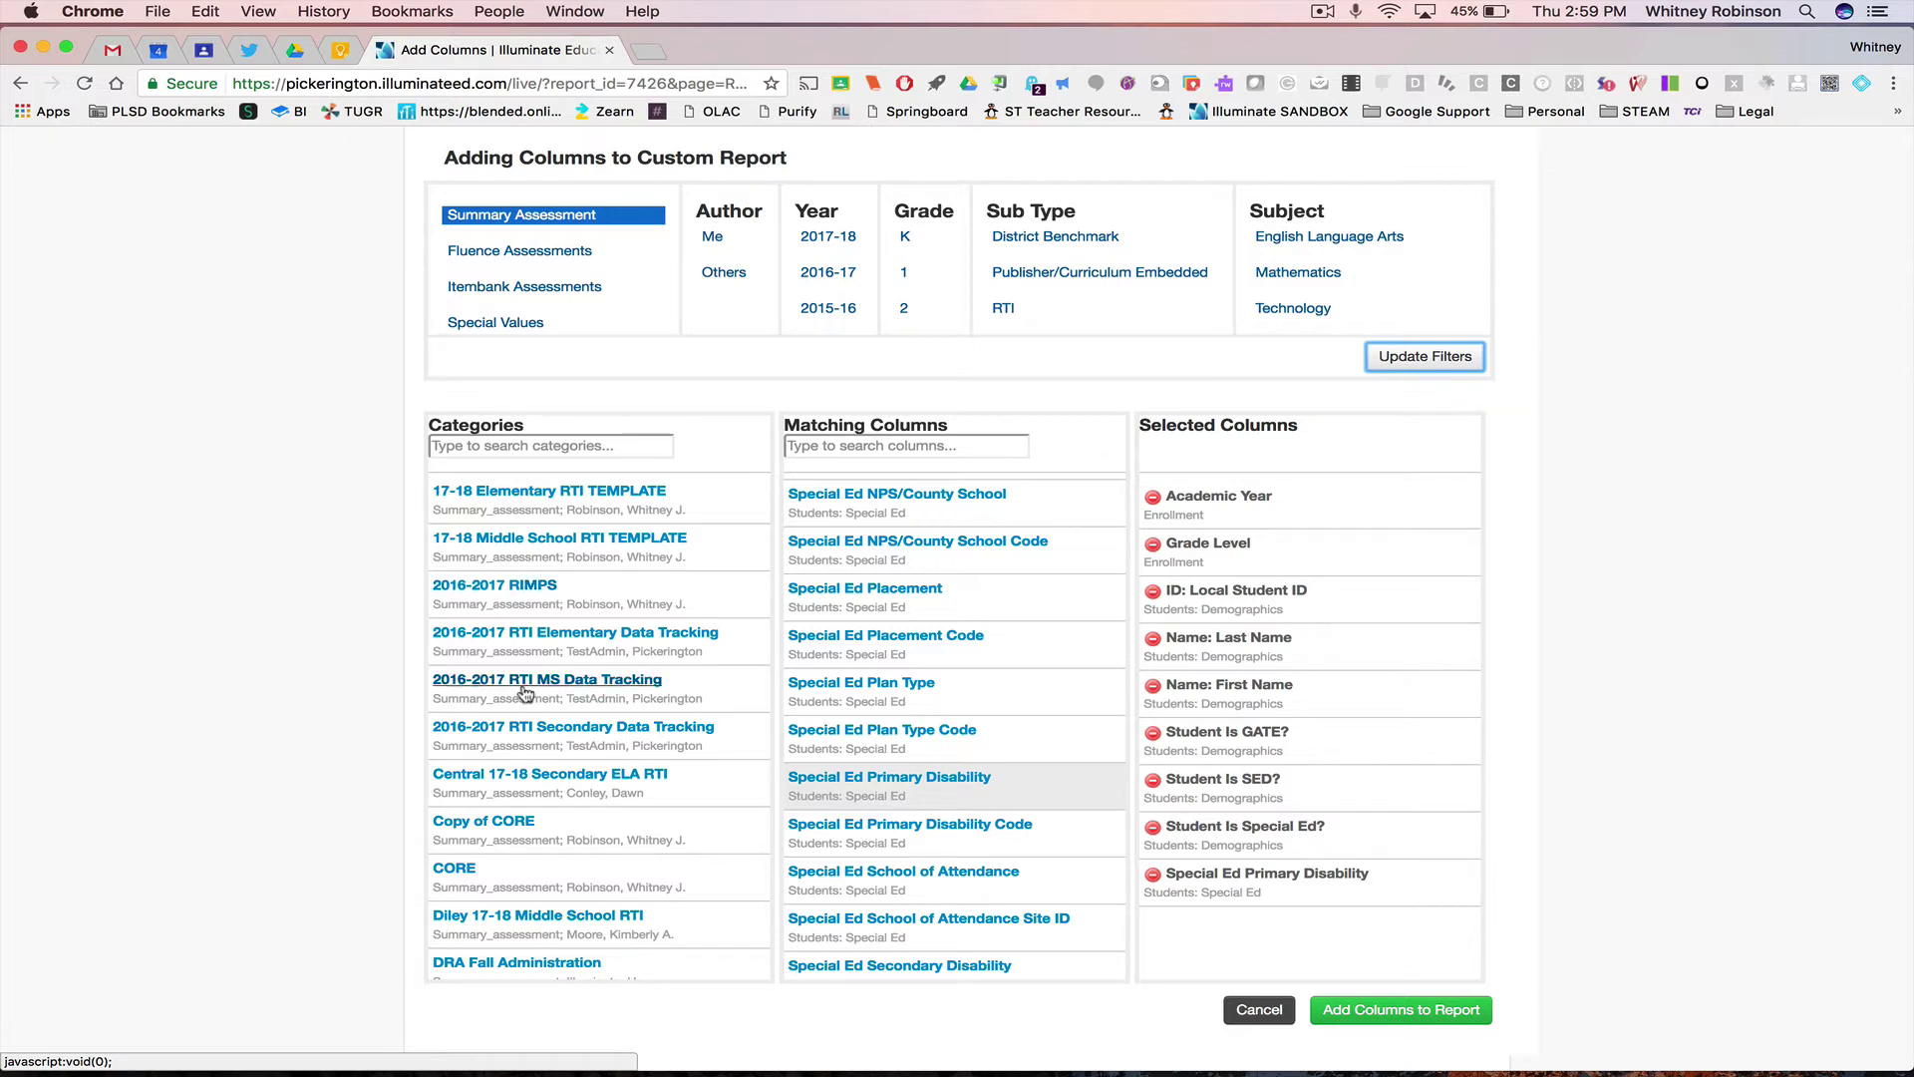
Step: Select the IRL (Independent Reading Level) columns from the DRA Fall, DRA Spring and DRA Winter Administration categories, in that order
{"action": "scroll", "coordinate": [525, 692], "scroll_direction": "down", "scroll_amount": 4}
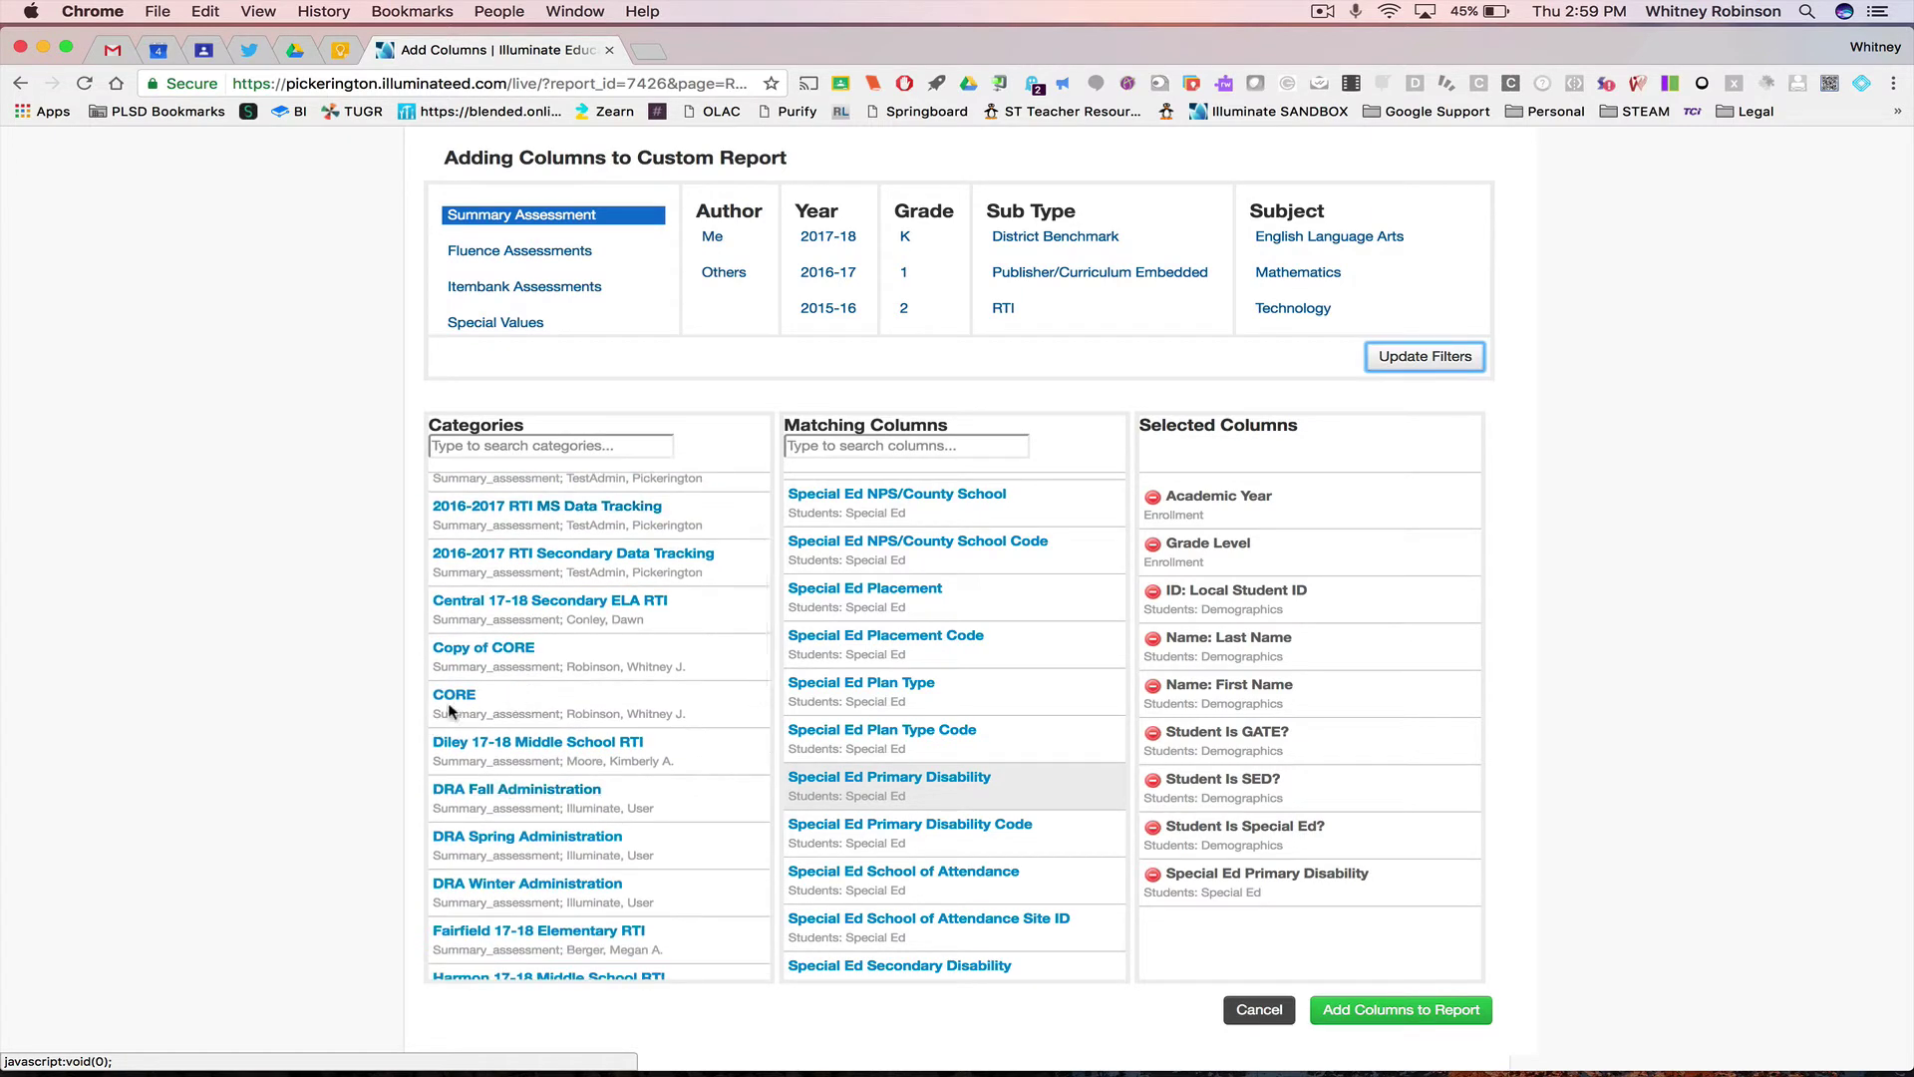
{"action": "scroll", "coordinate": [472, 706], "scroll_direction": "down", "scroll_amount": 2}
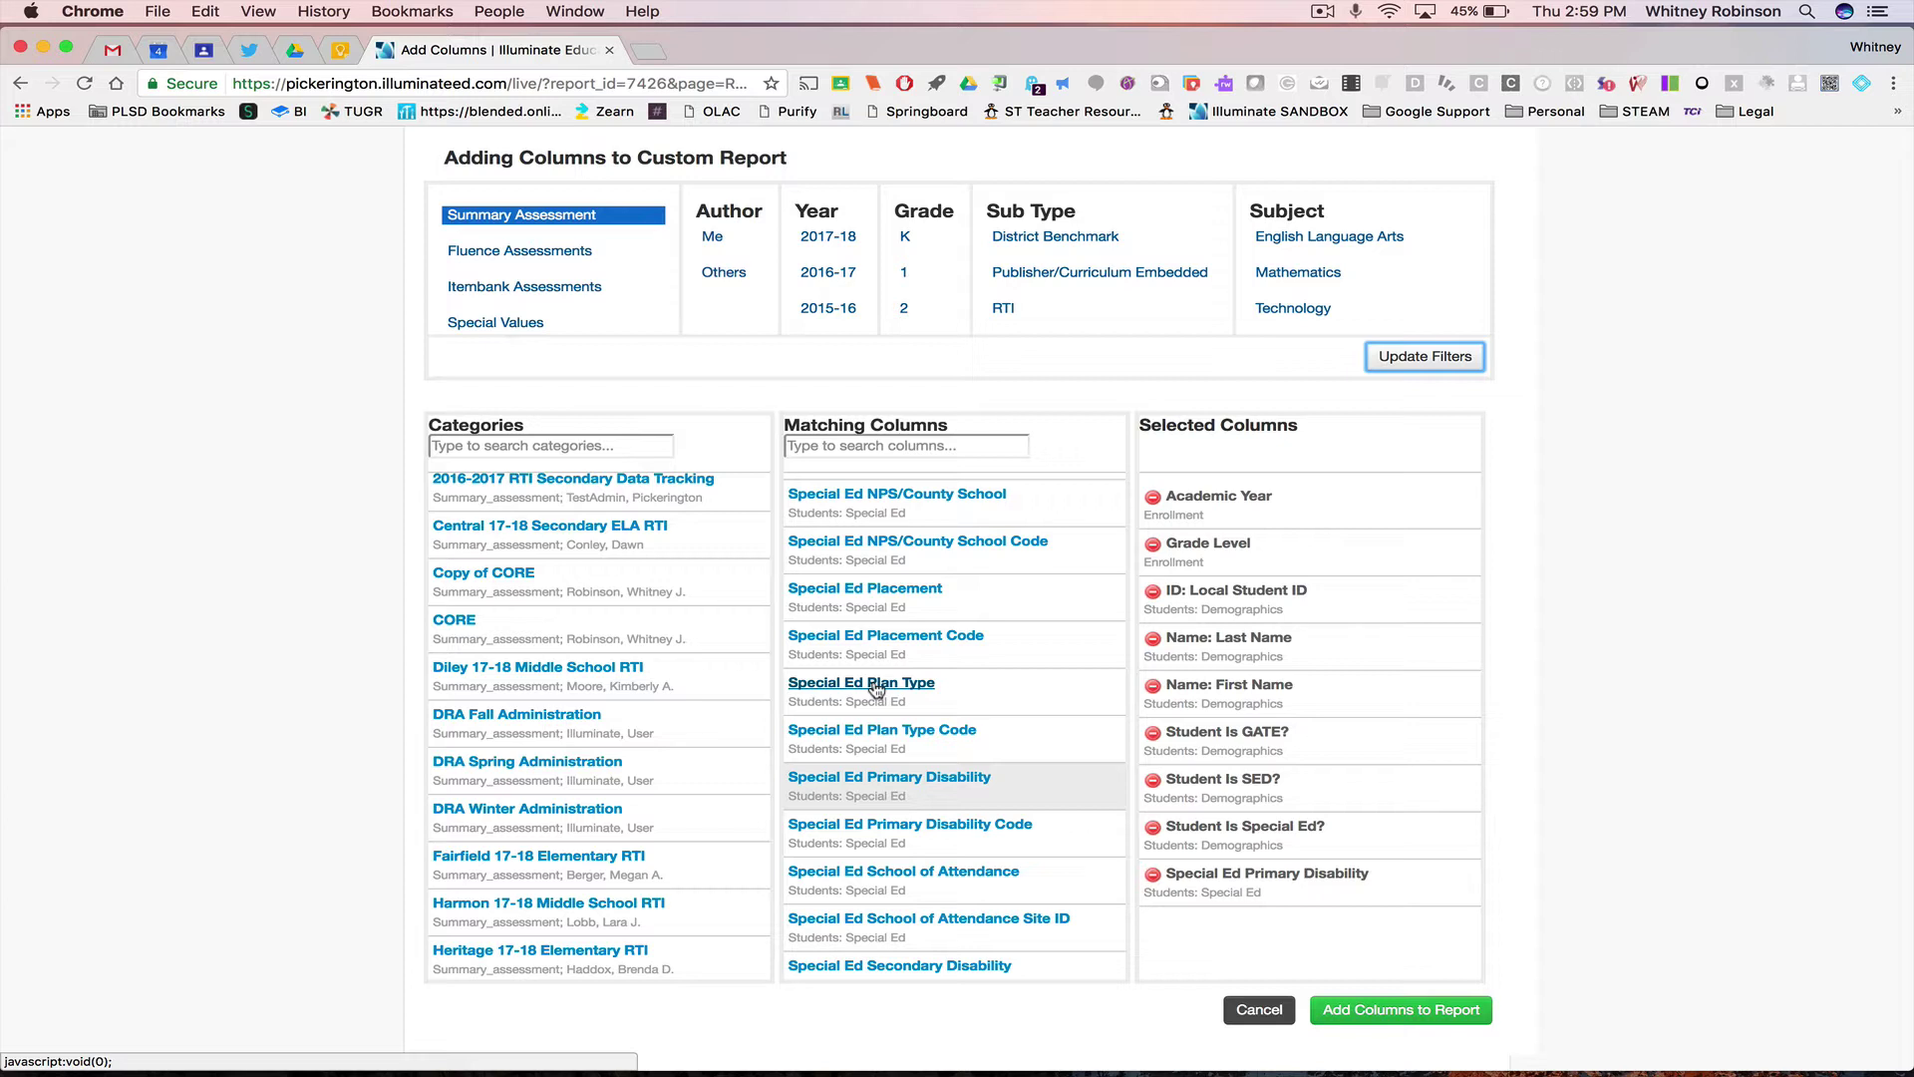
{"action": "left_click", "coordinate": [462, 720]}
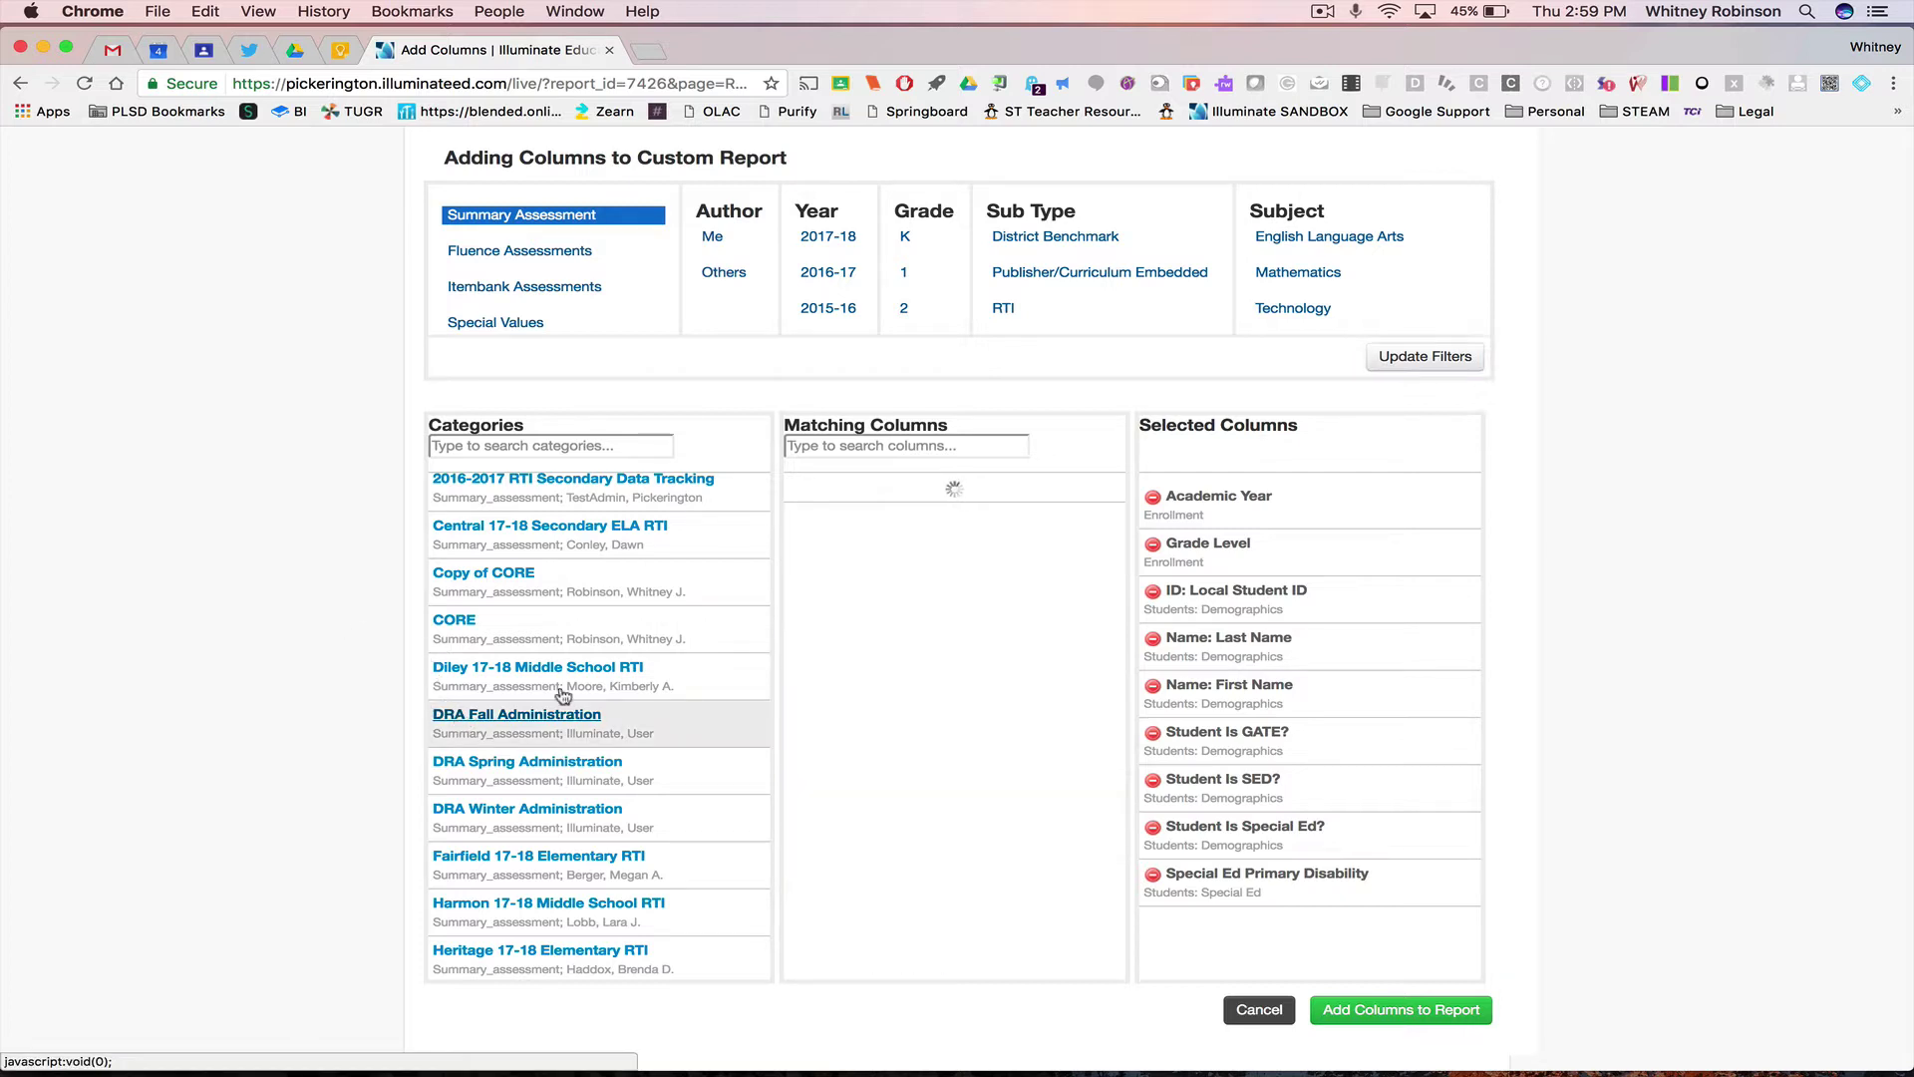
{"action": "left_click", "coordinate": [833, 528]}
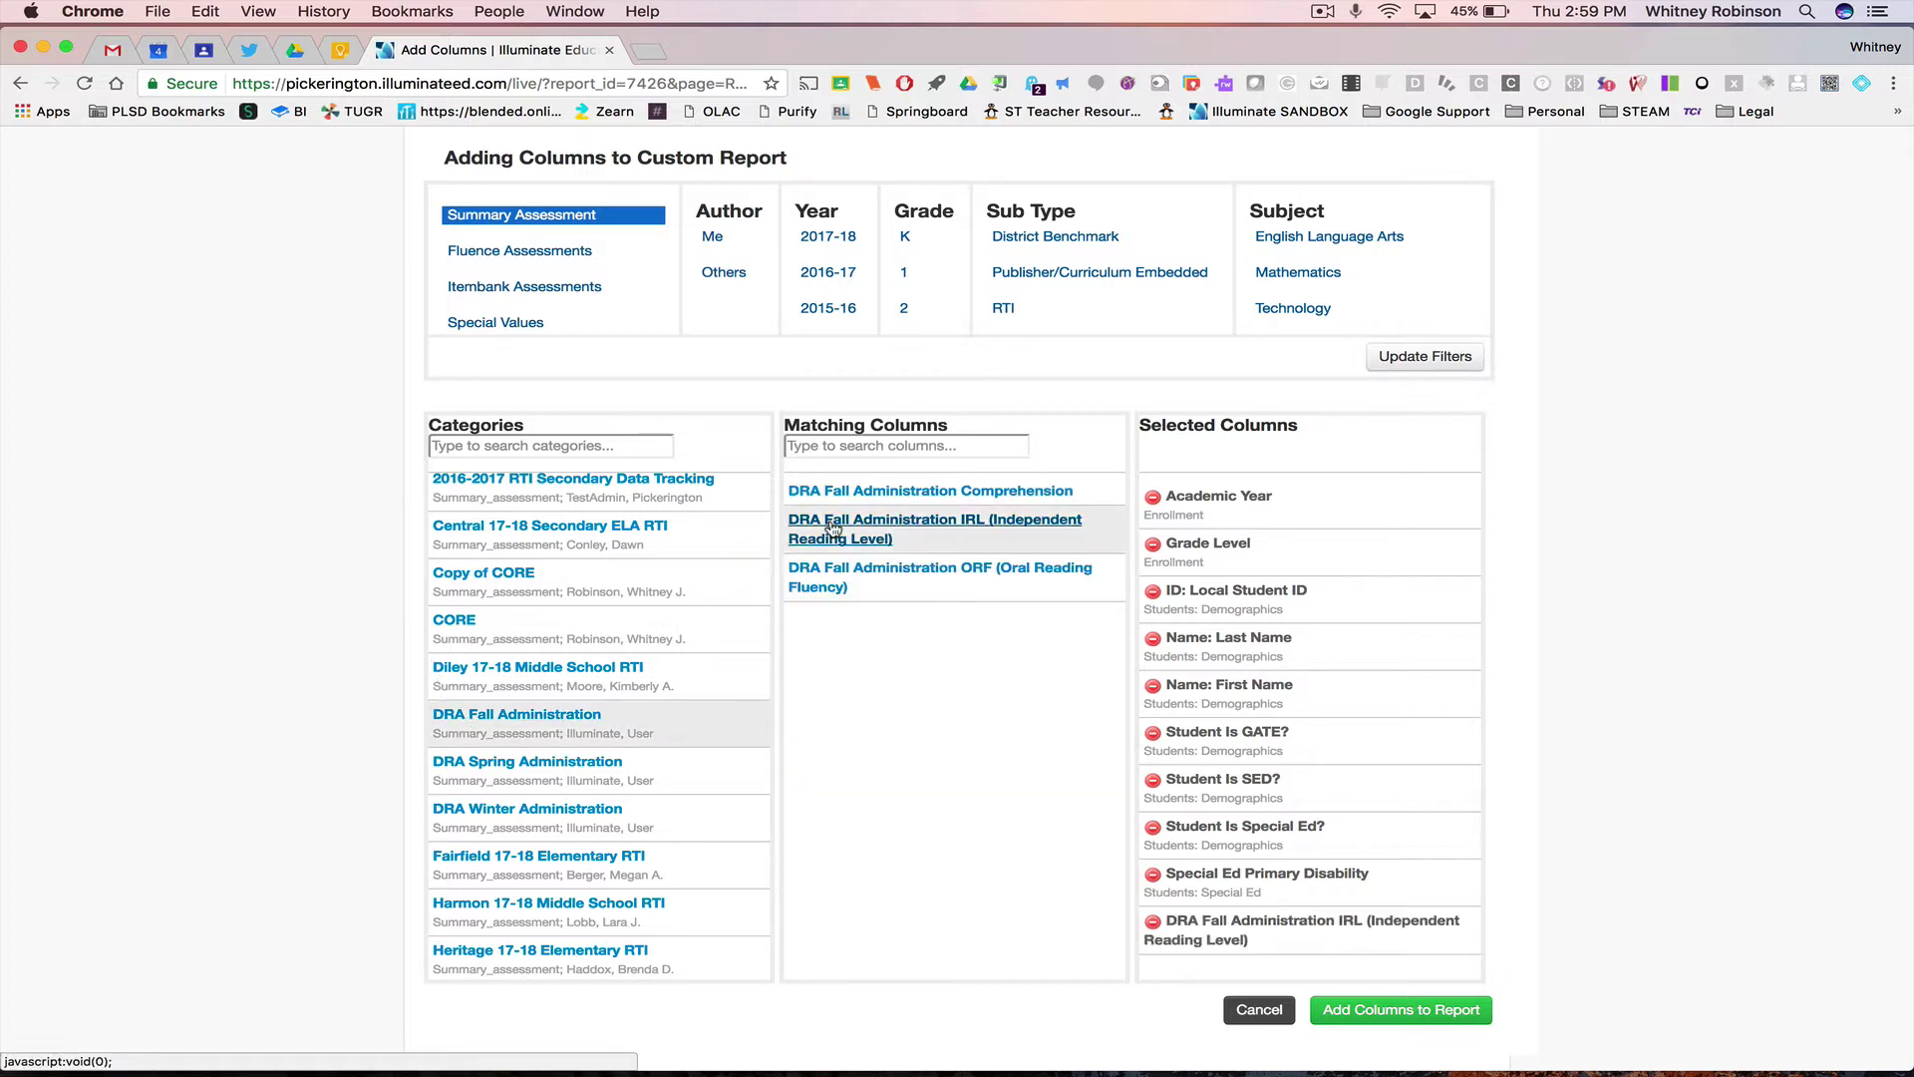
{"action": "left_click", "coordinate": [538, 766]}
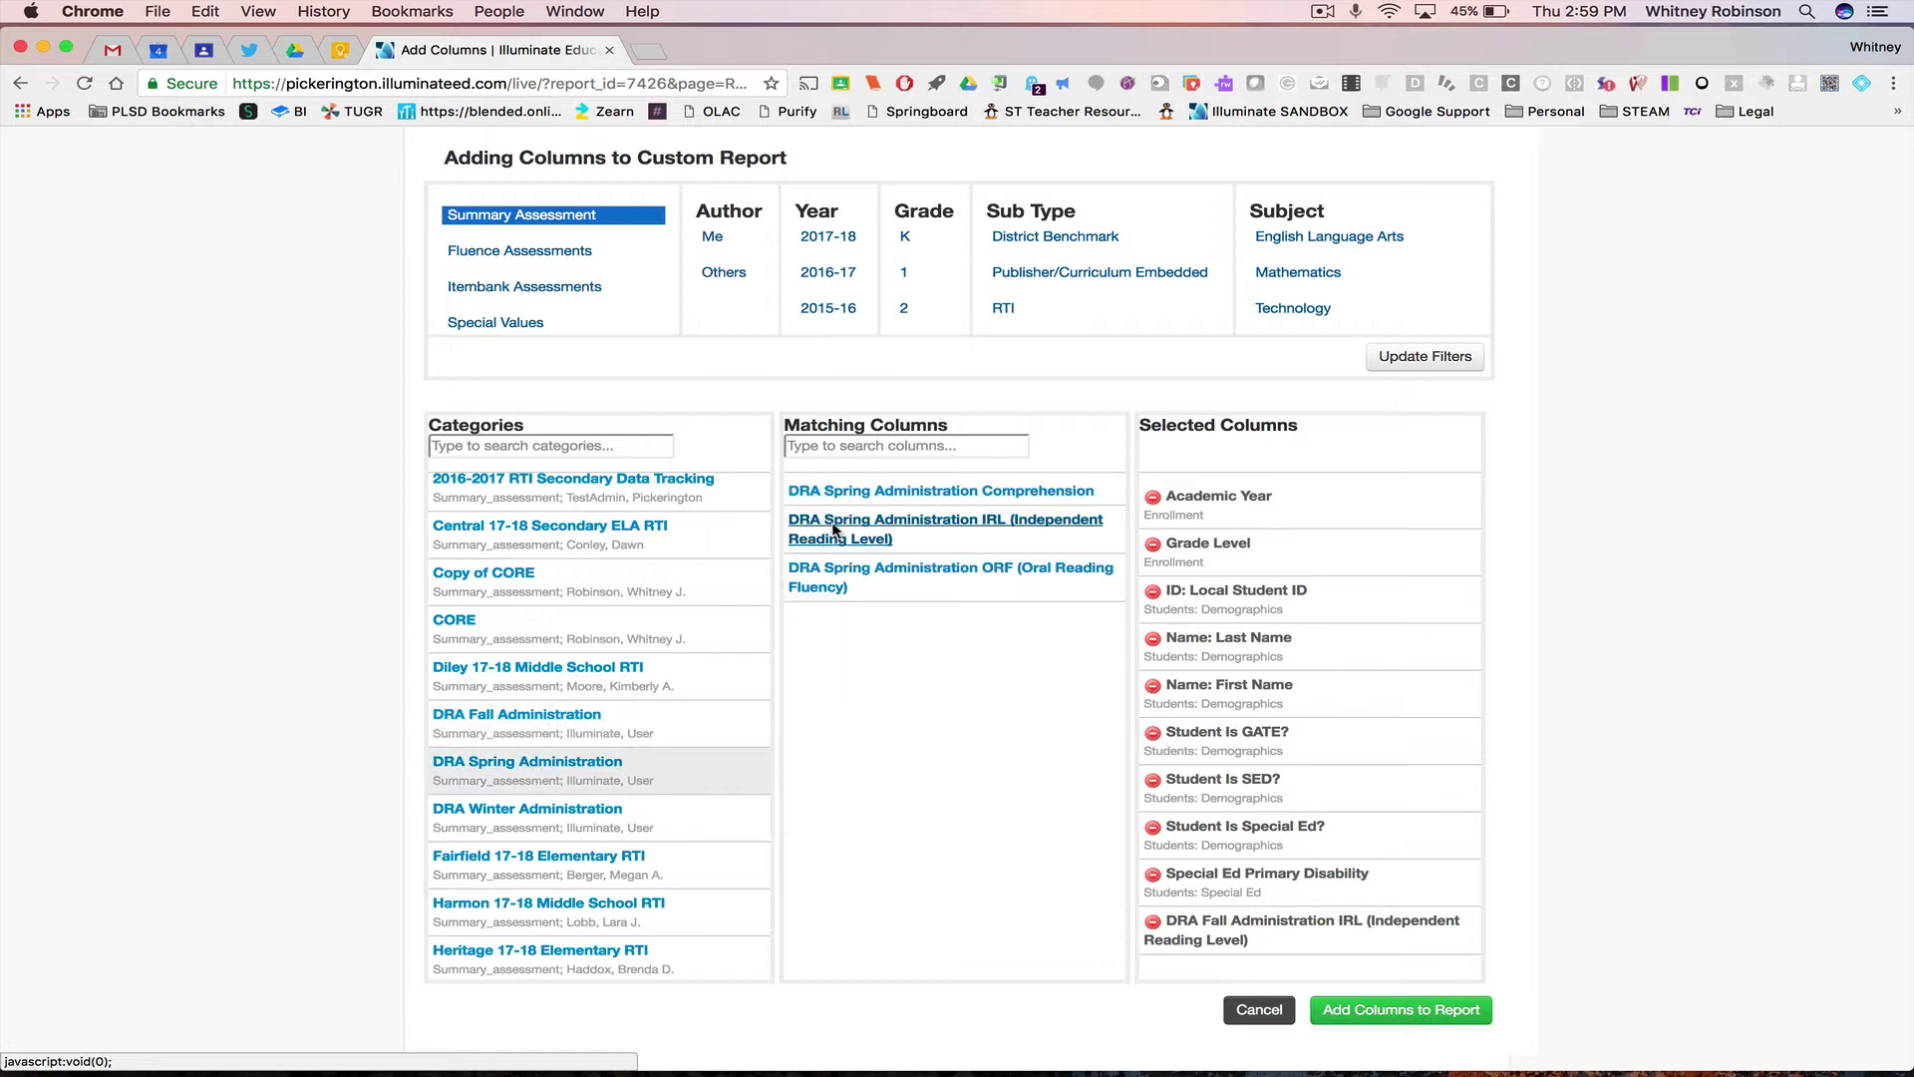
{"action": "left_click", "coordinate": [834, 530]}
{"action": "left_click", "coordinate": [526, 809]}
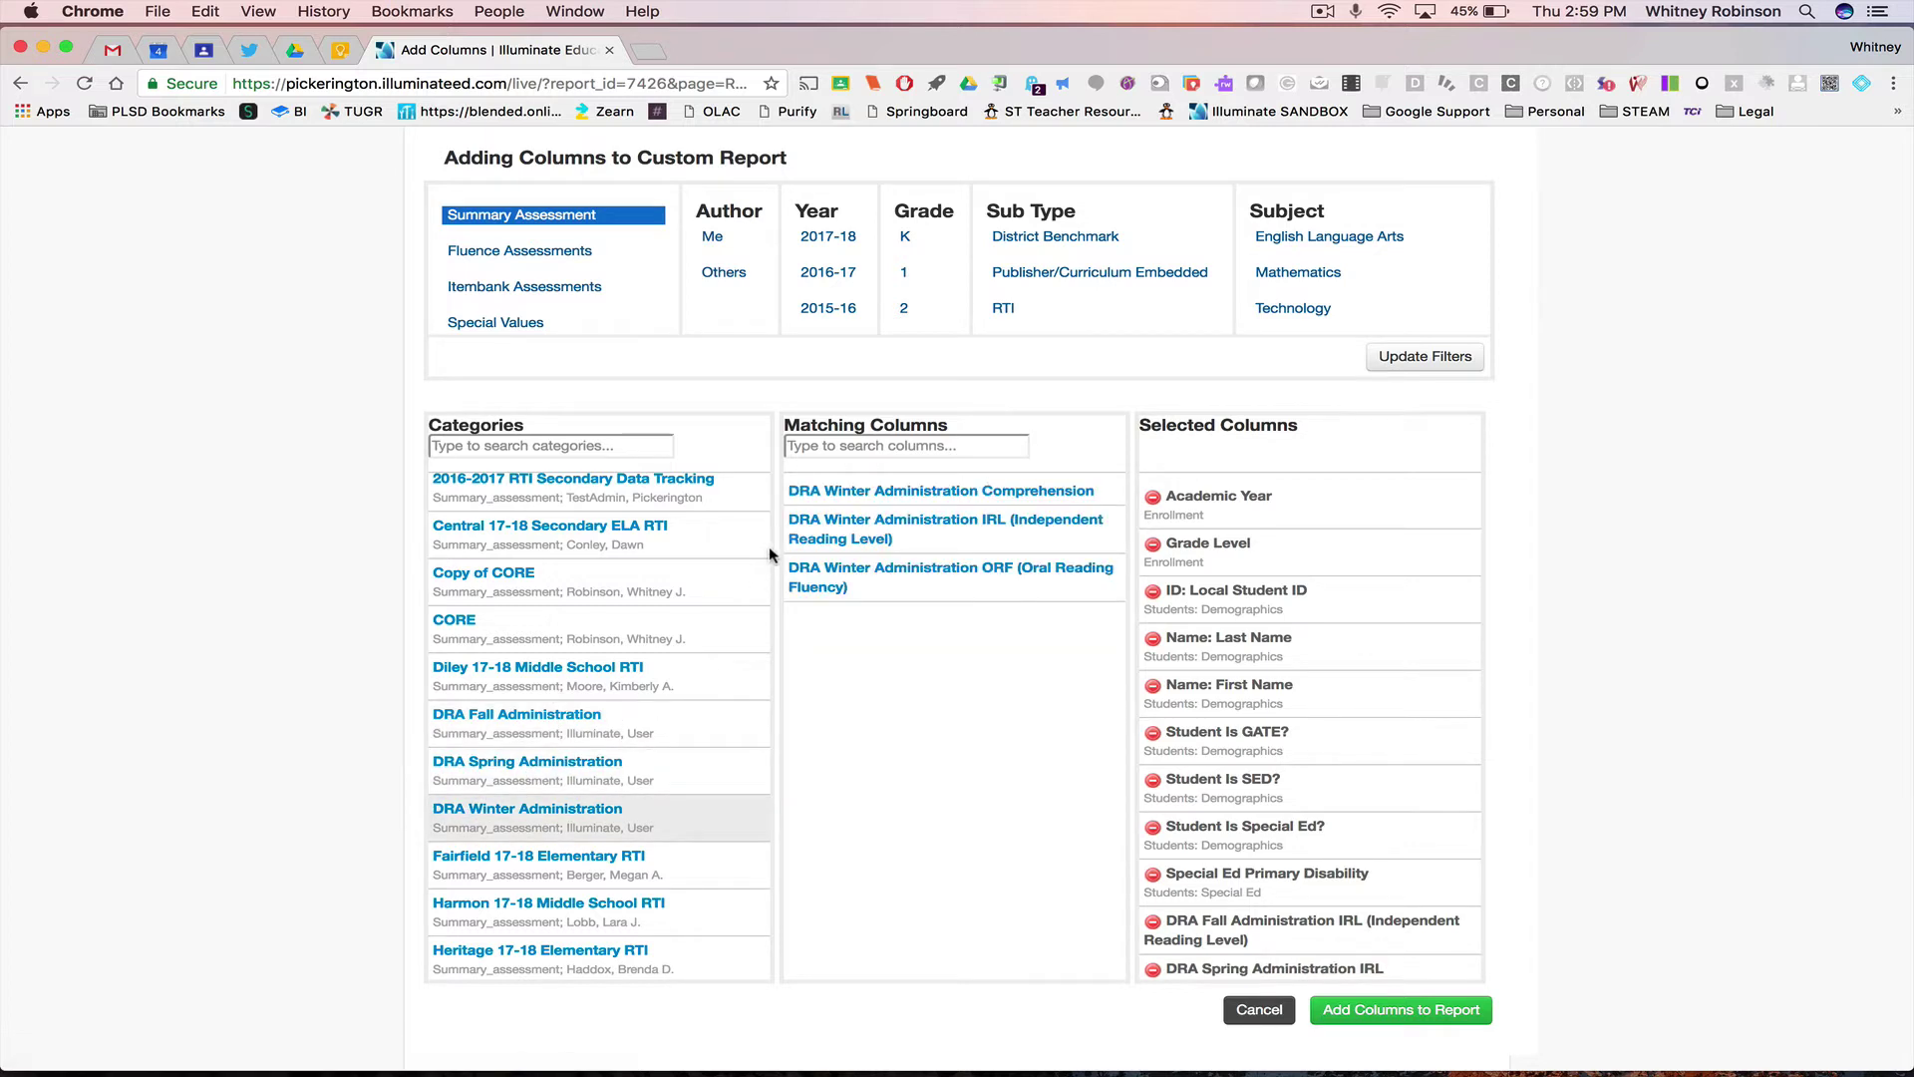
{"action": "left_click", "coordinate": [825, 528]}
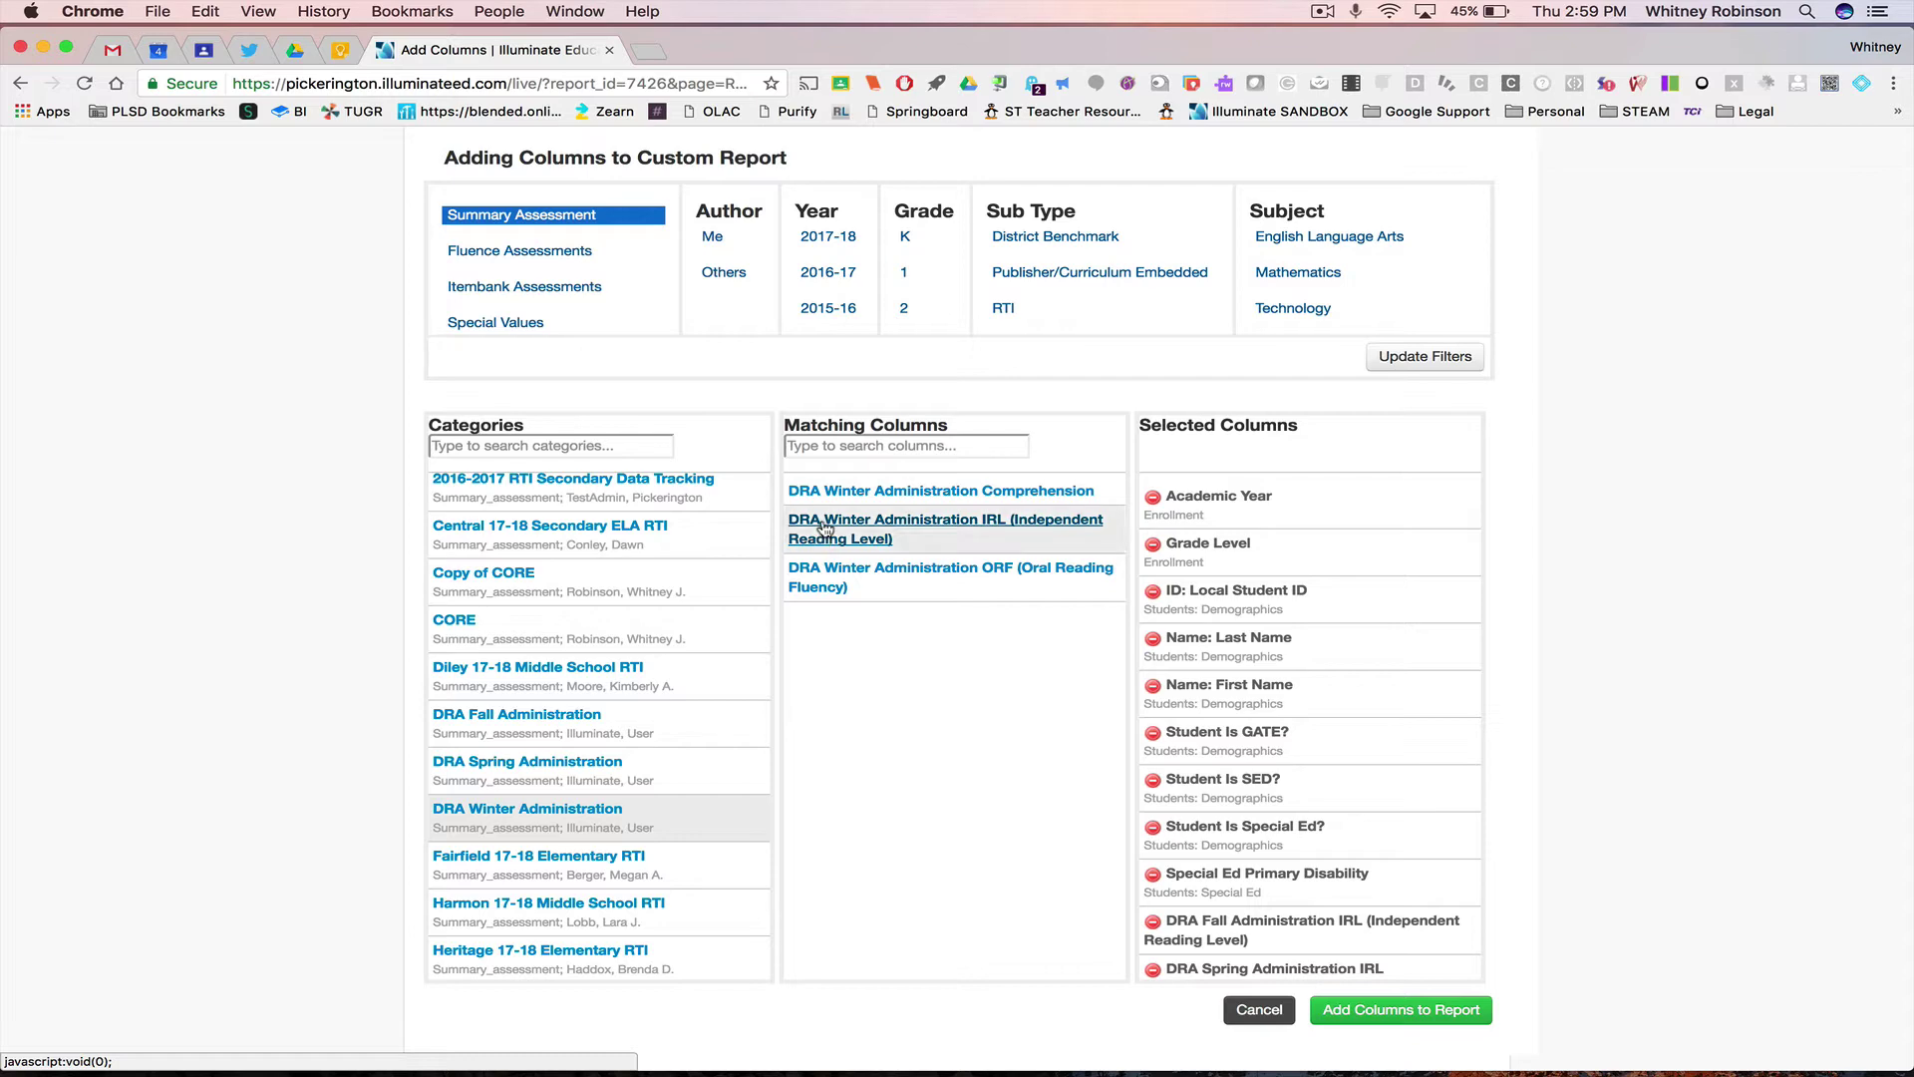
Step: Select the Percentile Rank columns of STAR Reading Fall 2016 and STAR Reading Winter 2016, and add all selected columns to the report
{"action": "scroll", "coordinate": [618, 769], "scroll_direction": "down", "scroll_amount": 10}
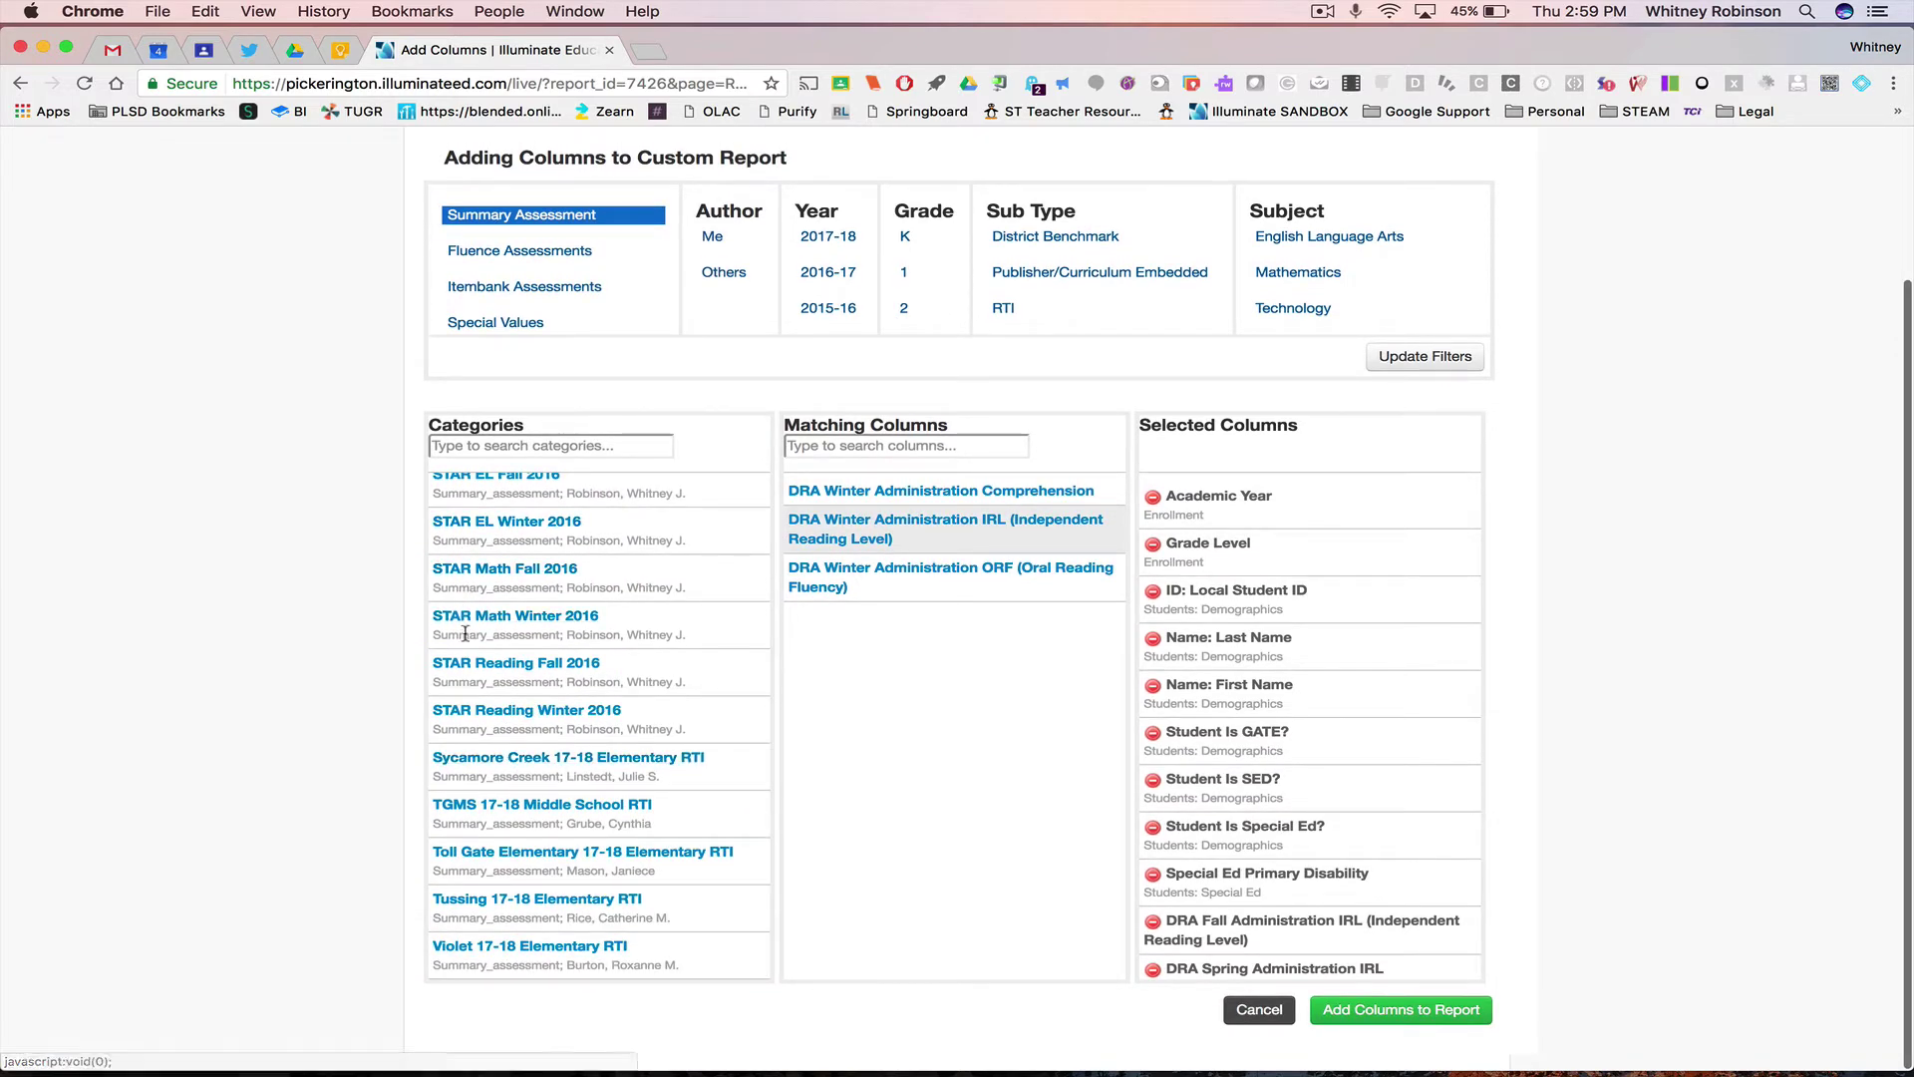
{"action": "left_click", "coordinate": [466, 664]}
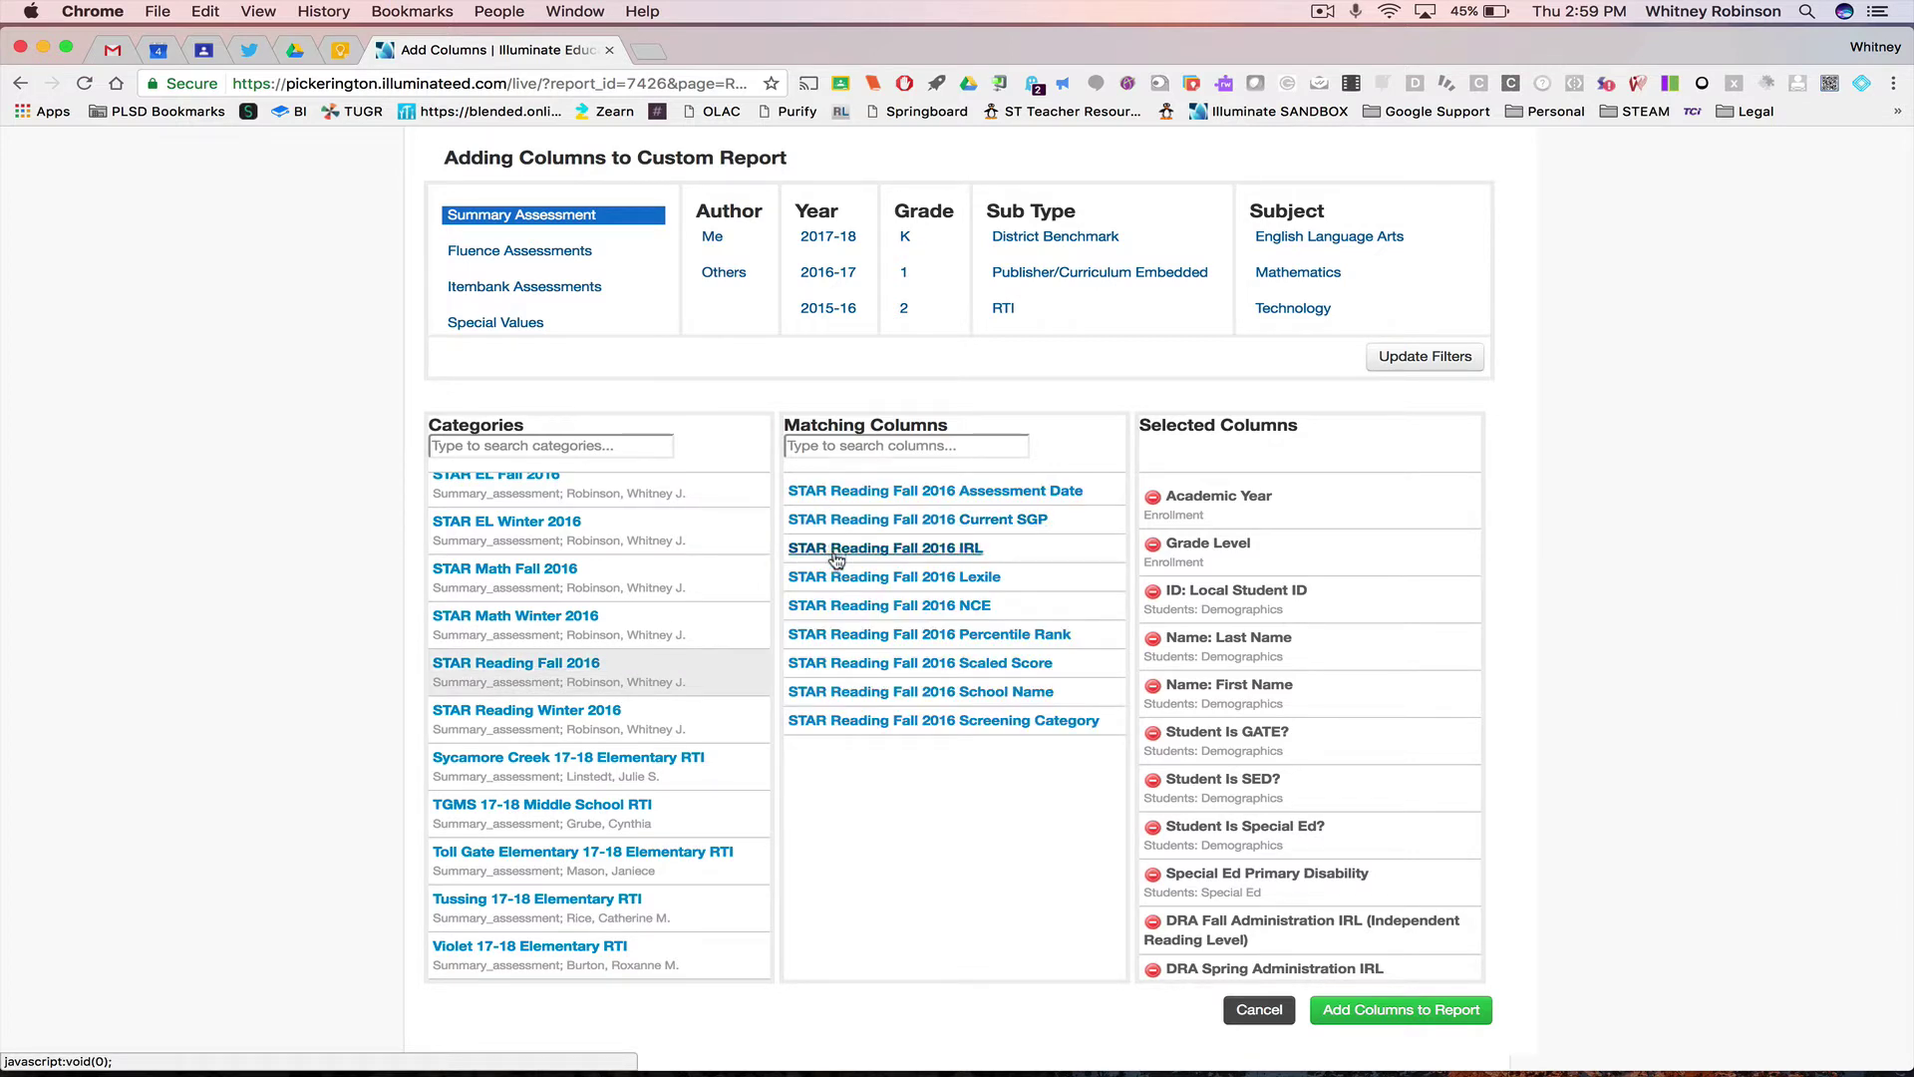
{"action": "left_click", "coordinate": [889, 636]}
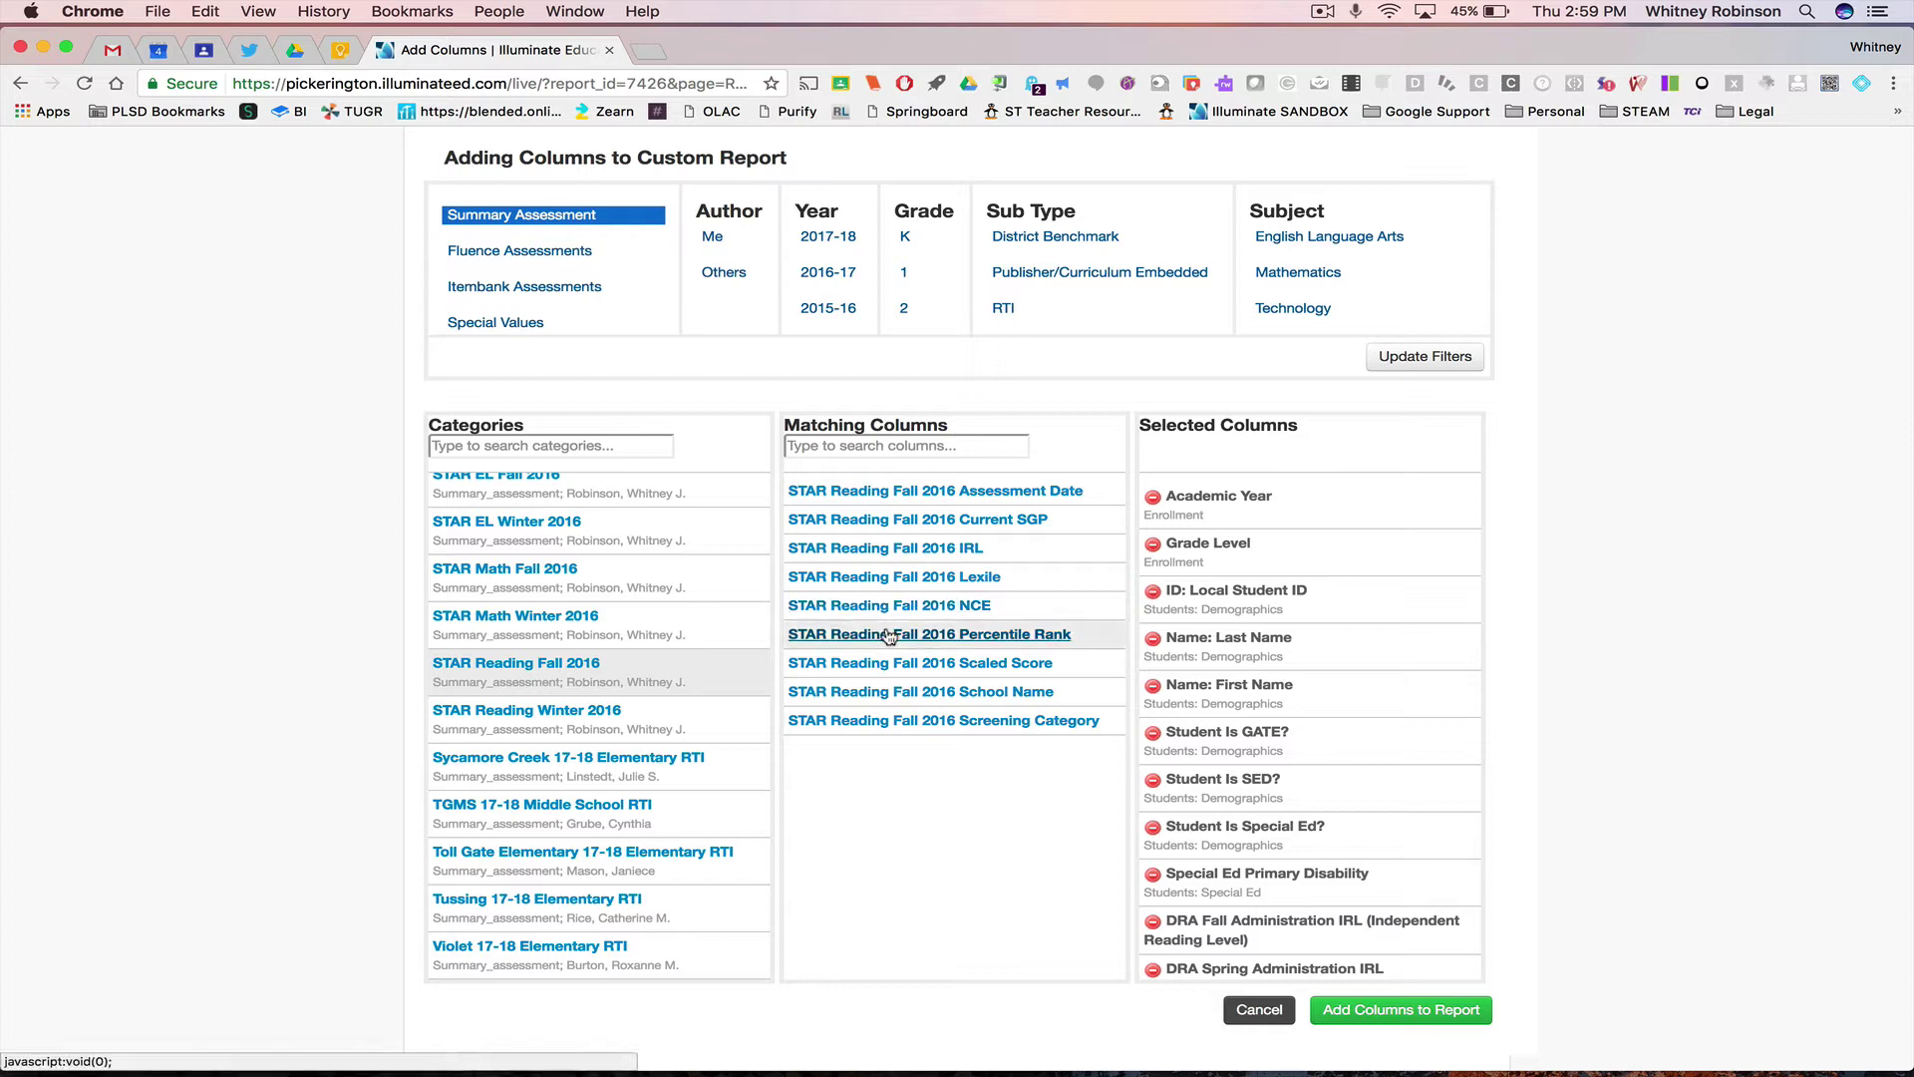
{"action": "left_click", "coordinate": [563, 714]}
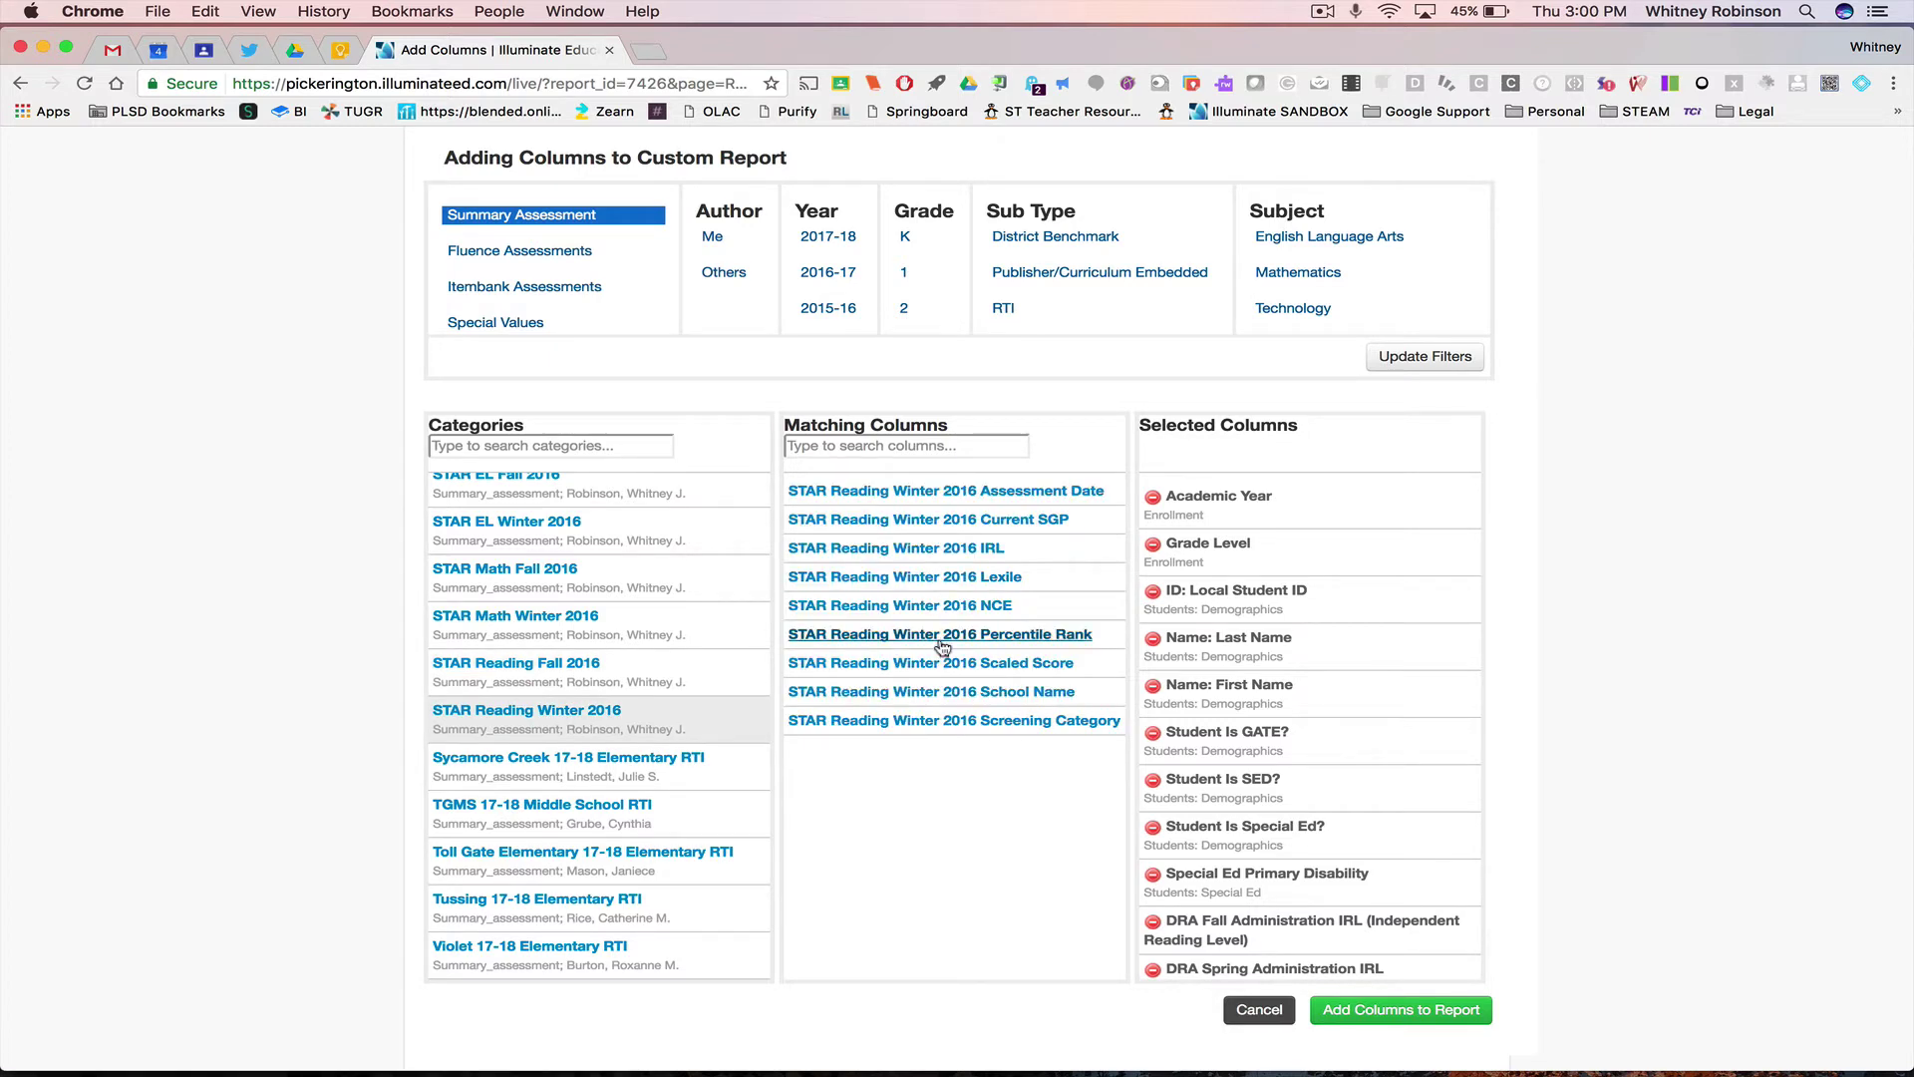
{"action": "left_click", "coordinate": [942, 636]}
{"action": "scroll", "coordinate": [1274, 551], "scroll_direction": "down", "scroll_amount": 3}
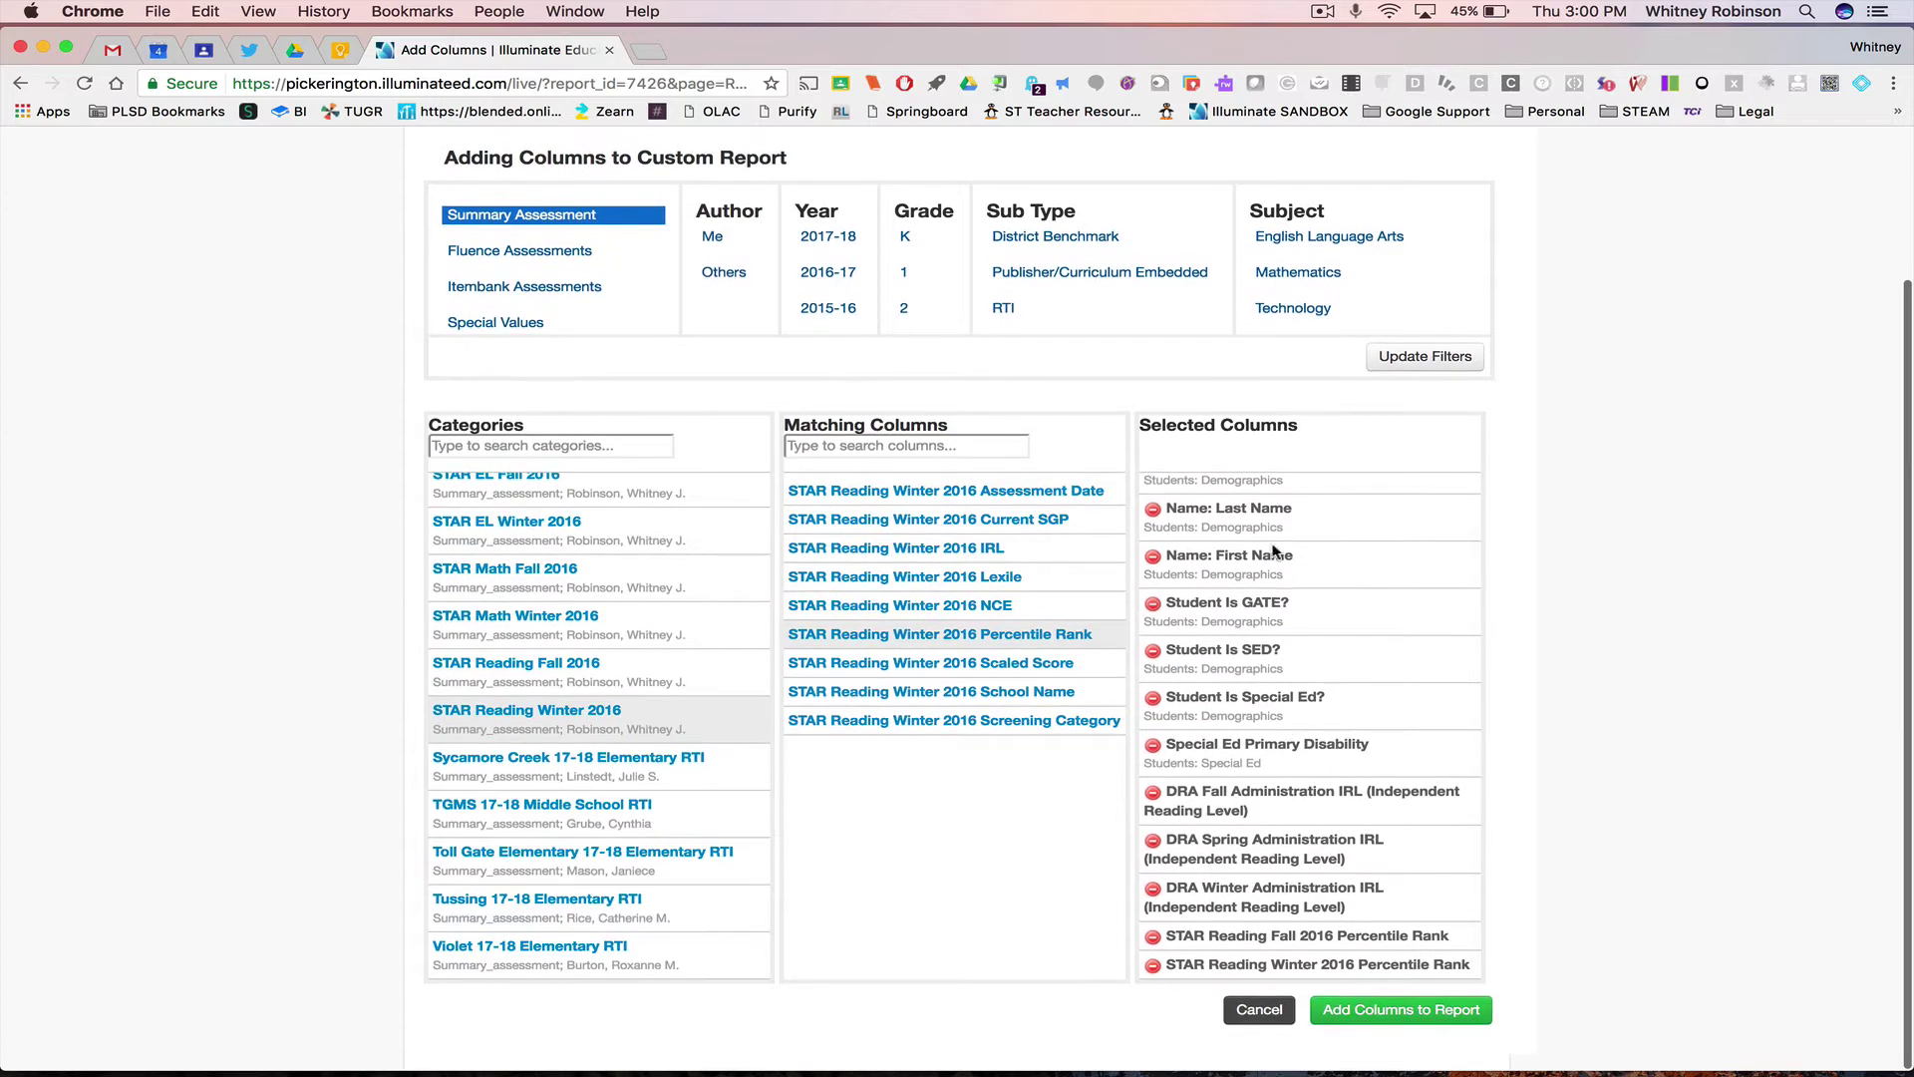
{"action": "left_click", "coordinate": [1351, 1013]}
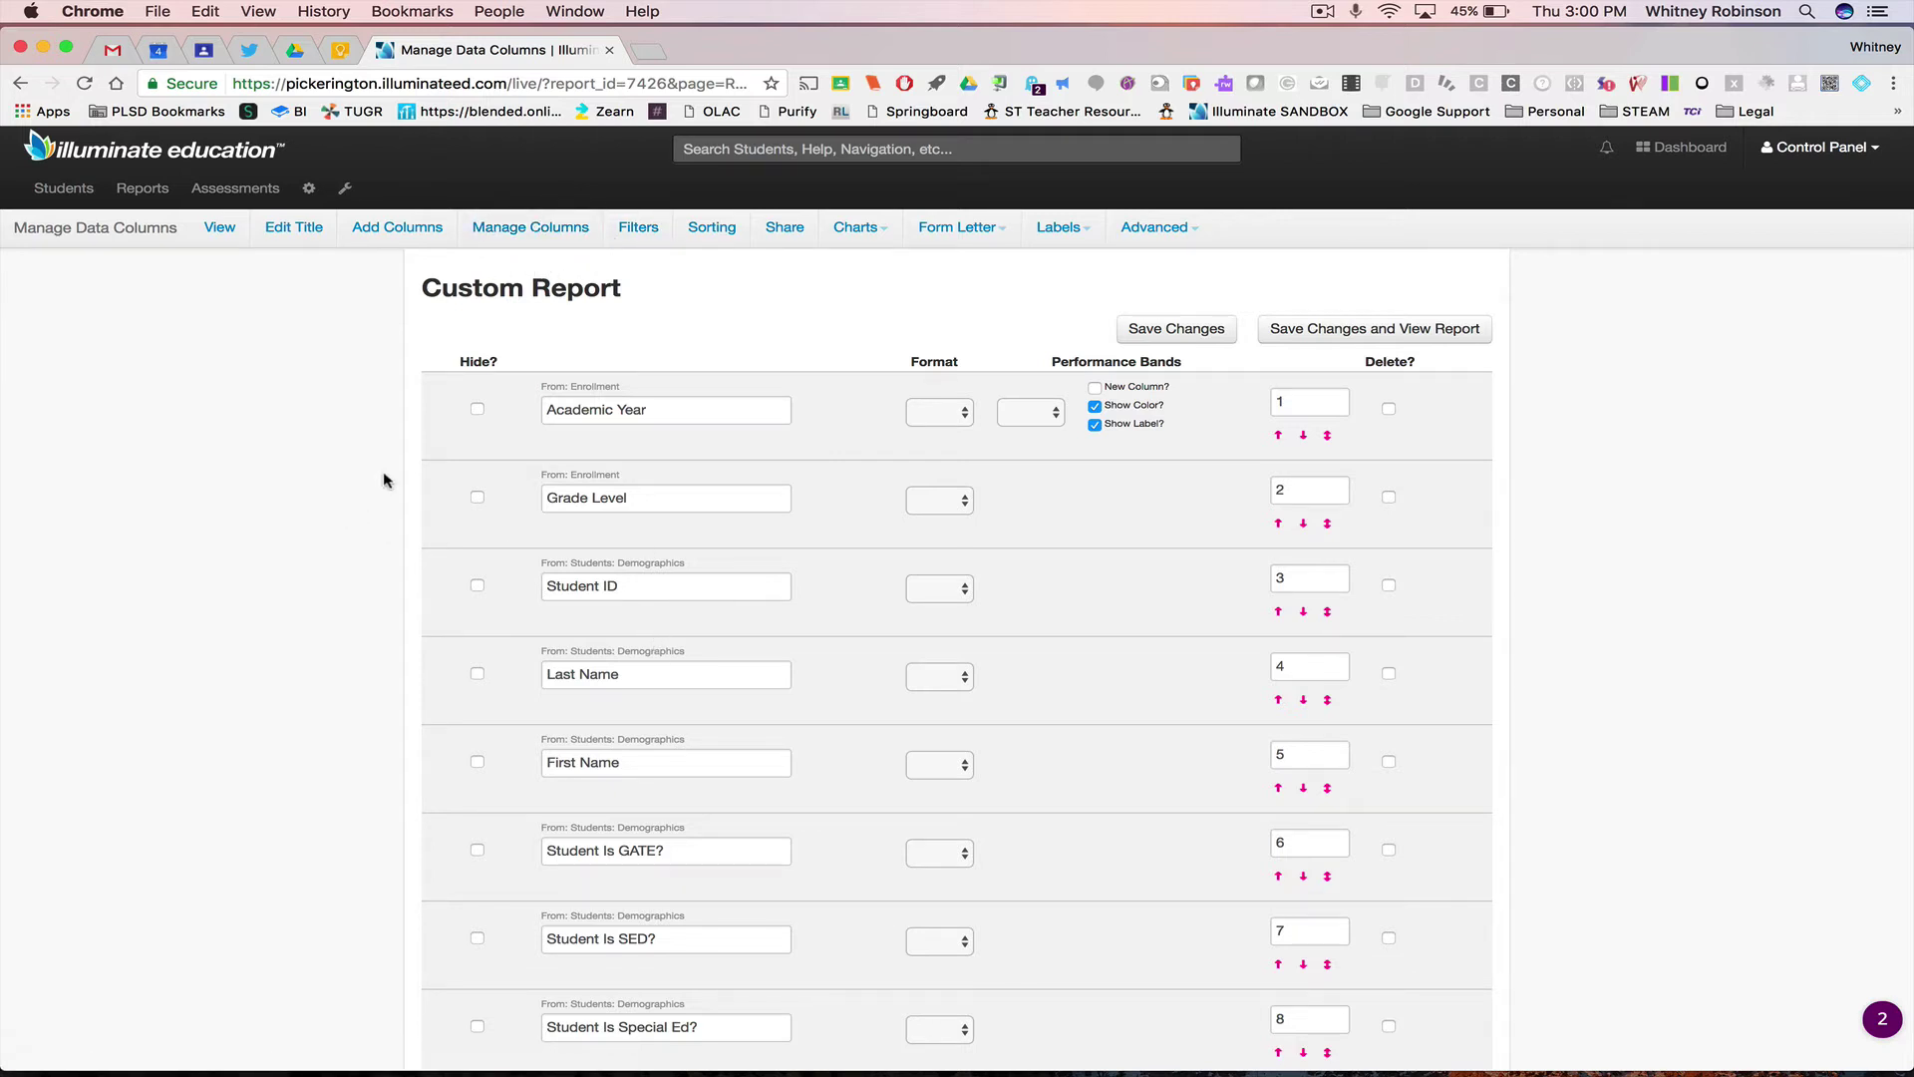
Step: Move the Grade Level column above Academic Year and back to second place in the column order
{"action": "left_click", "coordinate": [477, 410]}
{"action": "mouse_move", "coordinate": [1329, 435]}
{"action": "left_mouse_down"}
{"action": "mouse_move", "coordinate": [1342, 543]}
{"action": "mouse_move", "coordinate": [1336, 404]}
{"action": "mouse_move", "coordinate": [1333, 667]}
{"action": "mouse_move", "coordinate": [1329, 422]}
{"action": "left_mouse_up"}
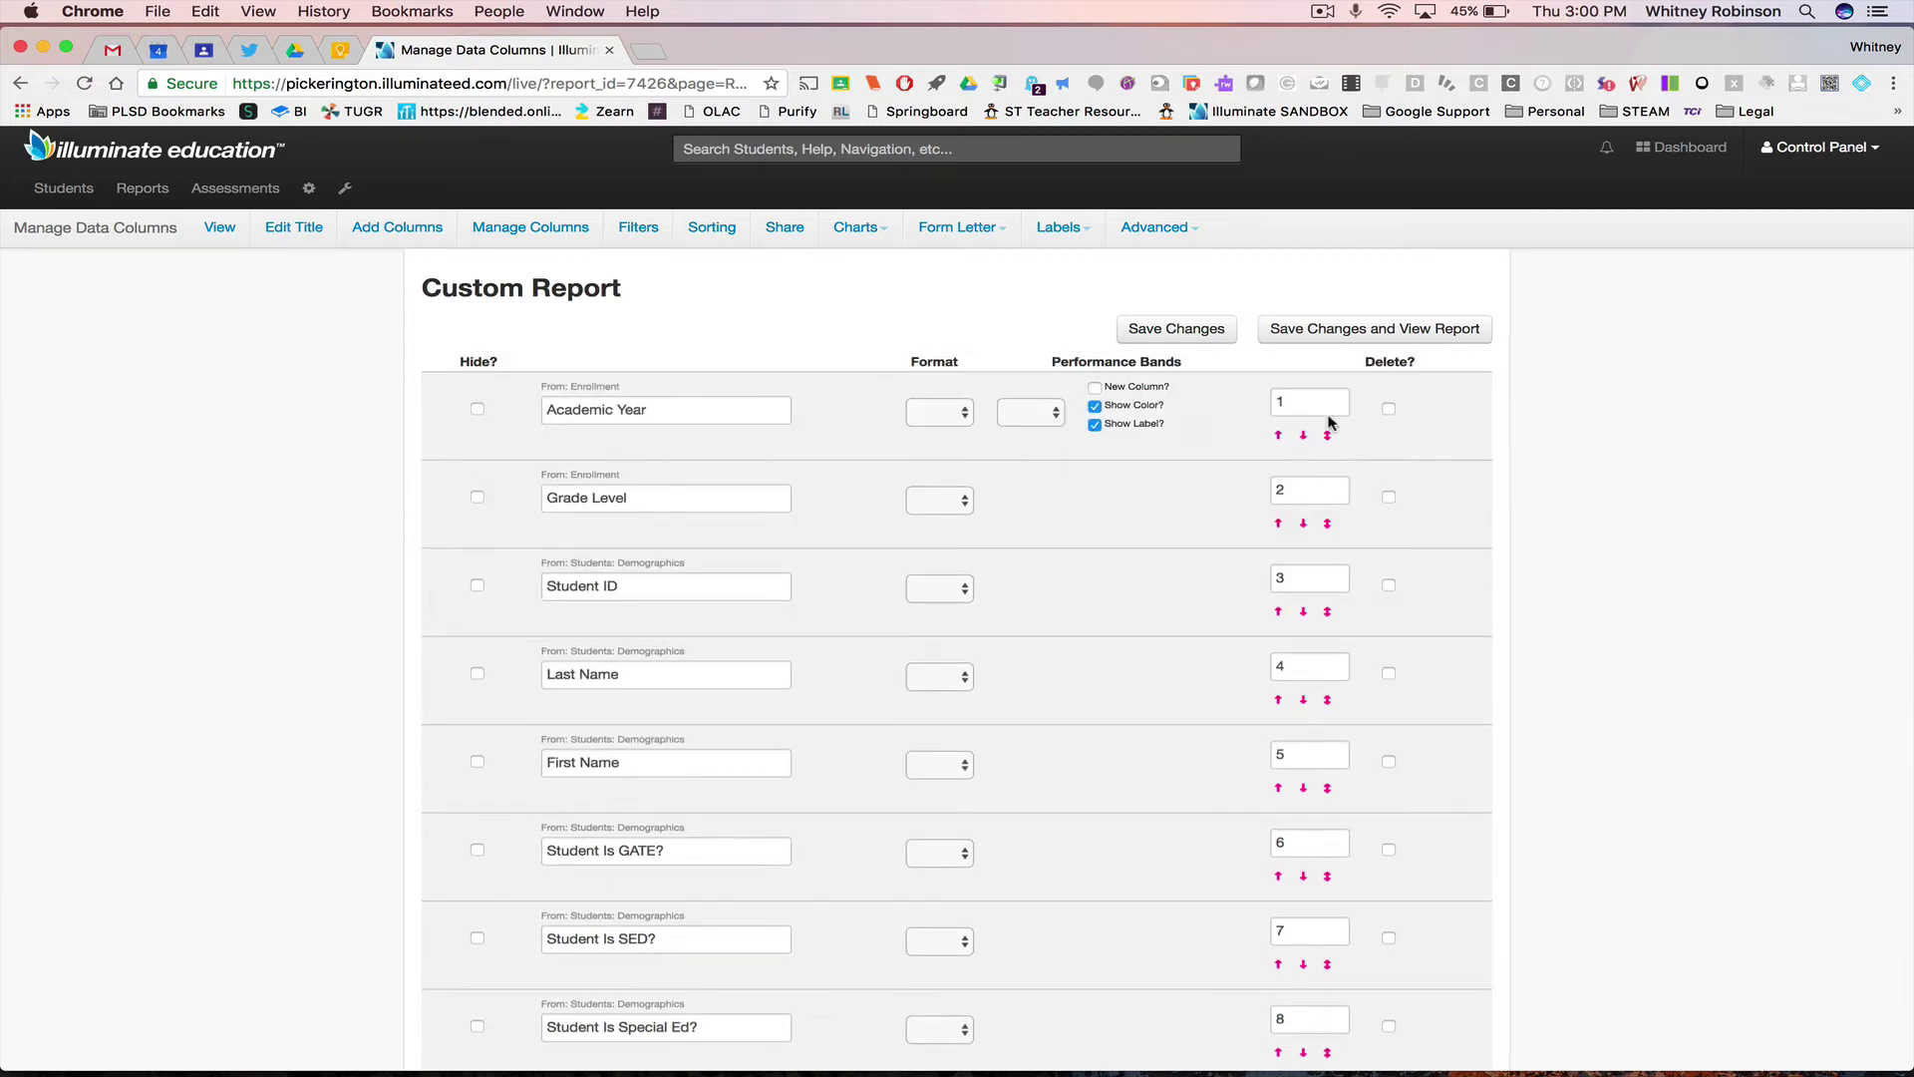
{"action": "left_click", "coordinate": [1276, 523]}
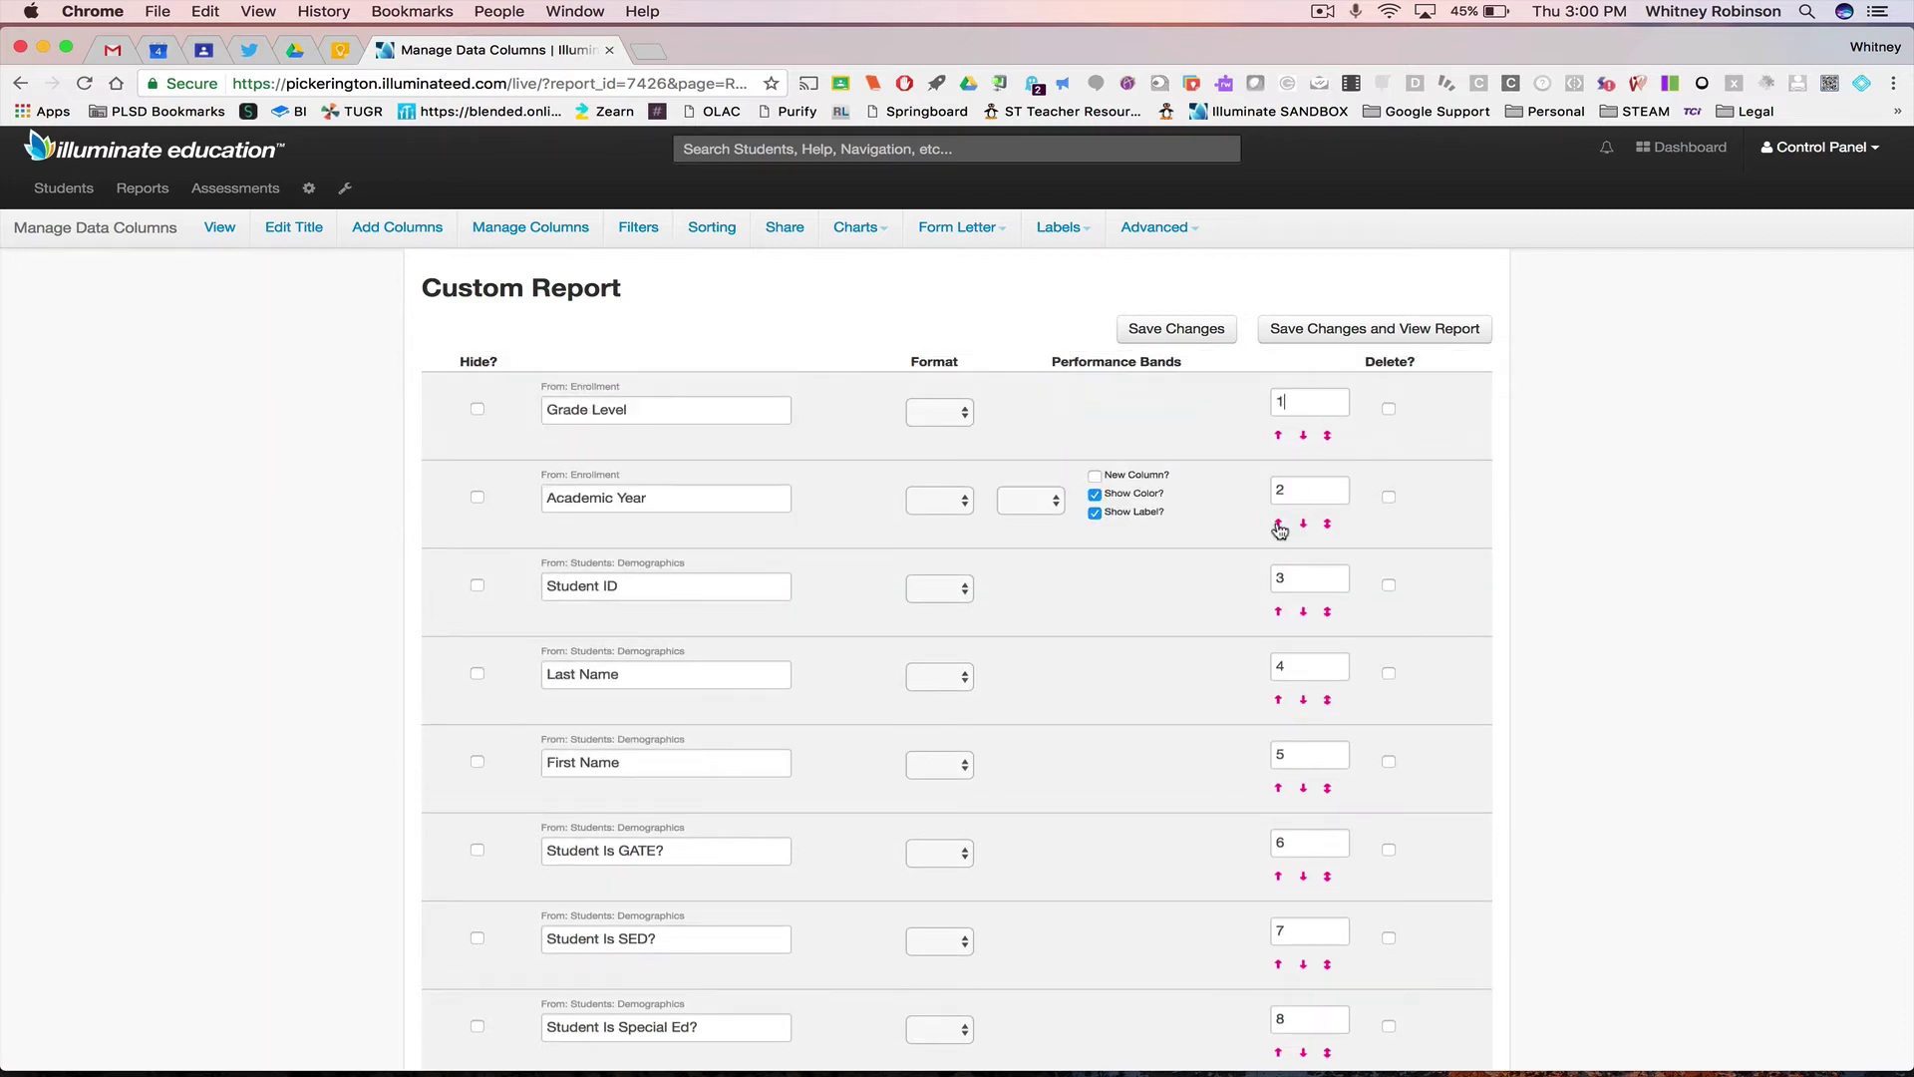
{"action": "left_click", "coordinate": [1303, 435]}
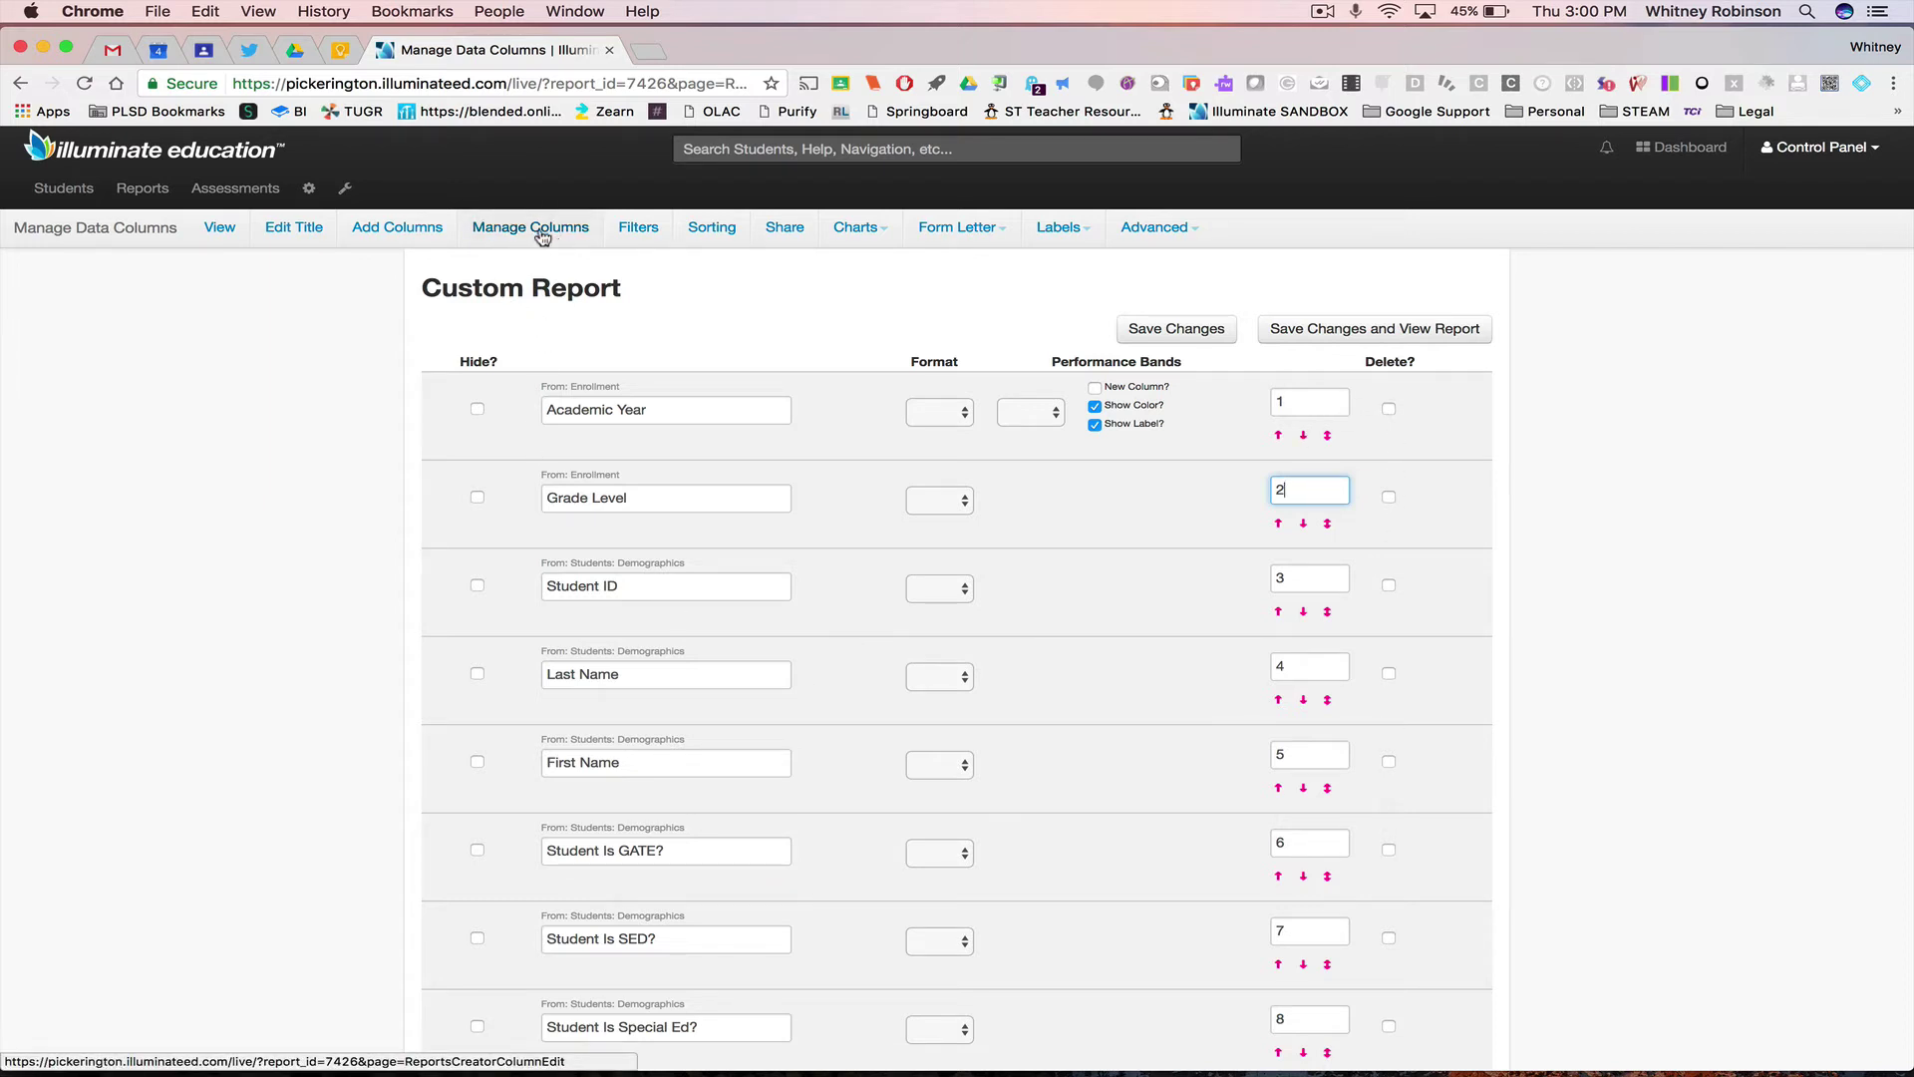
Step: View the custom report and sort its rows by Last Name
{"action": "left_click", "coordinate": [218, 229]}
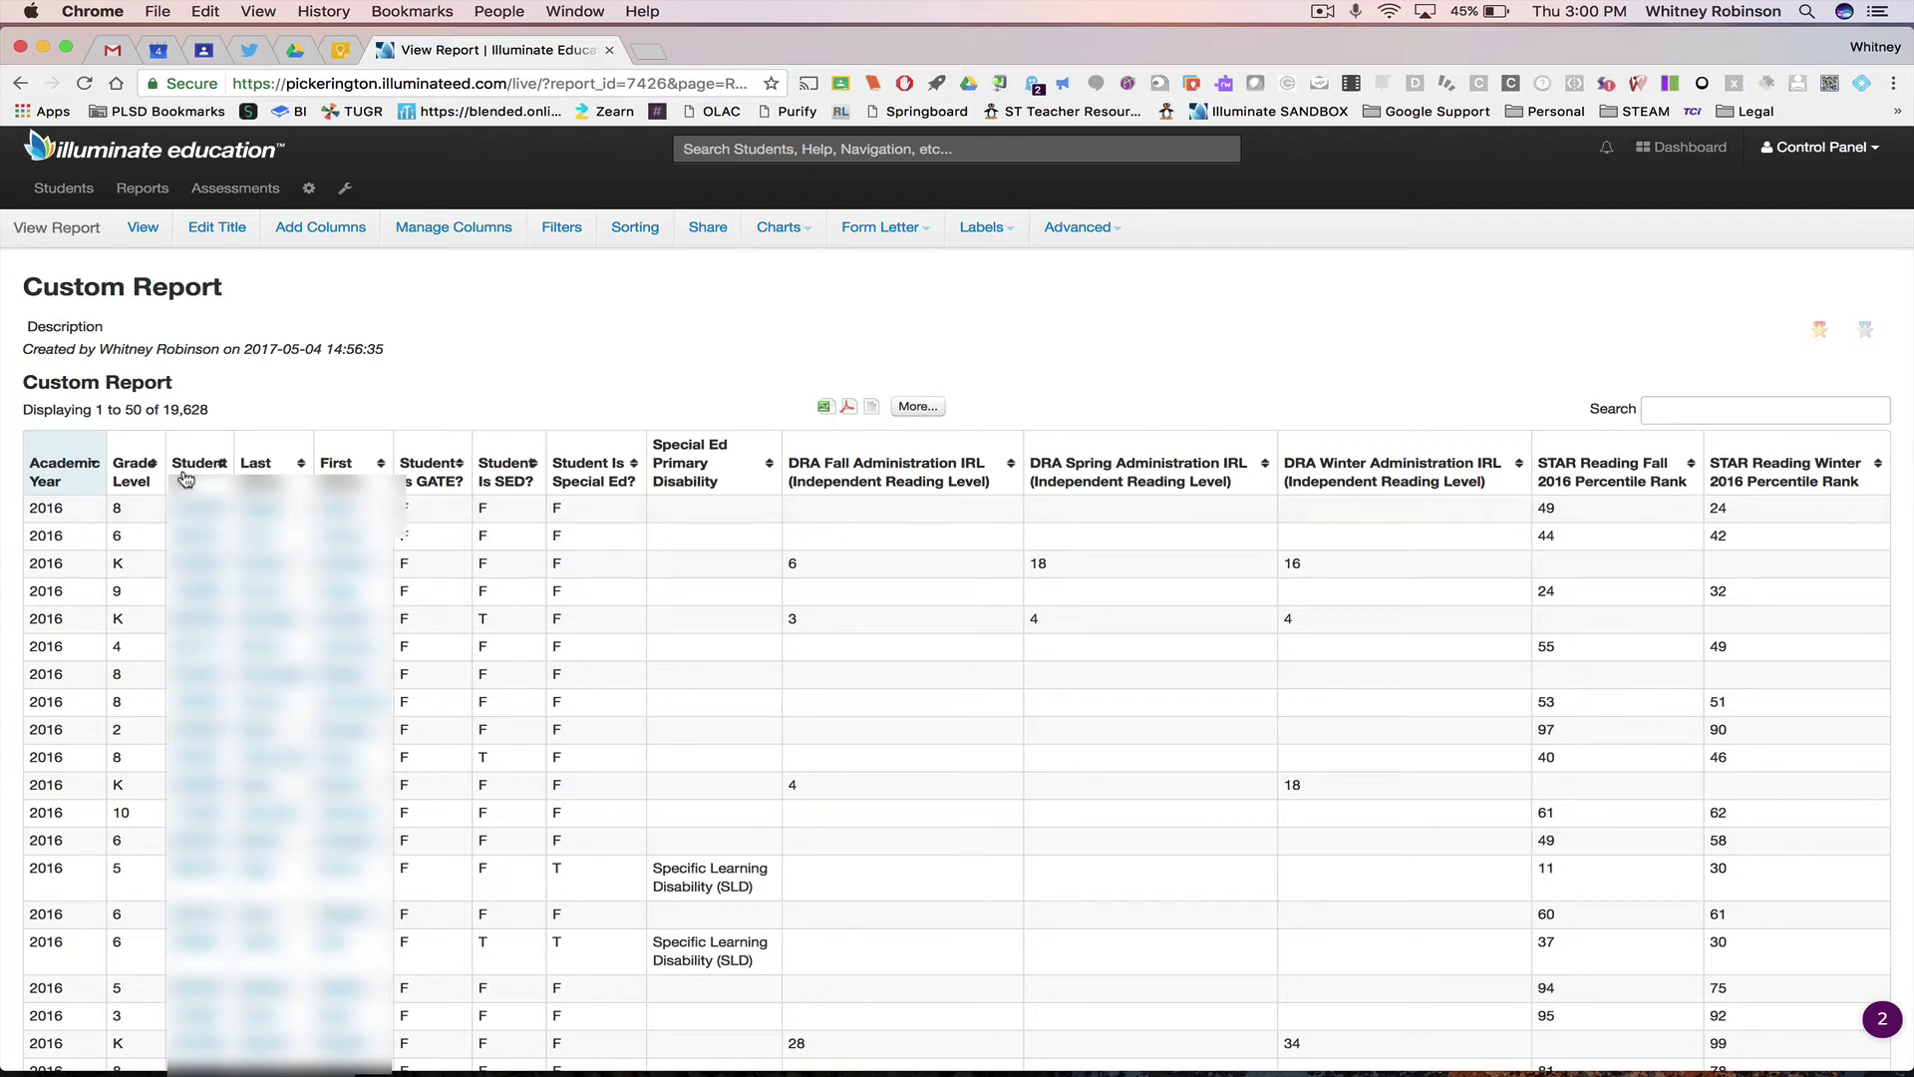
{"action": "left_click", "coordinate": [302, 465]}
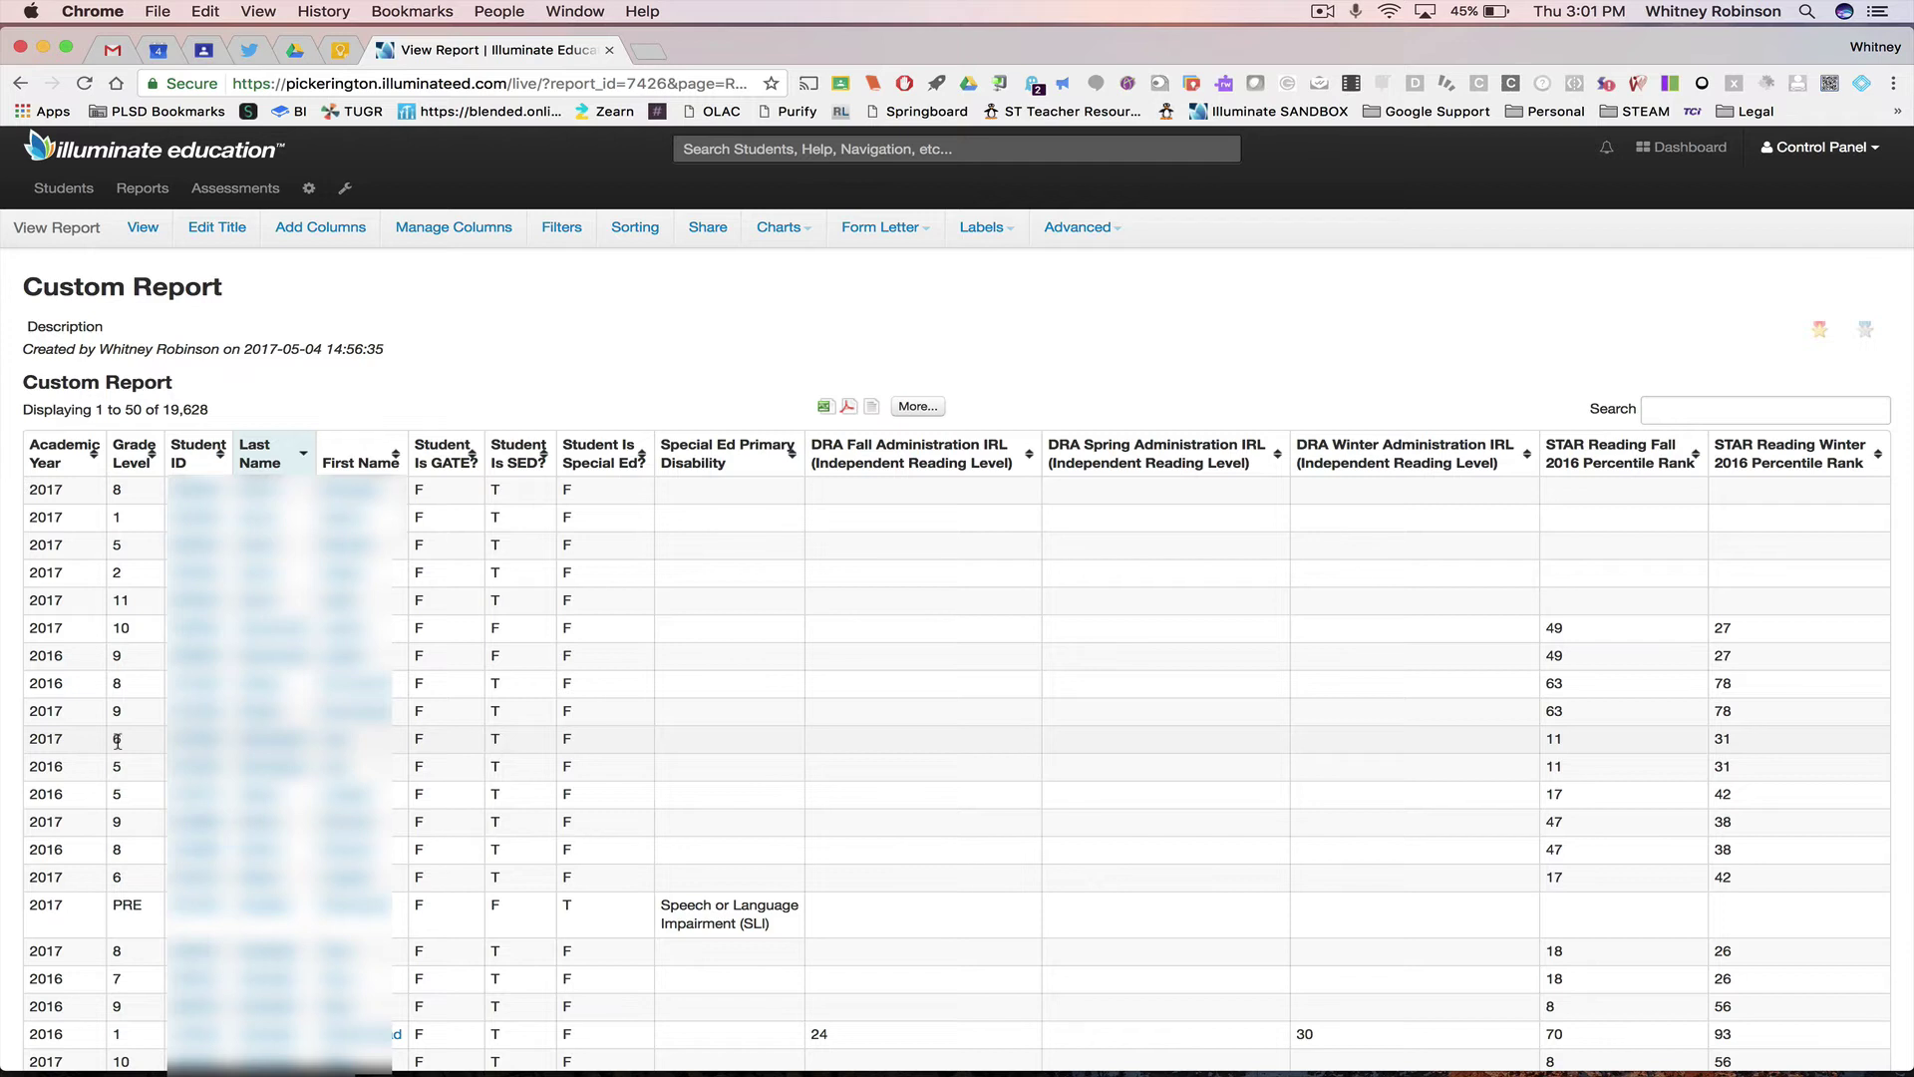
Step: Add a report filter requiring Enrollment - Academic Year equals 2017 and save the filters
{"action": "left_click", "coordinate": [565, 231]}
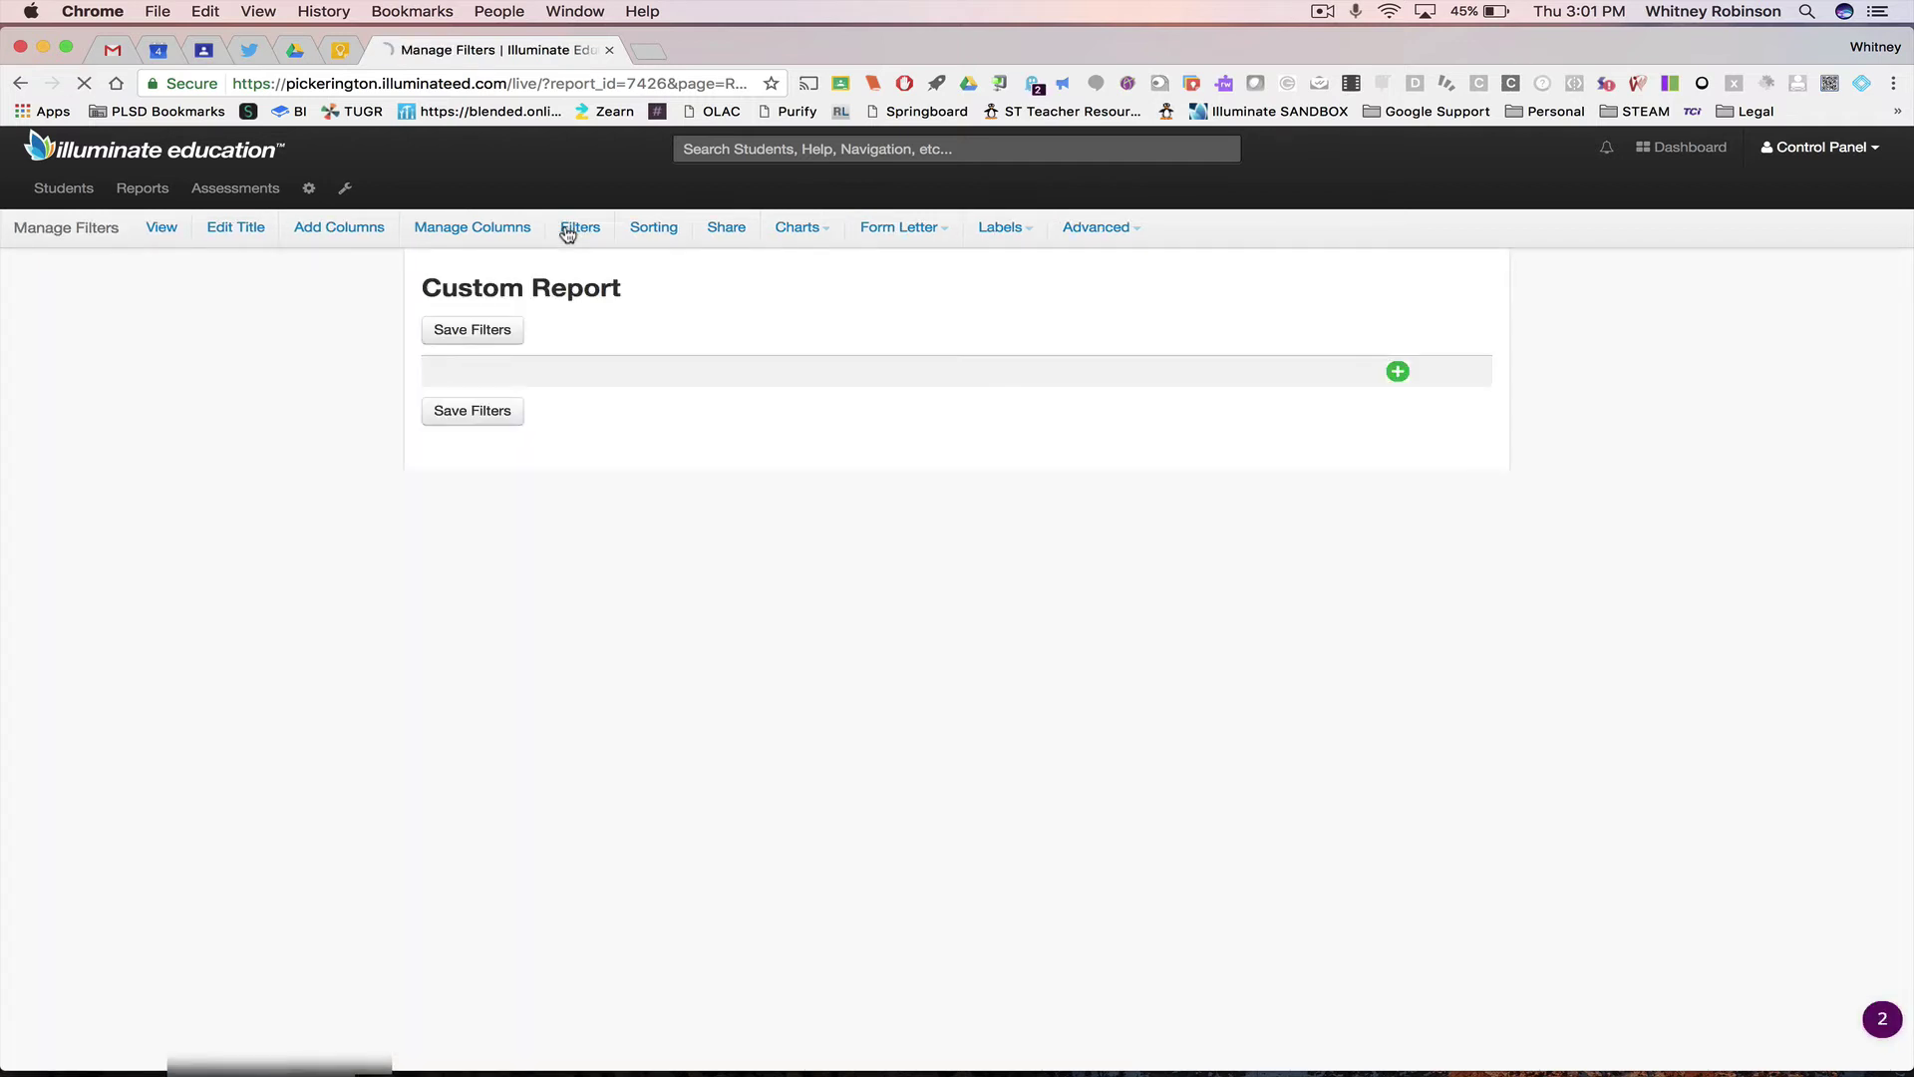
{"action": "left_click", "coordinate": [1396, 373]}
{"action": "left_click", "coordinate": [490, 375]}
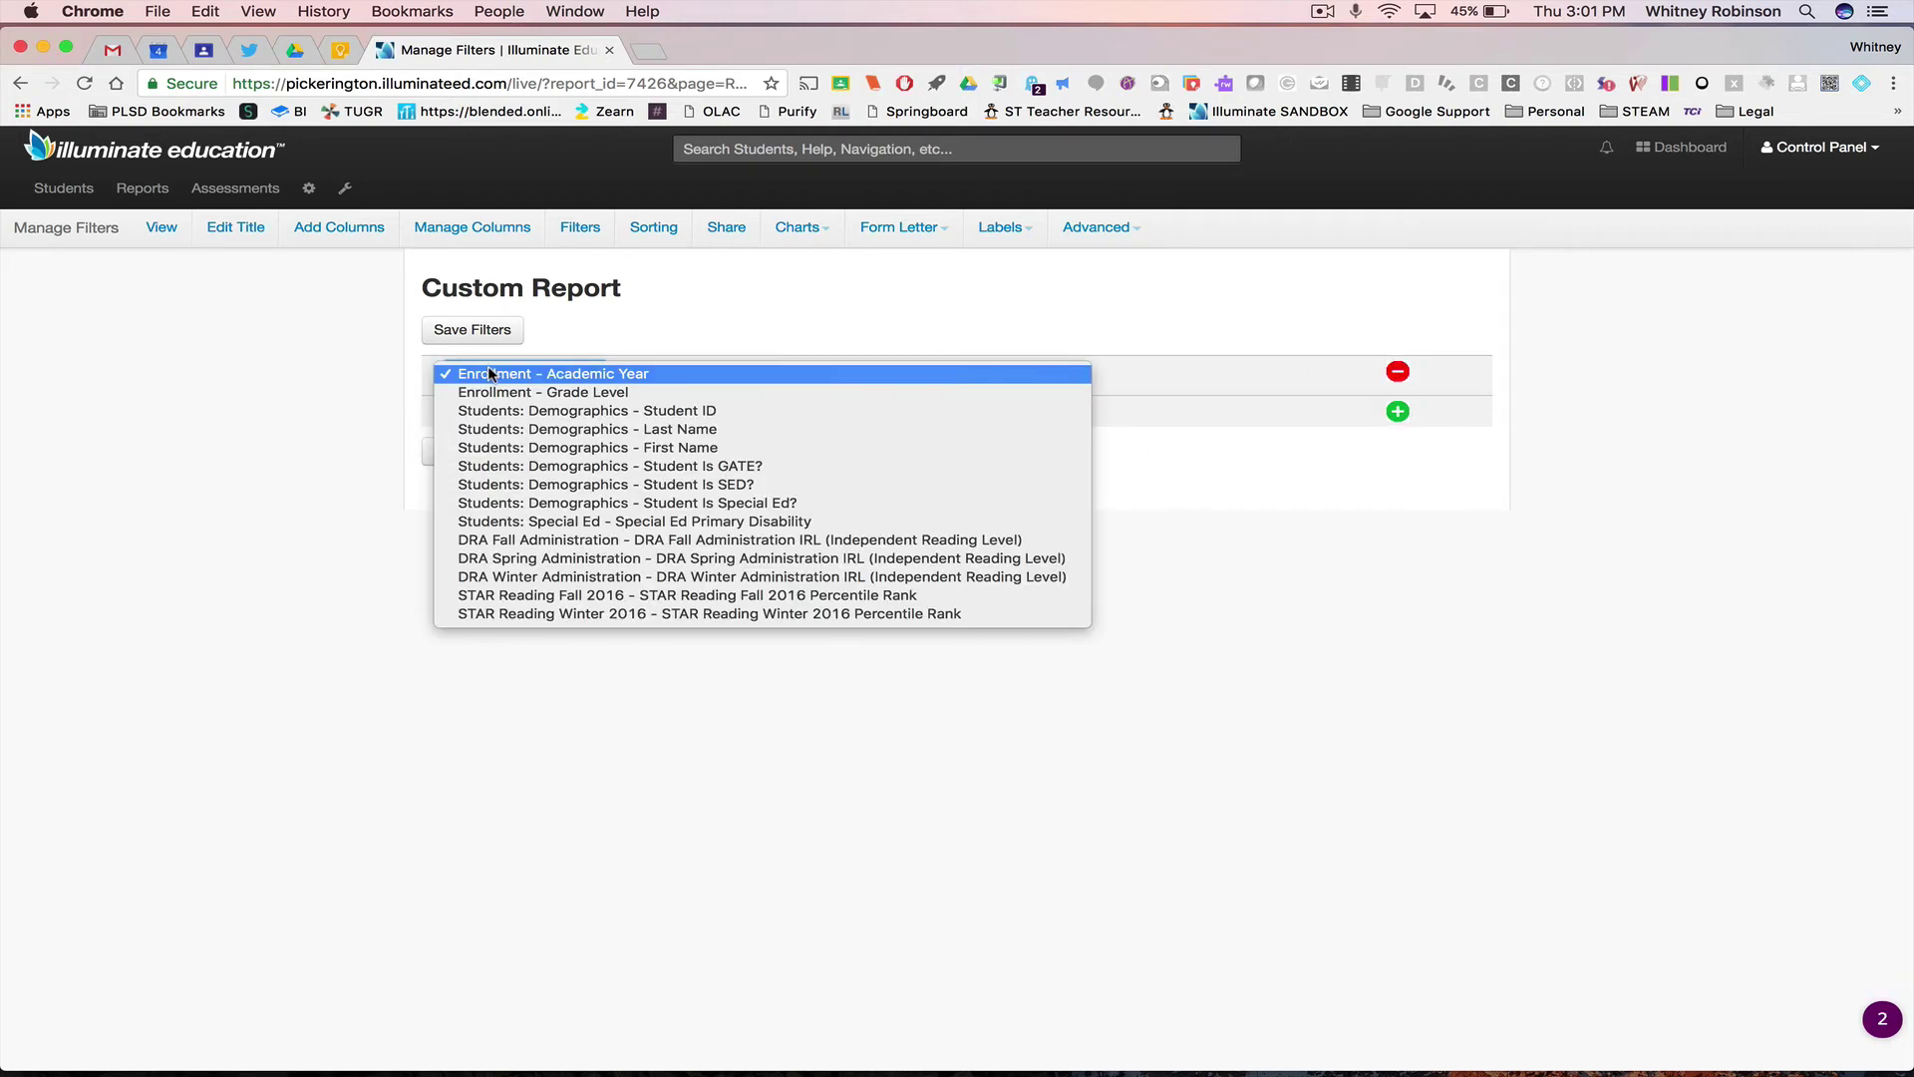
{"action": "left_click", "coordinate": [586, 377]}
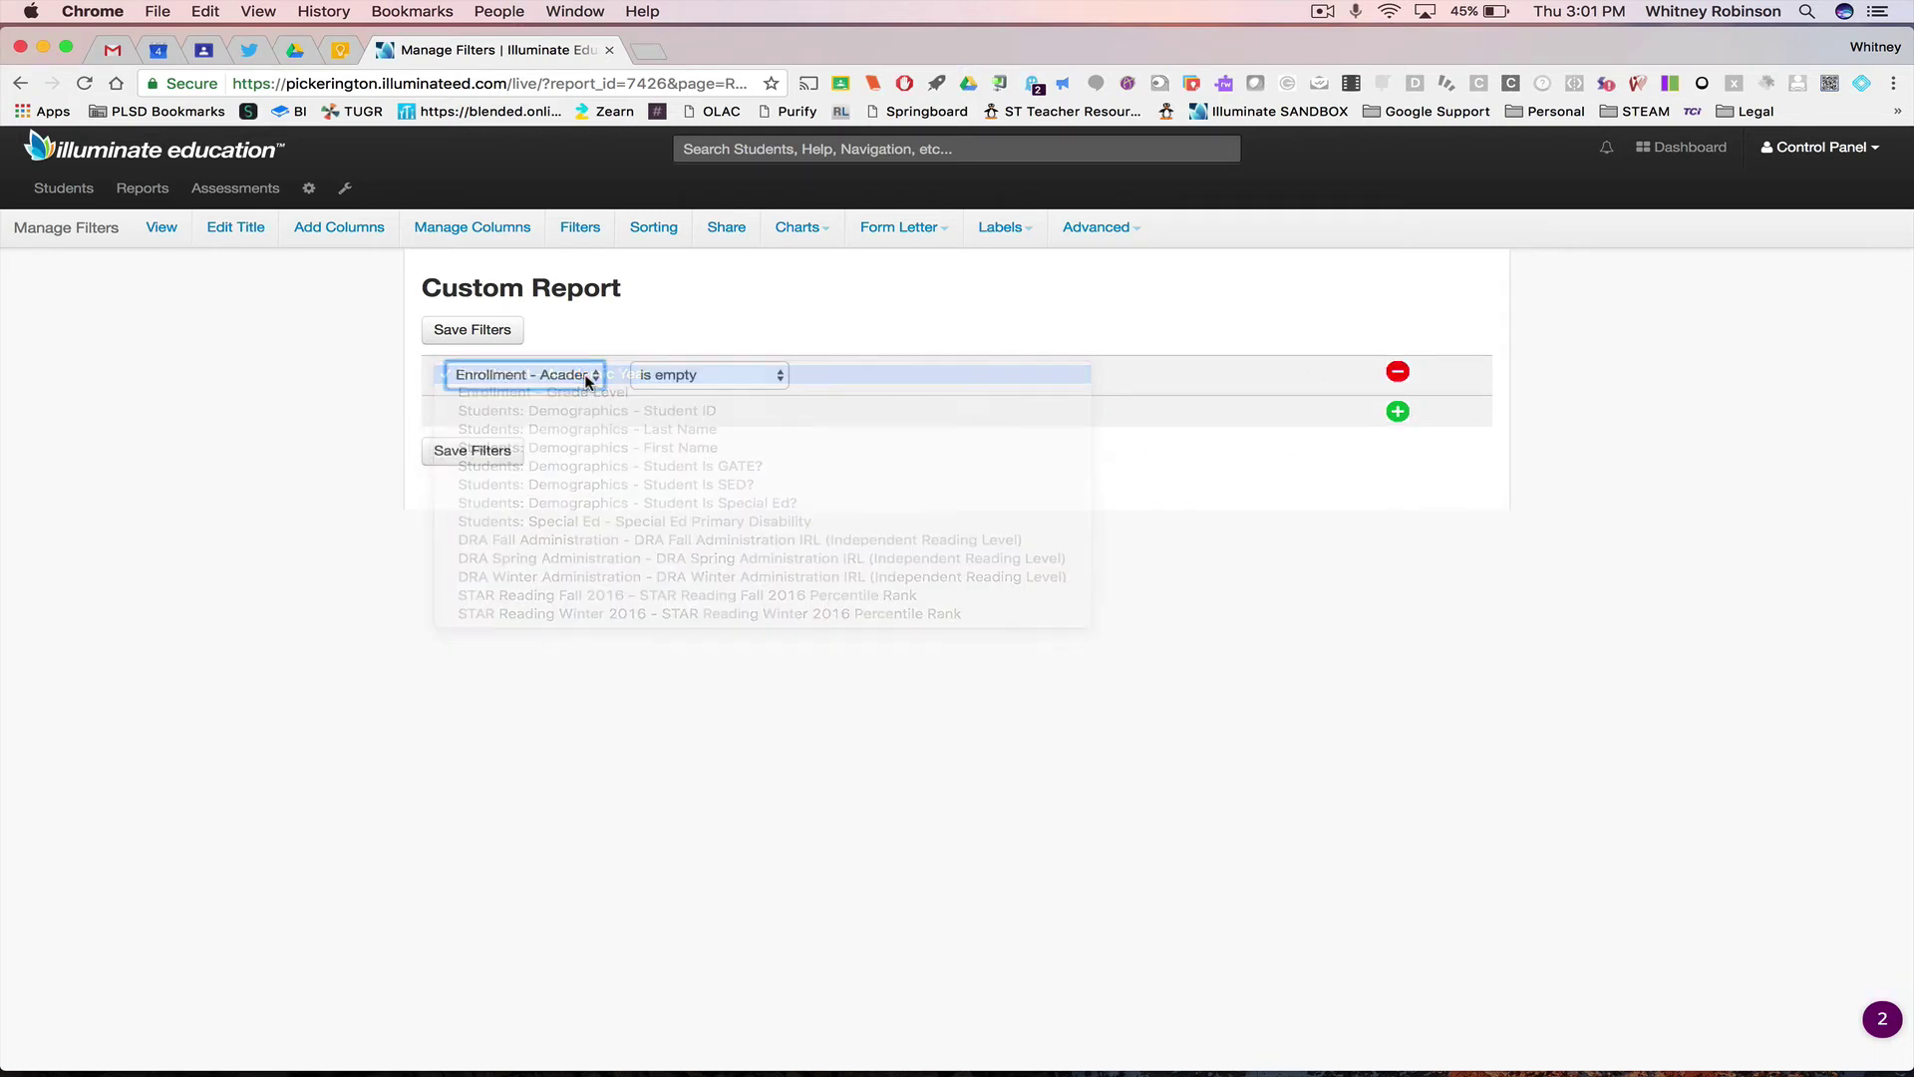
{"action": "left_click", "coordinate": [656, 377]}
{"action": "left_click", "coordinate": [662, 411]}
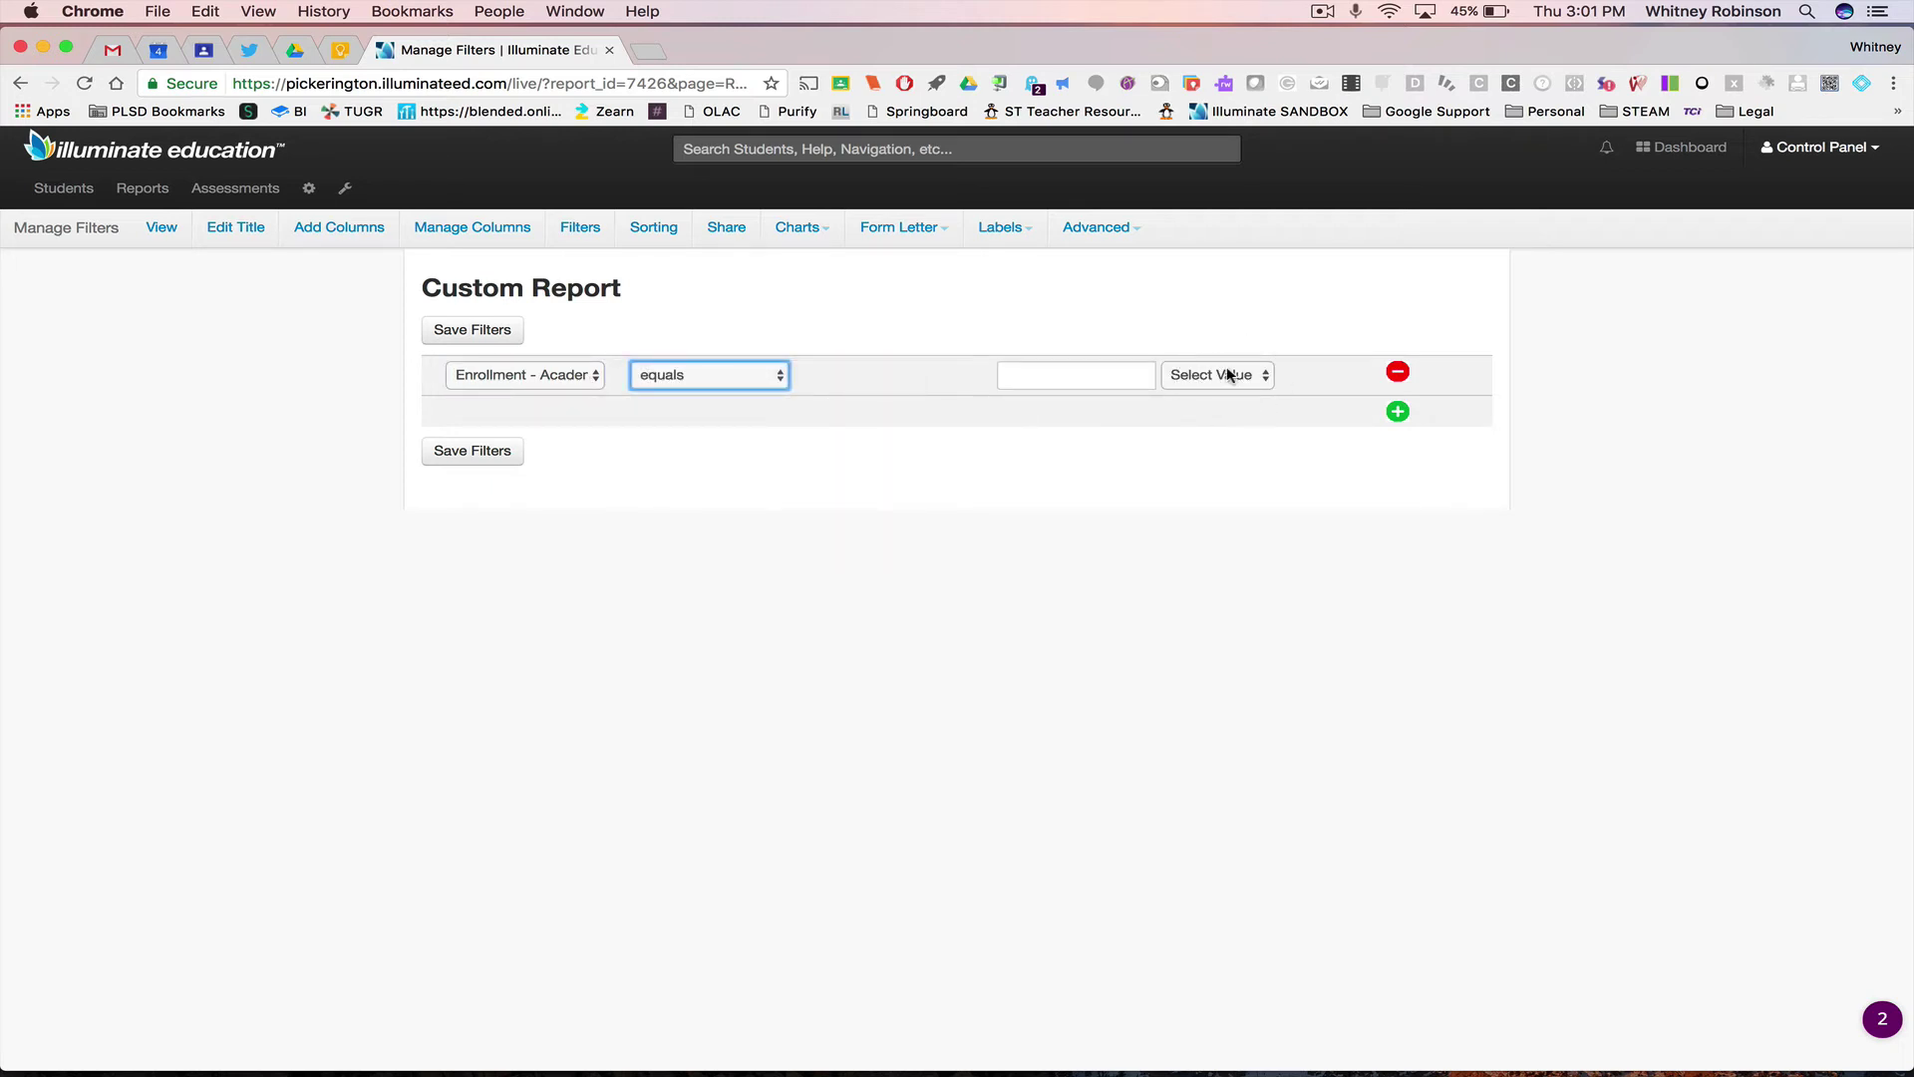
{"action": "left_click", "coordinate": [1228, 374]}
{"action": "left_click", "coordinate": [1200, 428]}
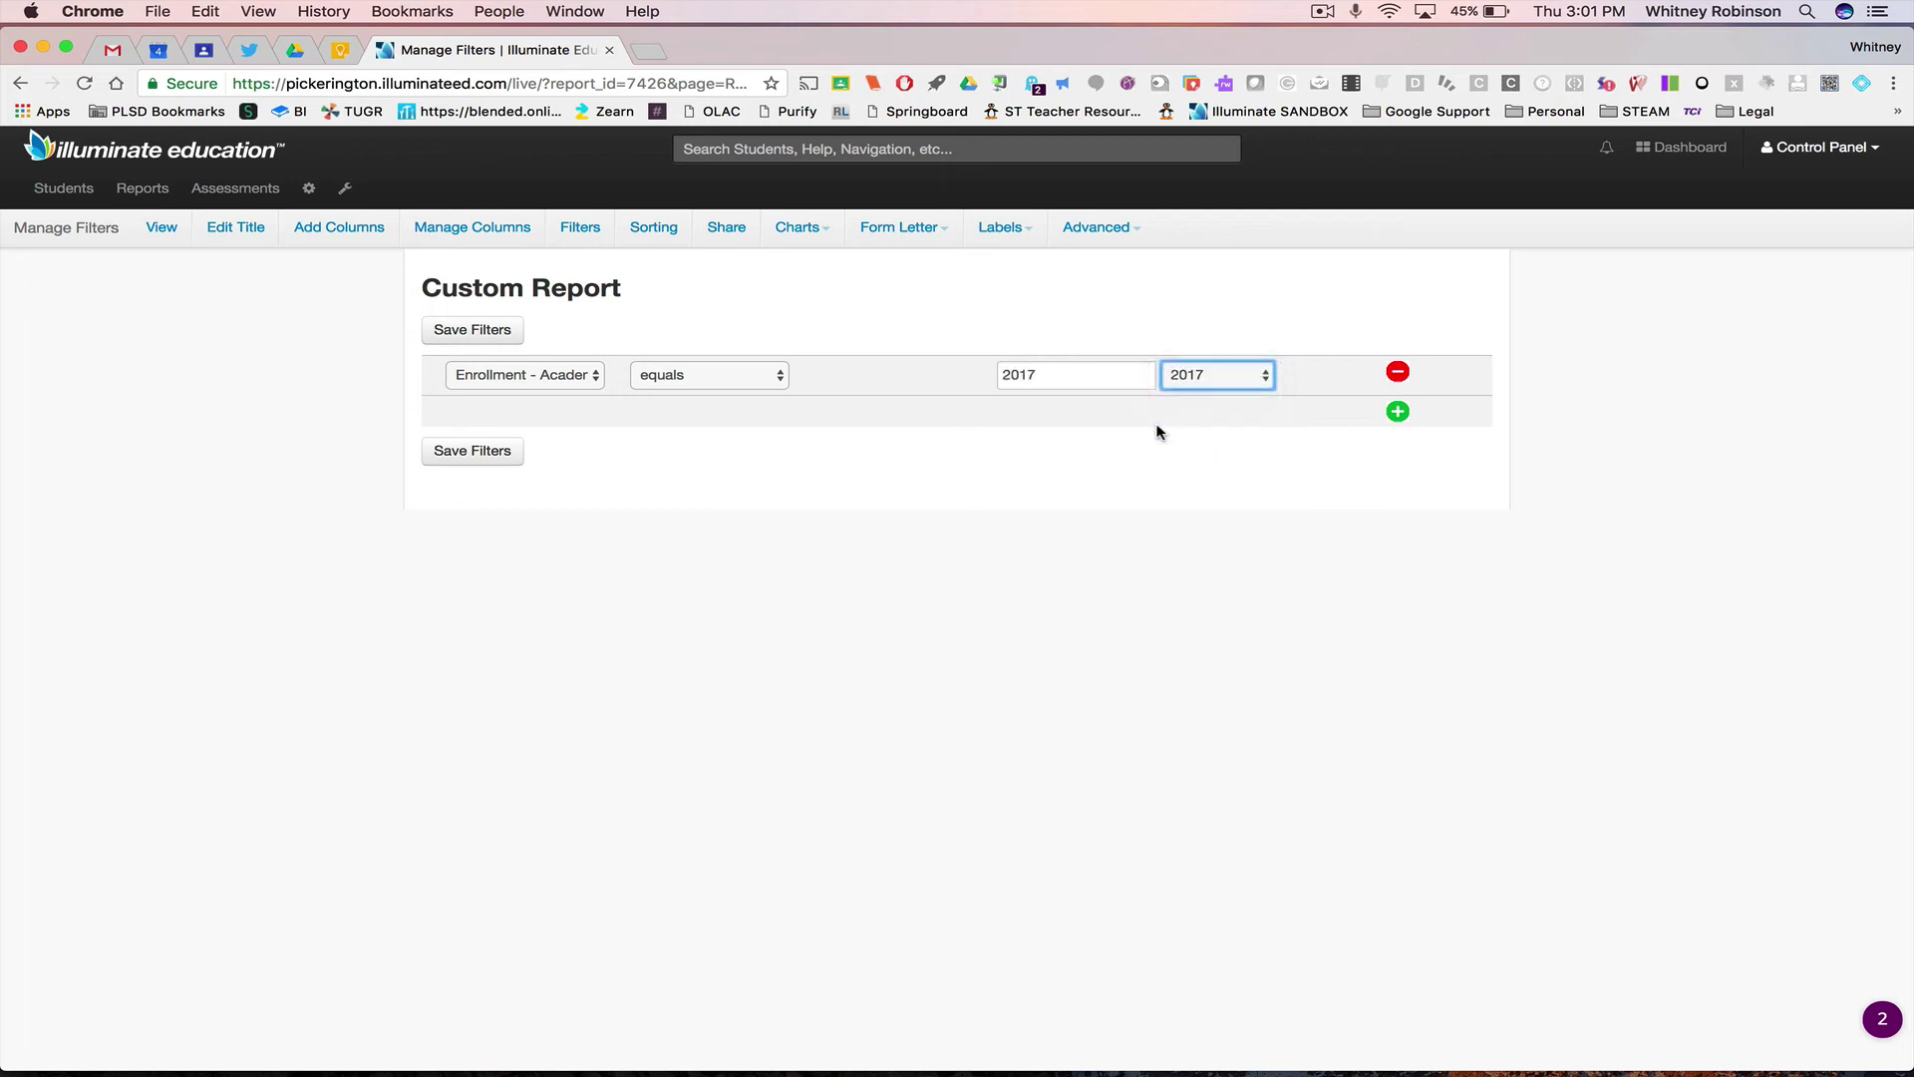
{"action": "left_click", "coordinate": [489, 453]}
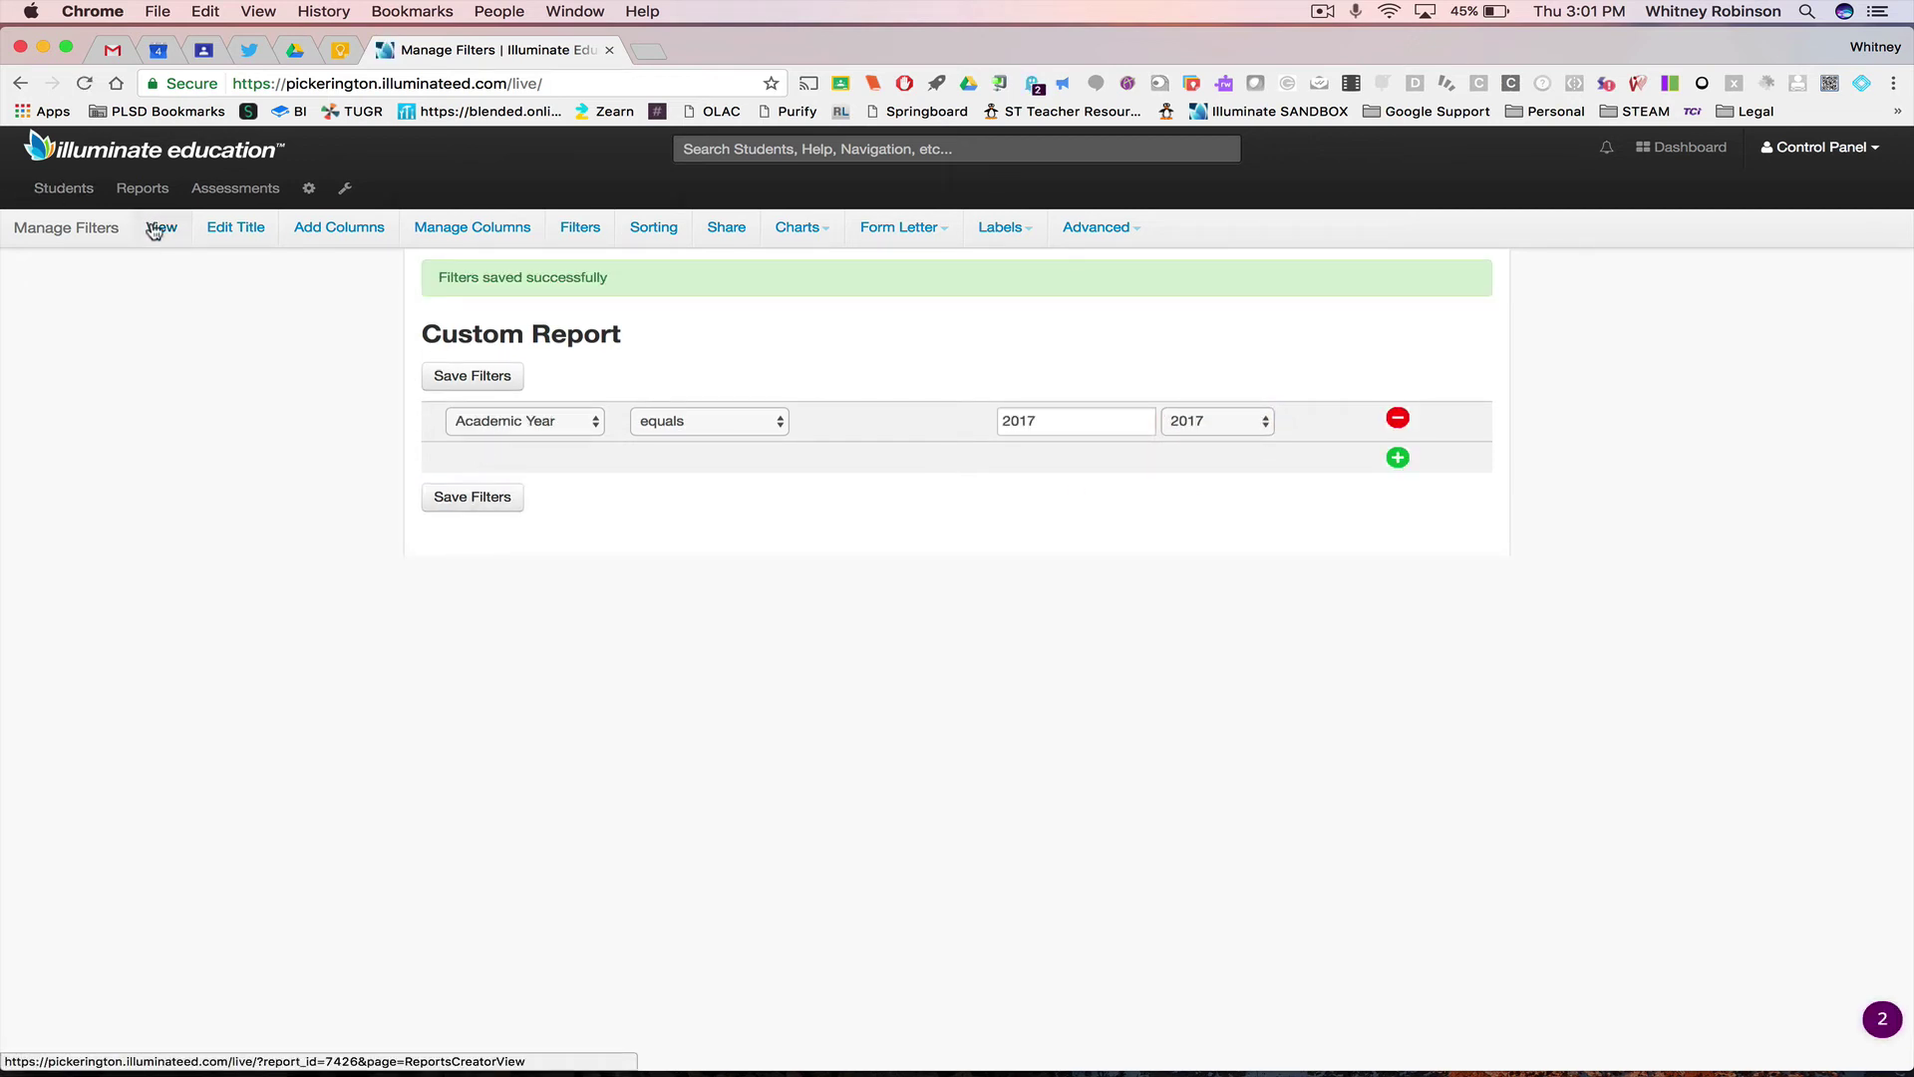
Step: View the custom report with the academic year filter applied and sort its rows by Last Name
{"action": "left_click", "coordinate": [154, 231]}
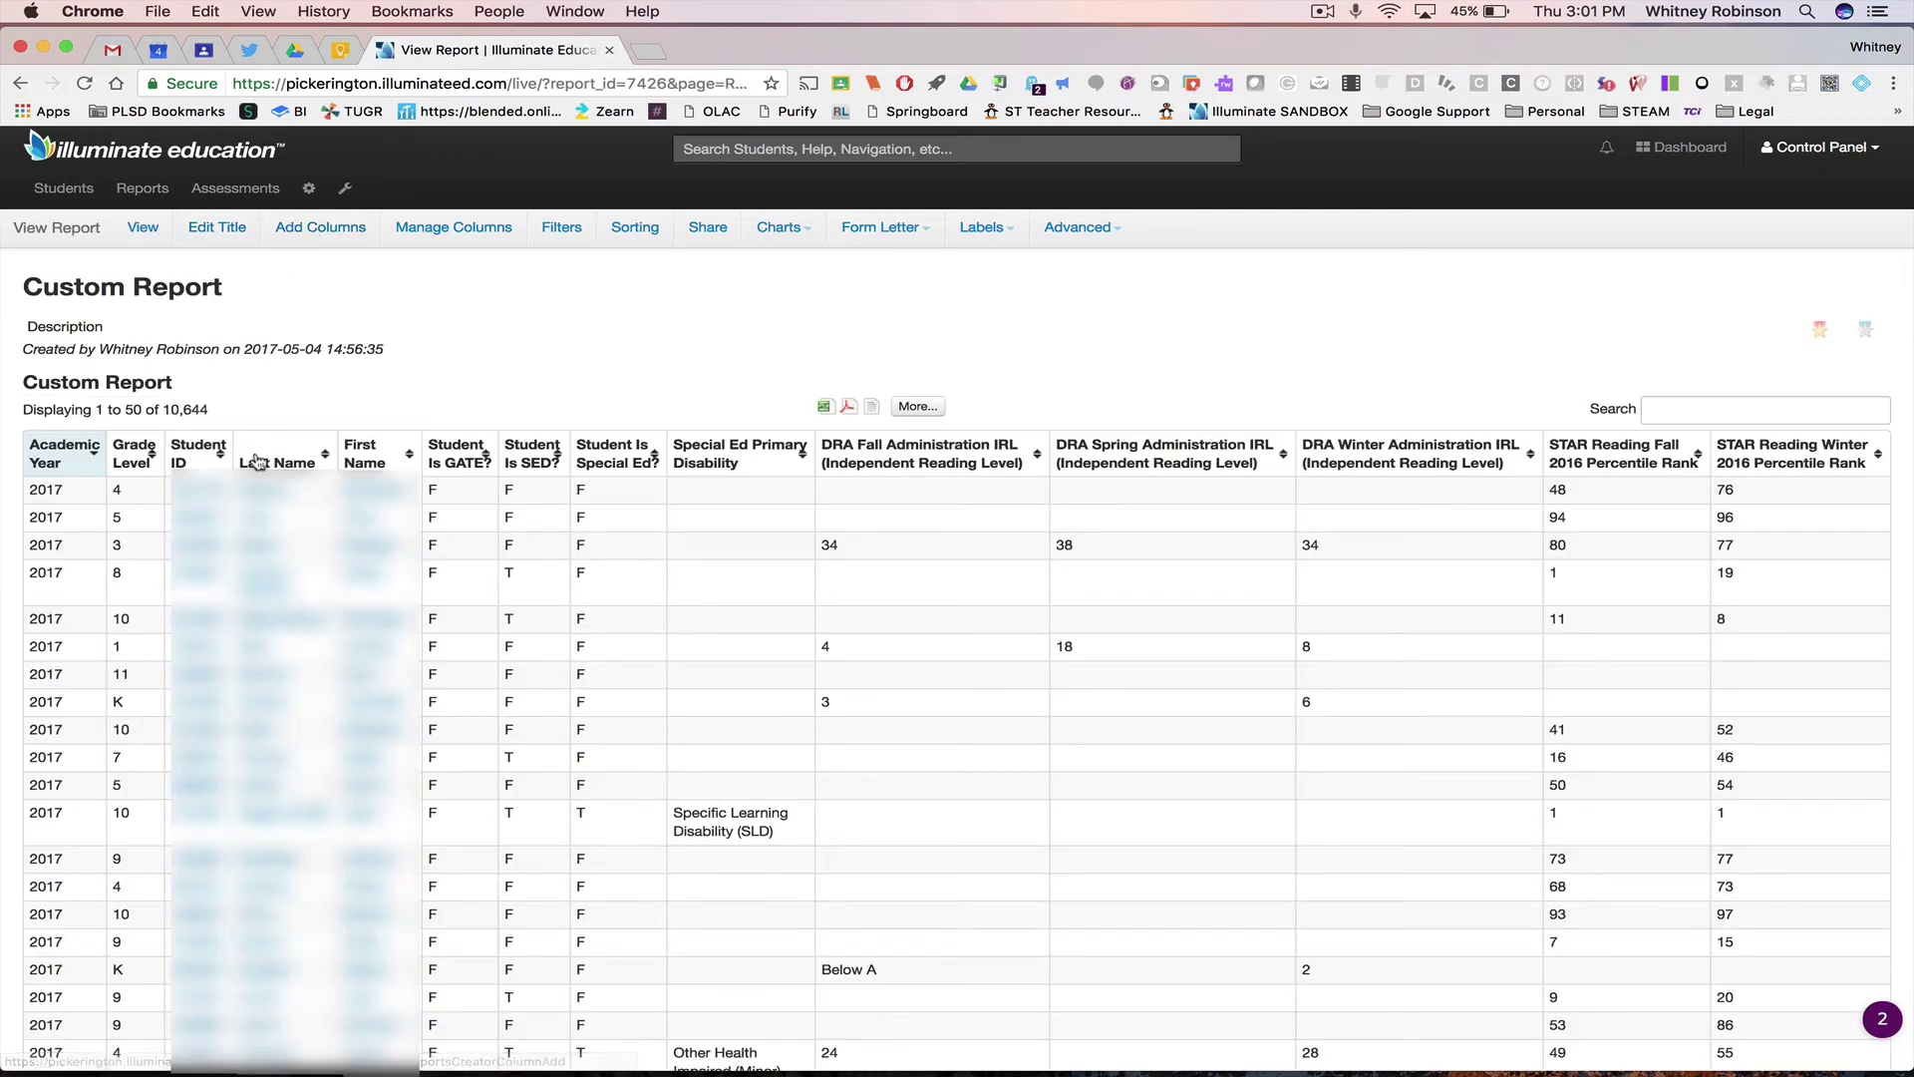
{"action": "left_click", "coordinate": [315, 453]}
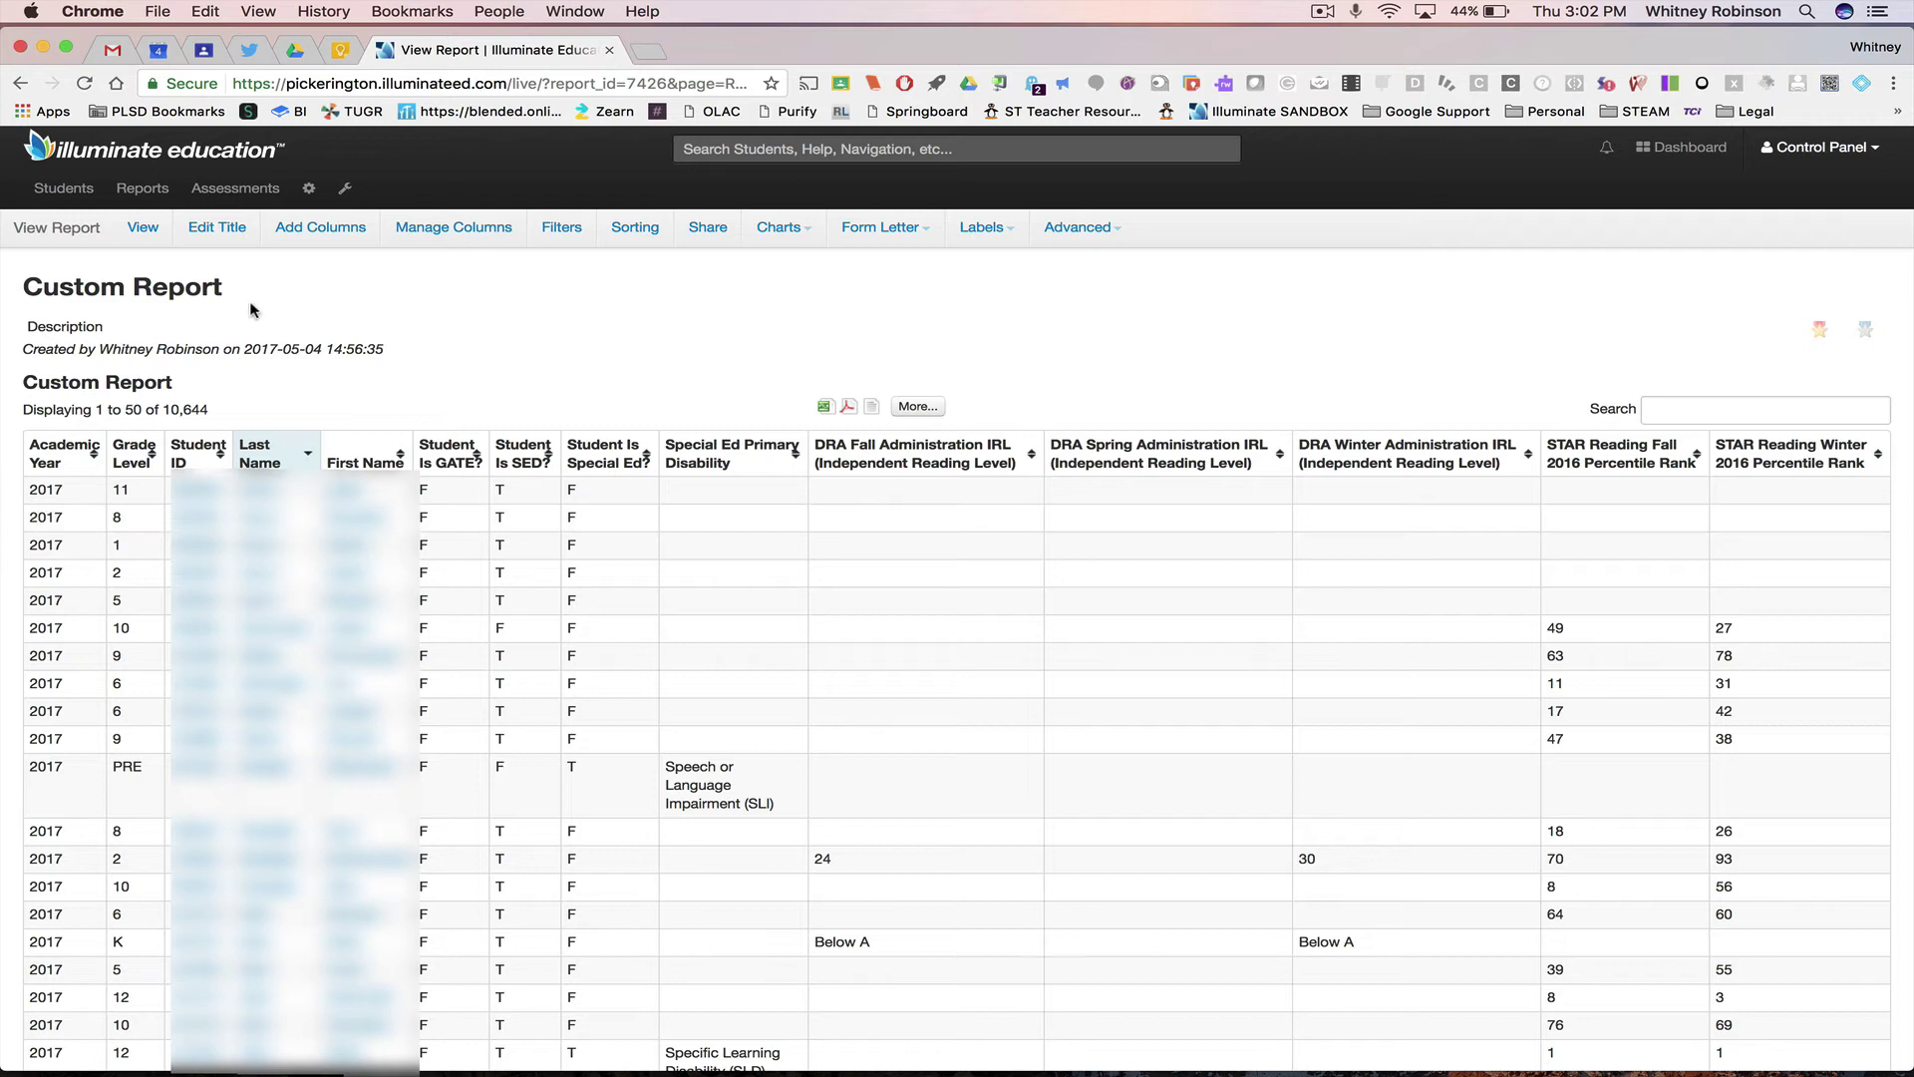
{"action": "left_click", "coordinate": [311, 235]}
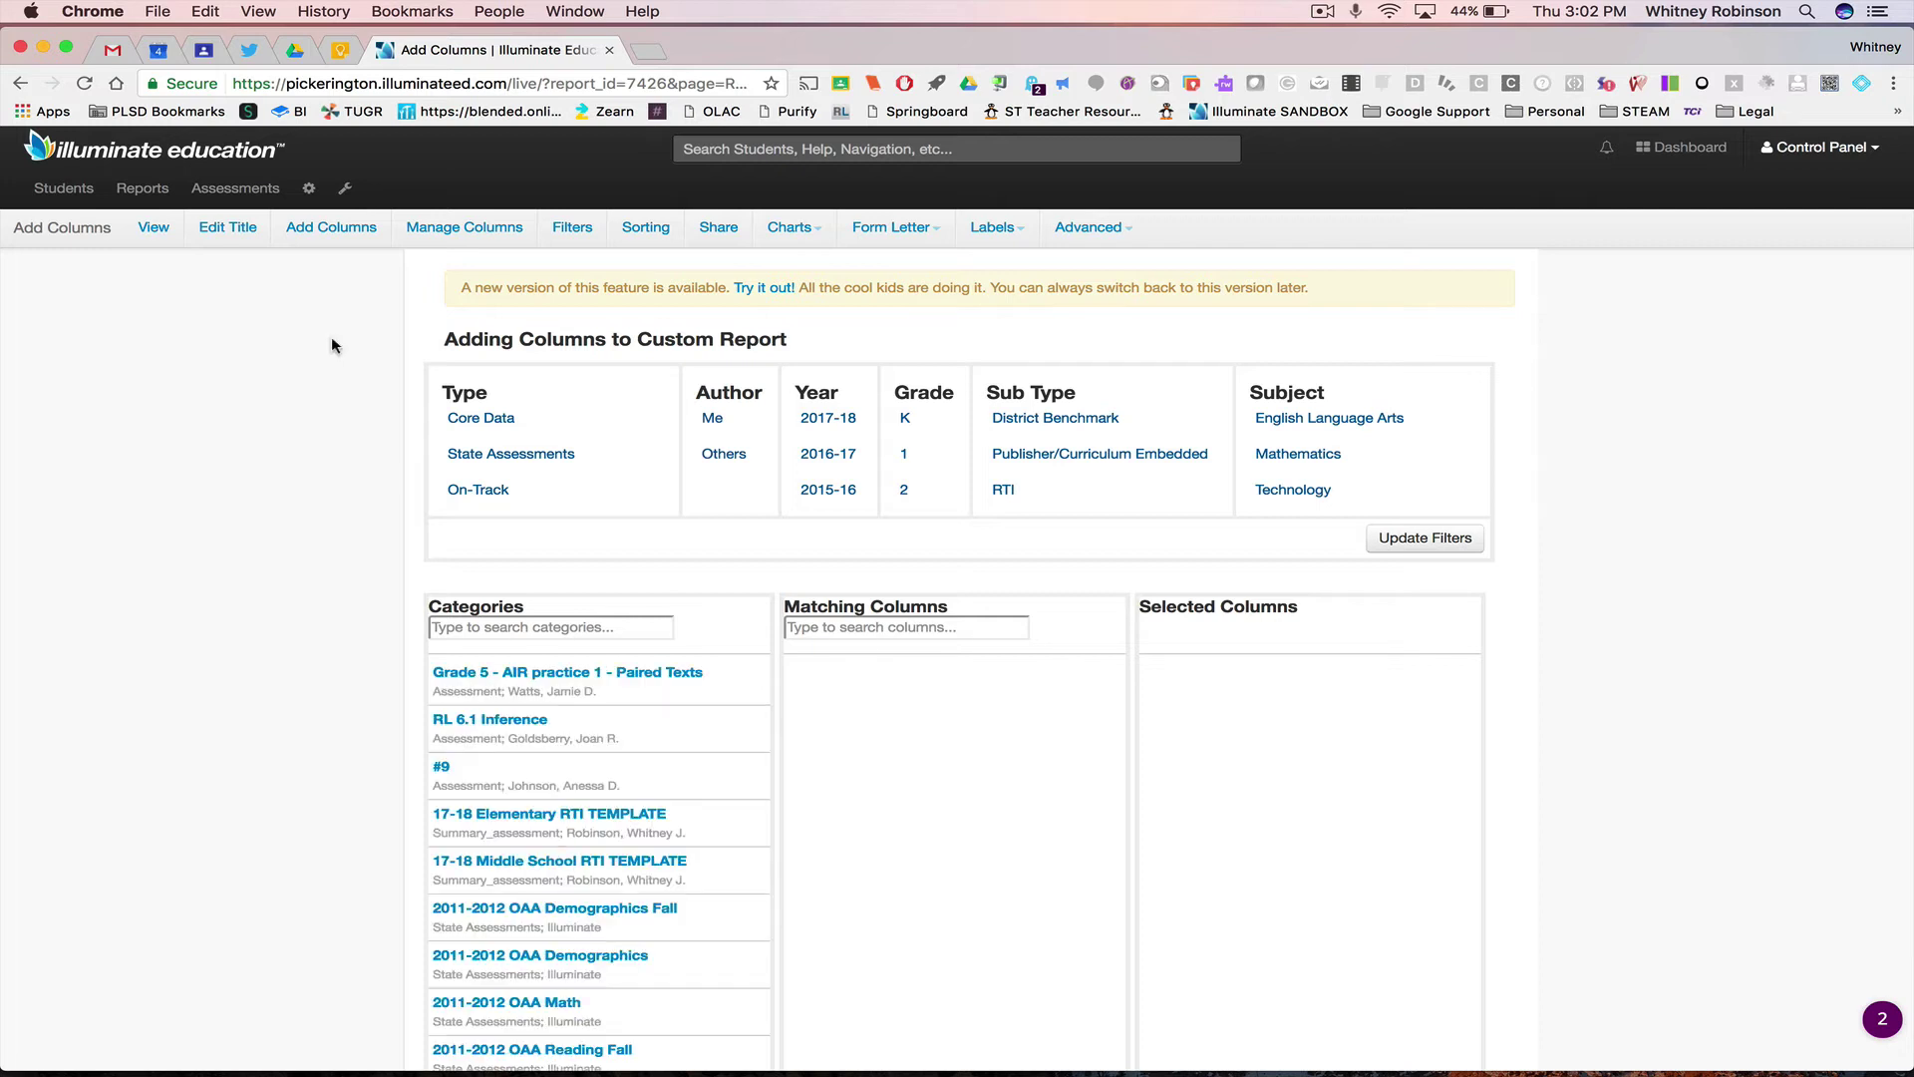
{"action": "left_click", "coordinate": [439, 232]}
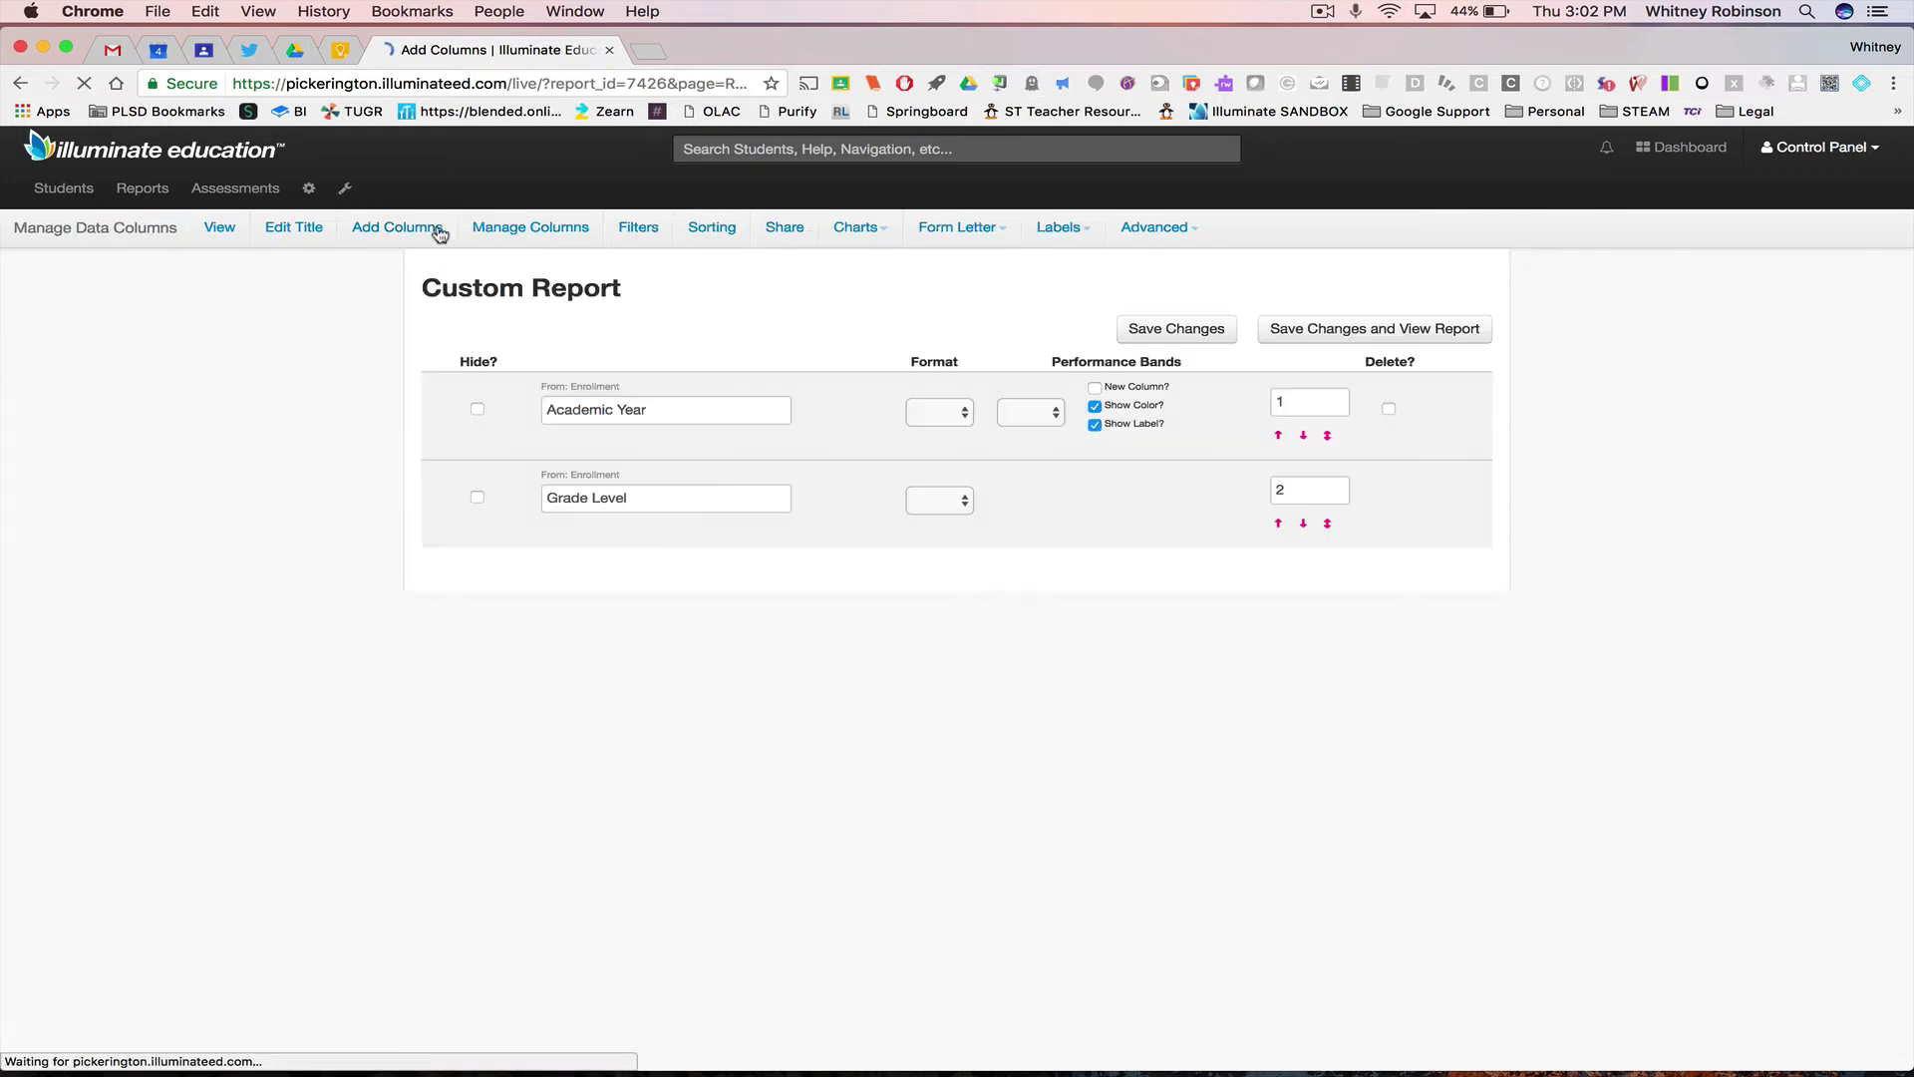
{"action": "left_click", "coordinate": [651, 228]}
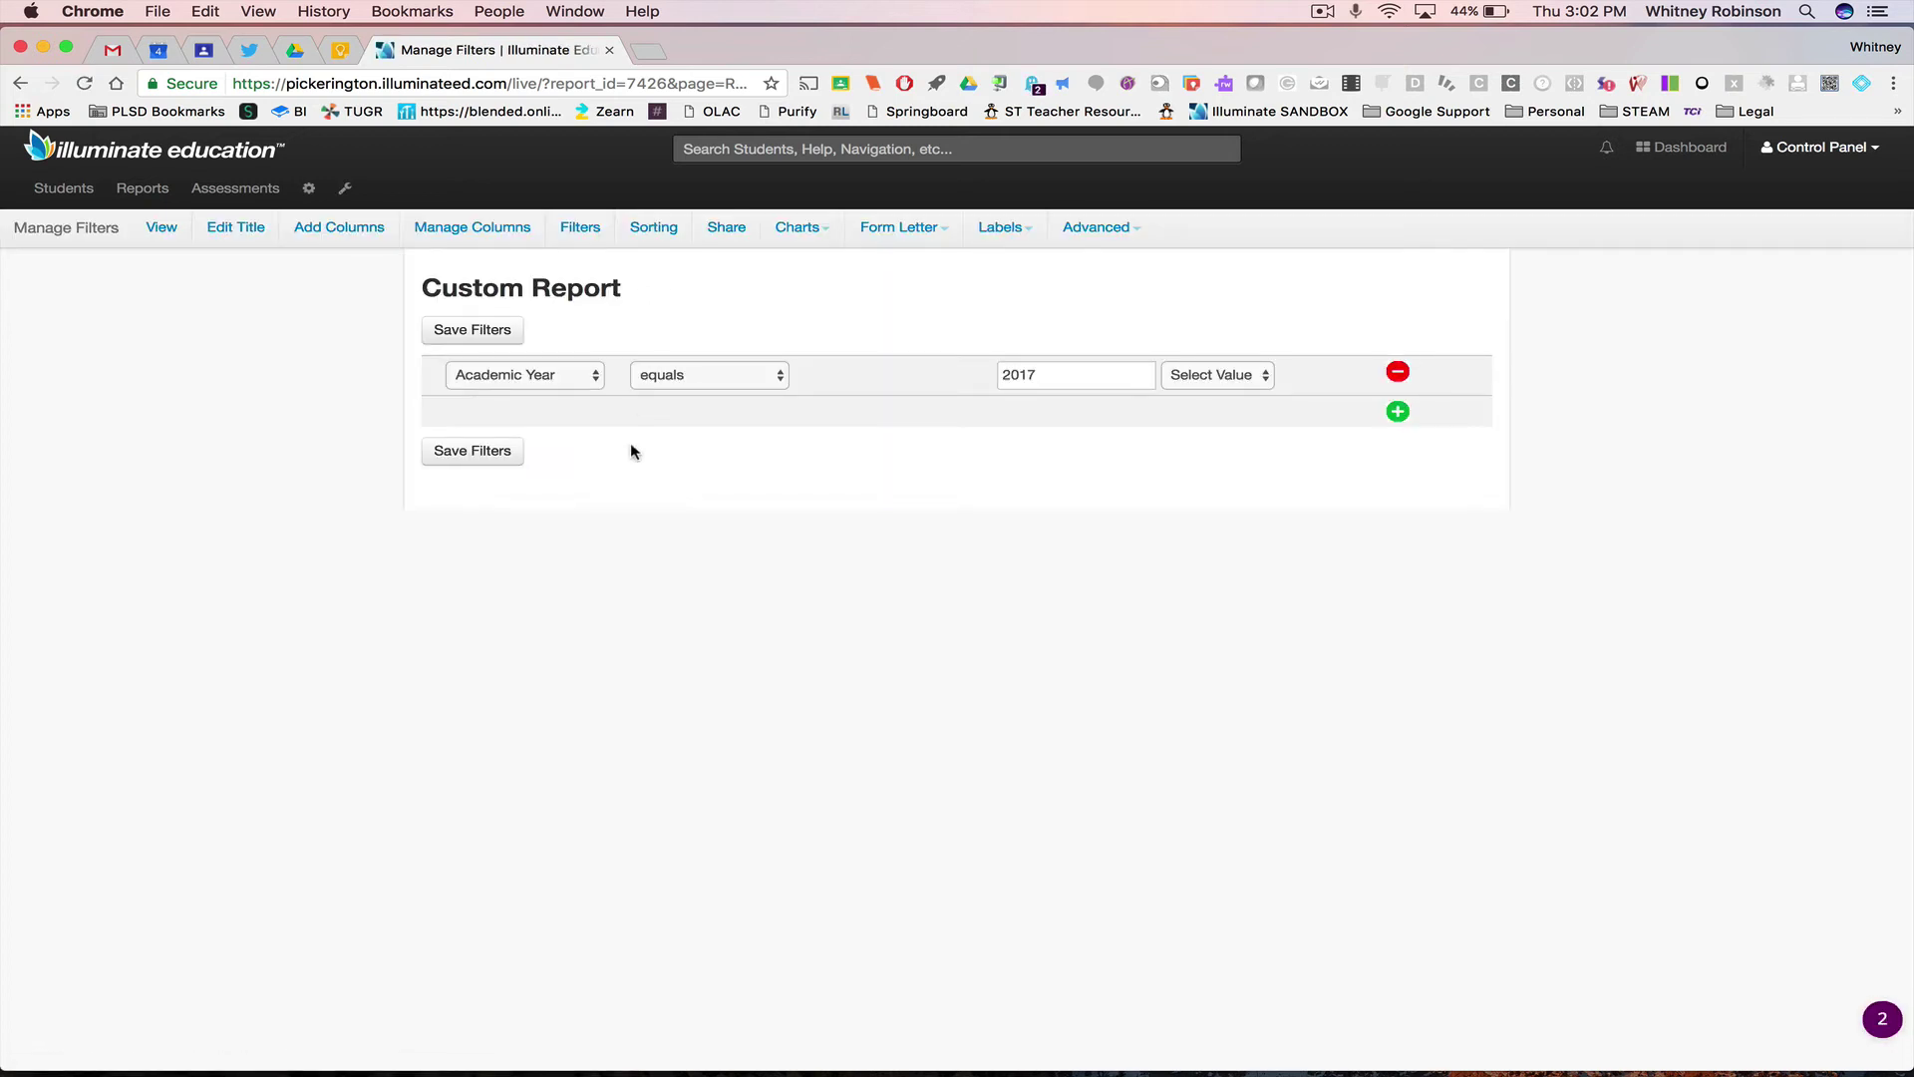
Step: Hide the Academic Year, Student ID, Last Name and First Name columns, and look over the resulting report
{"action": "left_click", "coordinate": [453, 229]}
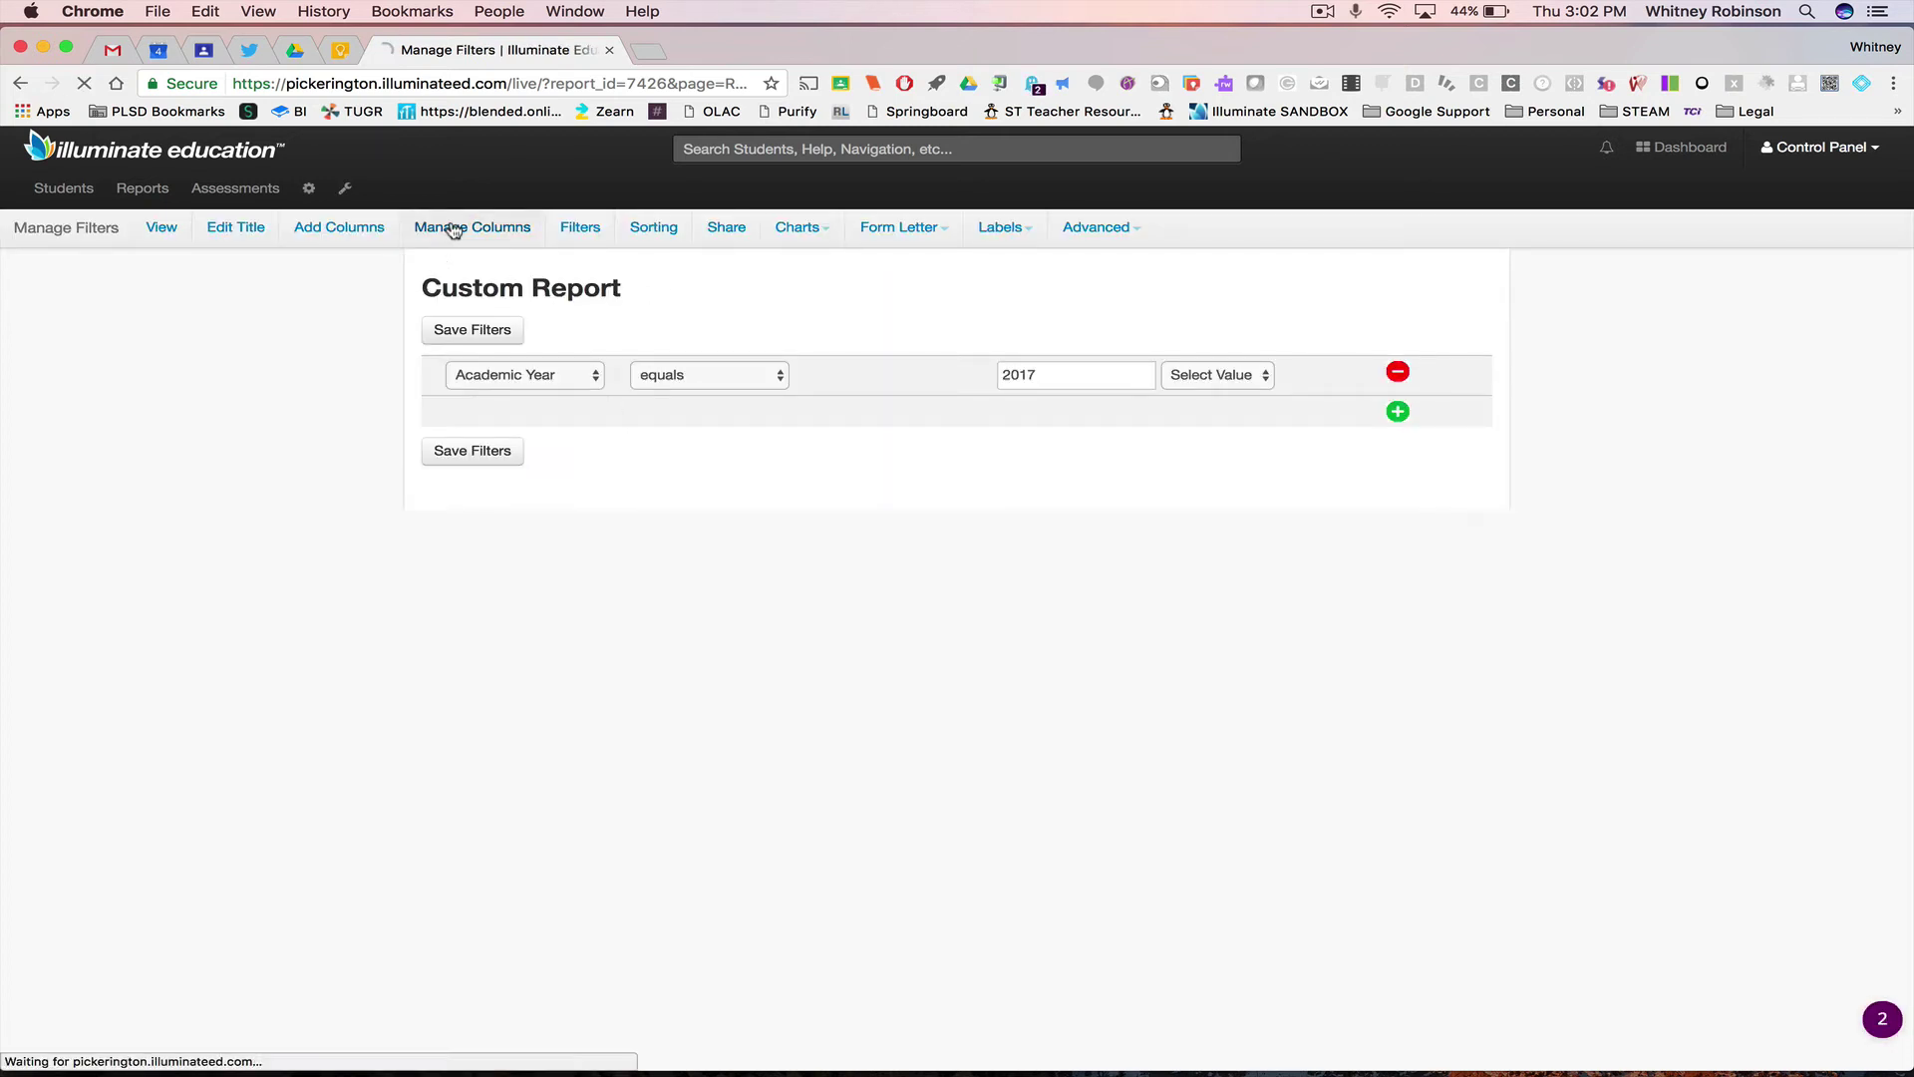
{"action": "left_click", "coordinate": [475, 410]}
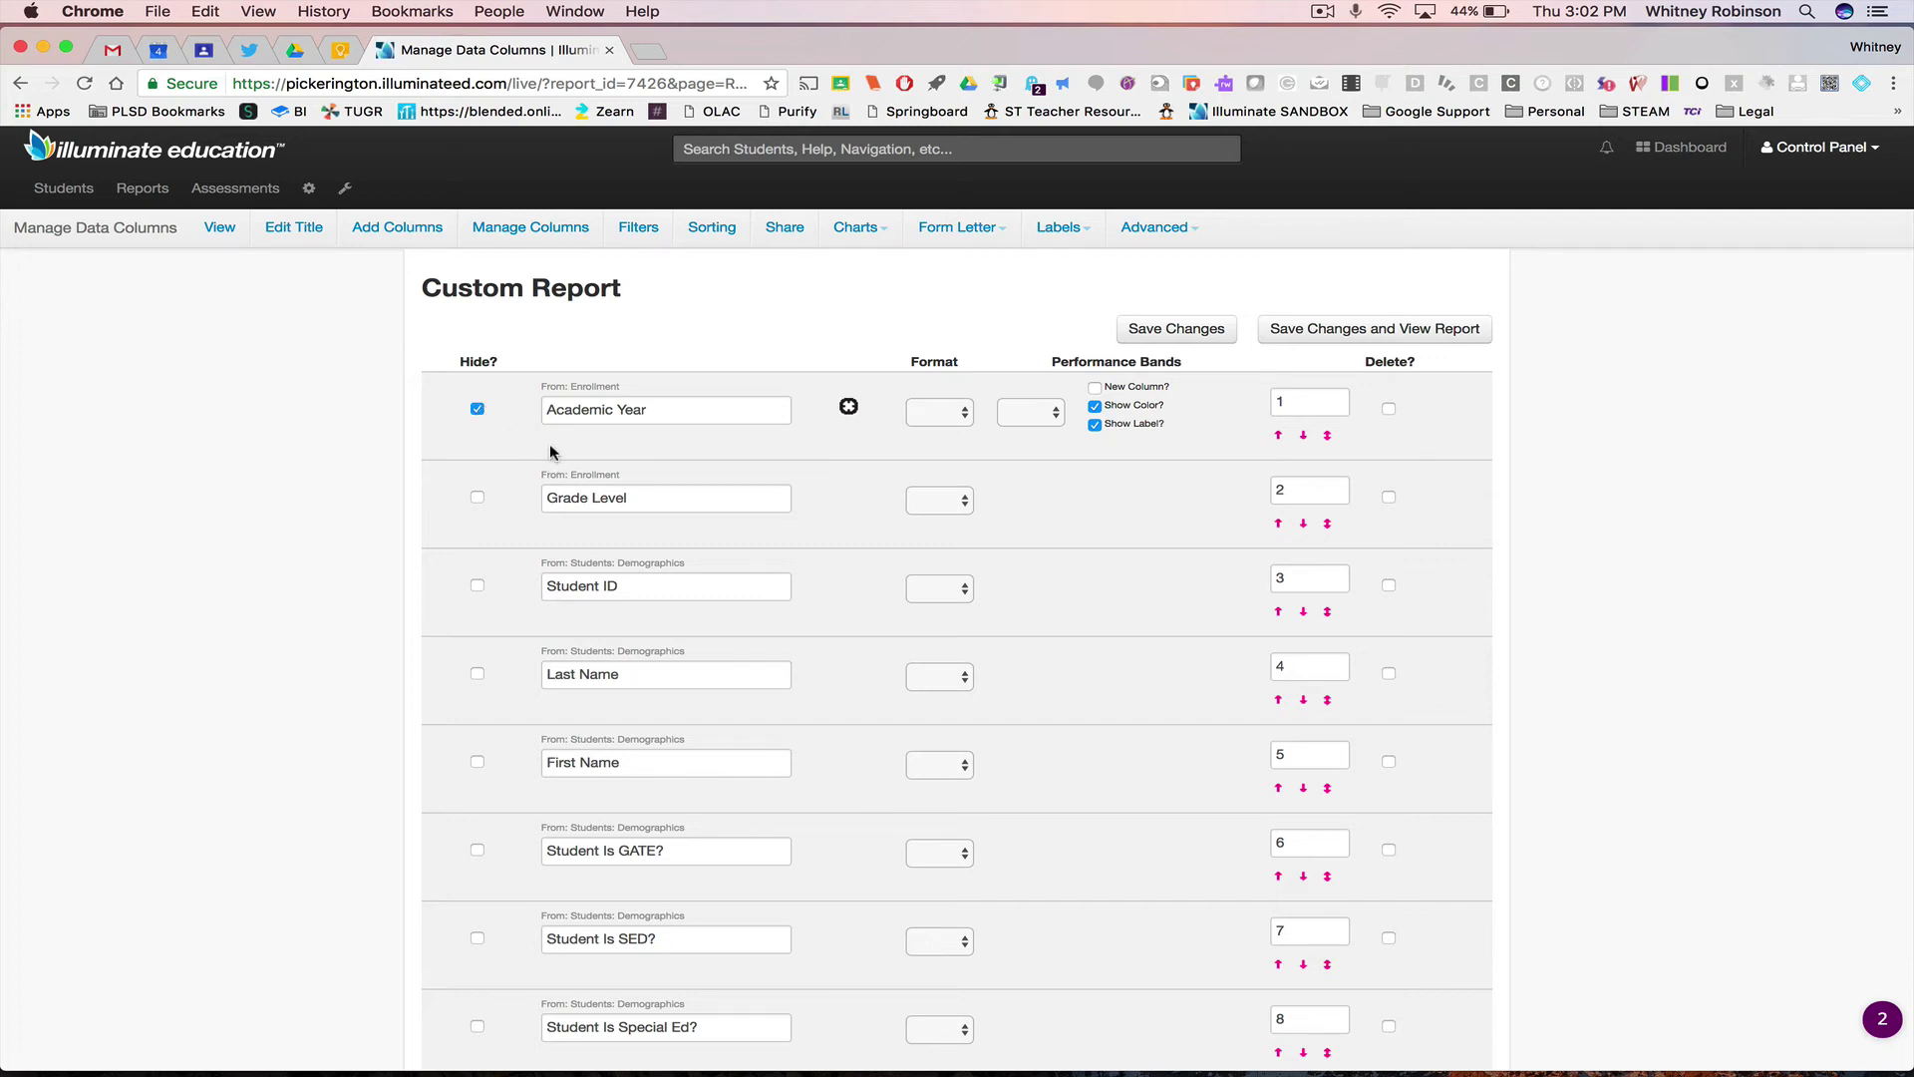
{"action": "scroll", "coordinate": [550, 450], "scroll_direction": "down", "scroll_amount": 3}
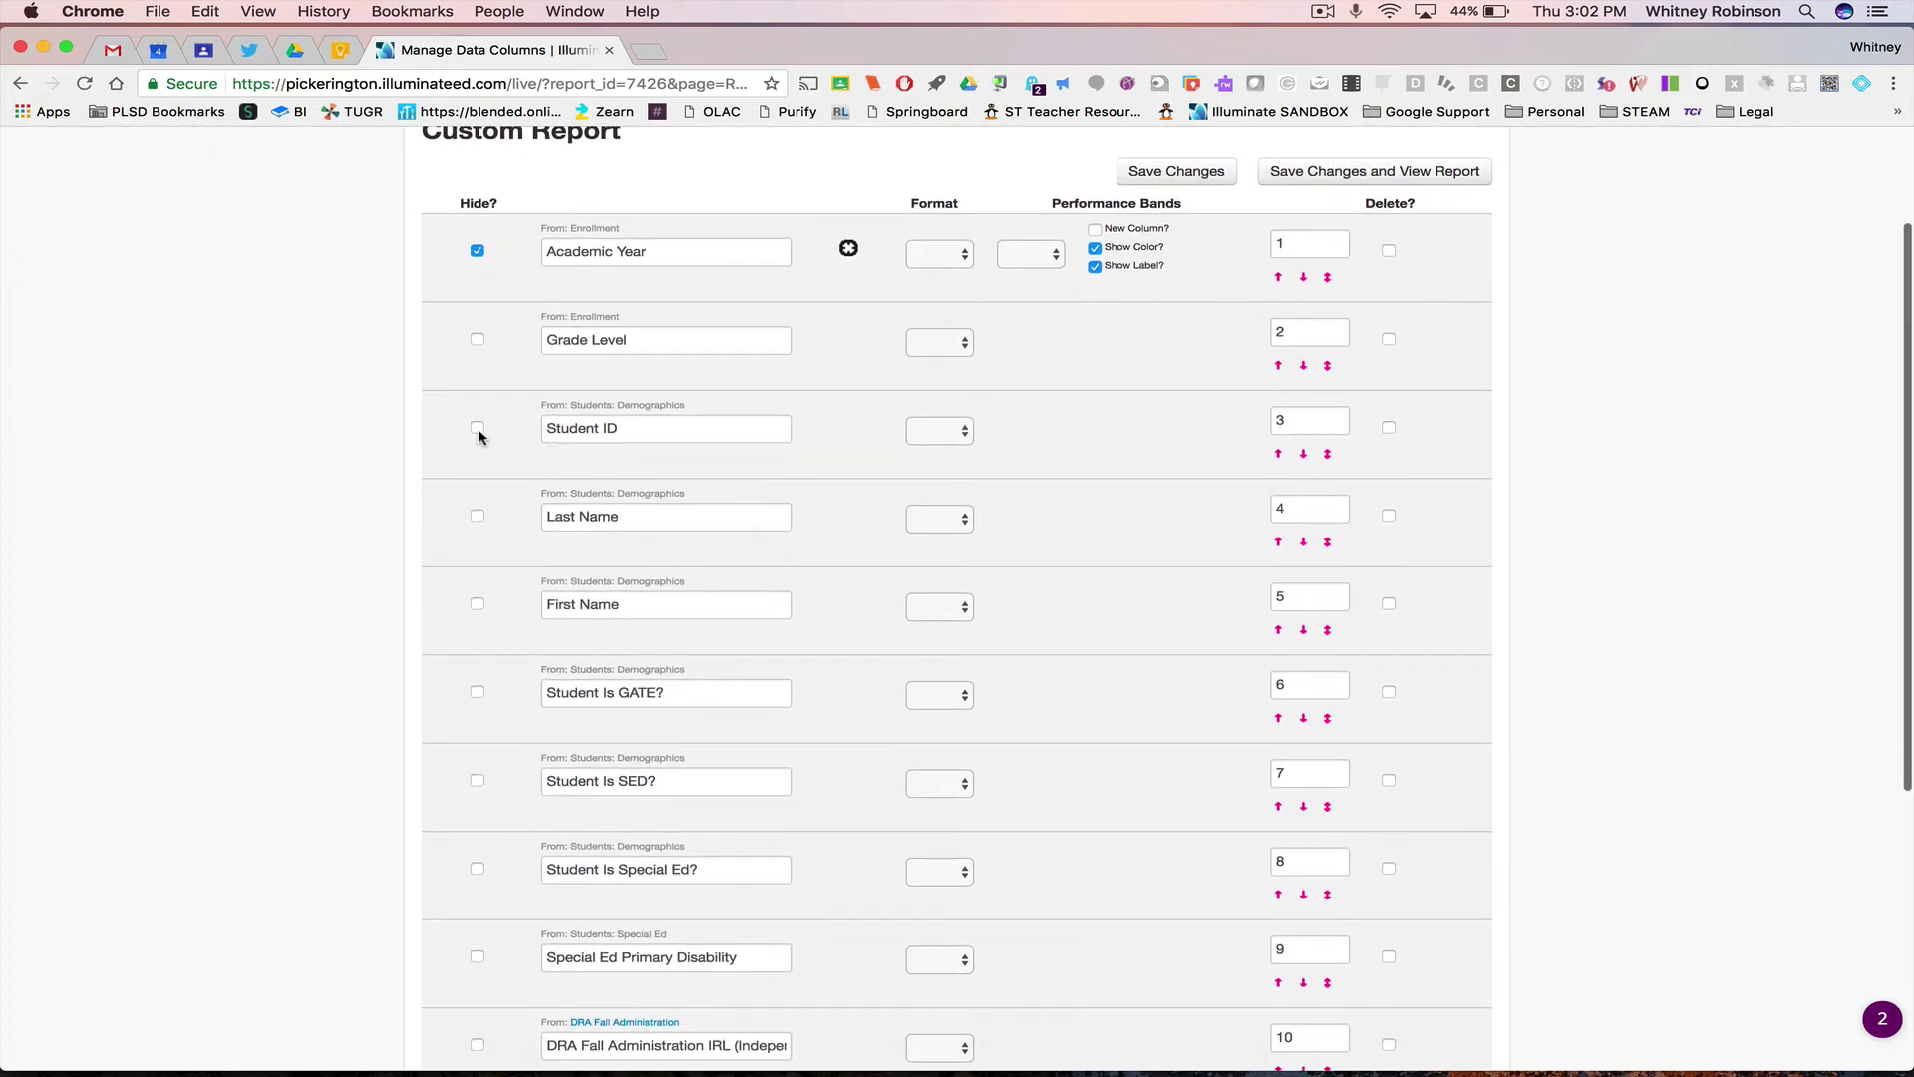
{"action": "left_click", "coordinate": [478, 428]}
{"action": "left_click", "coordinate": [478, 516]}
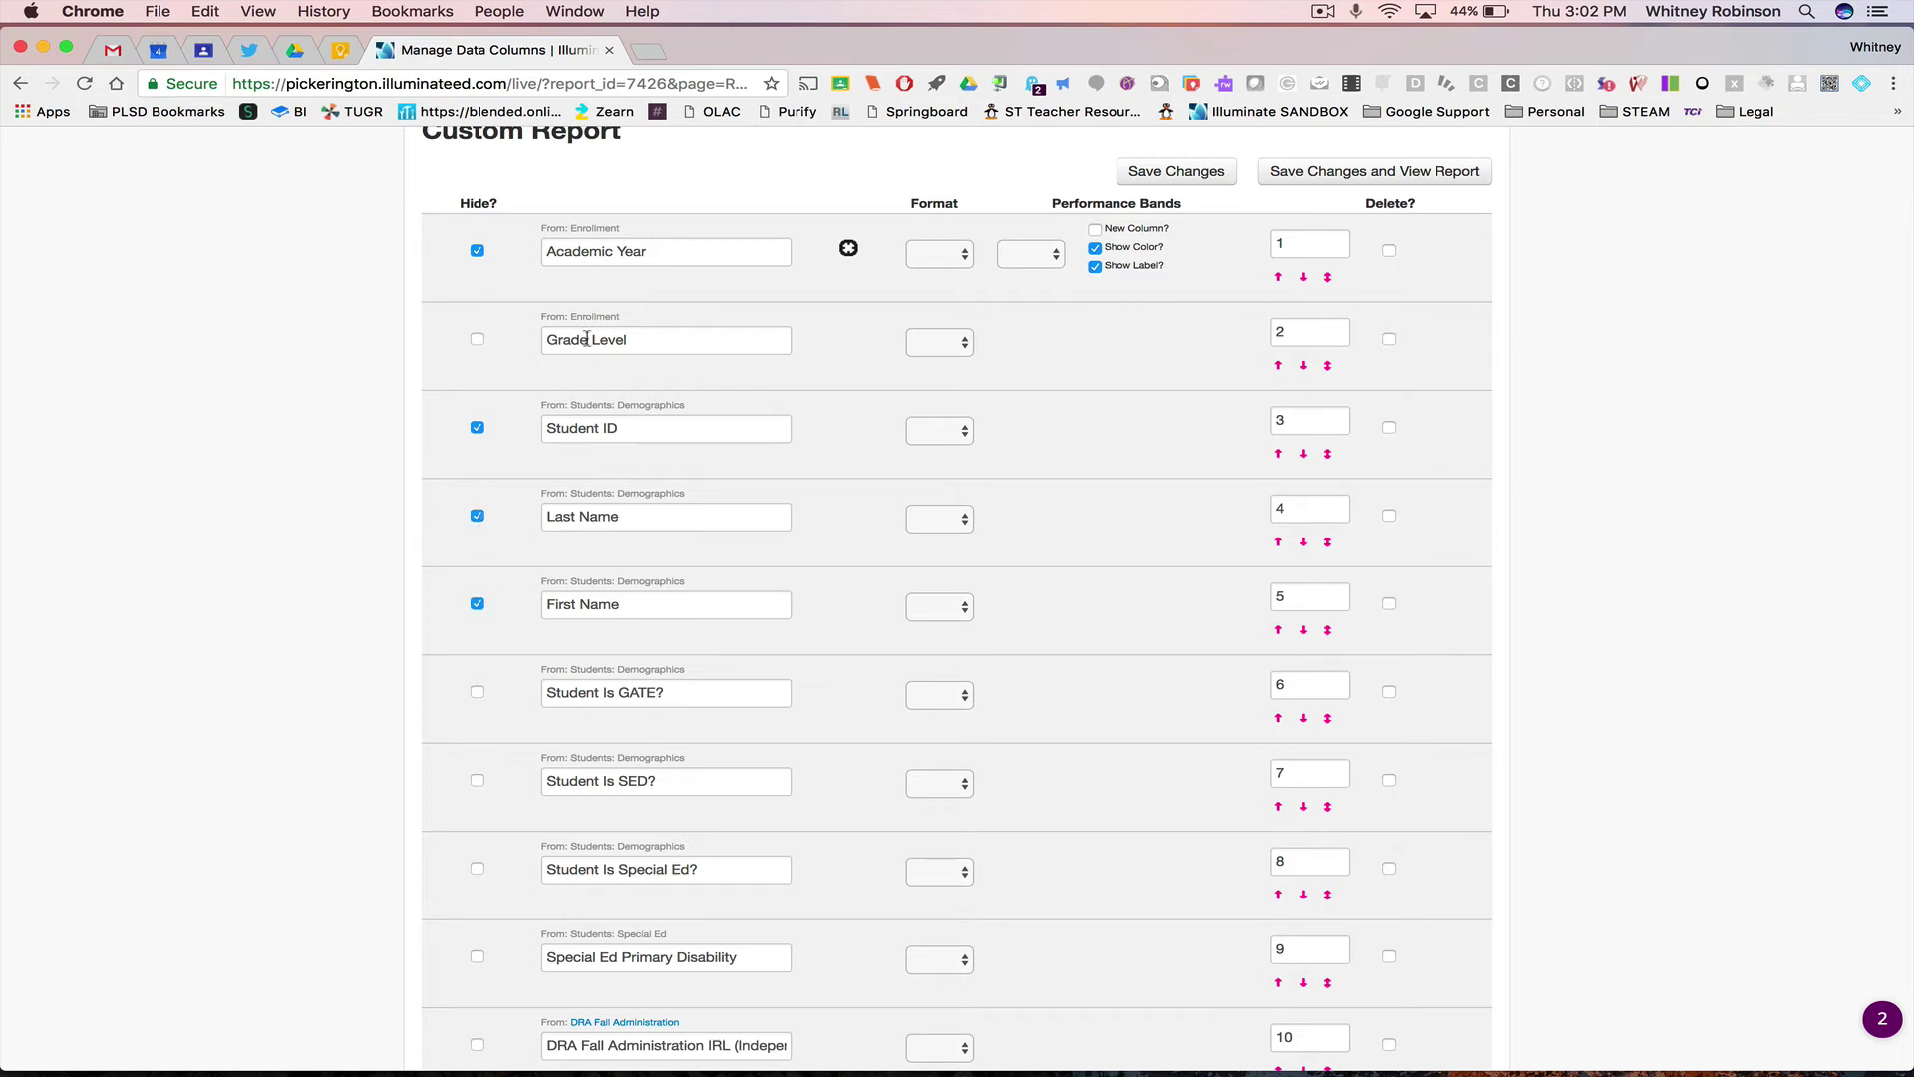
{"action": "scroll", "coordinate": [618, 495], "scroll_direction": "up", "scroll_amount": 3}
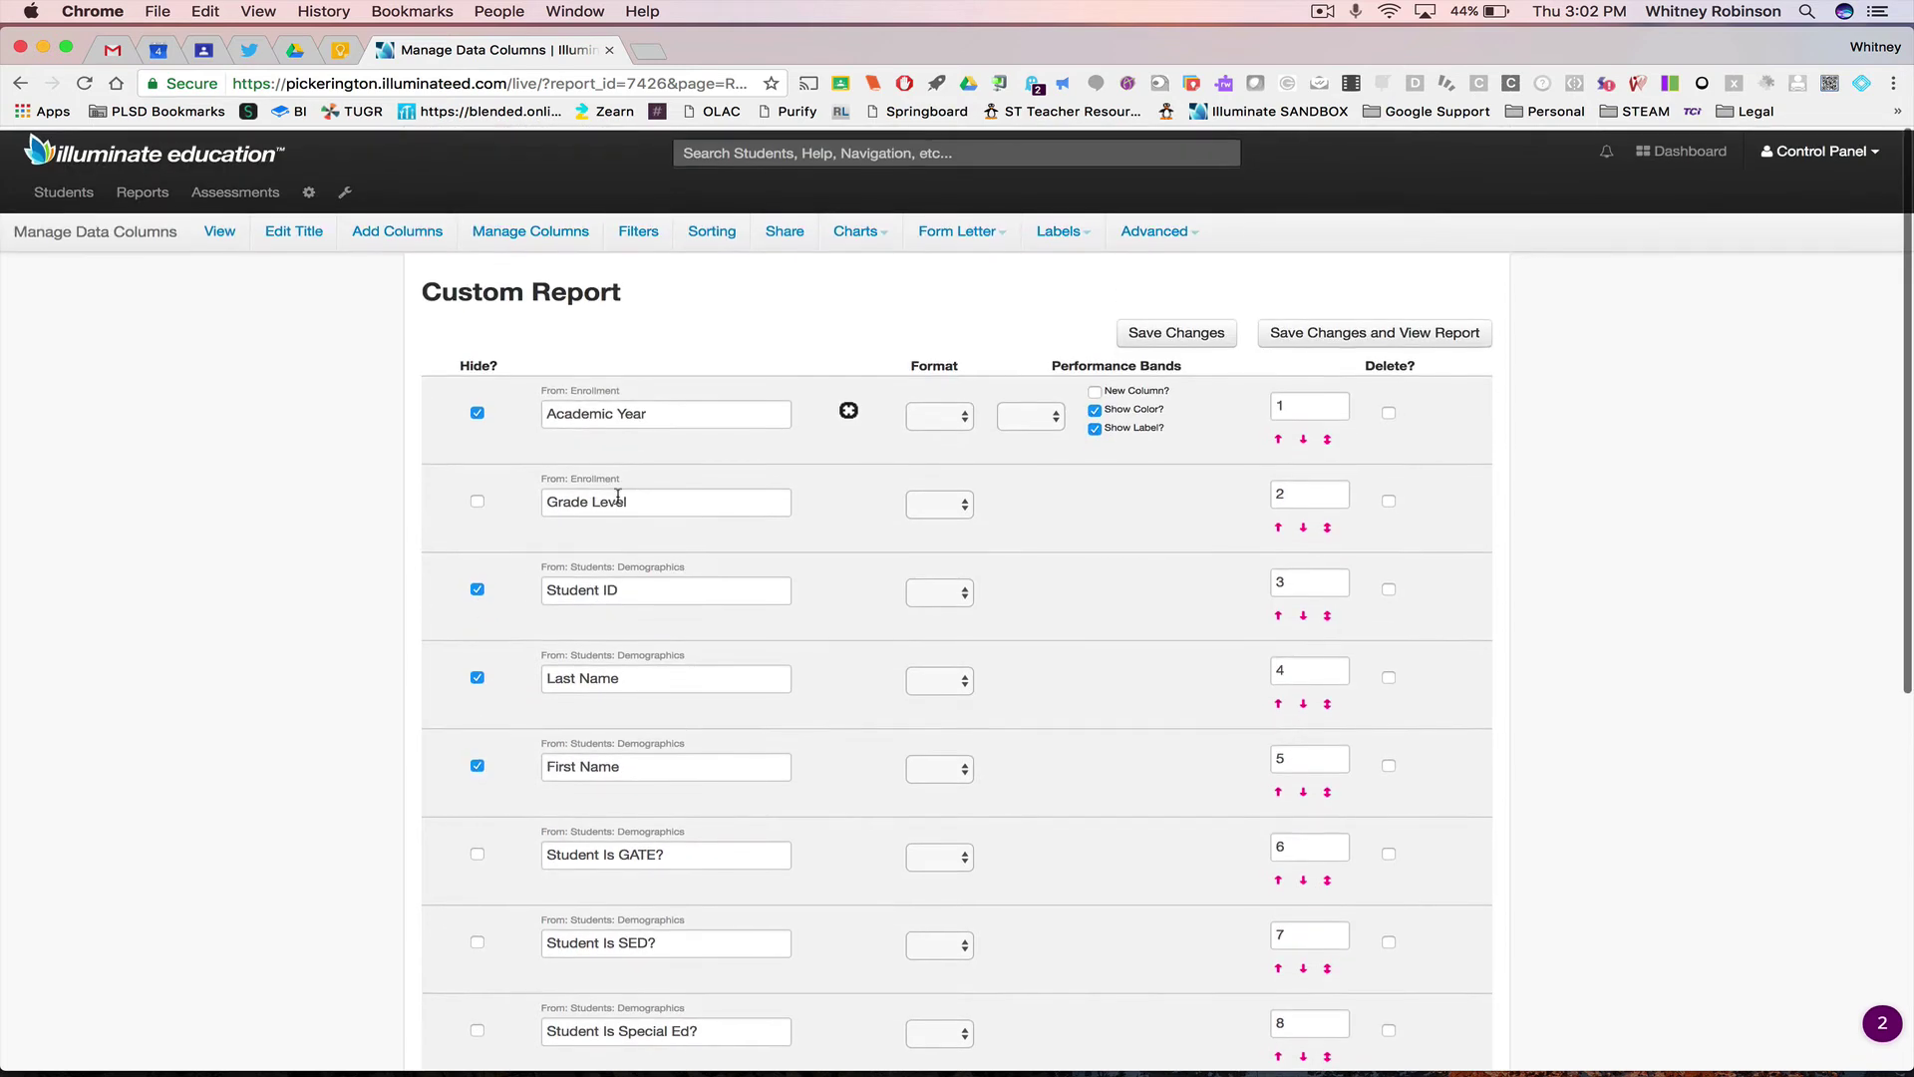
{"action": "left_click", "coordinate": [221, 235]}
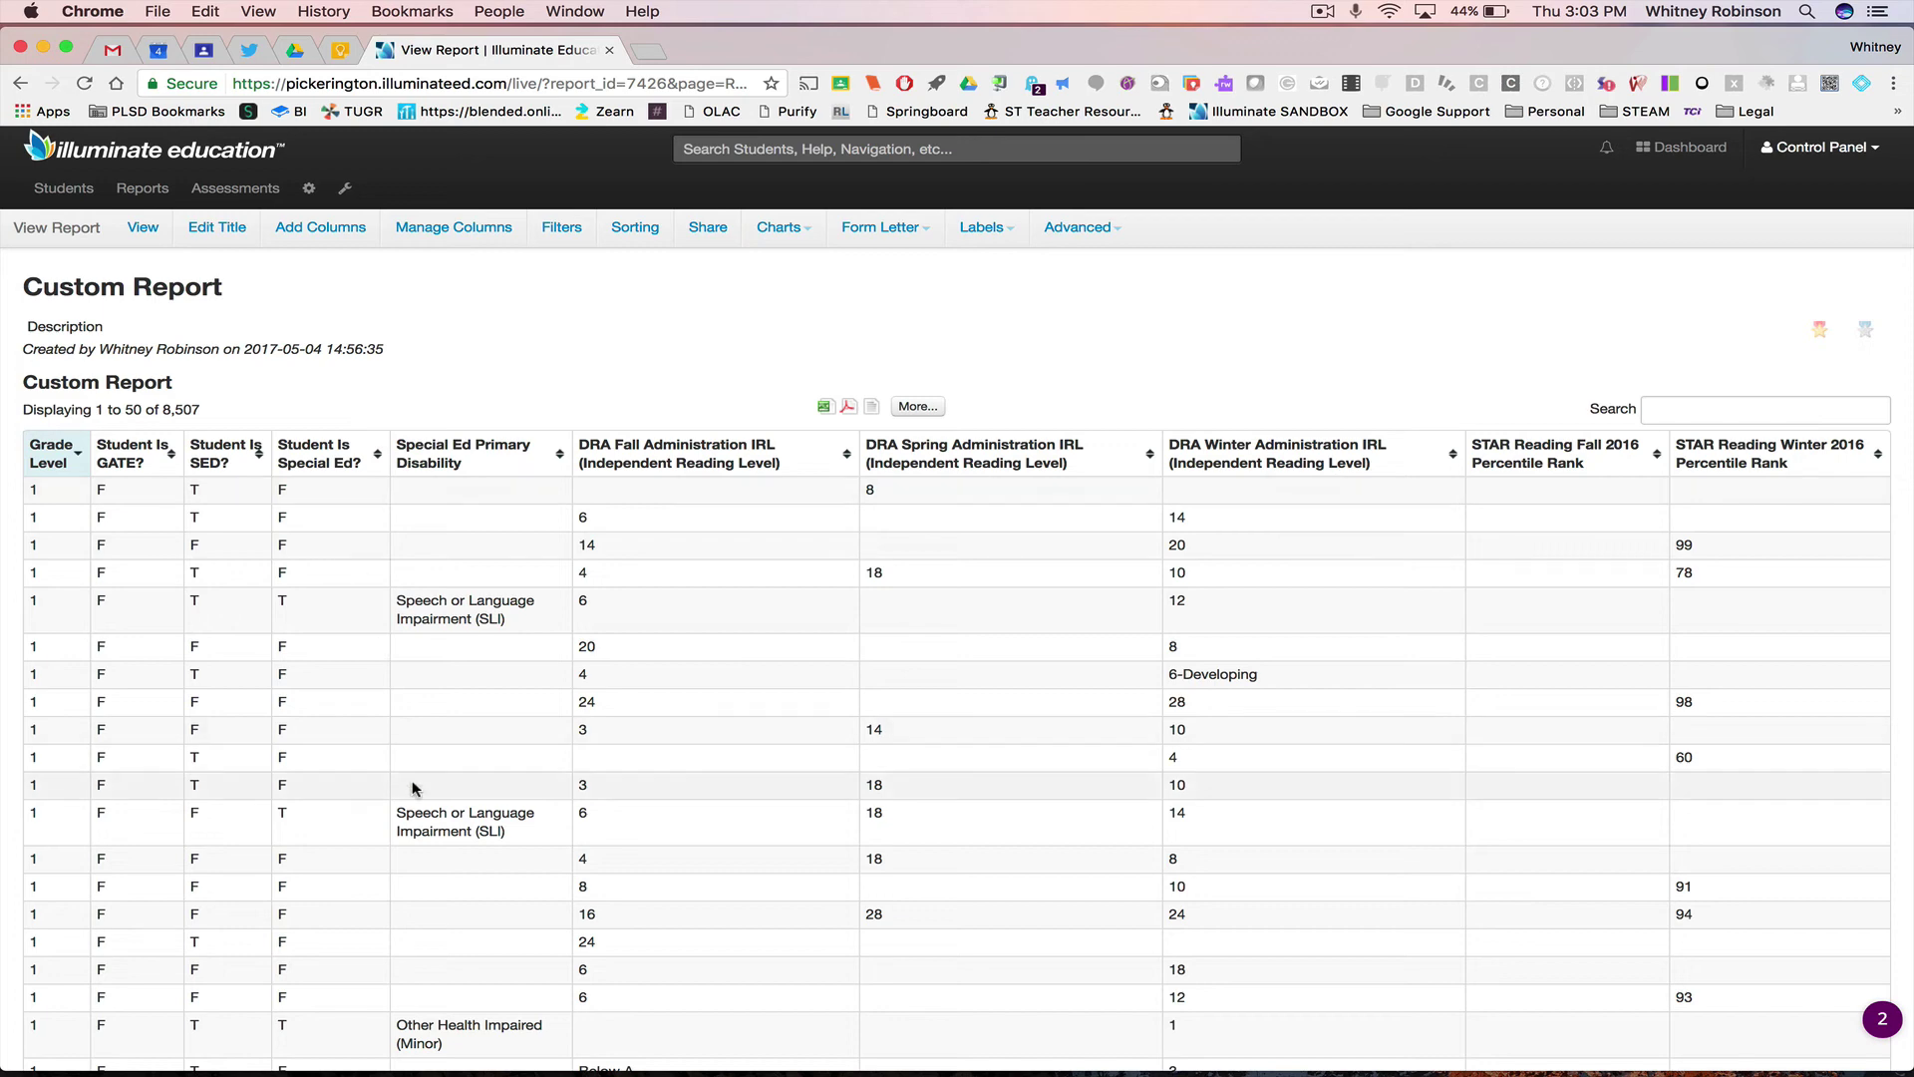
{"action": "scroll", "coordinate": [414, 788], "scroll_direction": "down", "scroll_amount": 2}
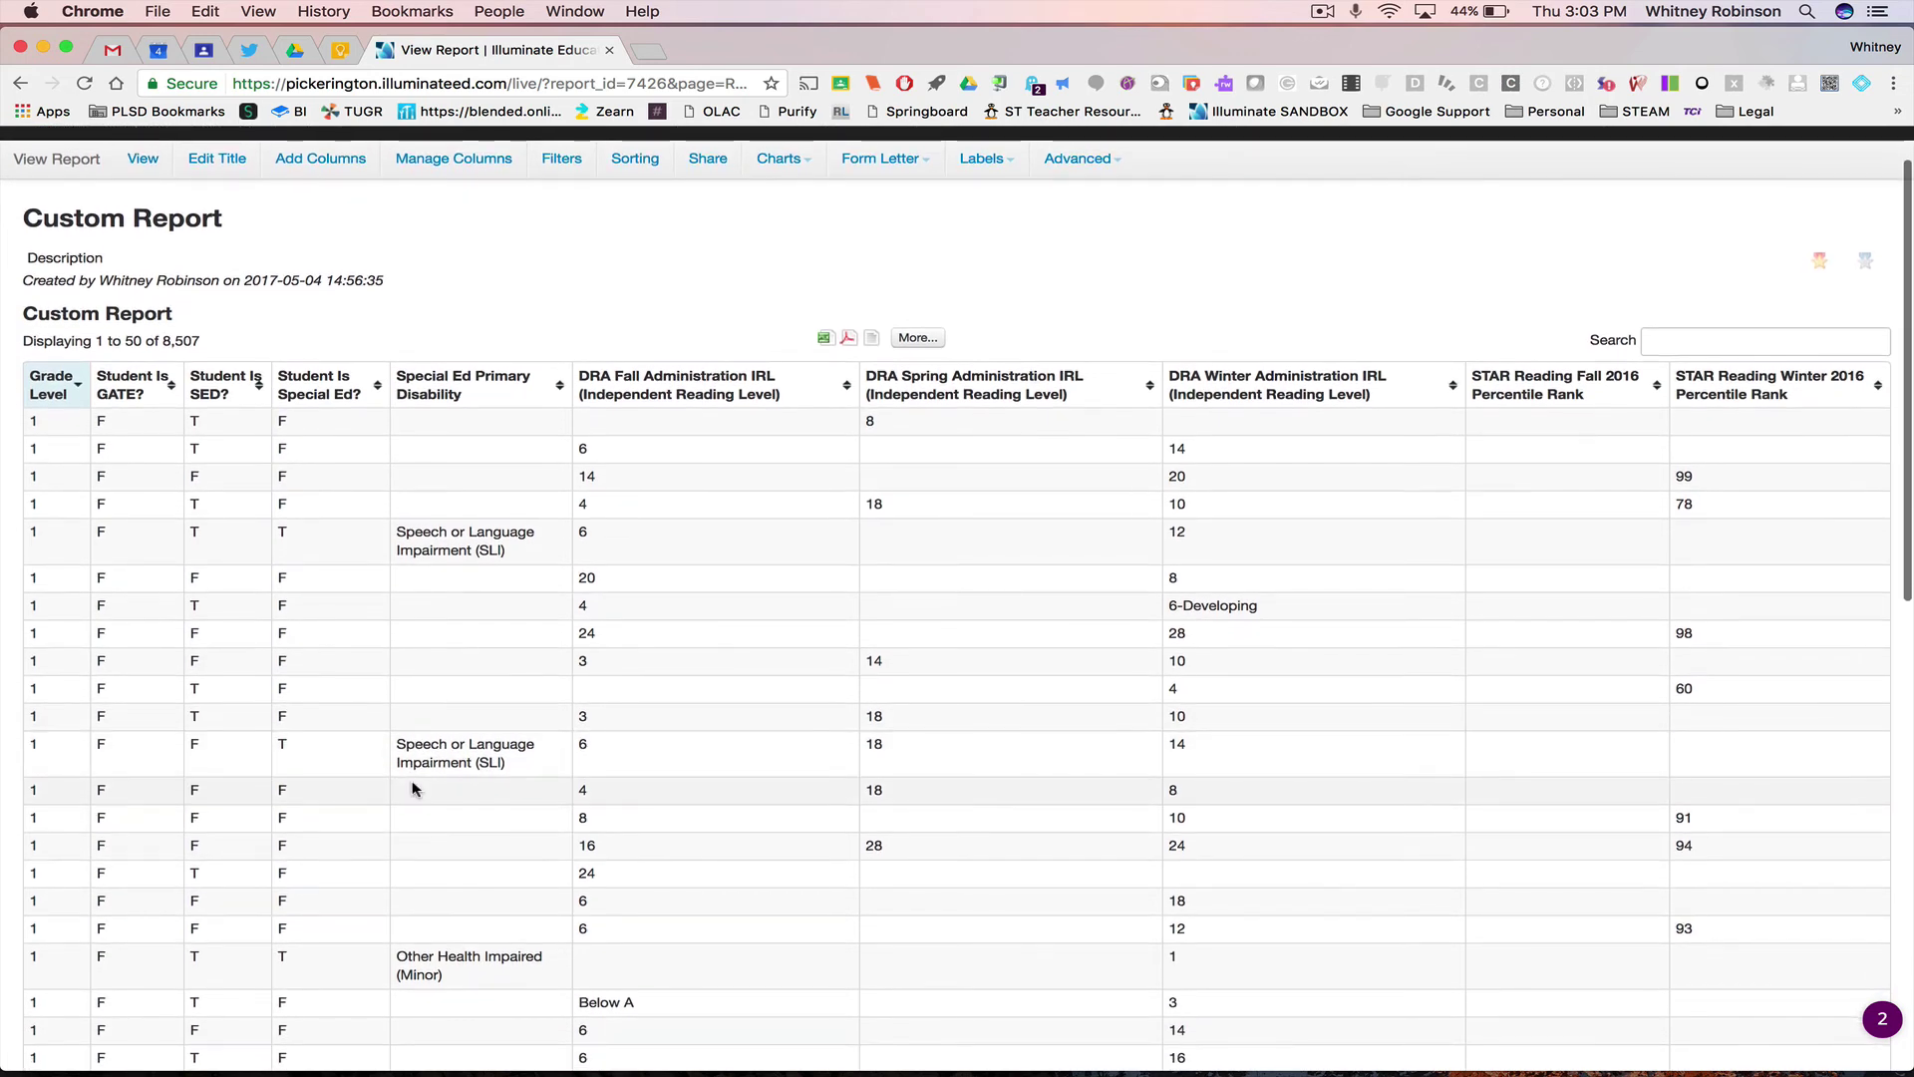
{"action": "scroll", "coordinate": [414, 788], "scroll_direction": "down", "scroll_amount": 2}
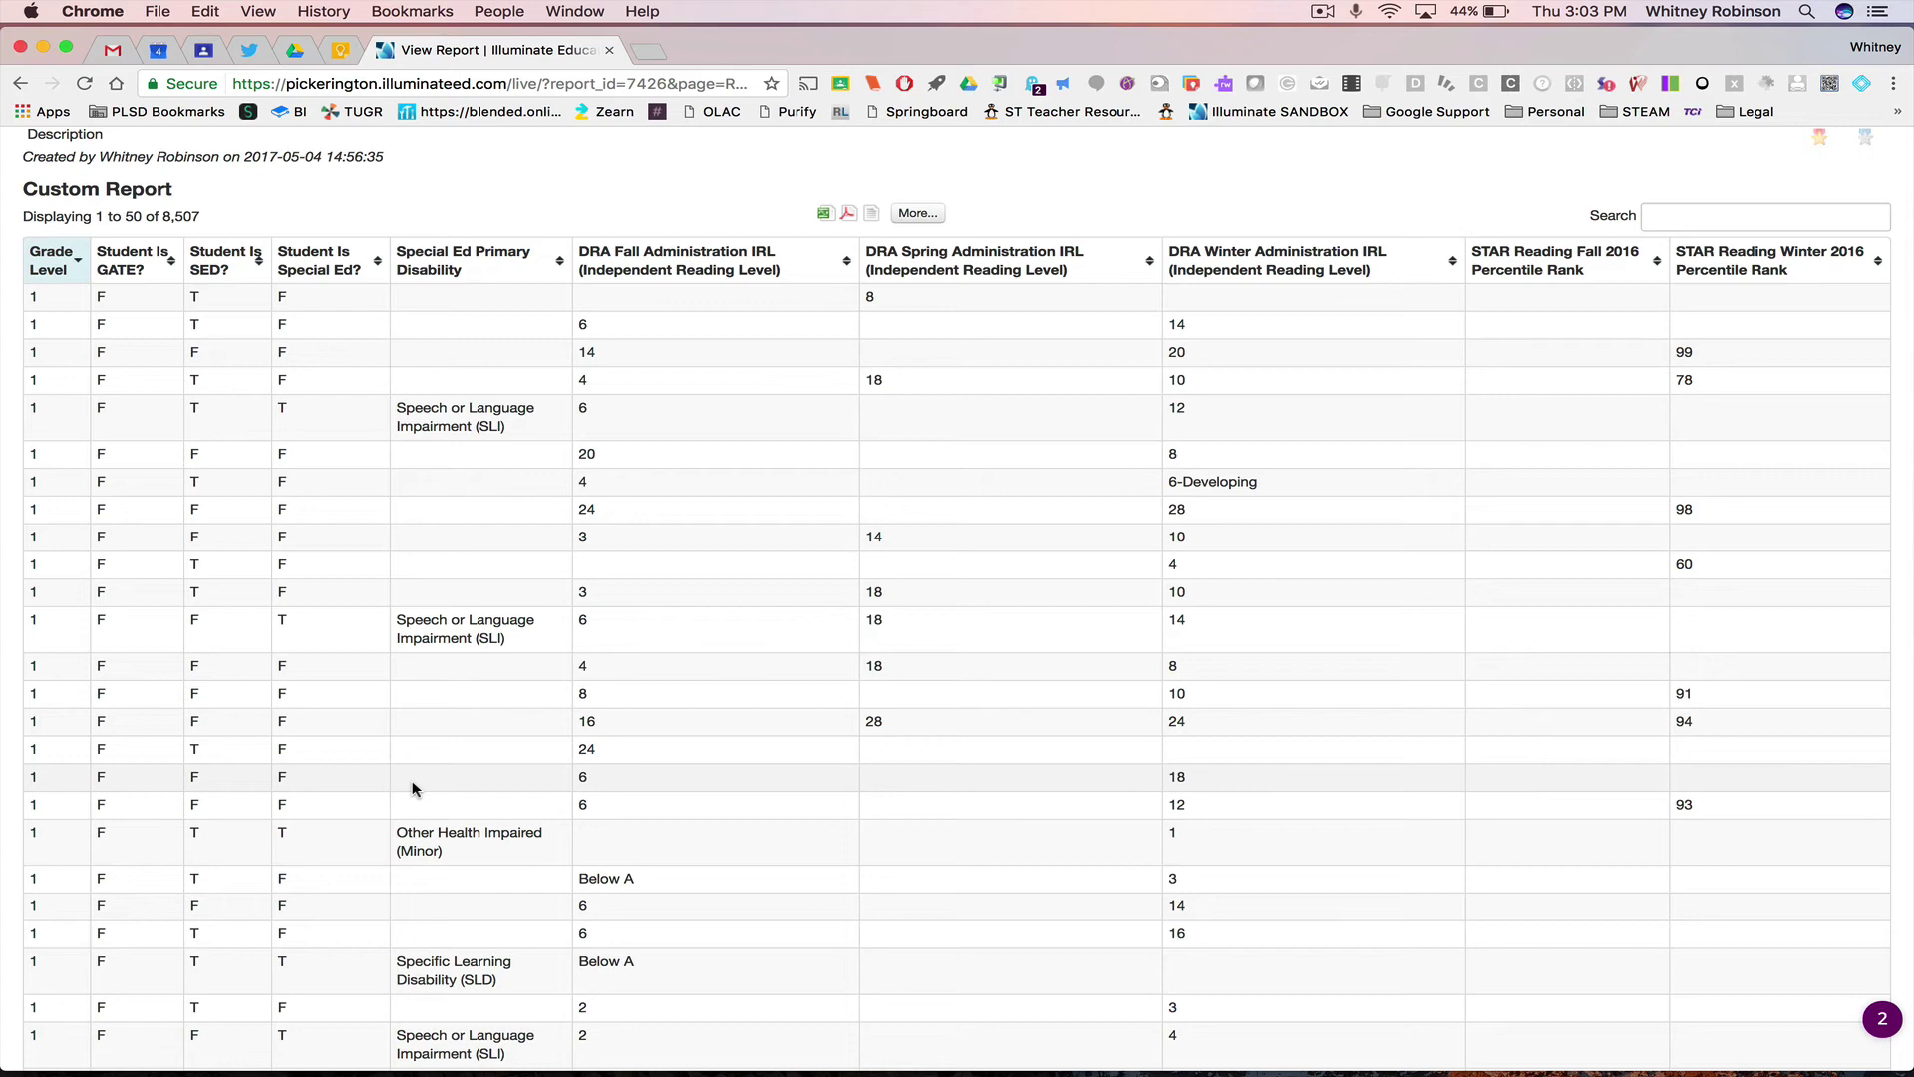
{"action": "scroll", "coordinate": [159, 323], "scroll_direction": "up", "scroll_amount": 4}
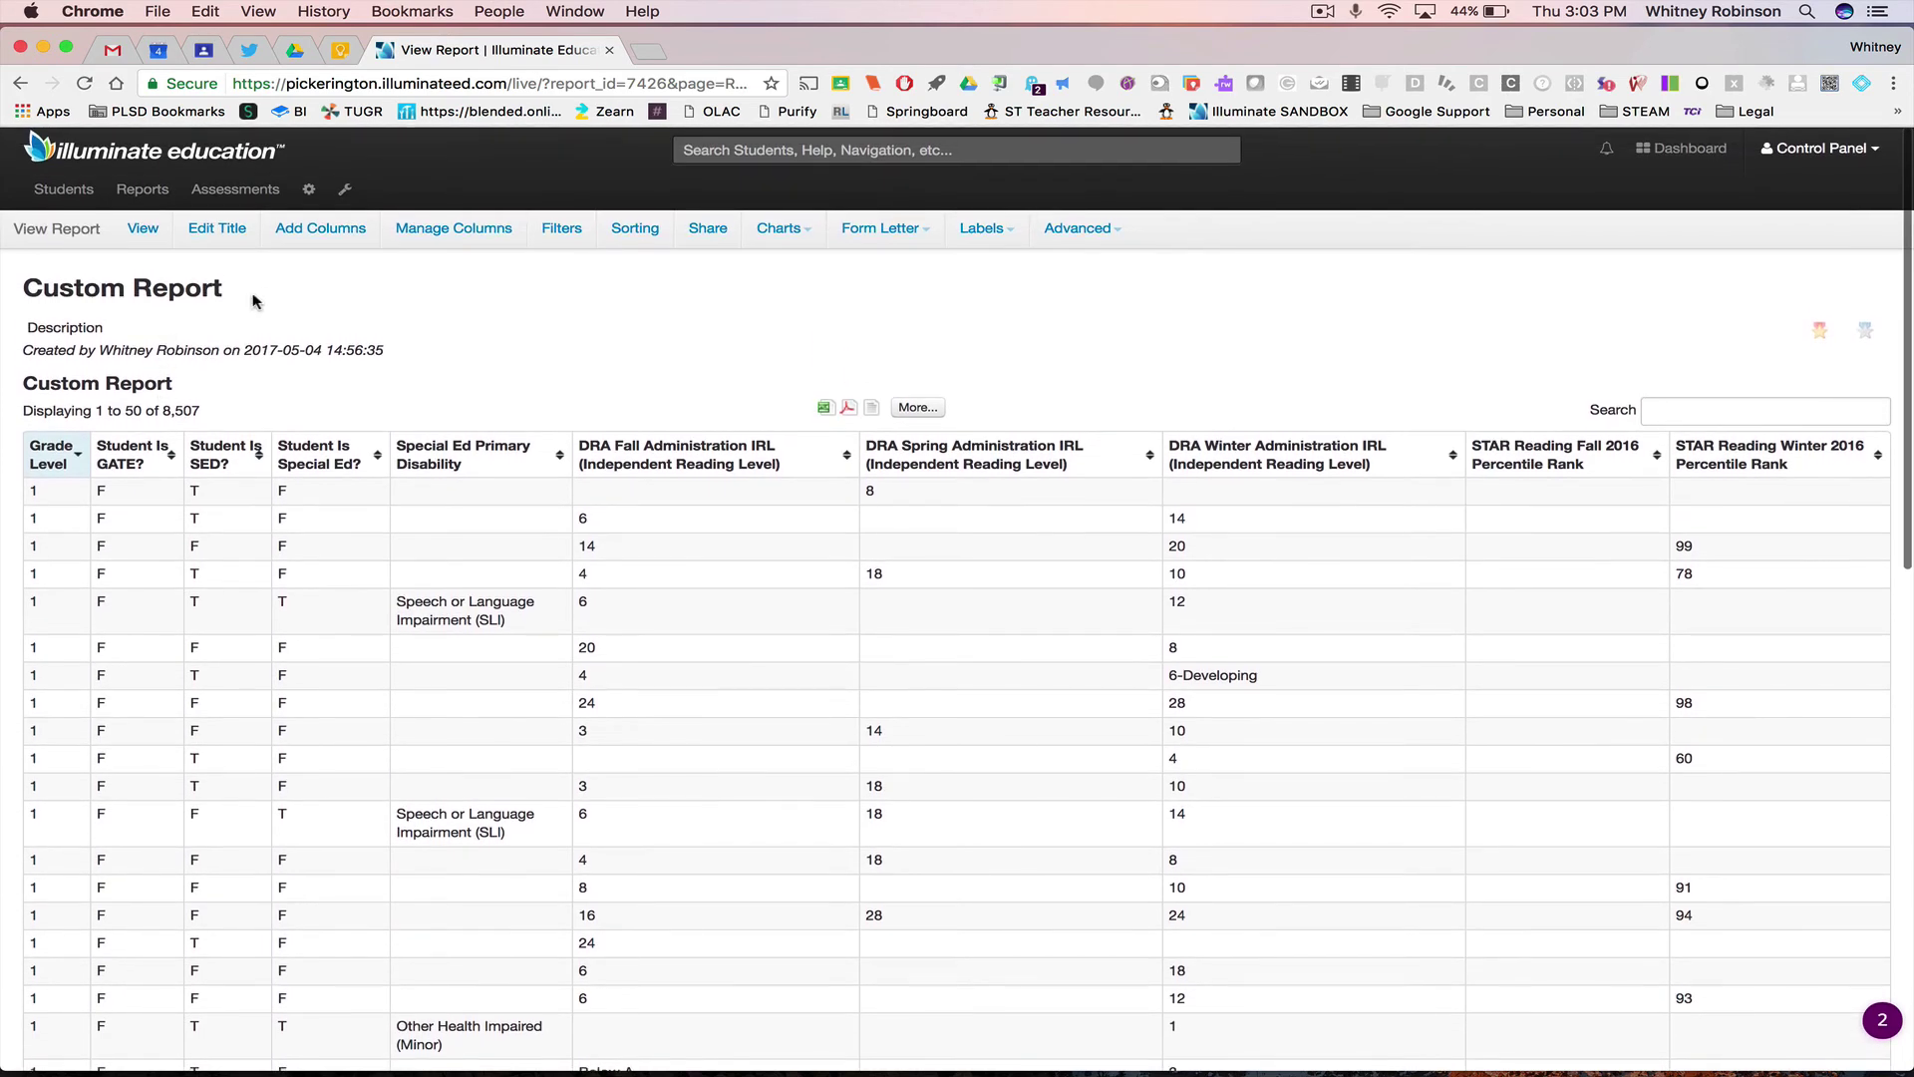
{"action": "left_click", "coordinate": [414, 235]}
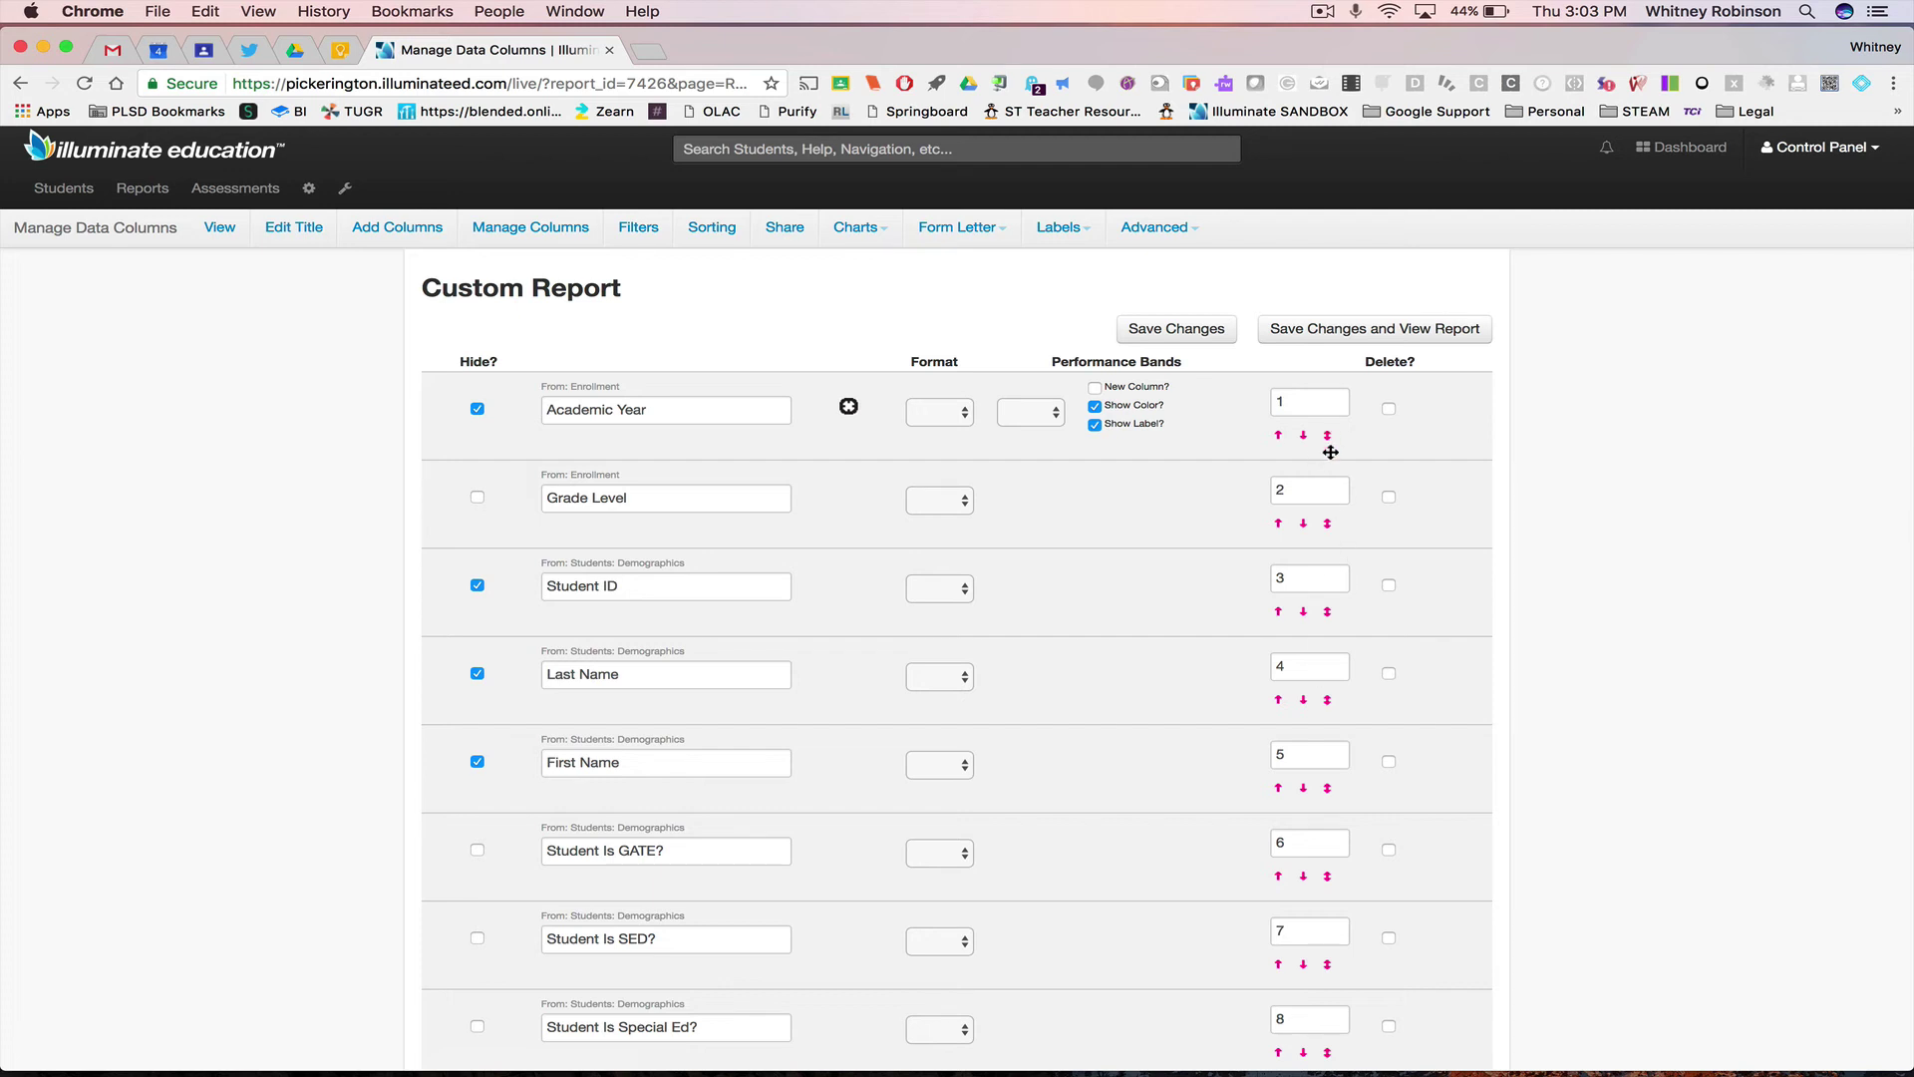
{"action": "left_click_drag", "start_coordinate": [1328, 437], "coordinate": [1336, 375]}
Step: Add a second report filter on Enrollment - Grade Level using the "matches one of these" condition
{"action": "left_click", "coordinate": [643, 229]}
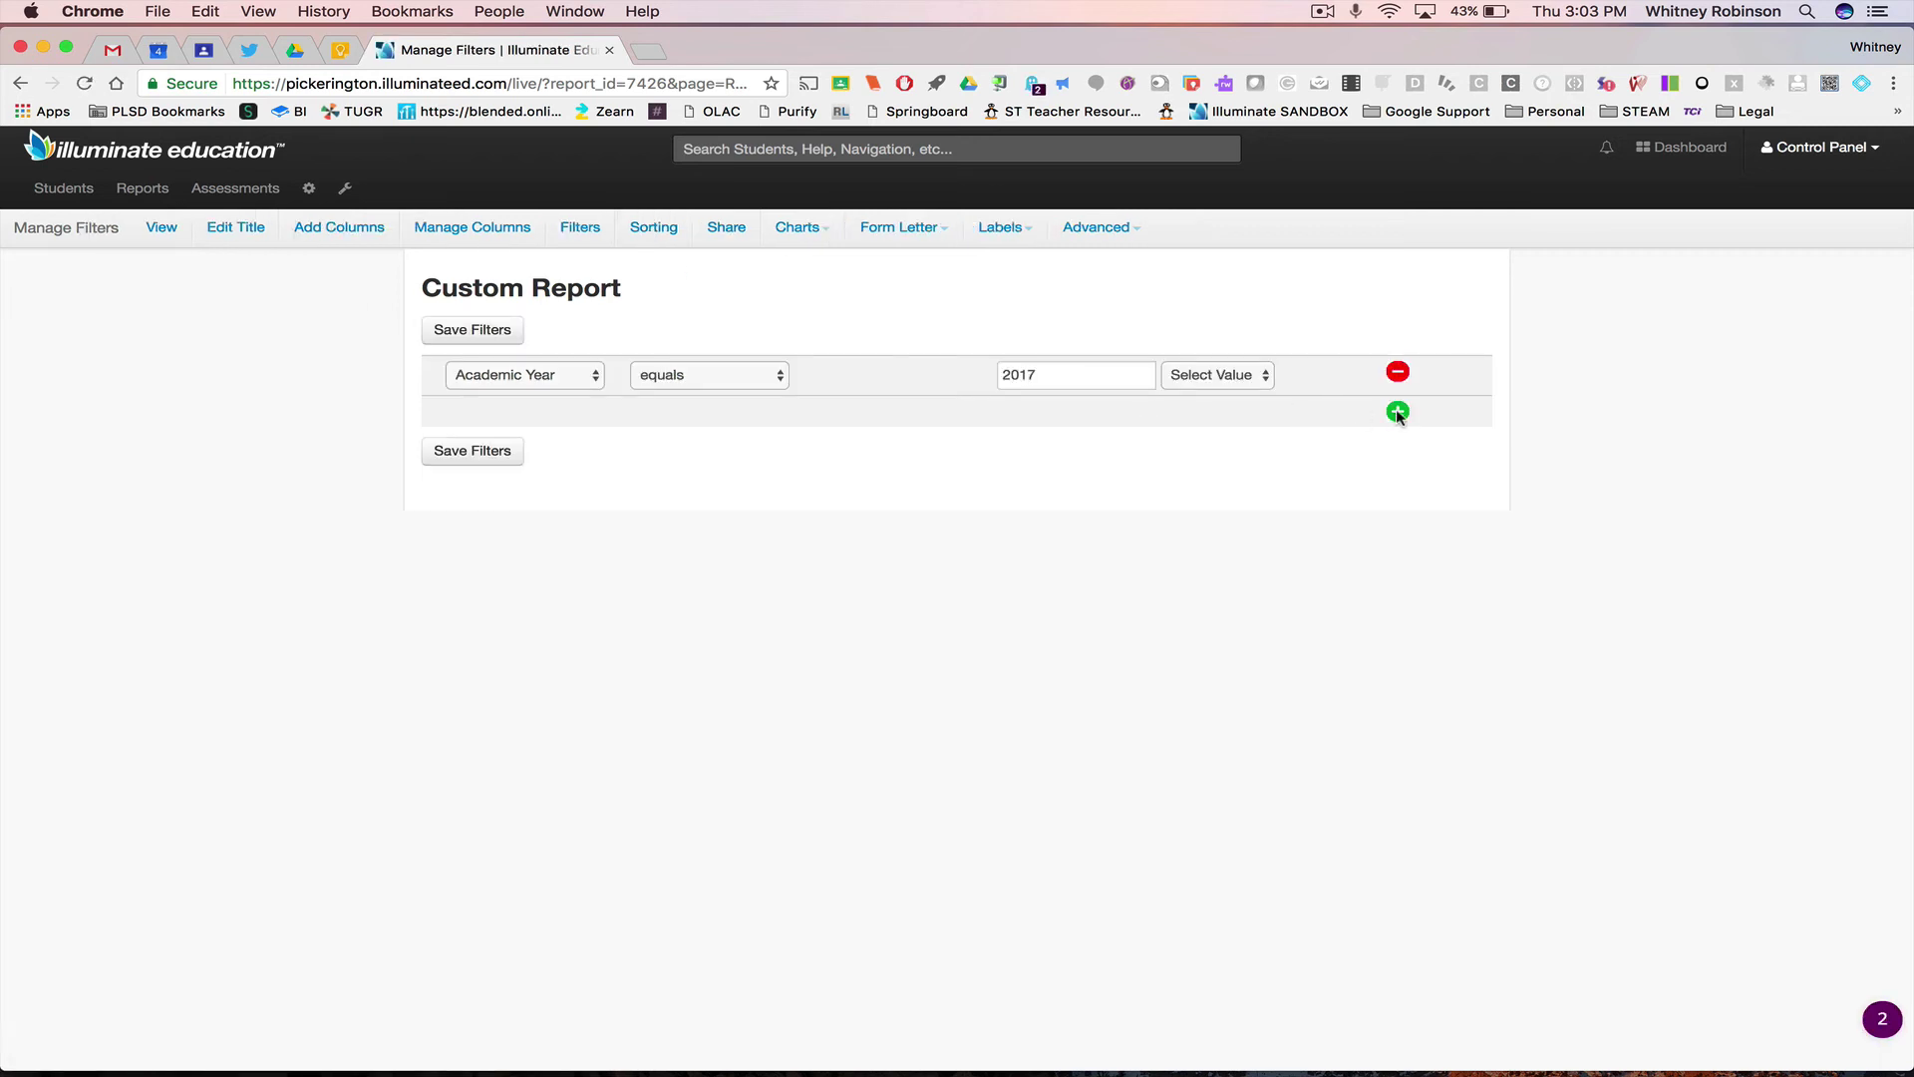
{"action": "left_click", "coordinate": [1398, 411]}
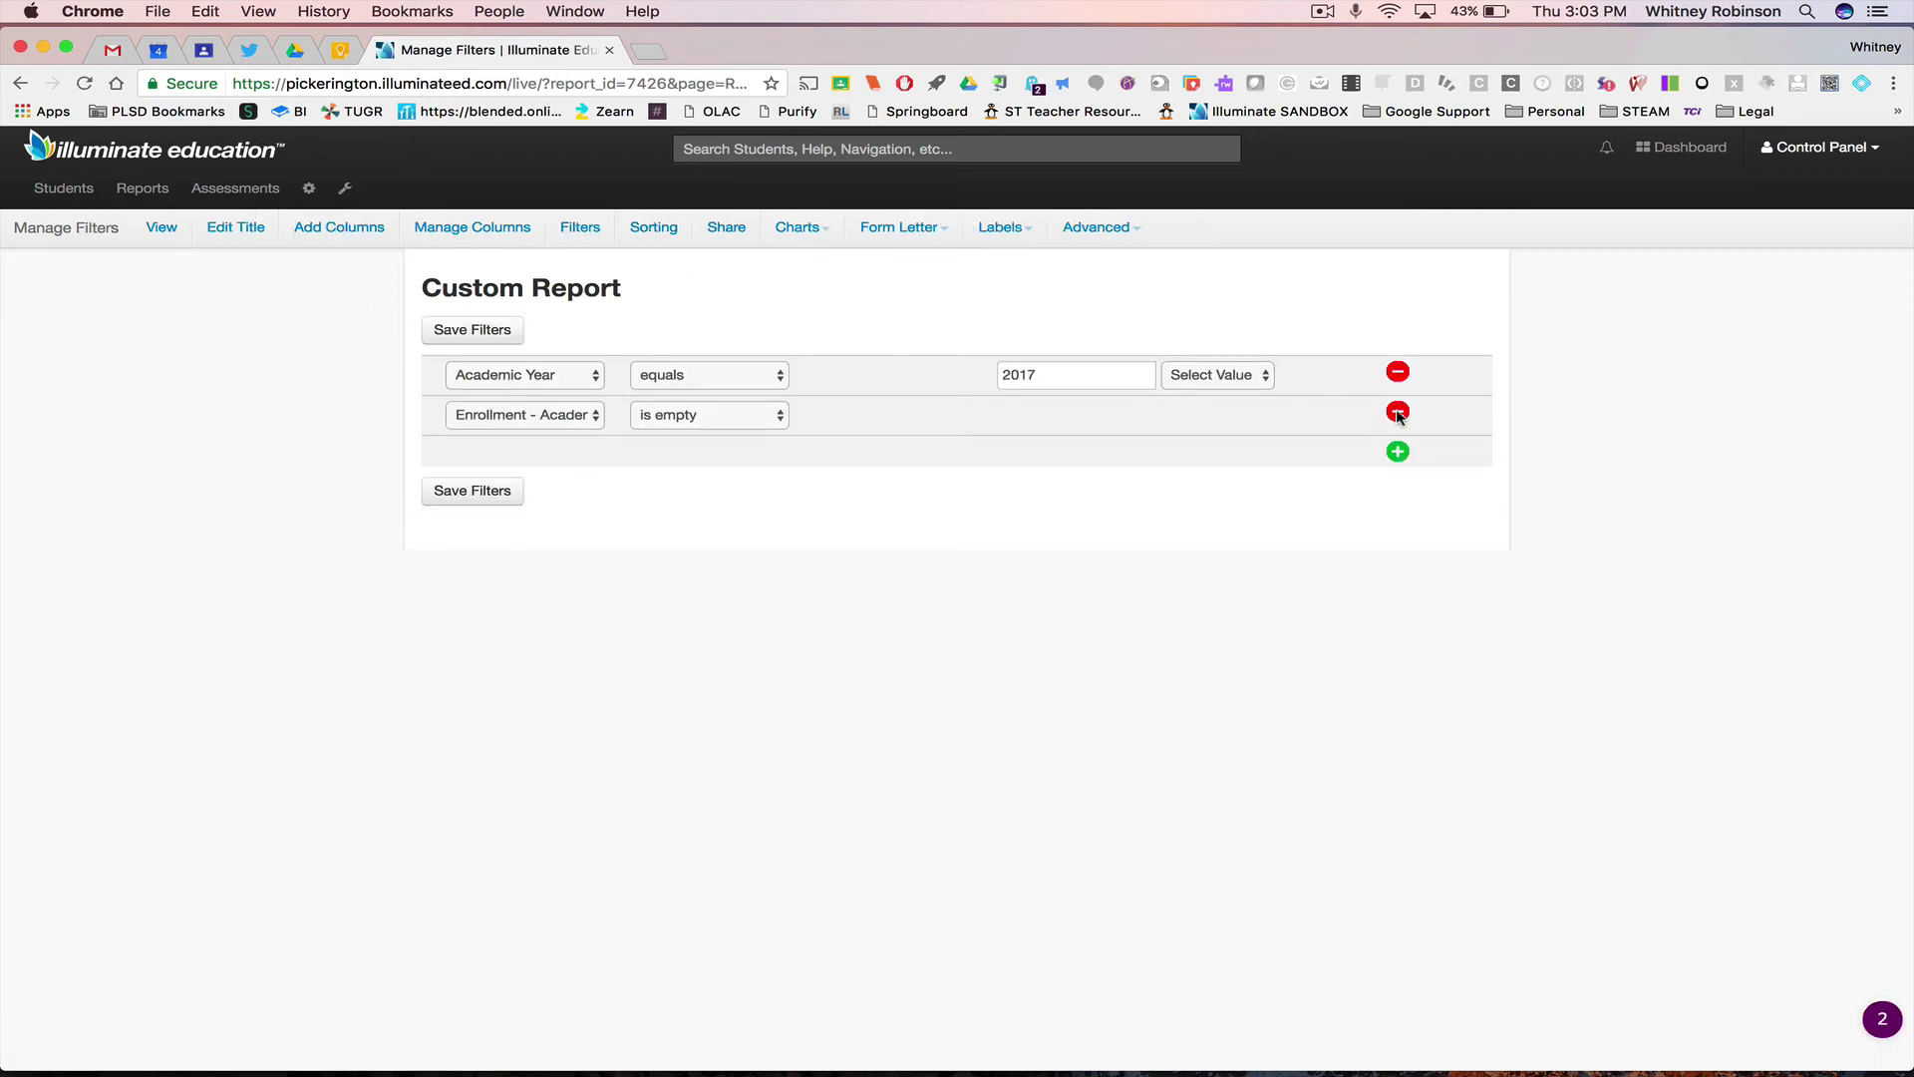
{"action": "left_click", "coordinate": [516, 417]}
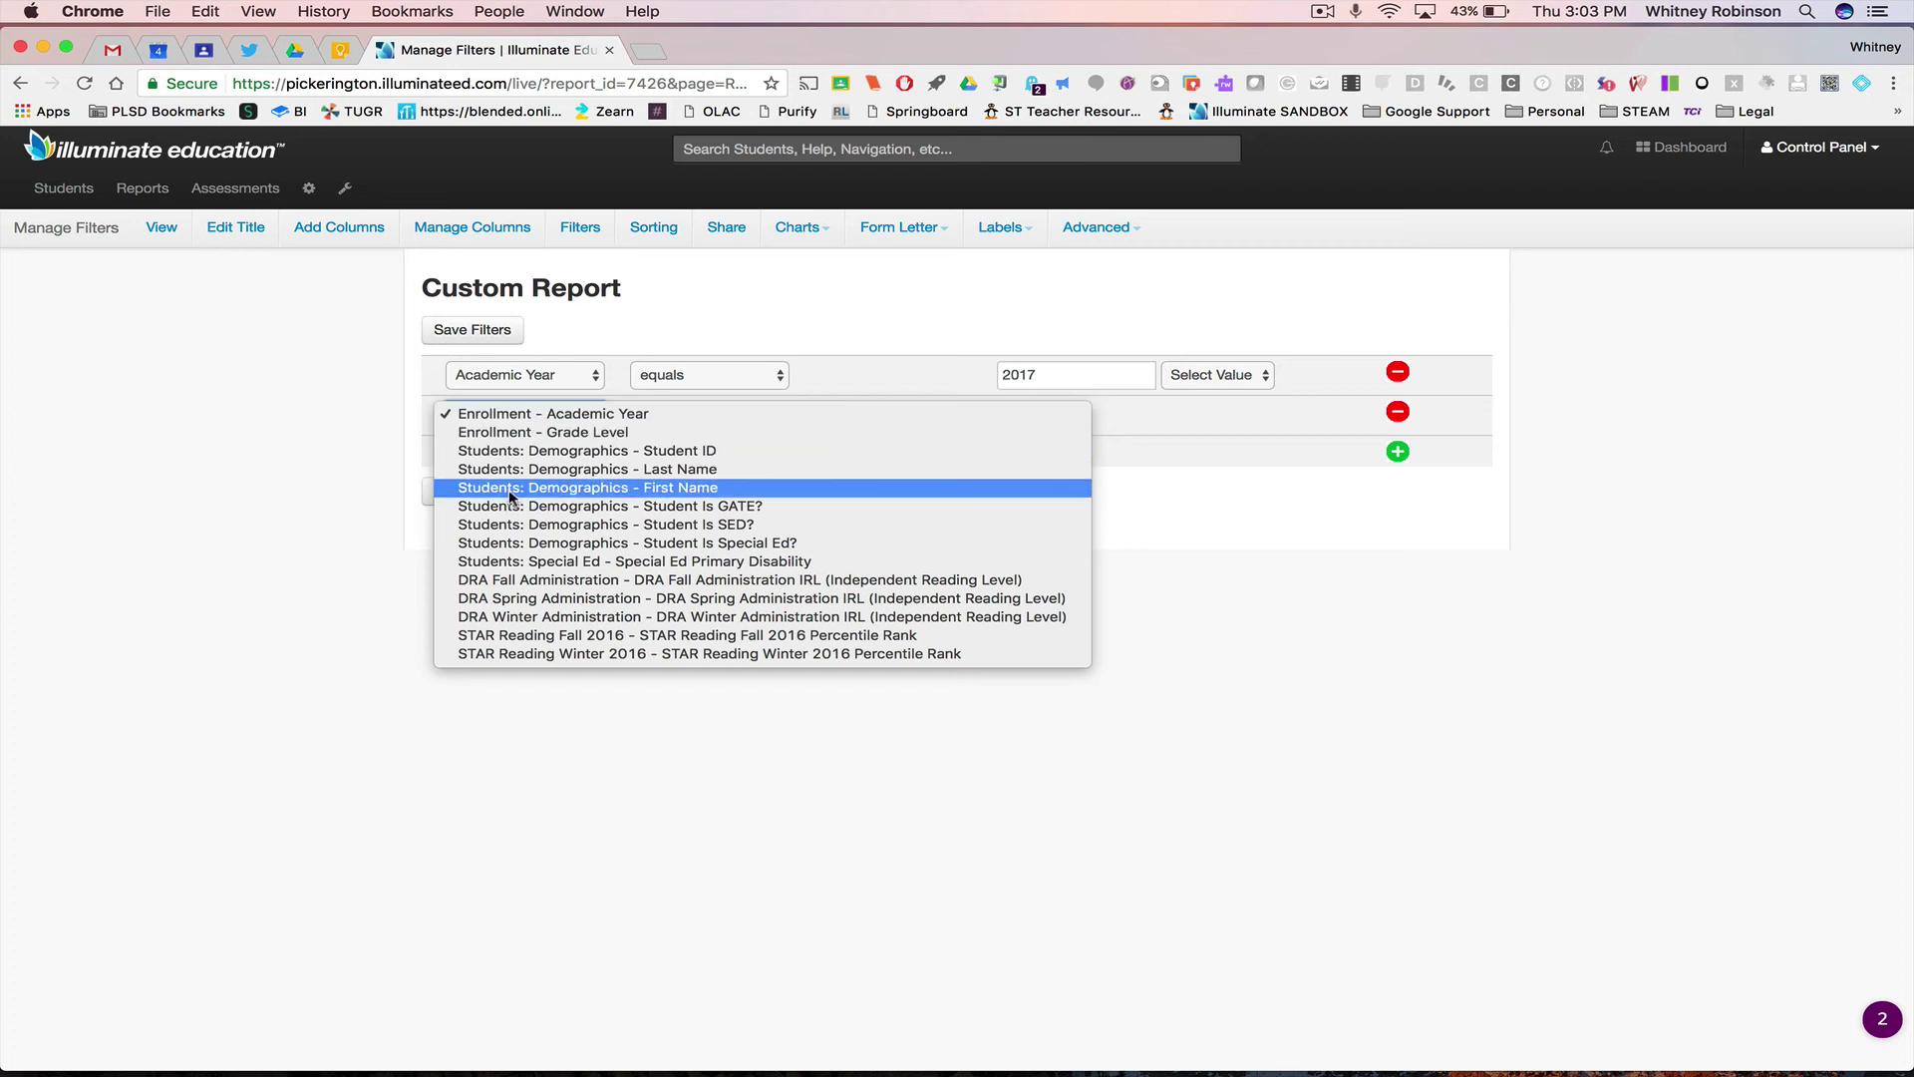
{"action": "left_click", "coordinate": [522, 436]}
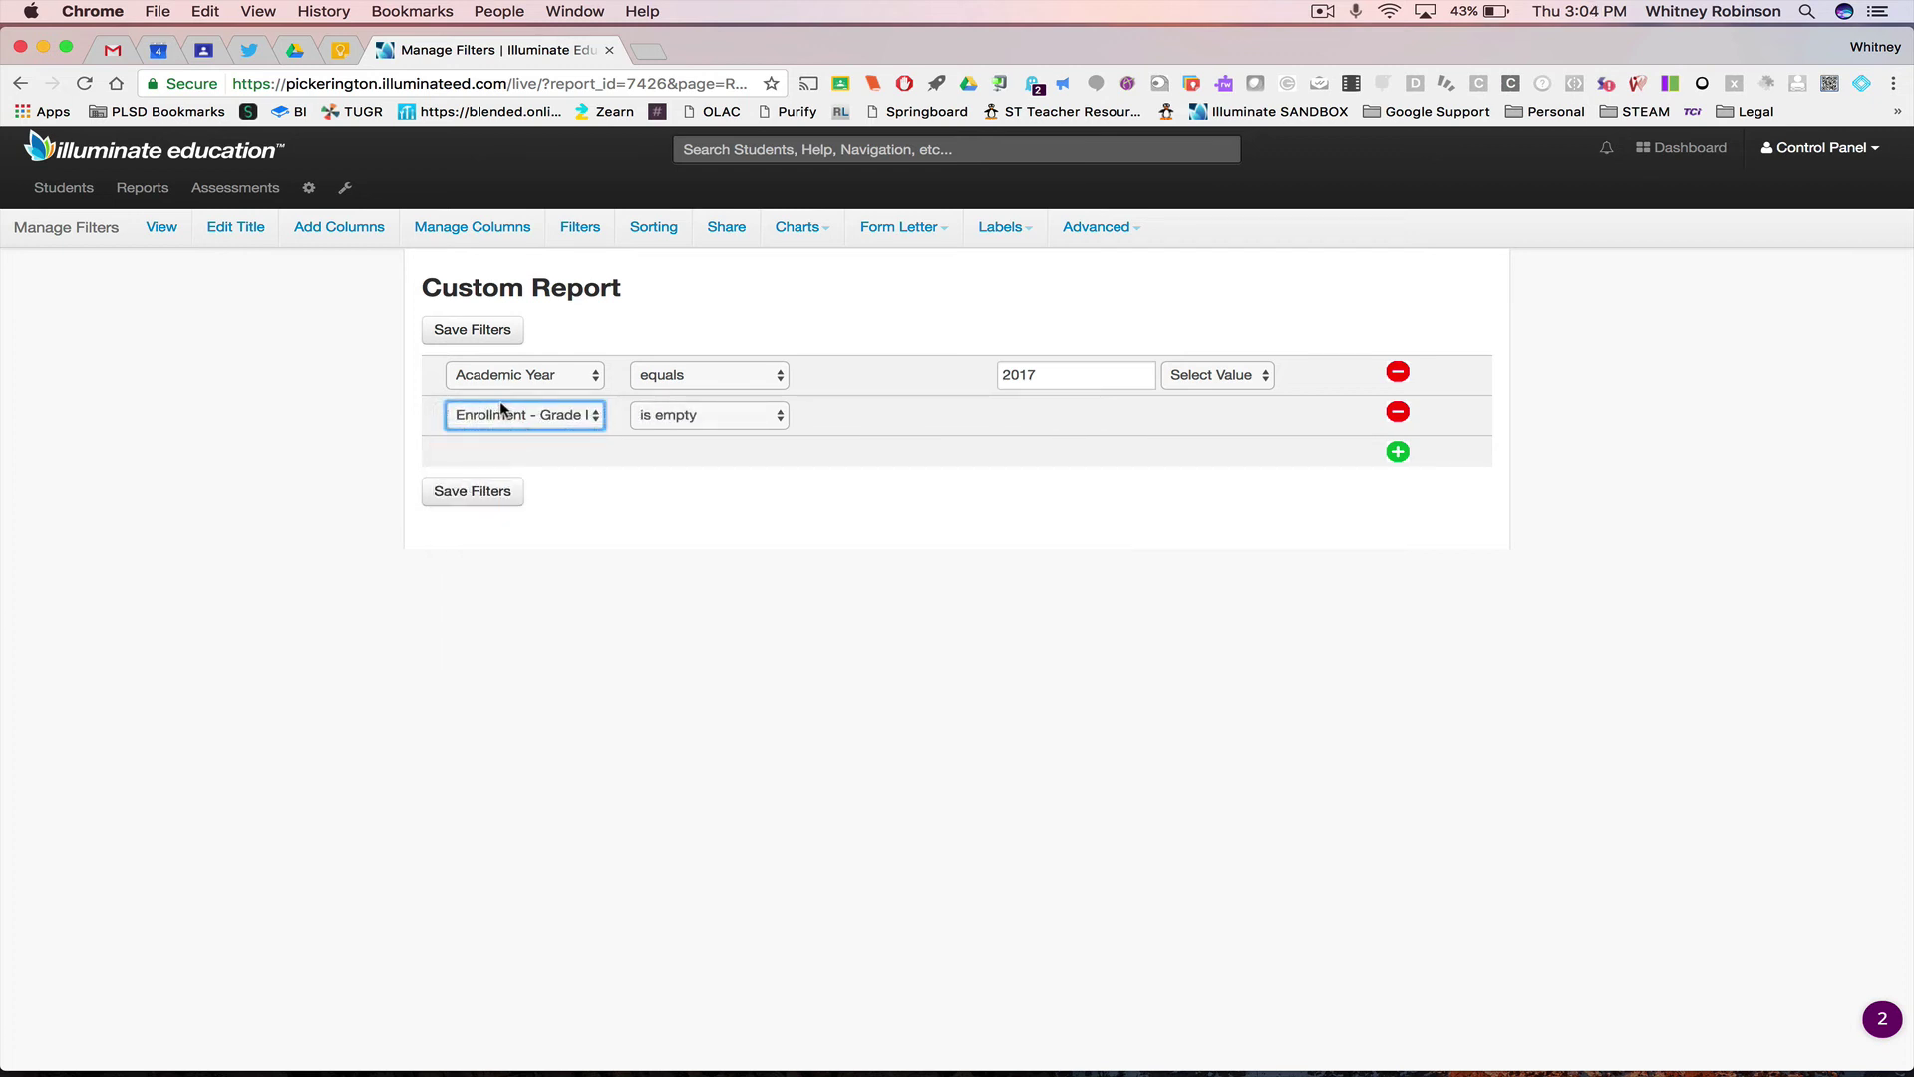
{"action": "left_click", "coordinate": [489, 417]}
{"action": "left_click", "coordinate": [517, 419]}
{"action": "left_click", "coordinate": [678, 416]}
{"action": "left_click", "coordinate": [702, 599]}
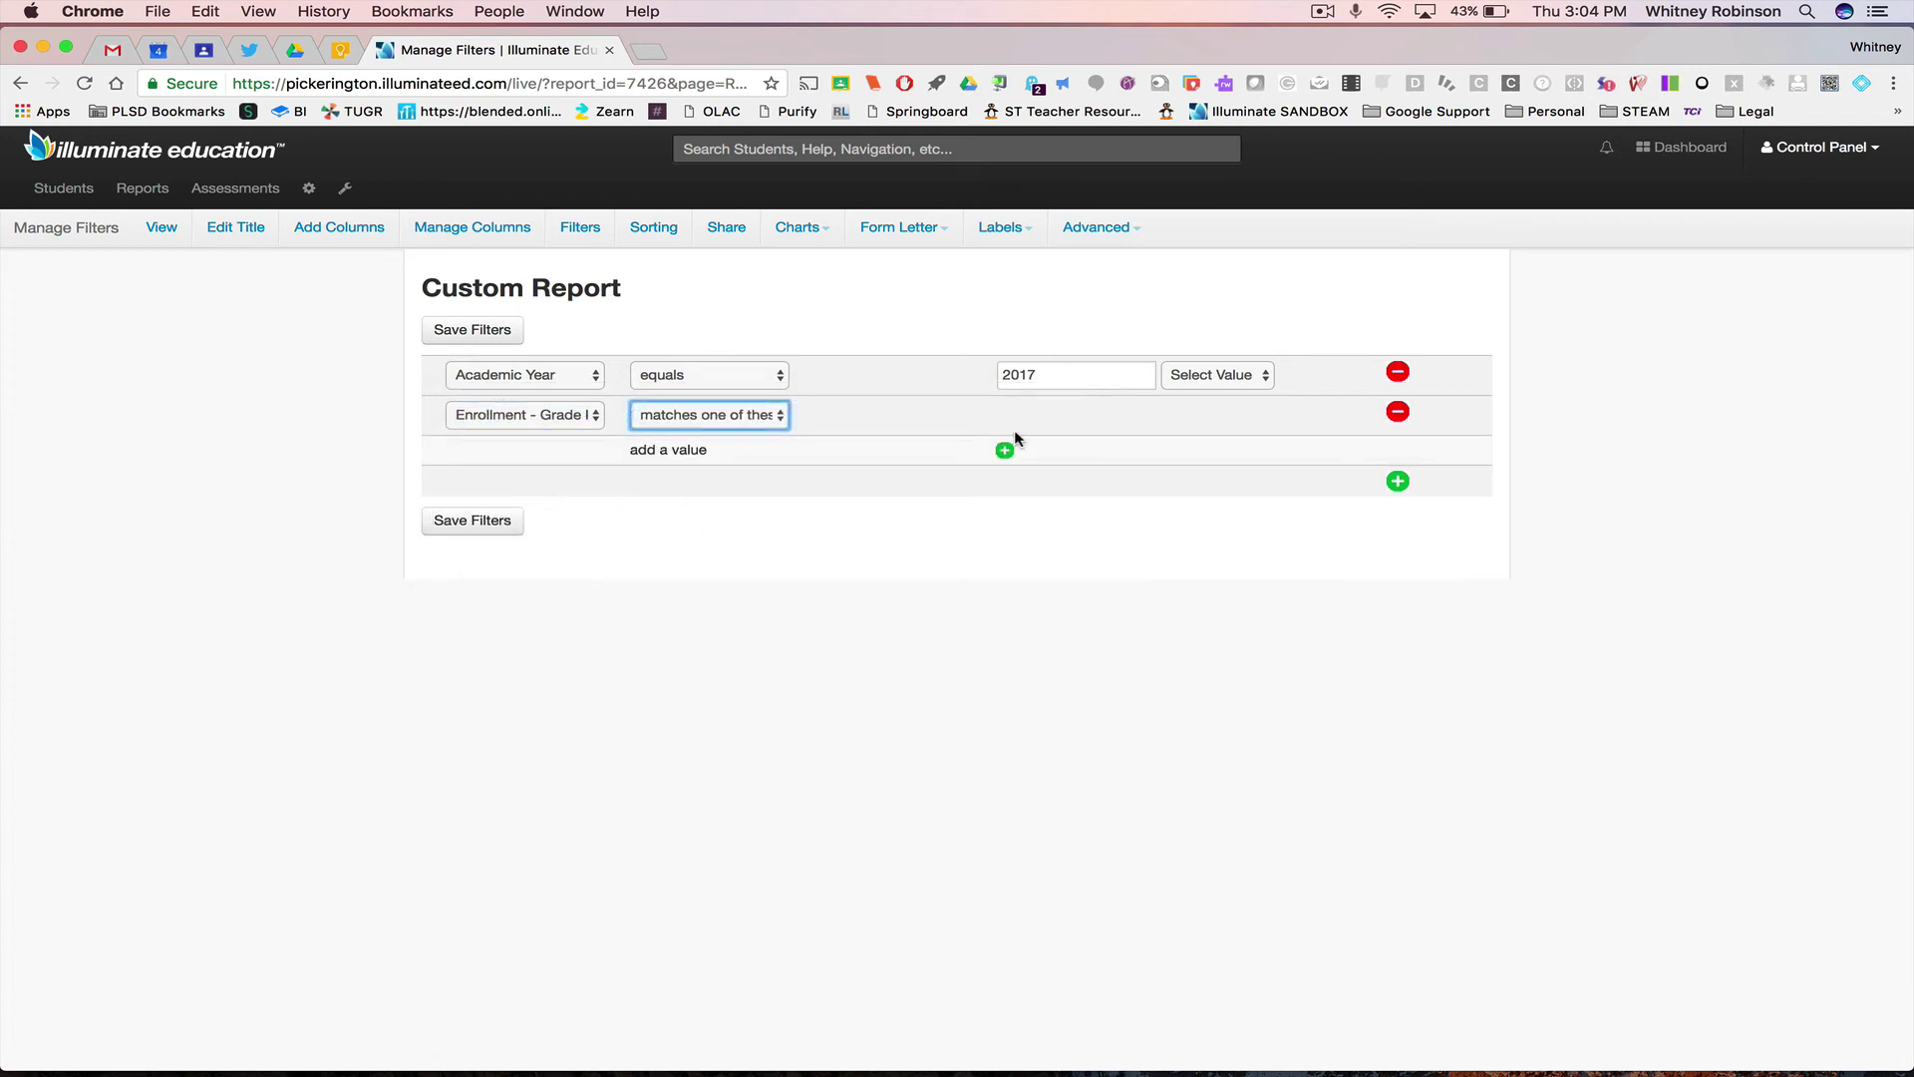
Step: Add grades 2 and 3 as the Grade Level filter's values, save the filters and view the report
{"action": "left_click", "coordinate": [1005, 450]}
{"action": "left_click", "coordinate": [875, 455]}
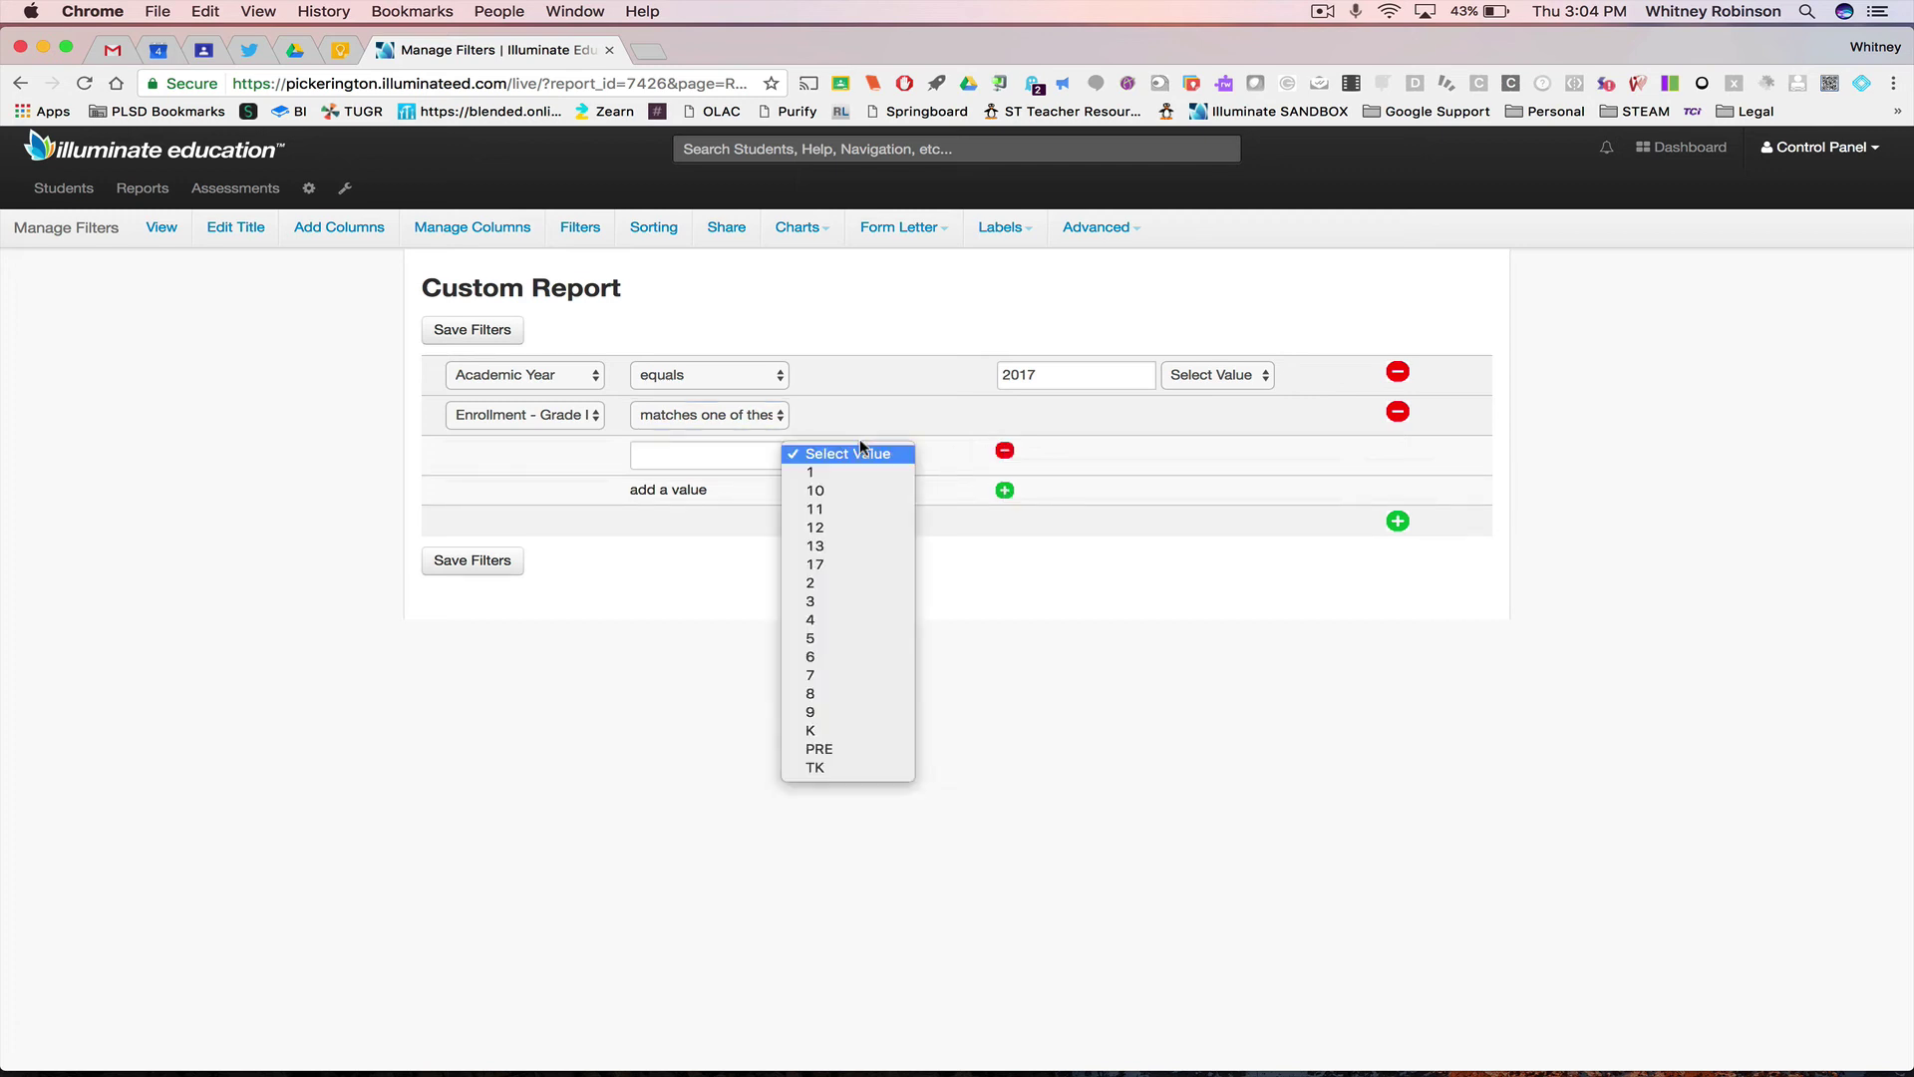
{"action": "left_click", "coordinate": [834, 587]}
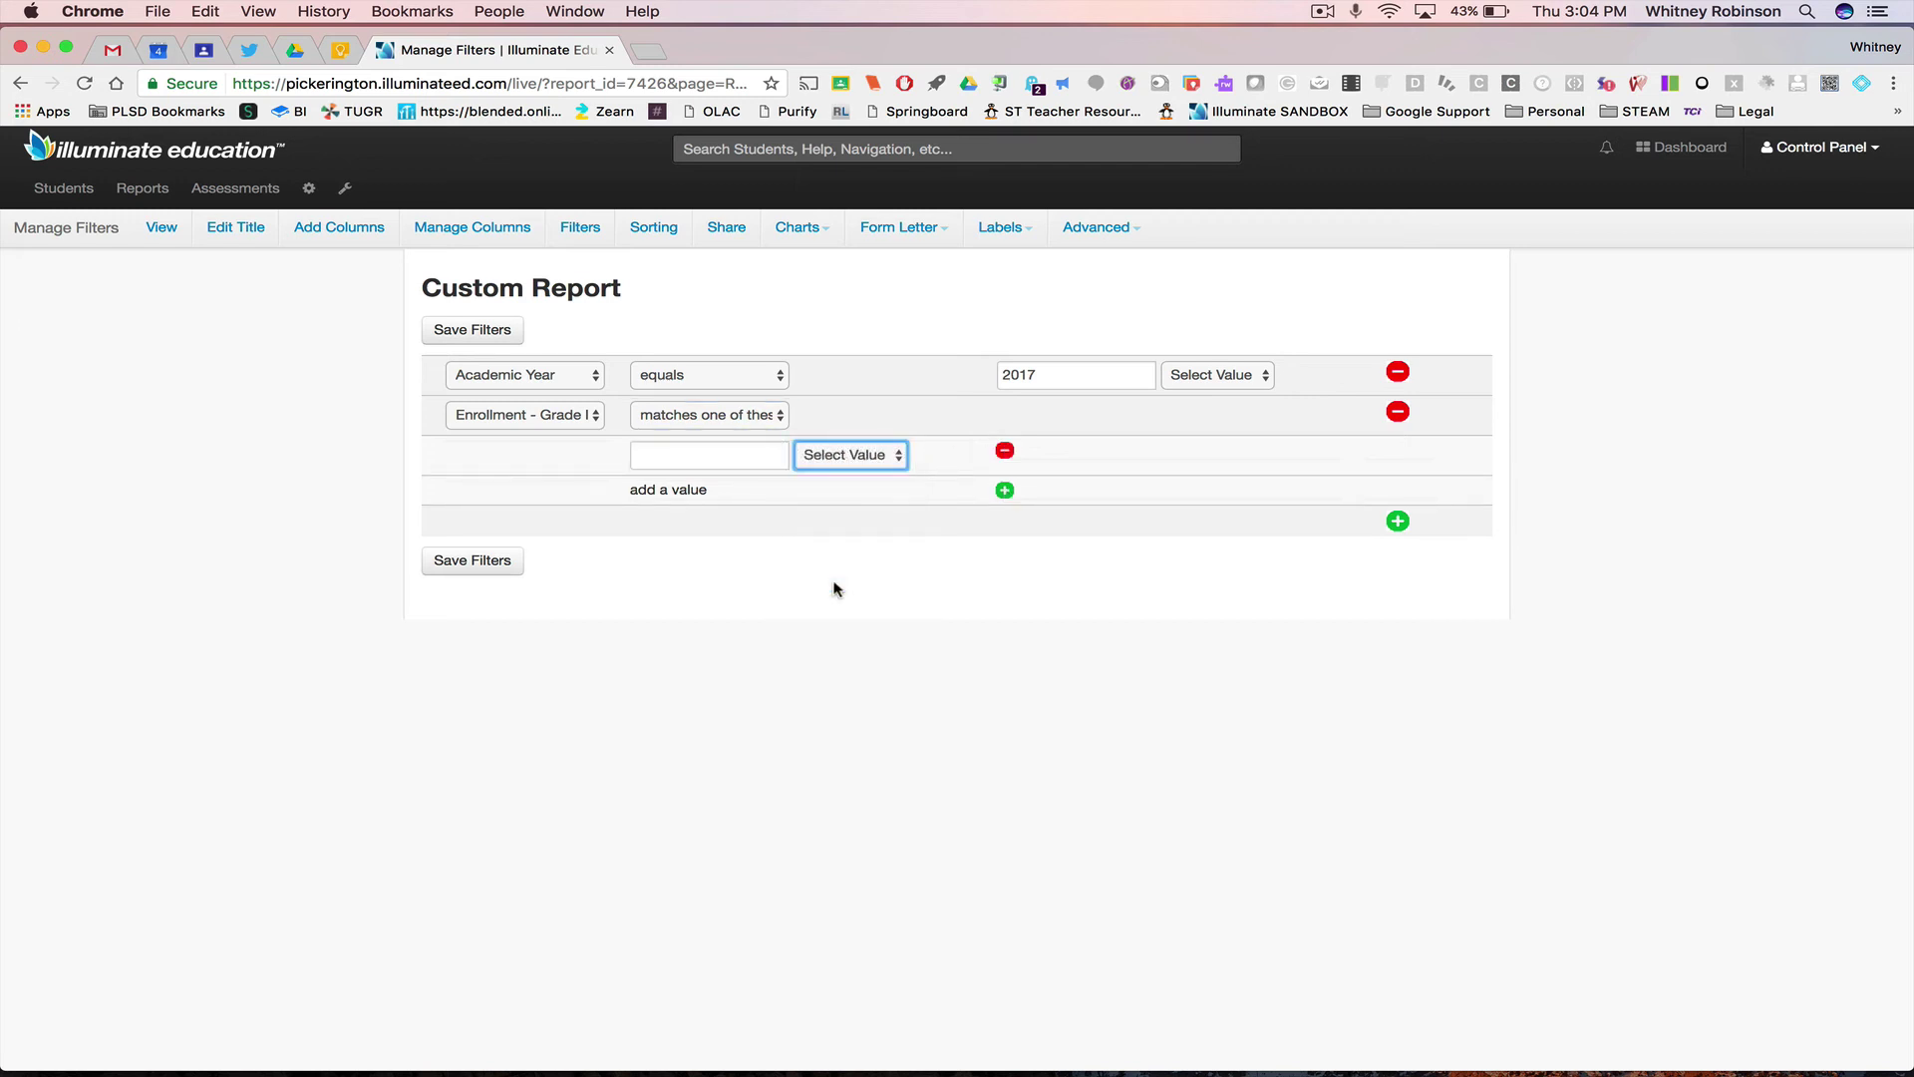
{"action": "left_click", "coordinate": [1005, 490]}
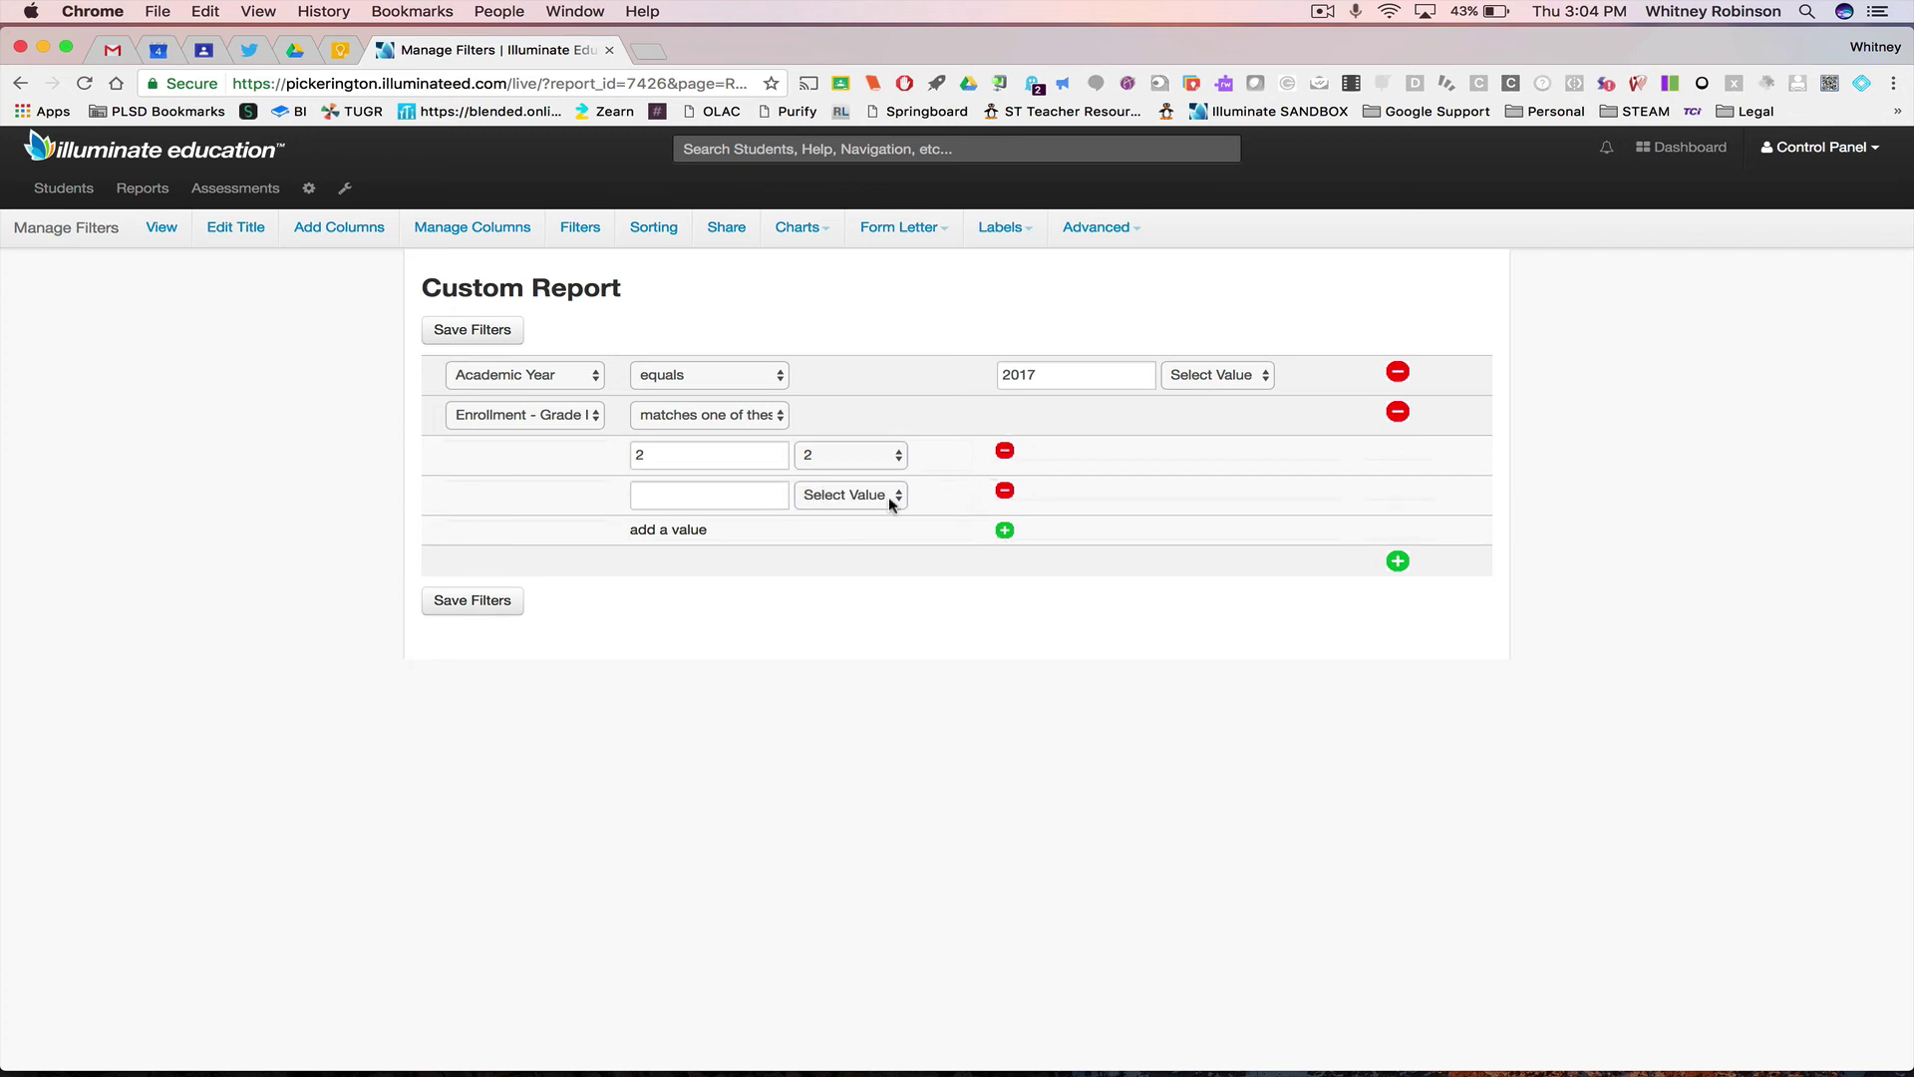
{"action": "left_click", "coordinate": [812, 496]}
{"action": "left_click", "coordinate": [810, 642]}
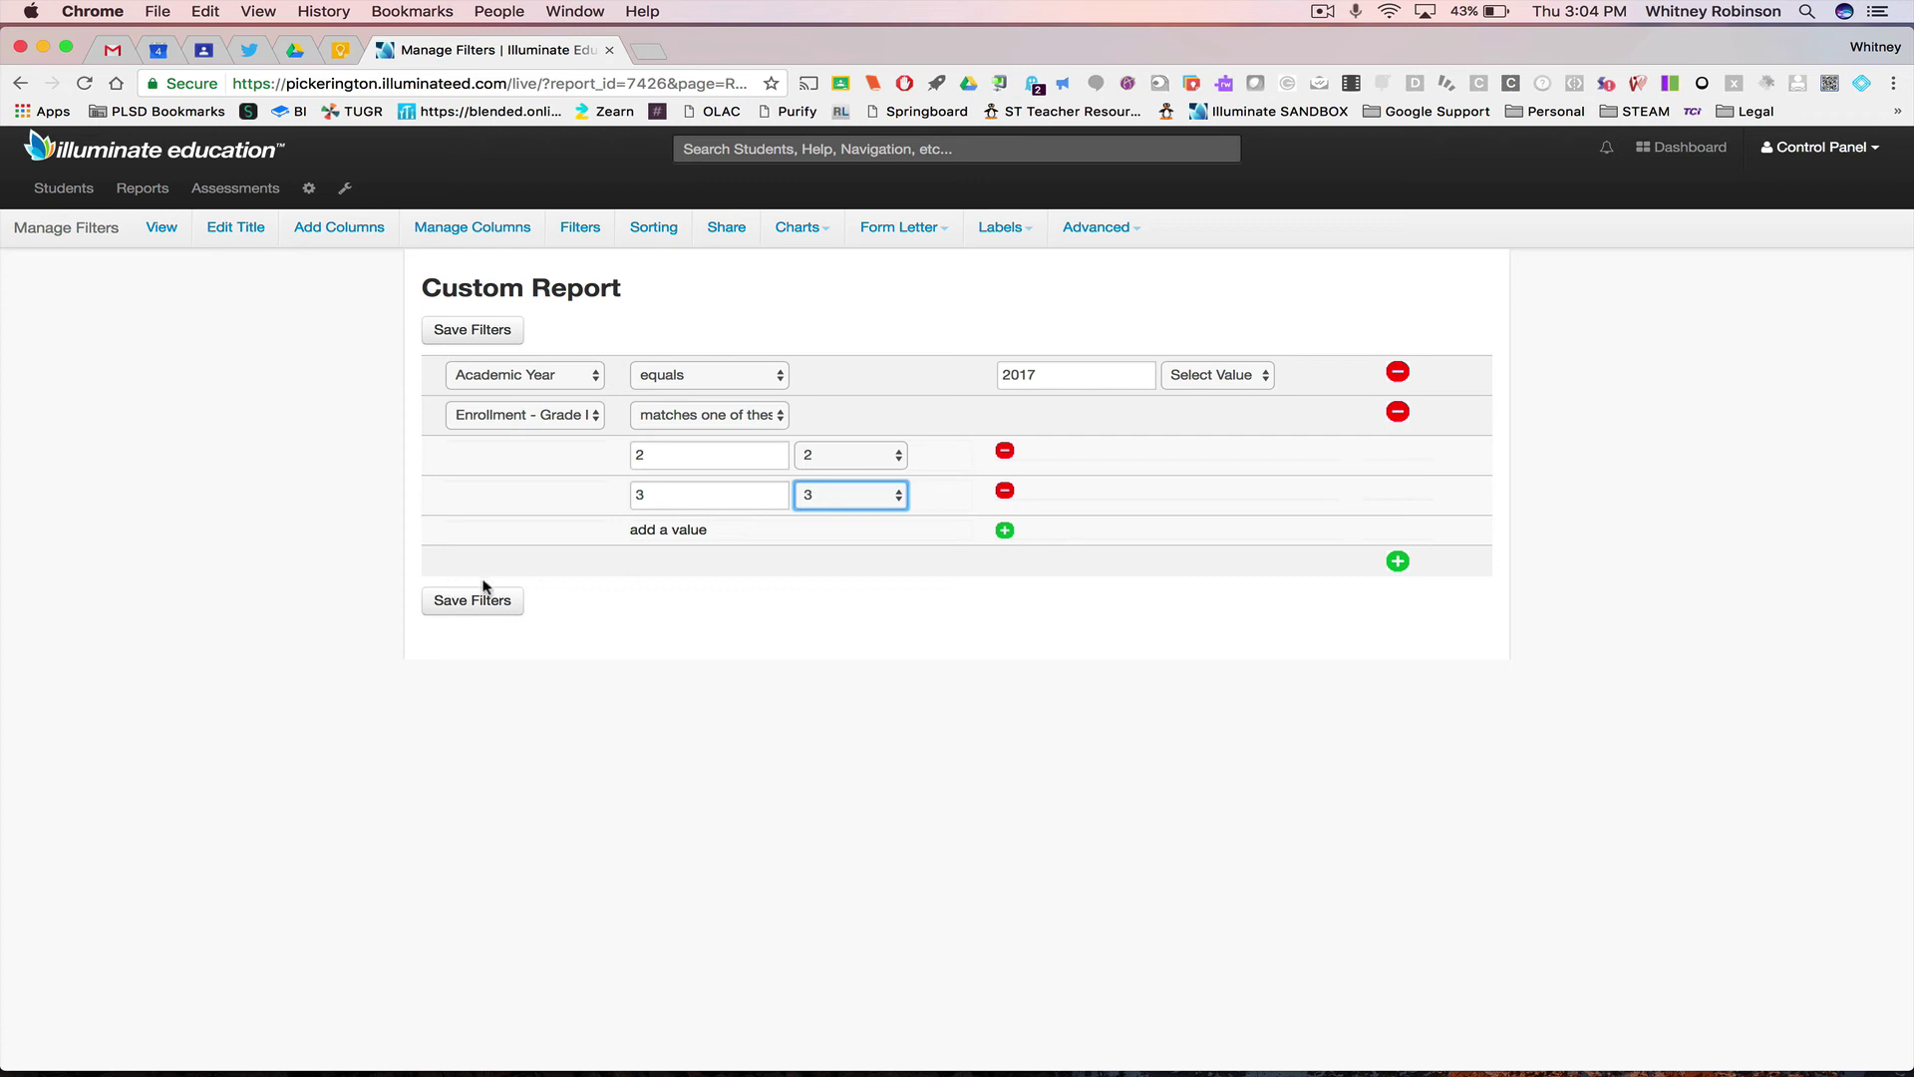
{"action": "left_click", "coordinate": [429, 601]}
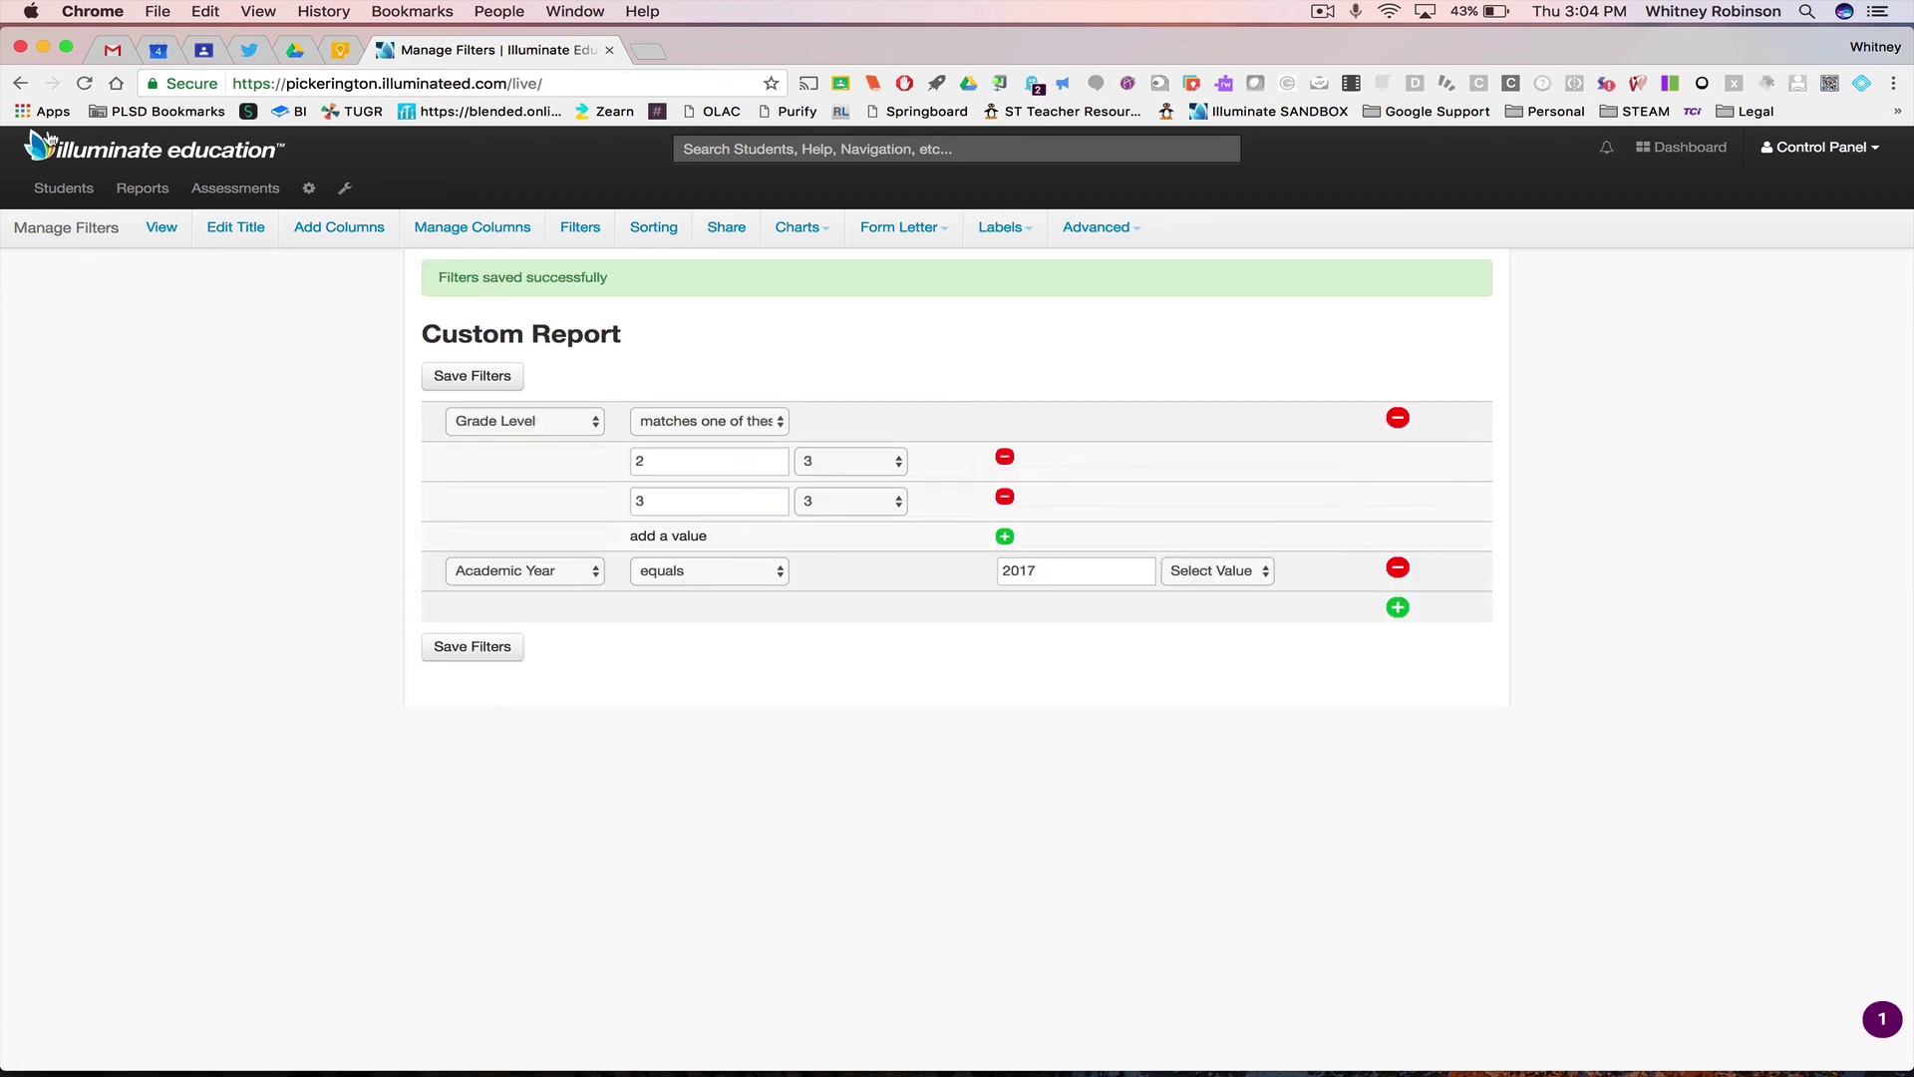
{"action": "left_click", "coordinate": [157, 226]}
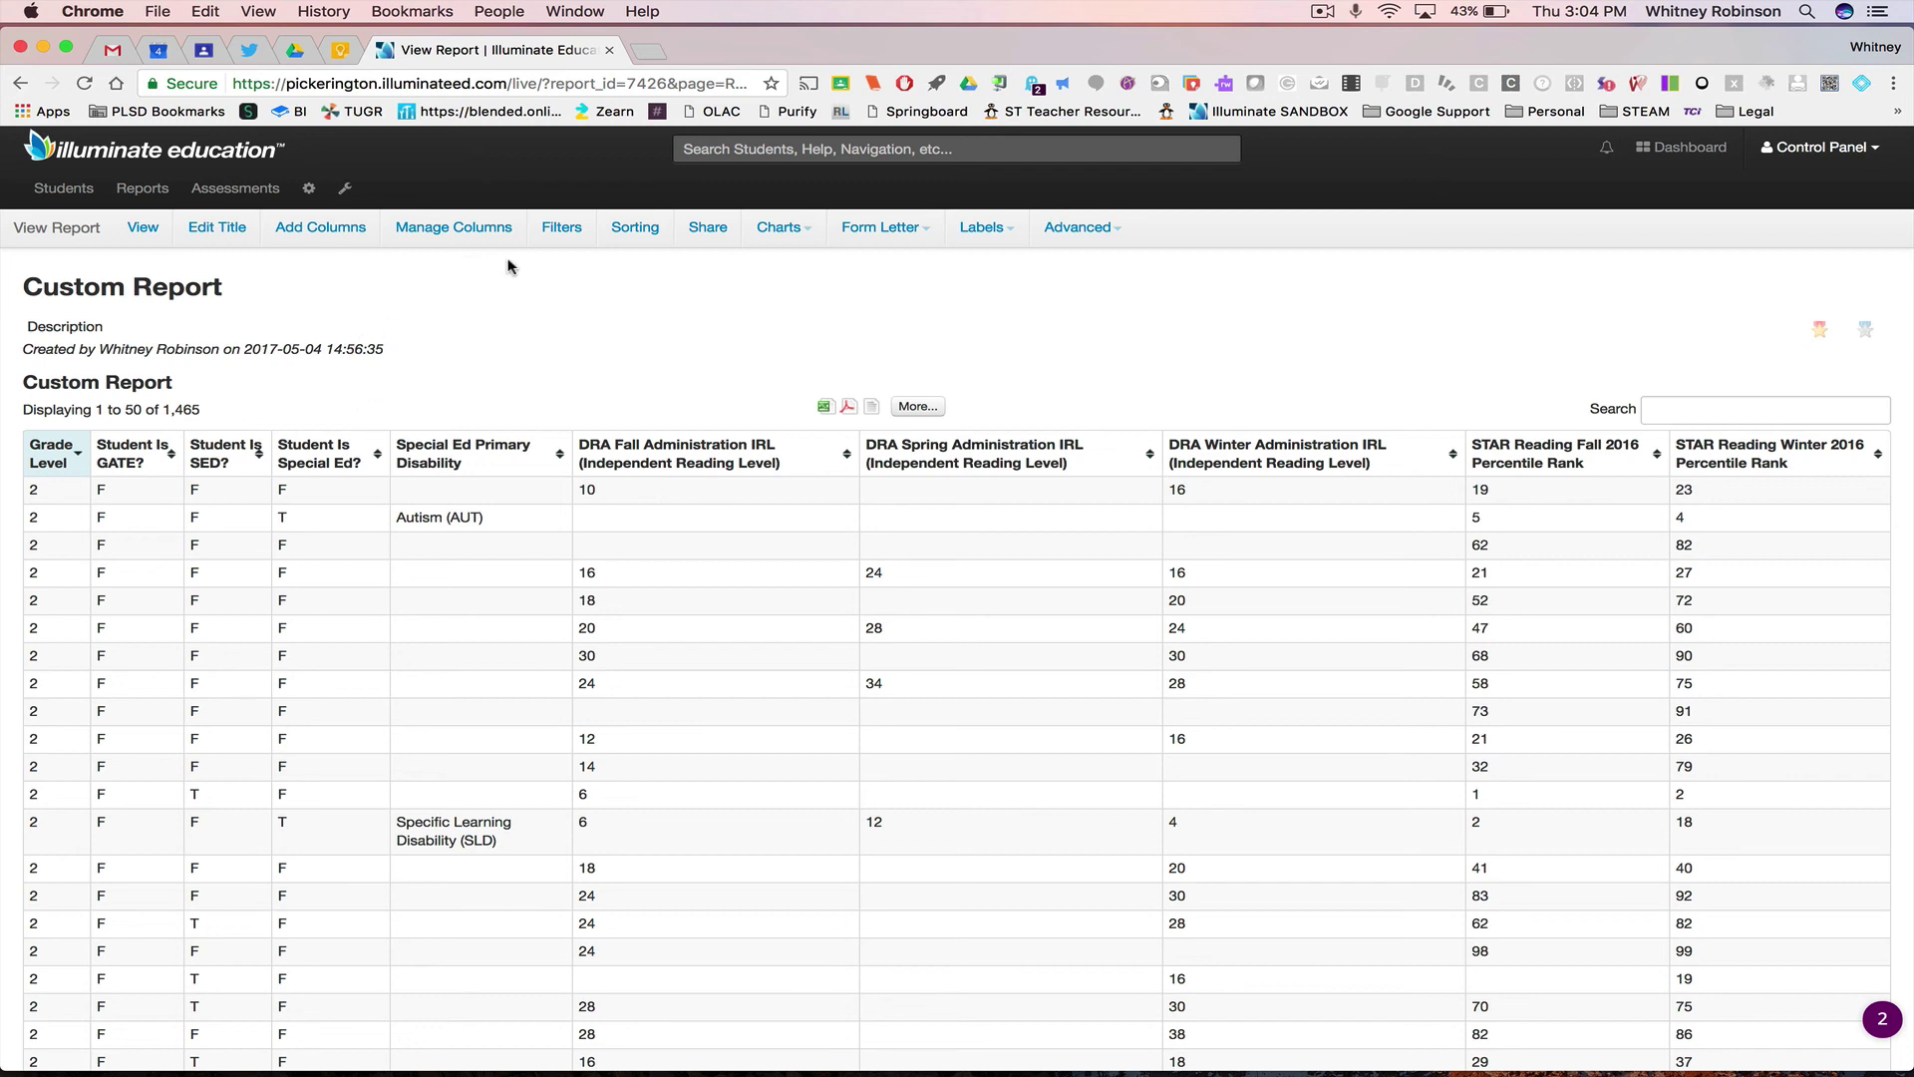
Step: Review the saved filters and the performance band options for the STAR Reading Fall 2016 Percentile Rank column
{"action": "left_click", "coordinate": [555, 237]}
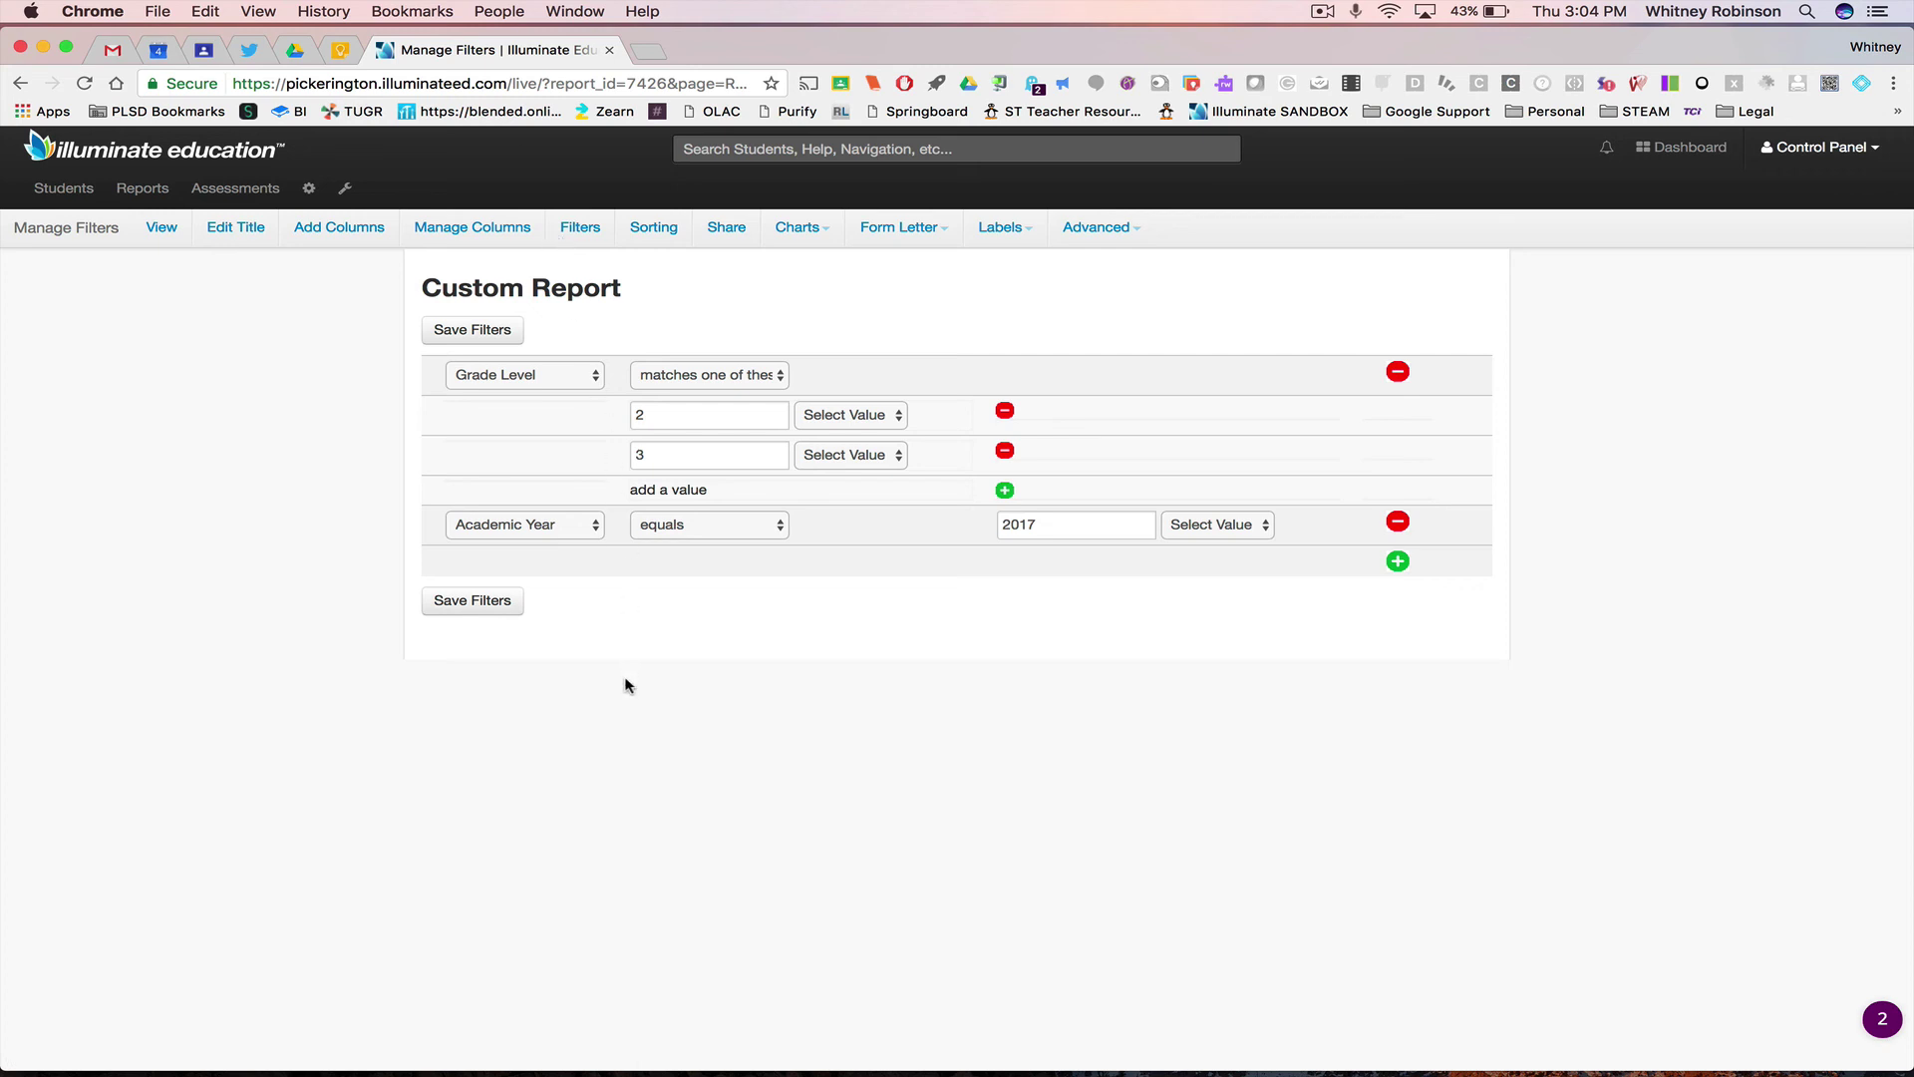
{"action": "left_click", "coordinate": [434, 228]}
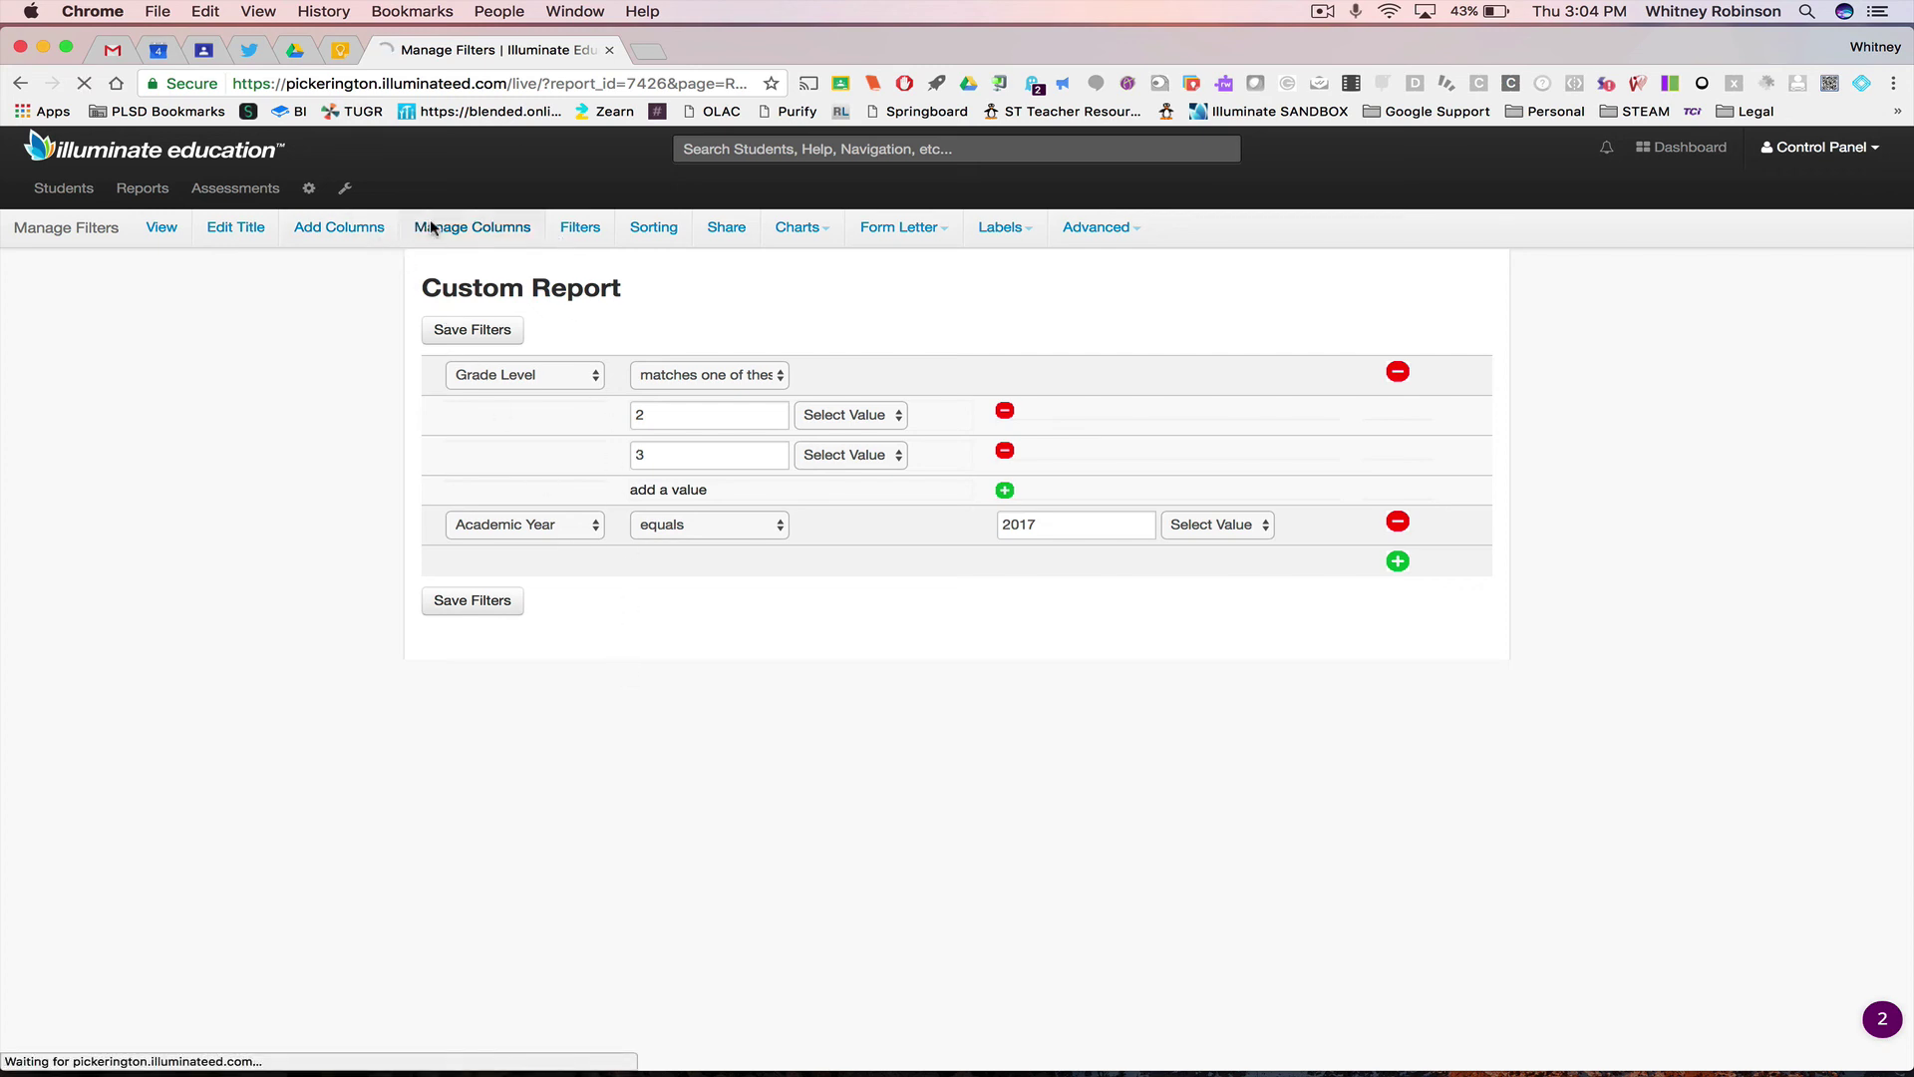
{"action": "scroll", "coordinate": [974, 684], "scroll_direction": "down", "scroll_amount": 10}
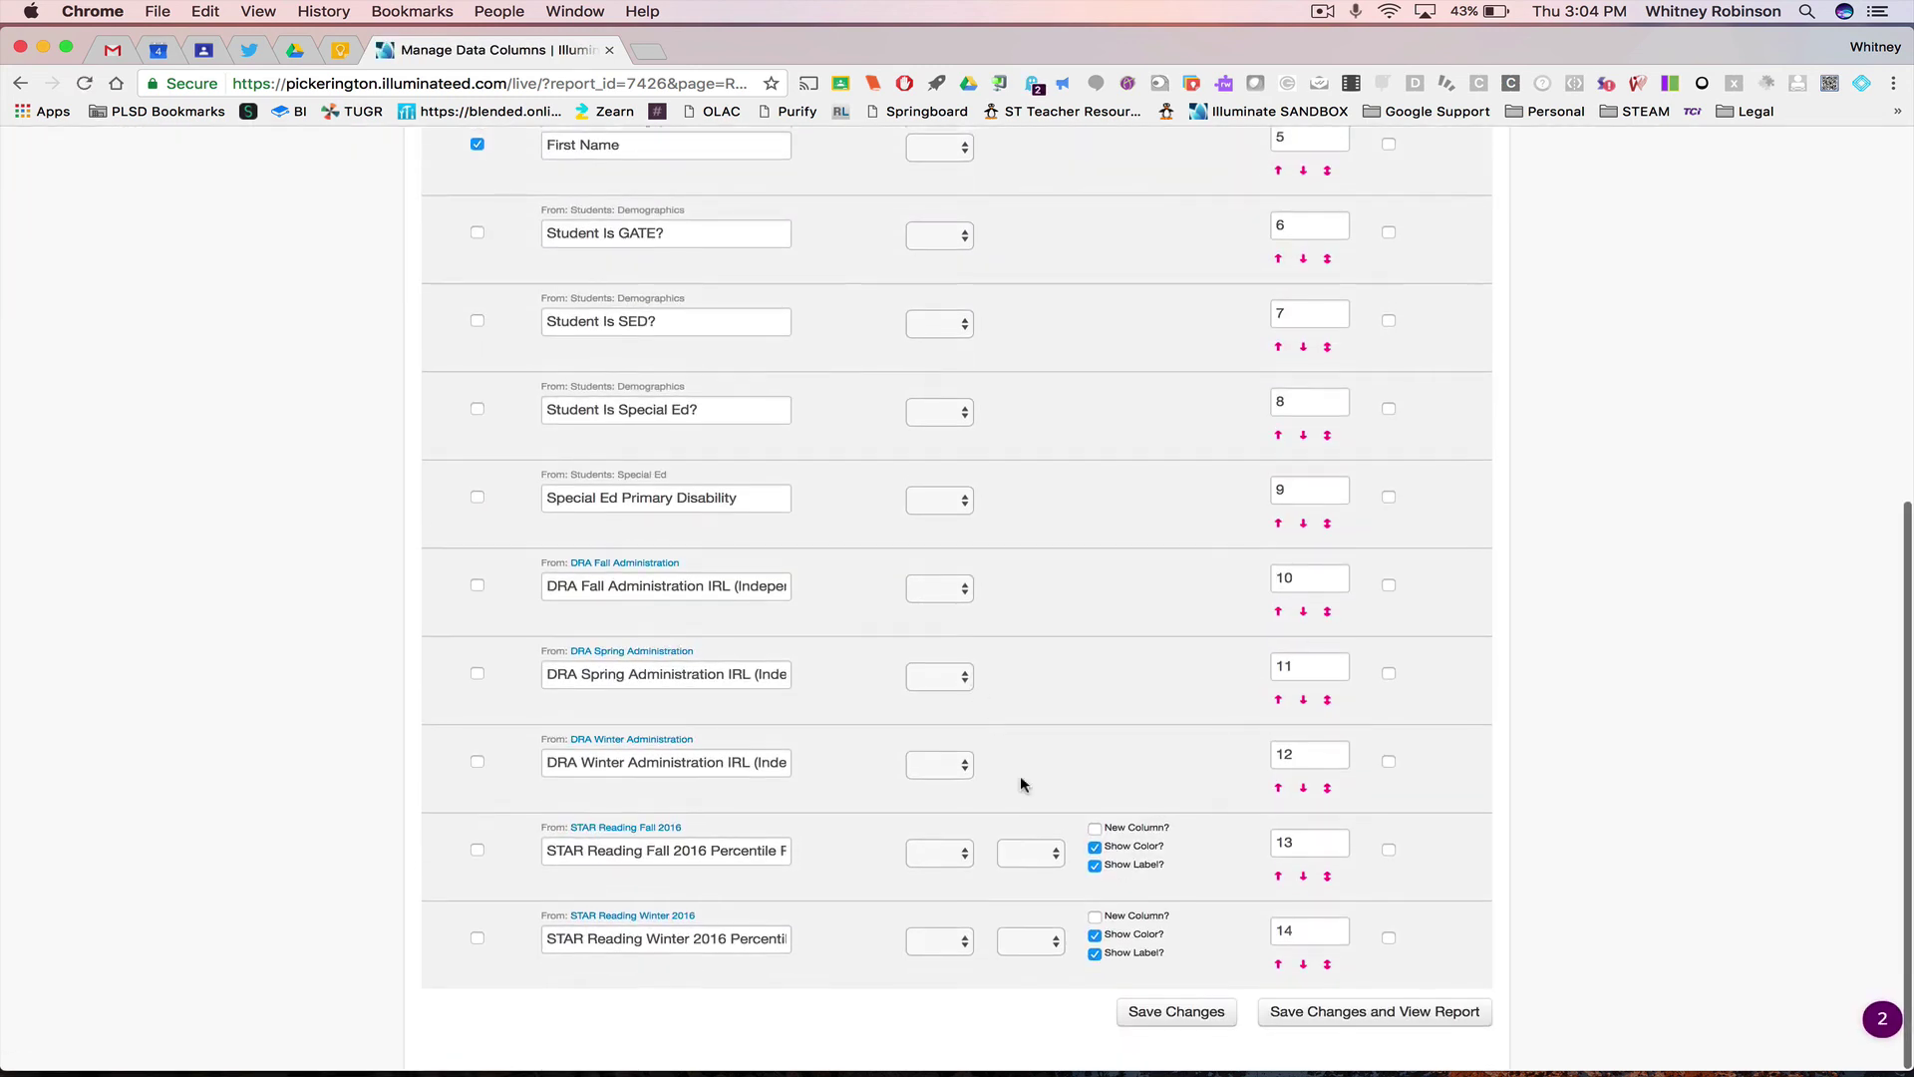
{"action": "left_click", "coordinate": [1055, 849]}
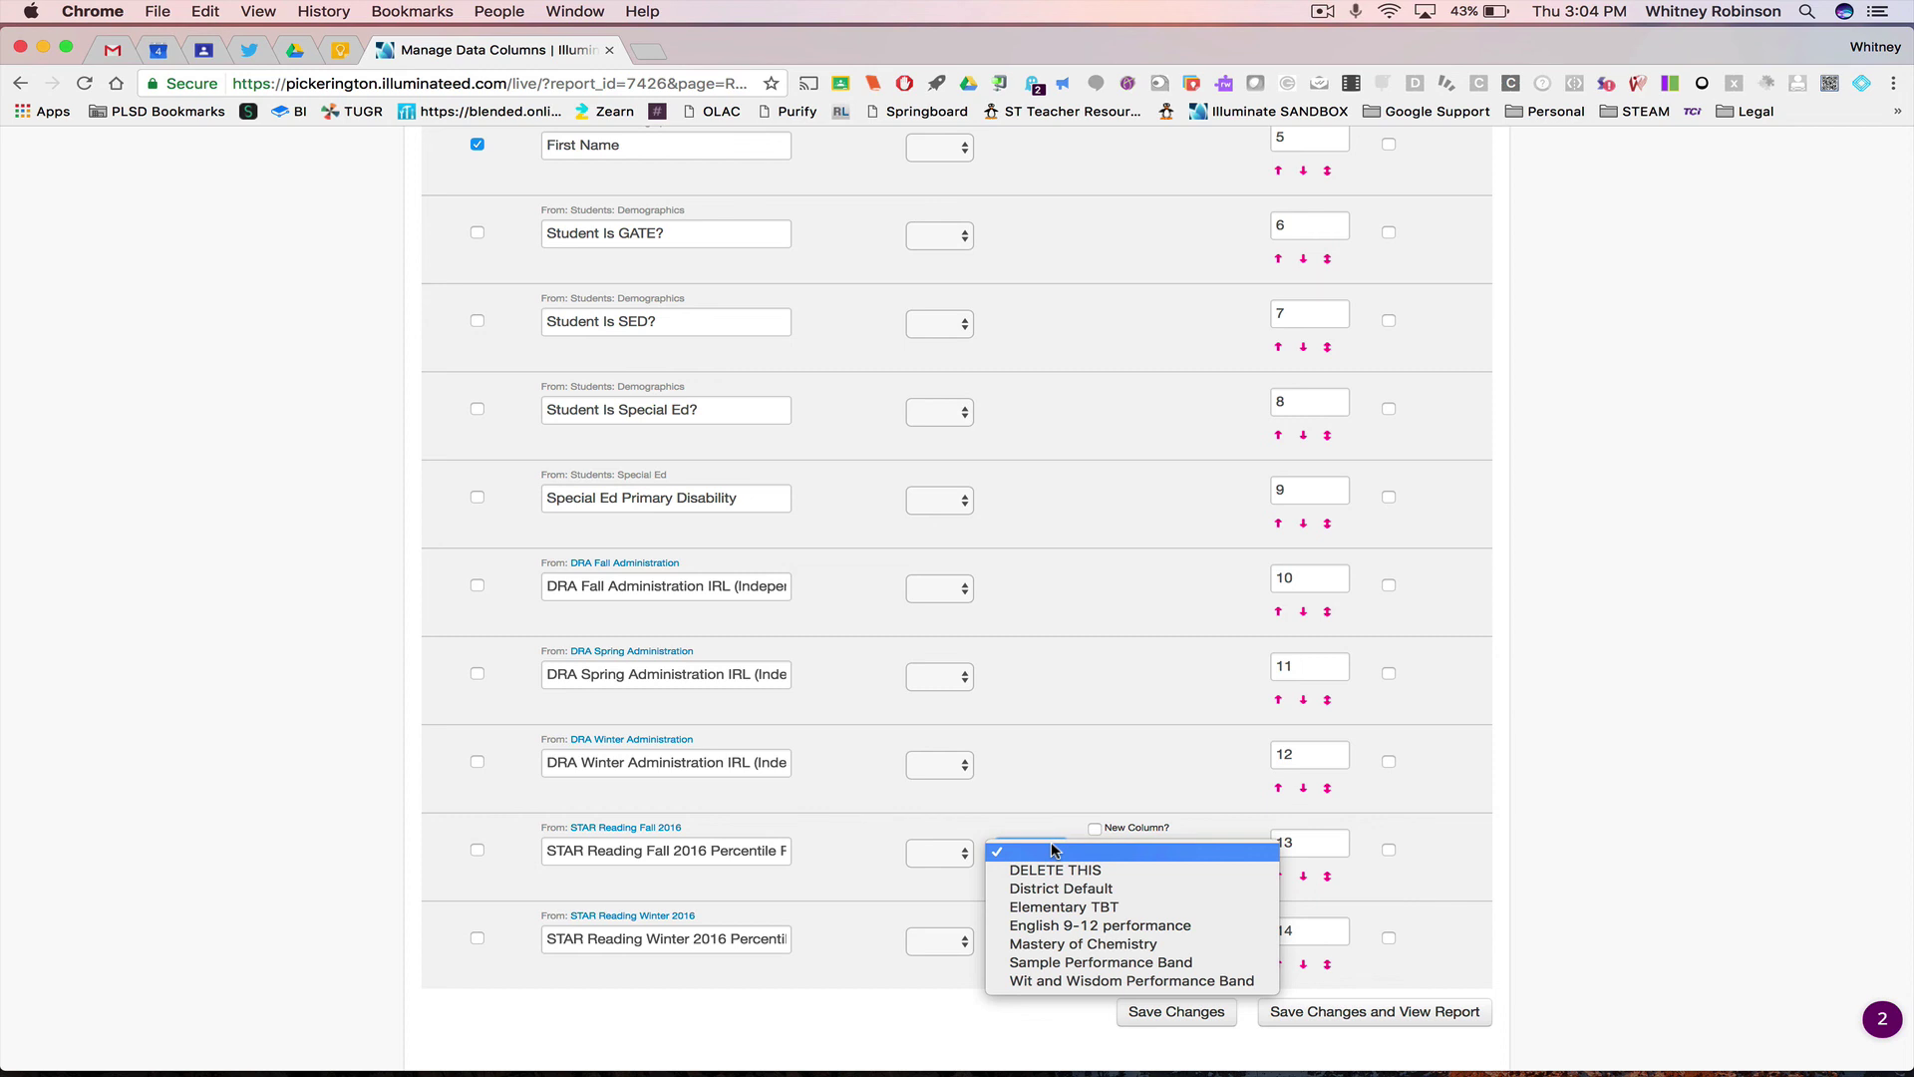
{"action": "left_click", "coordinate": [1060, 758]}
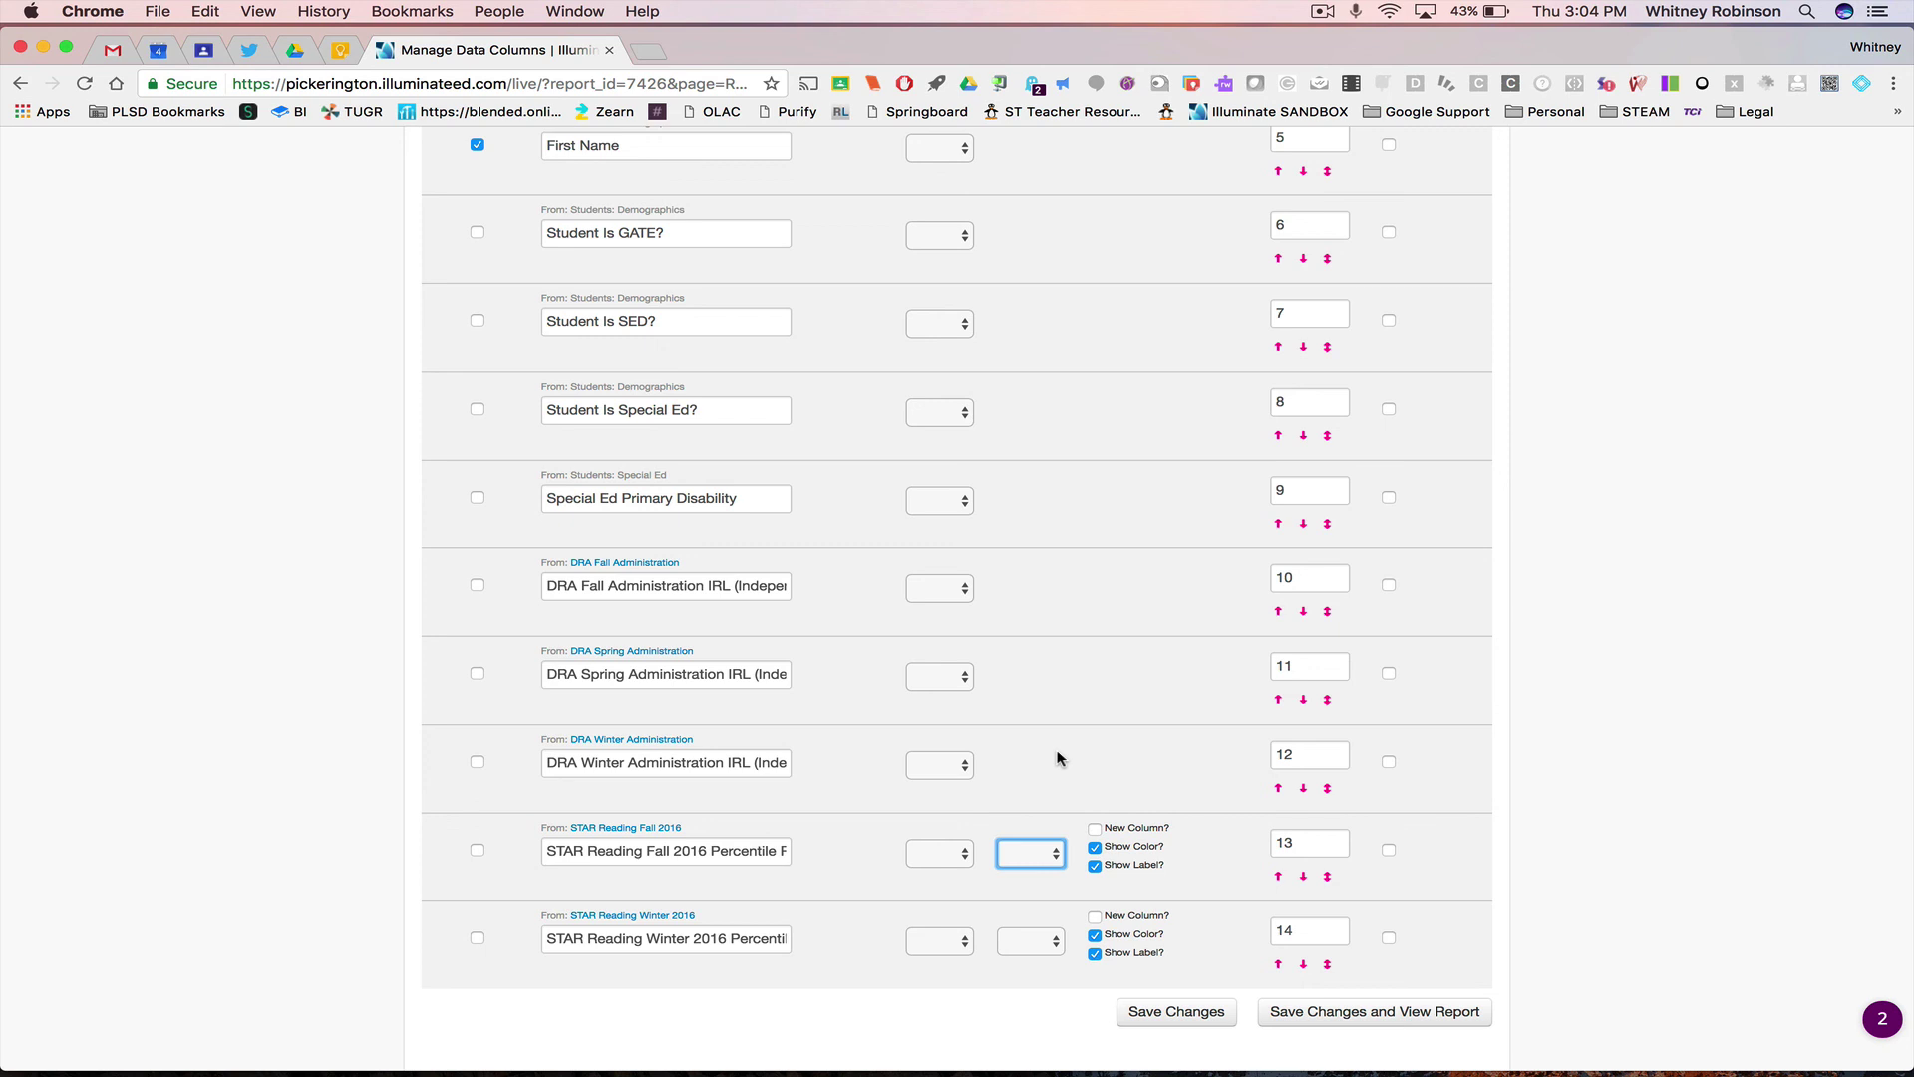
{"action": "scroll", "coordinate": [1060, 758], "scroll_direction": "up", "scroll_amount": 6}
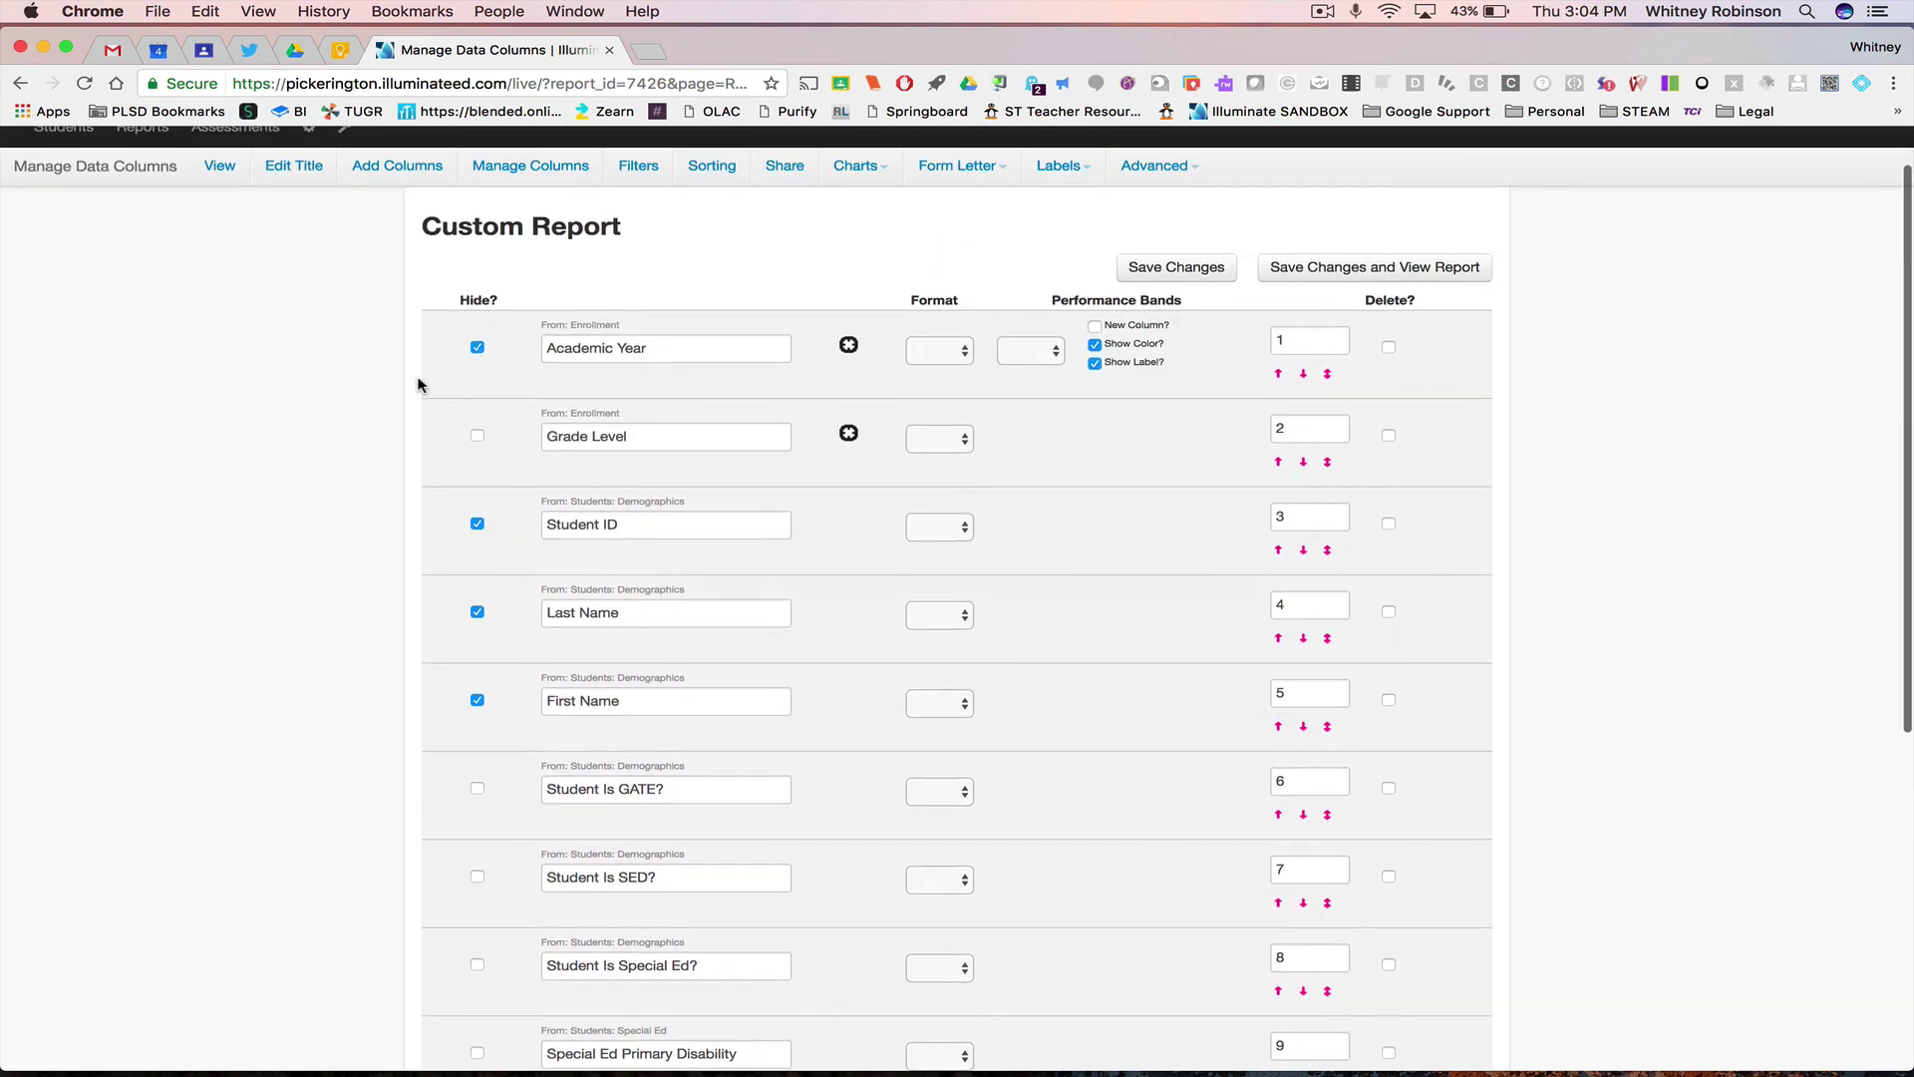
Step: Examine the column types available for adding to the report, including Core Data and Itembank Assessments, and return to the home page
{"action": "left_click", "coordinate": [383, 168]}
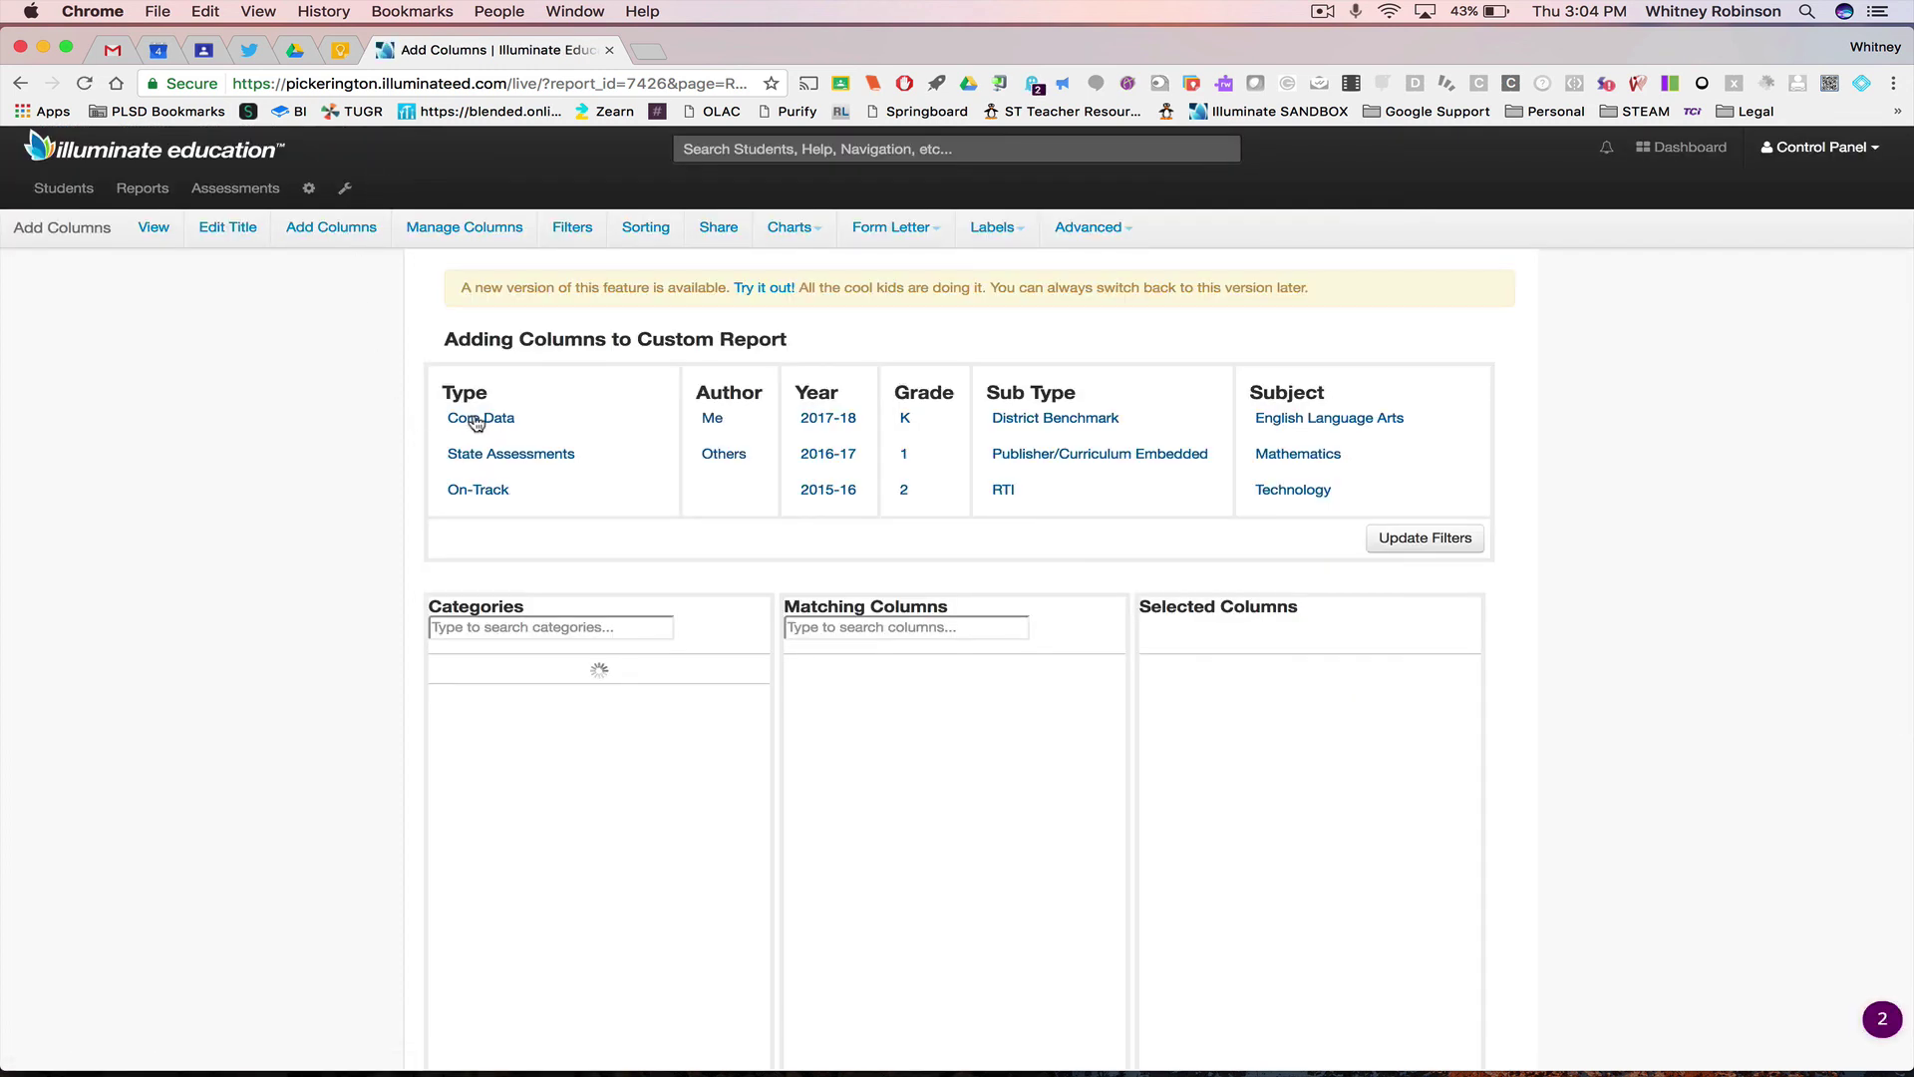
{"action": "left_click", "coordinate": [562, 420]}
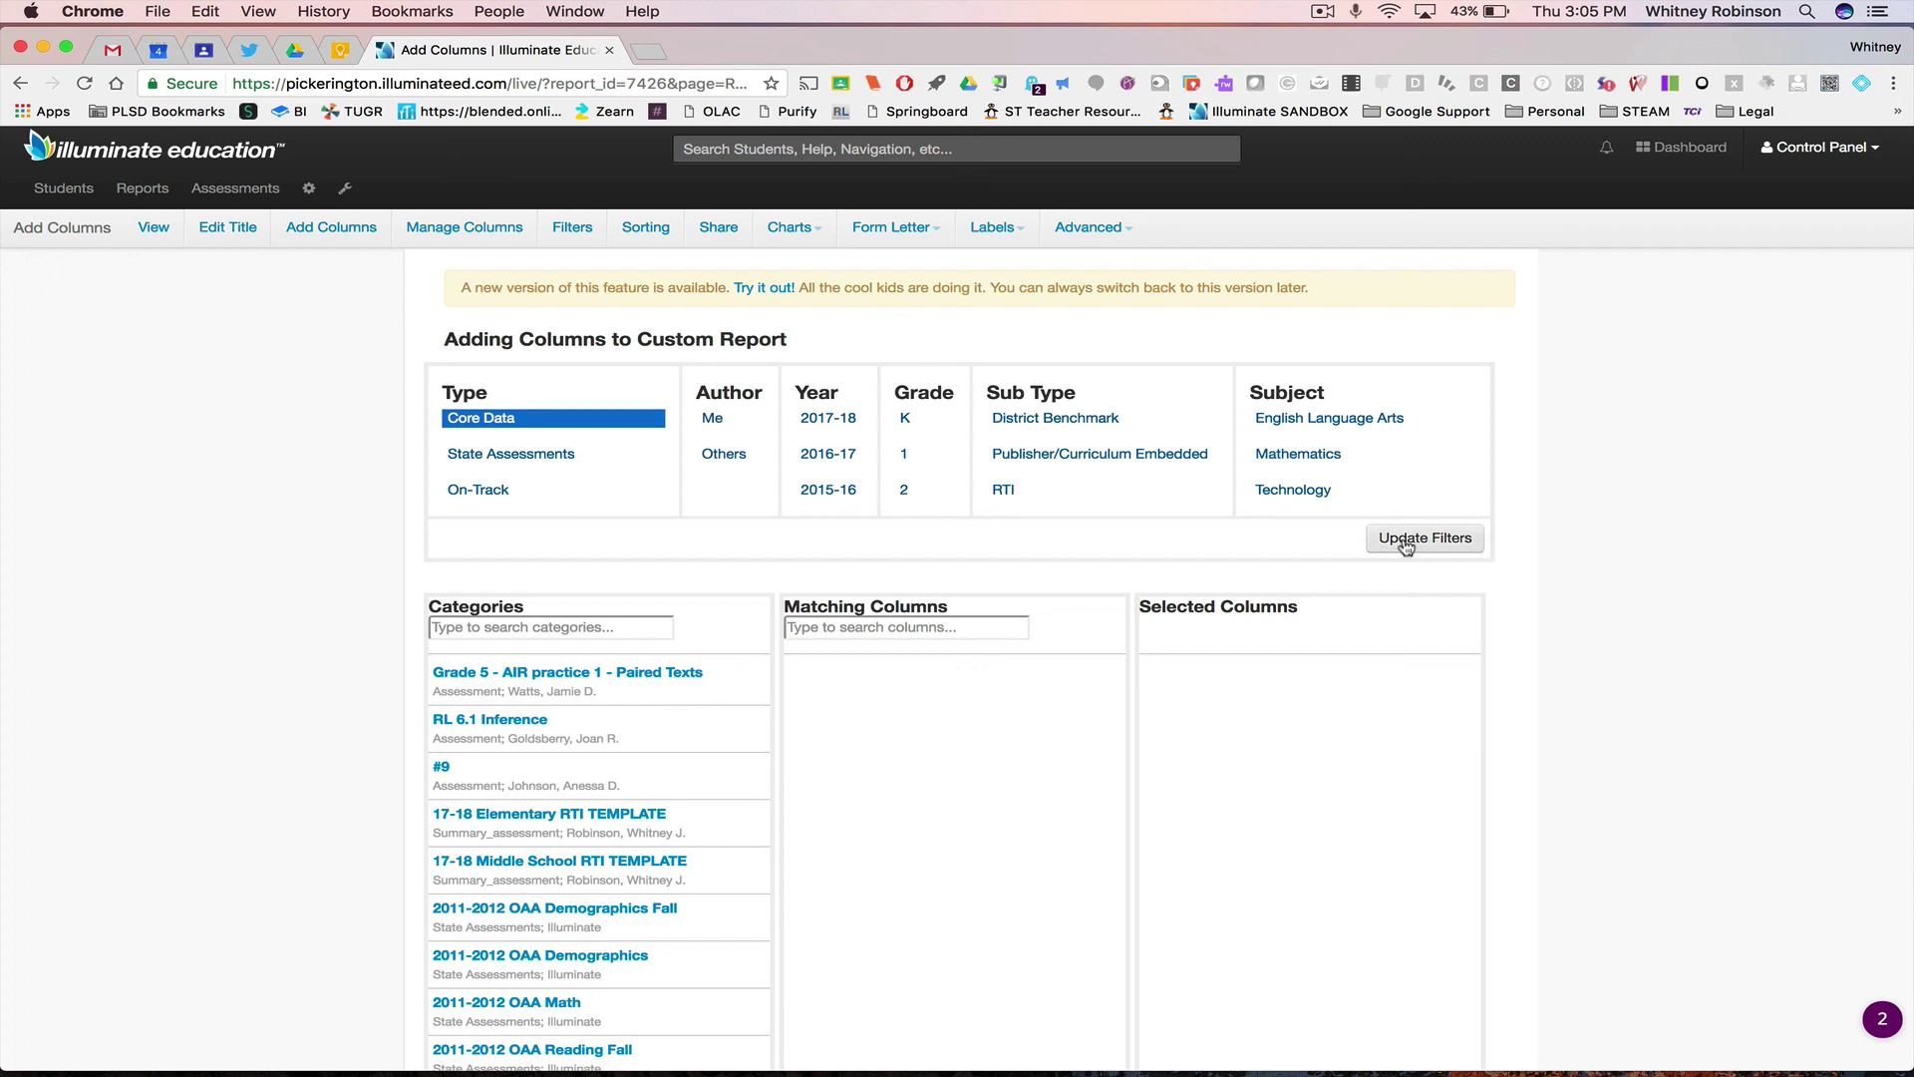
{"action": "scroll", "coordinate": [500, 497], "scroll_direction": "down", "scroll_amount": 5}
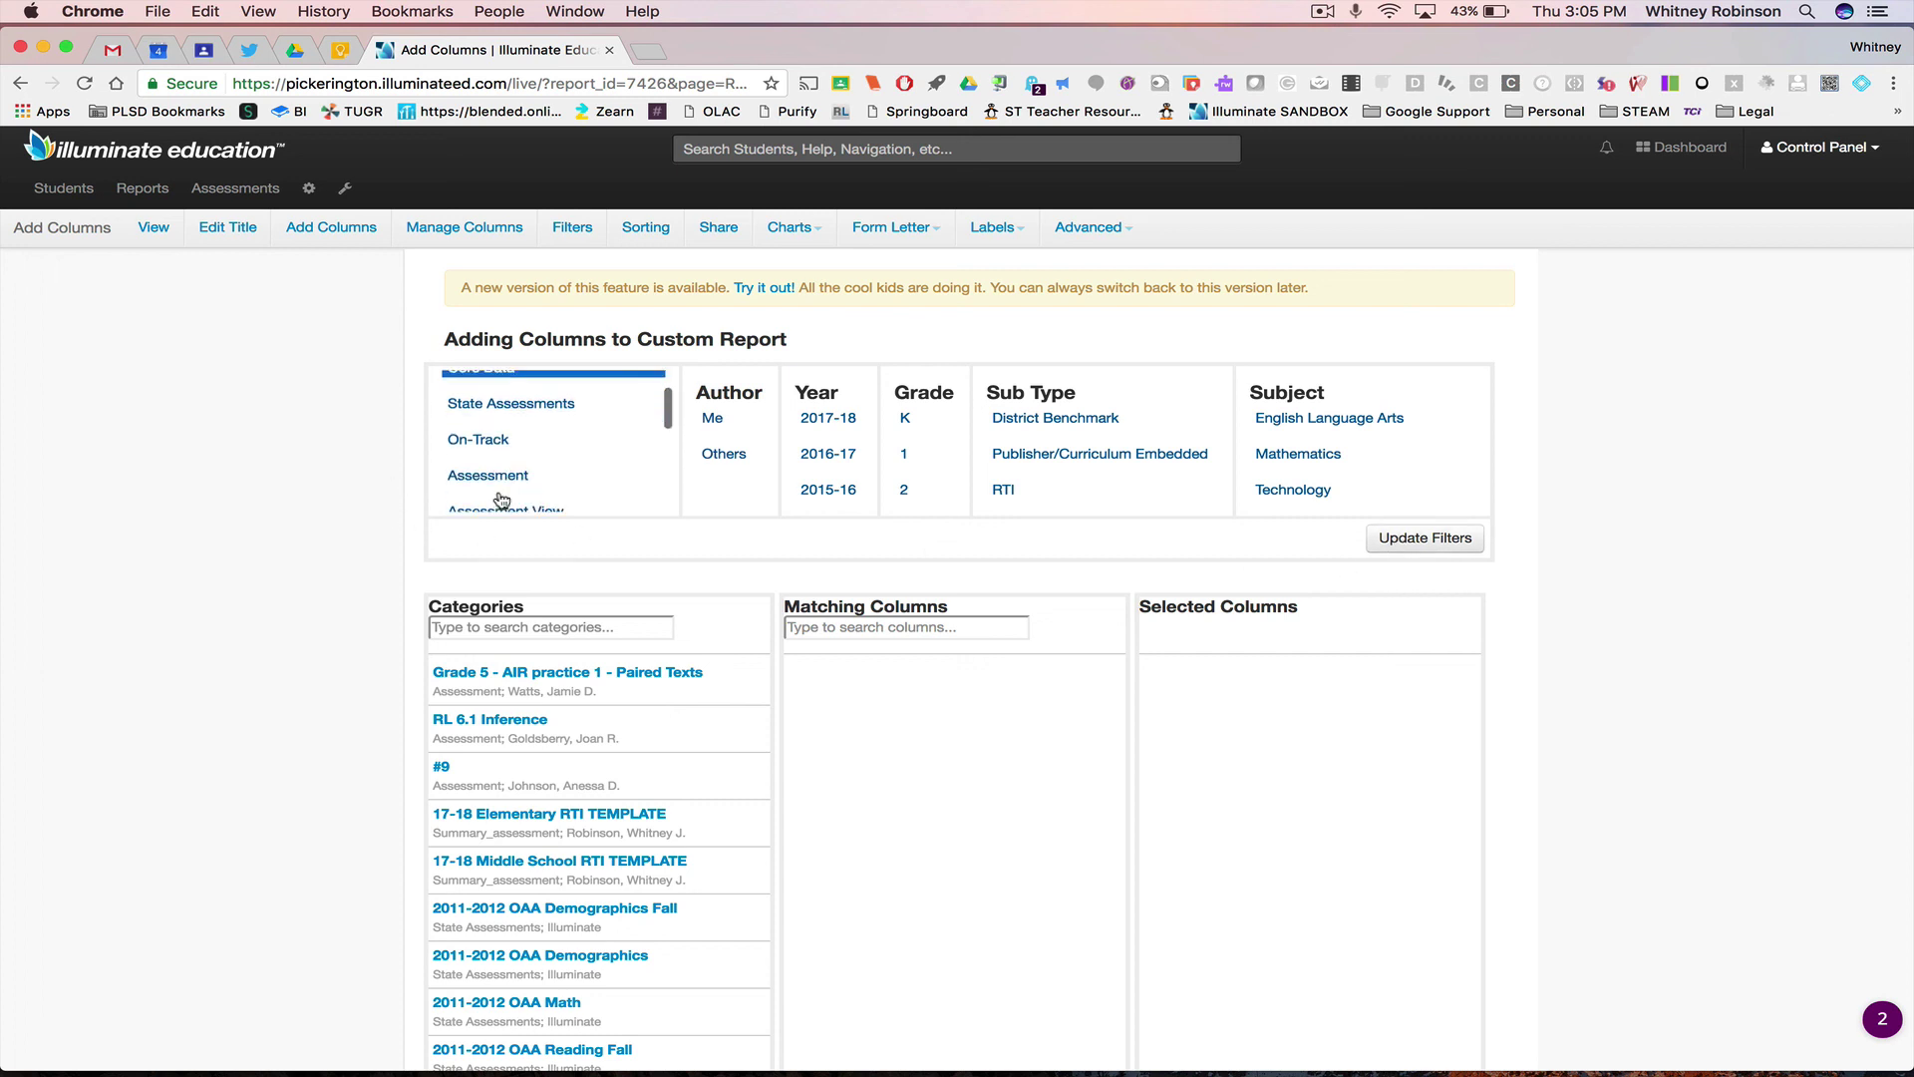
{"action": "scroll", "coordinate": [502, 499], "scroll_direction": "down", "scroll_amount": 1}
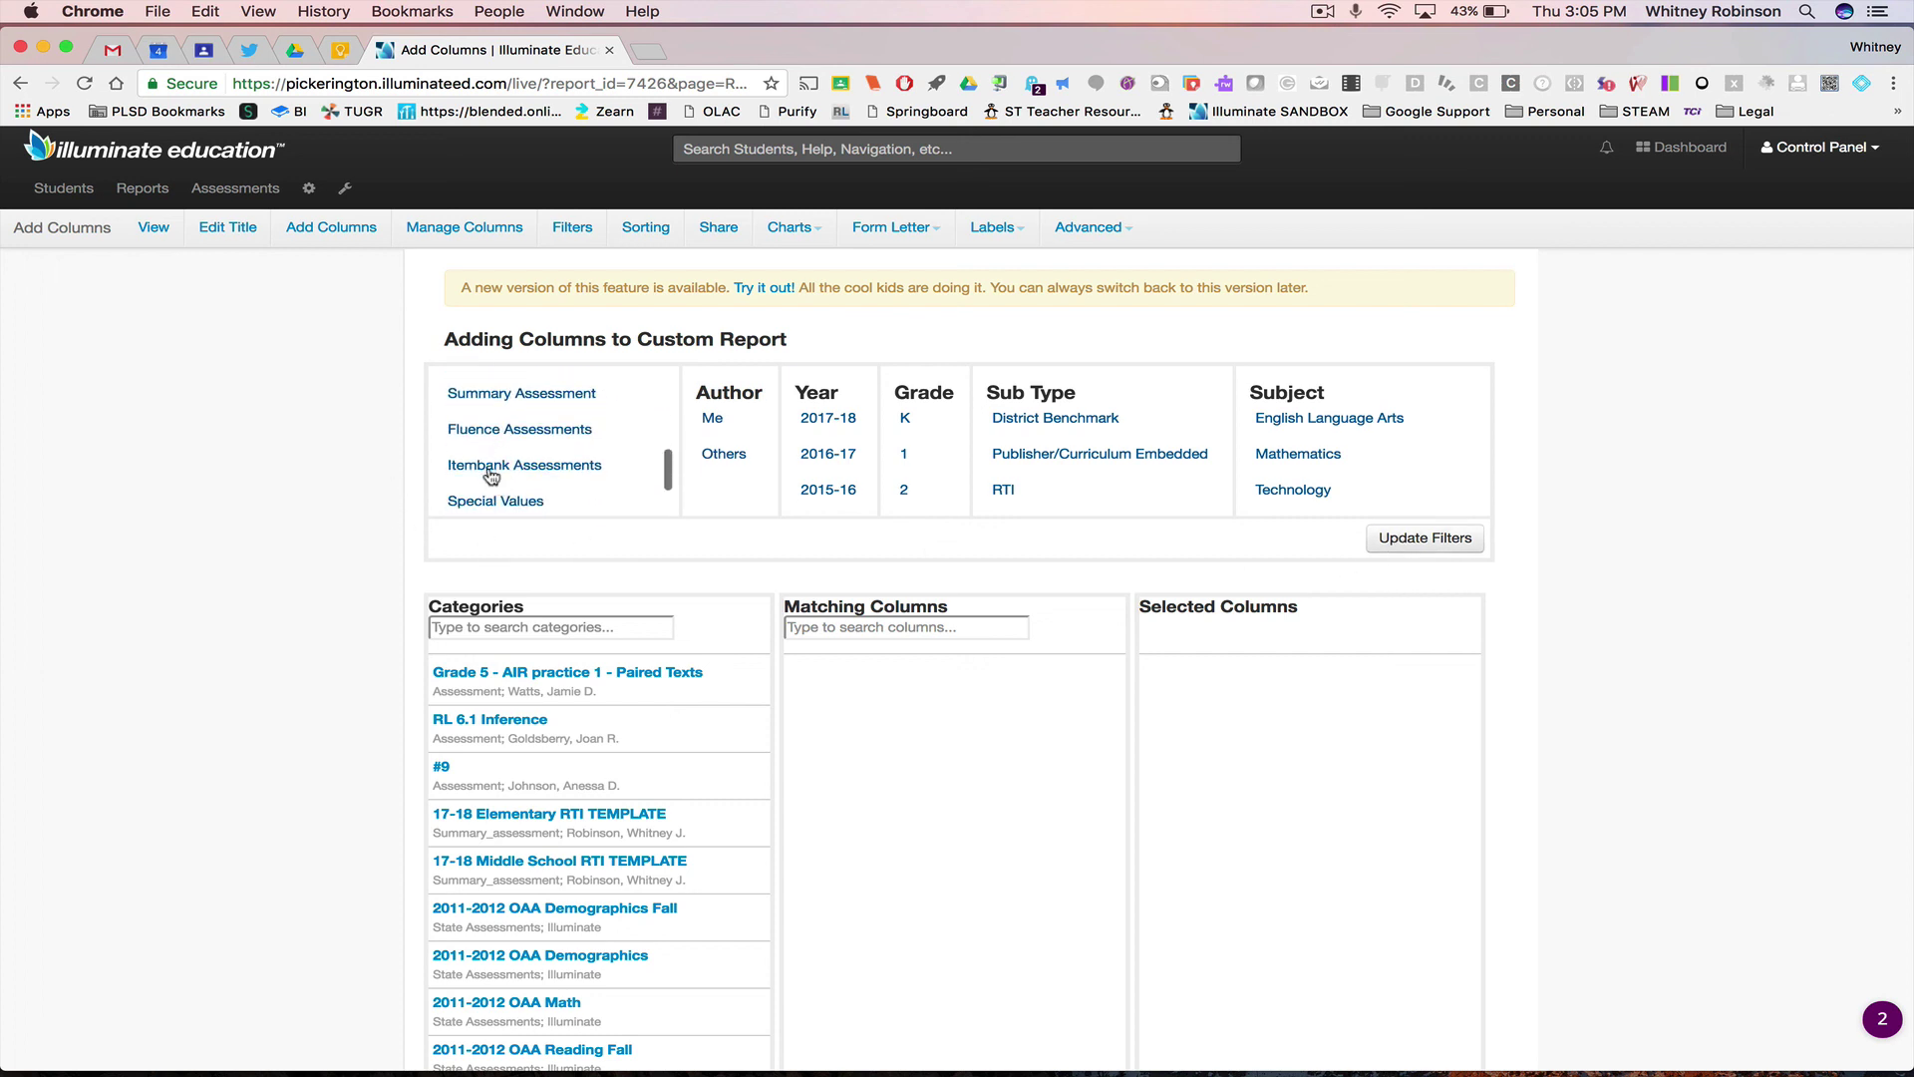
{"action": "left_click", "coordinate": [491, 472]}
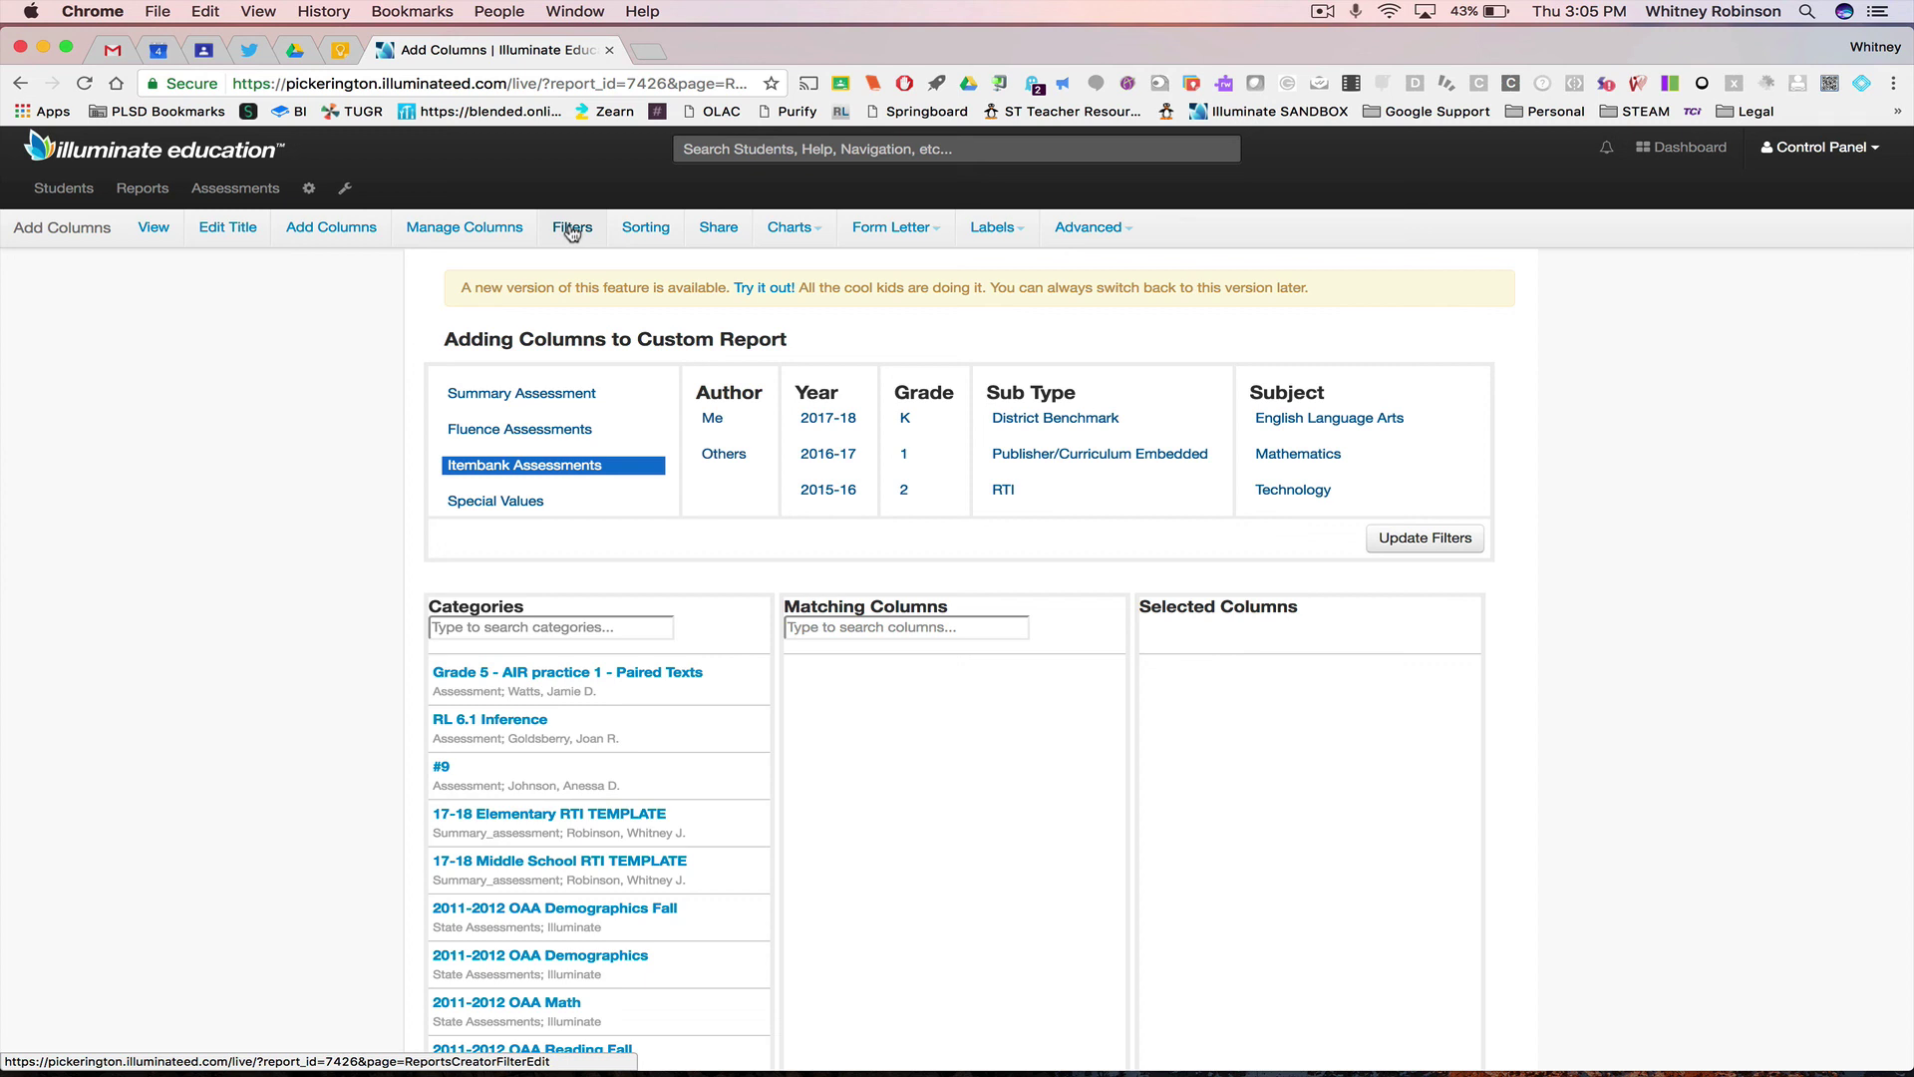
{"action": "left_click", "coordinate": [150, 160]}
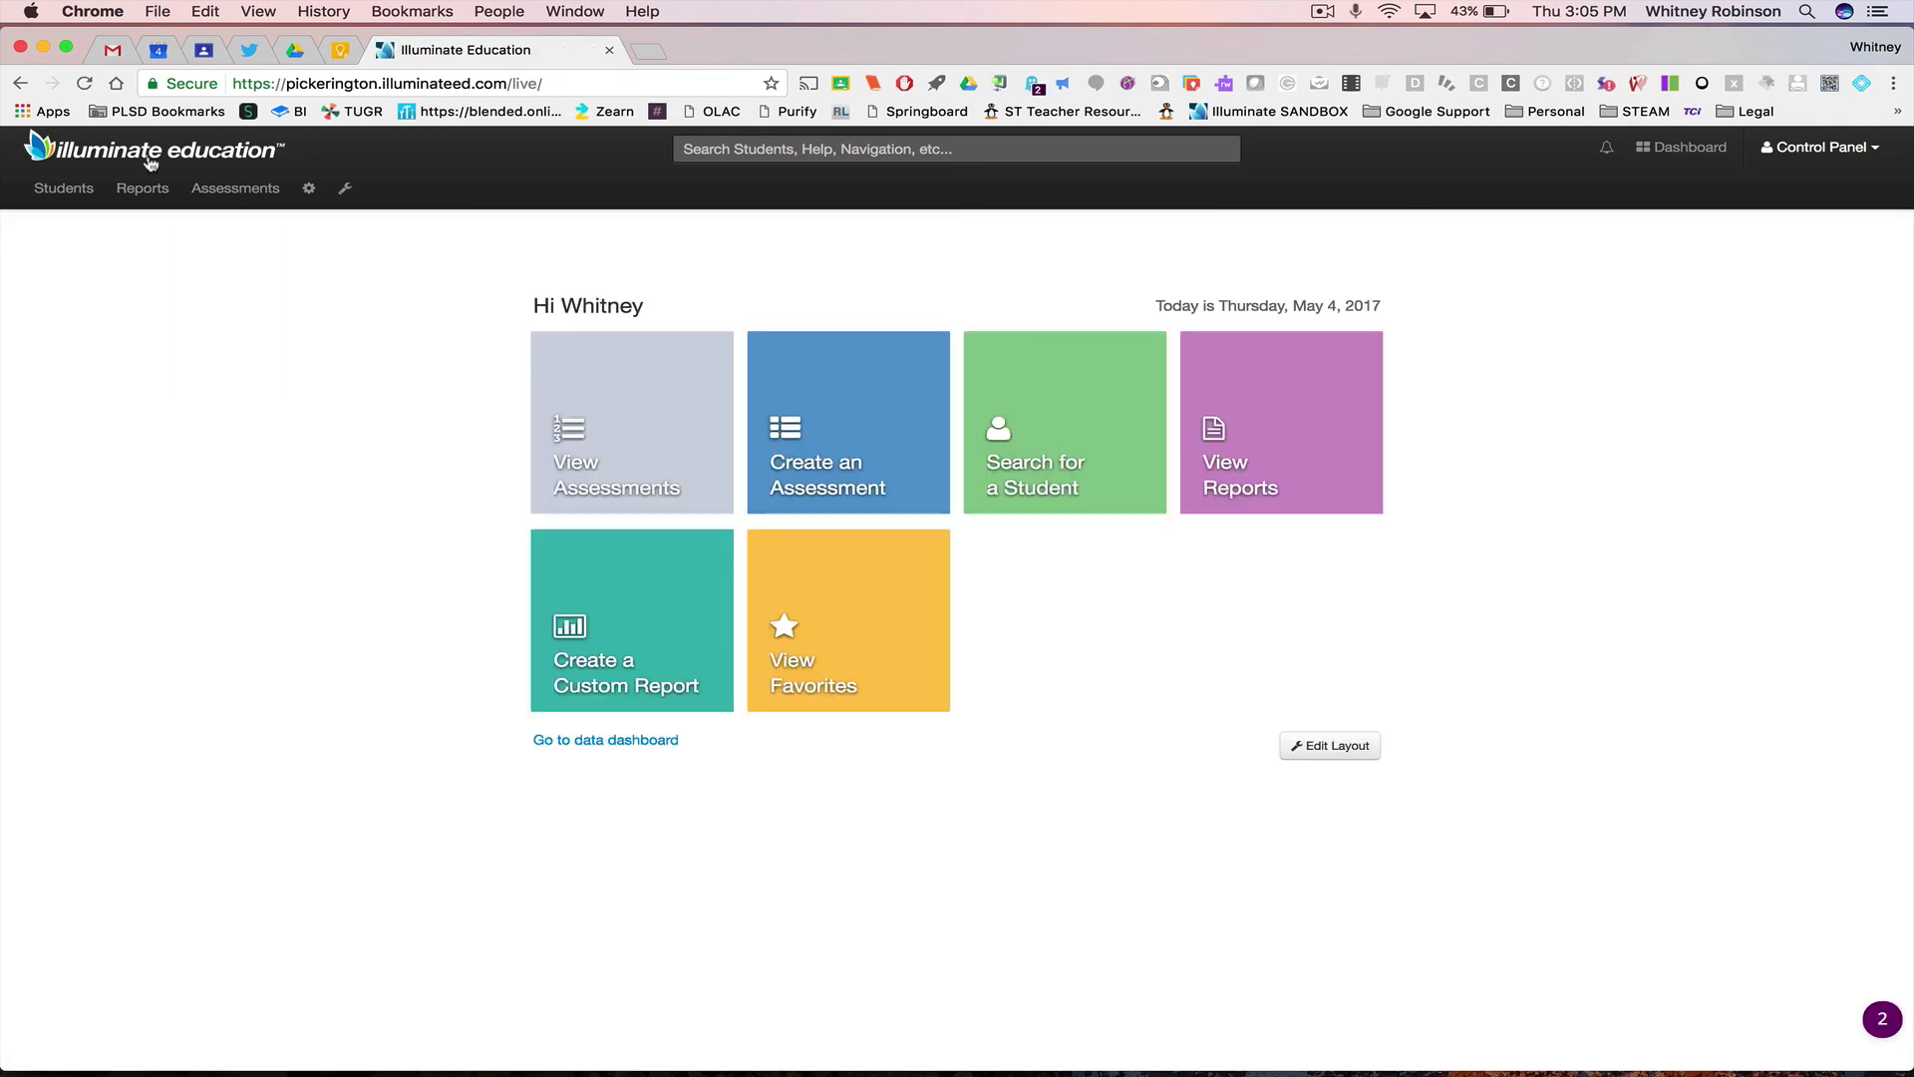